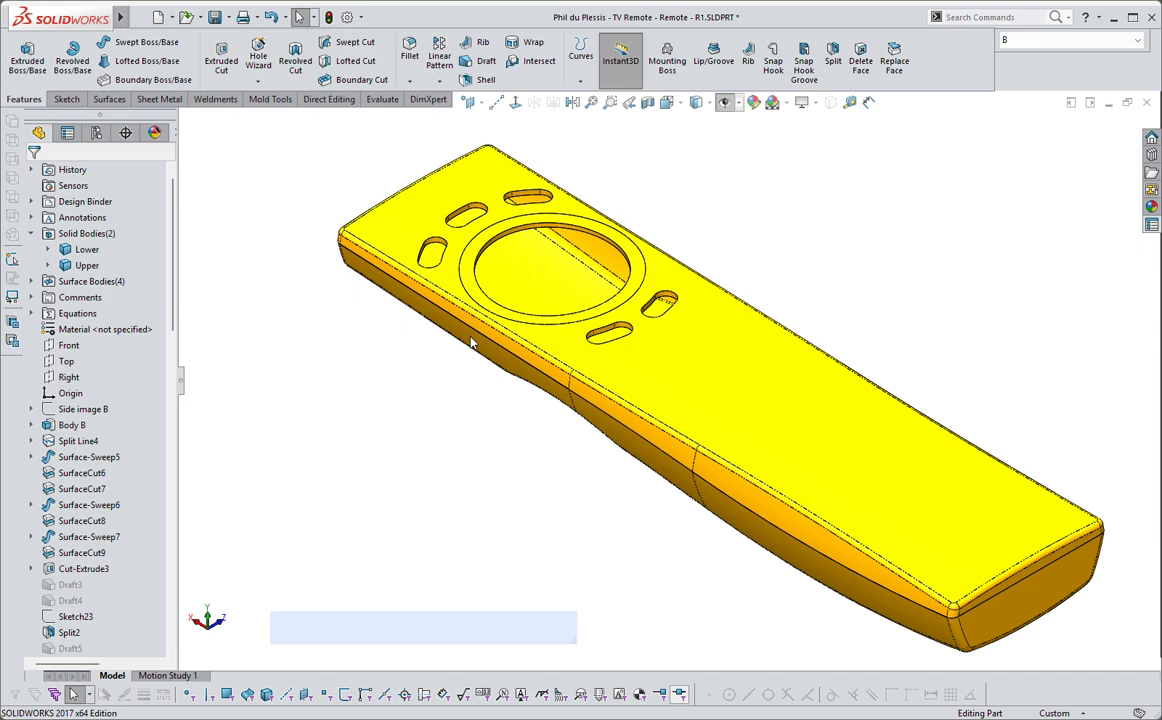
- Check the Keypad - V2 part and its feature tree, and return to the Remote - R1 part
right_click_drag(345, 353, 337, 428)
left_click(640, 390)
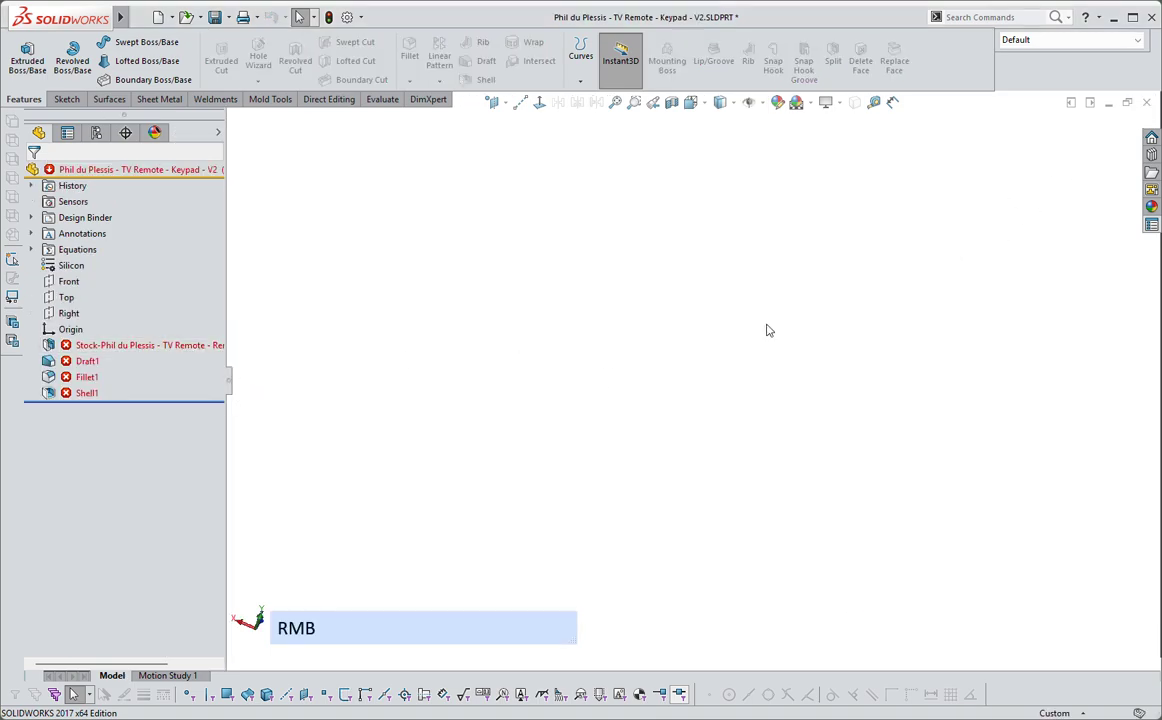
right_click_drag(768, 329, 612, 409)
left_click(648, 390)
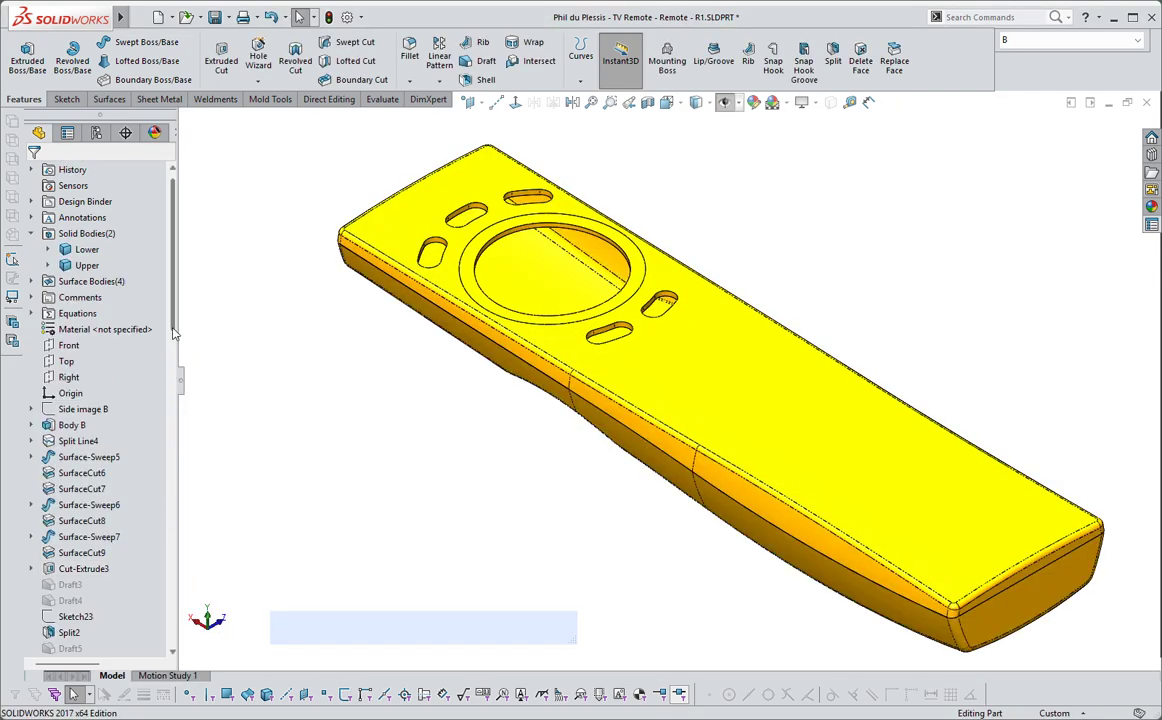
- Review the remote's feature history and cut a section view through the body along the Front plane
left_click_drag(174, 329, 173, 344)
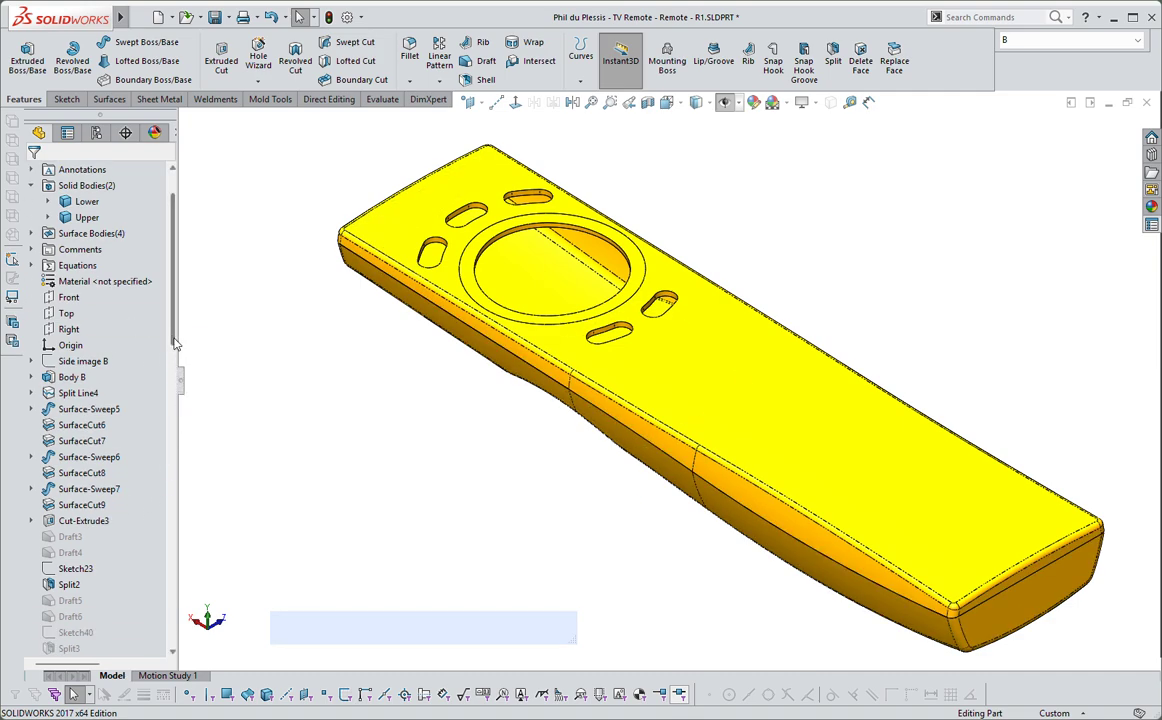
left_click_drag(174, 344, 172, 333)
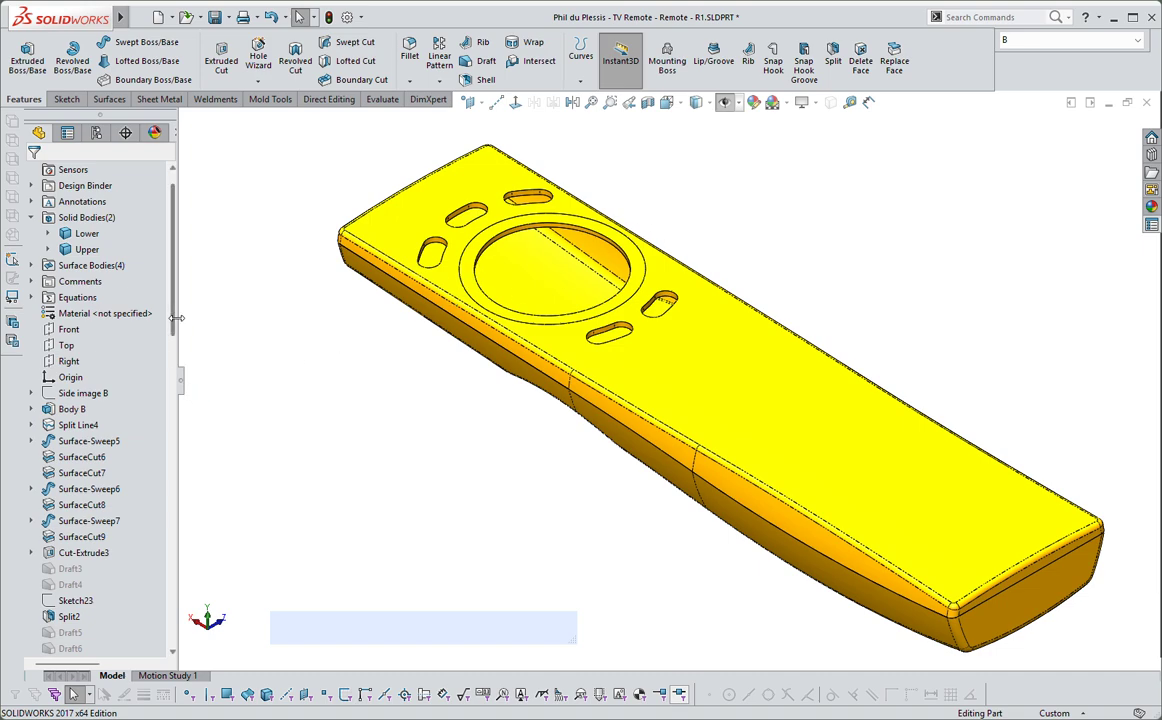
left_click_drag(172, 328, 176, 372)
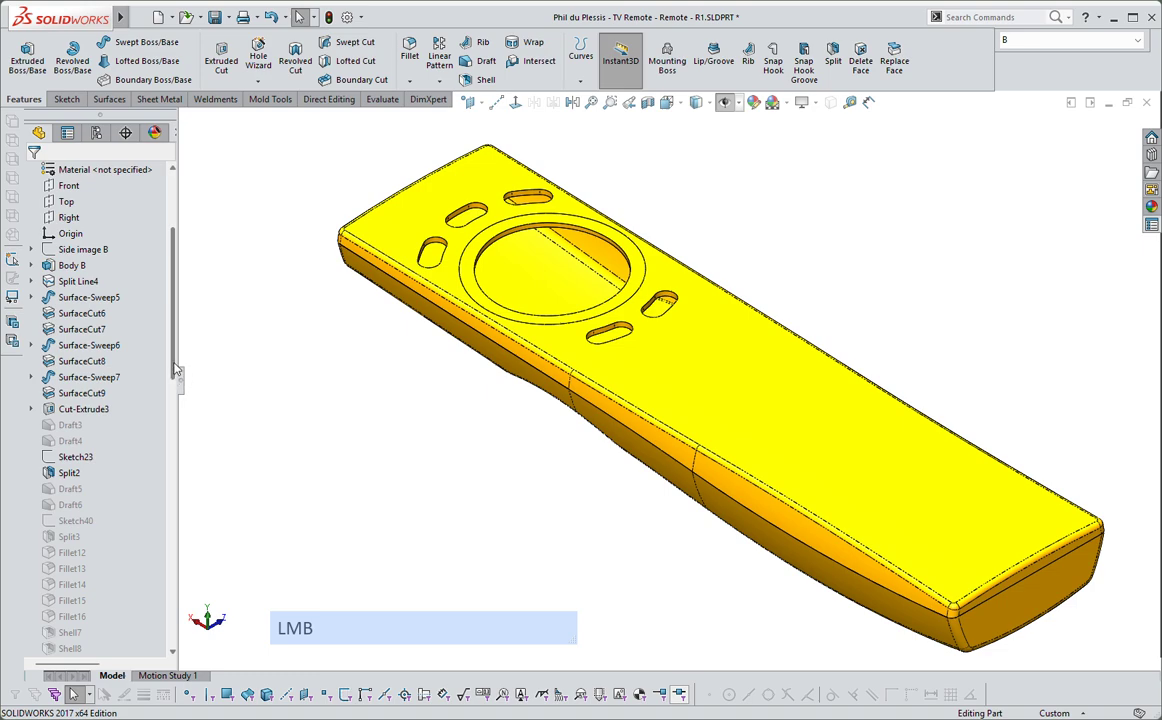
left_click_drag(173, 364, 199, 507)
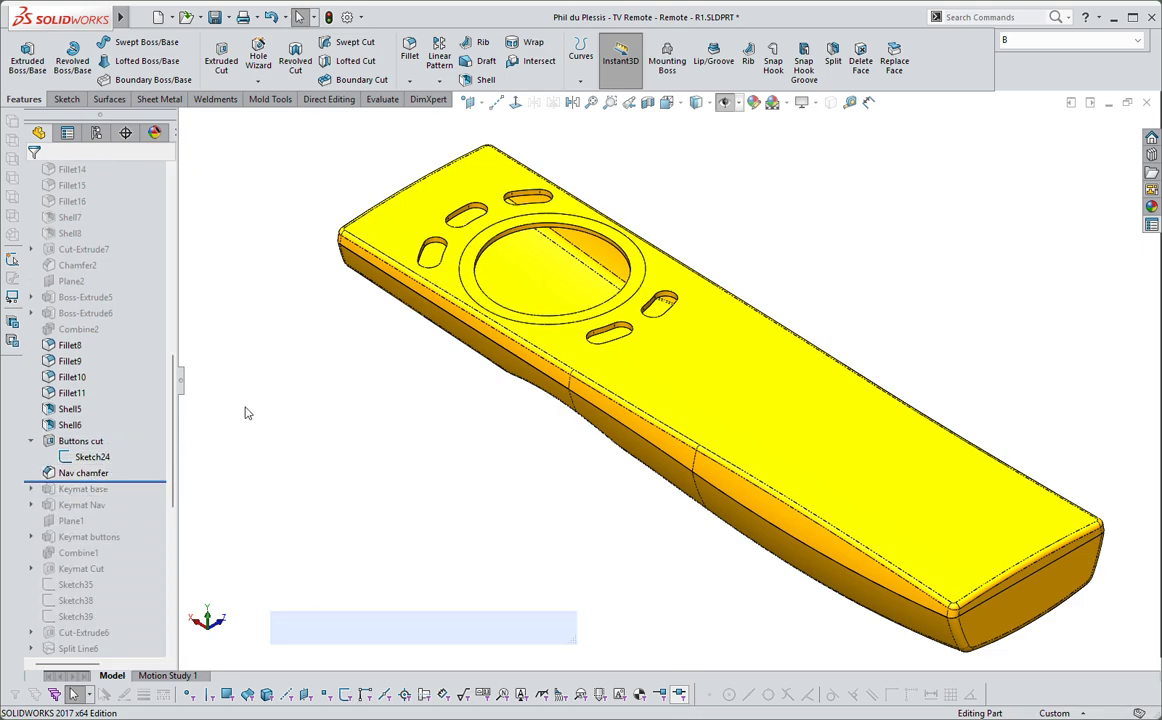
left_click(648, 103)
left_click(33, 175)
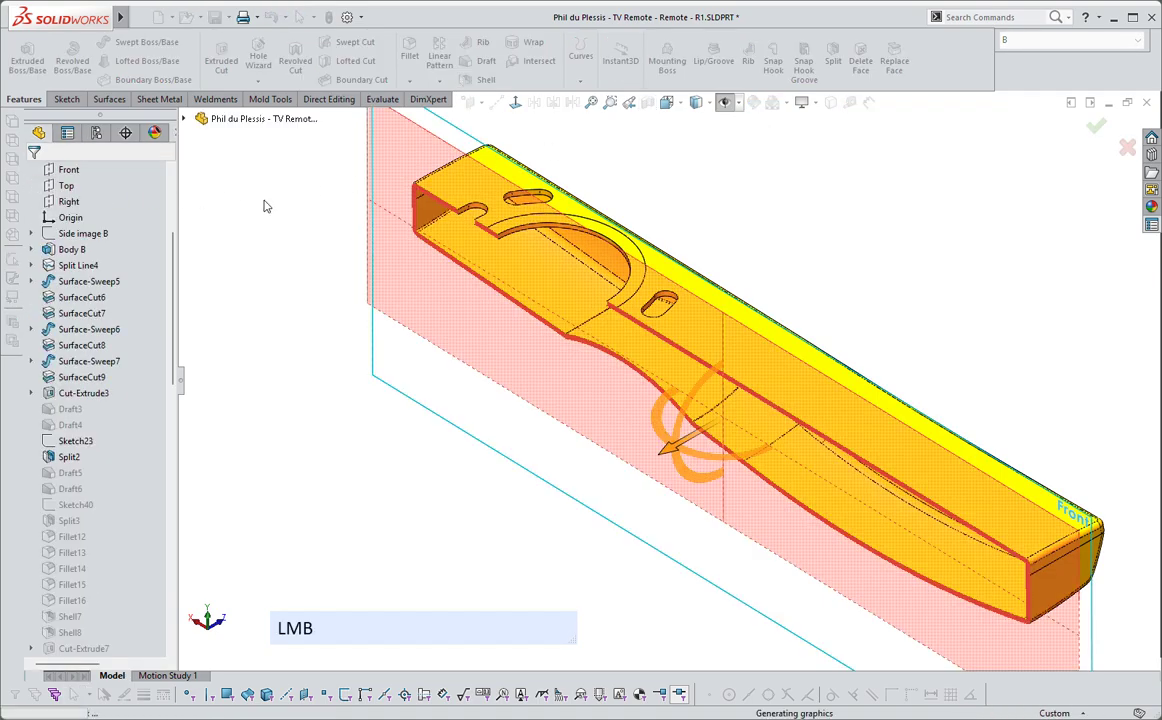
- Create a reference plane offset 2.2 mm from the Top plane, with the offset flipped down into the remote body
left_click_drag(172, 303, 172, 248)
left_click(63, 329)
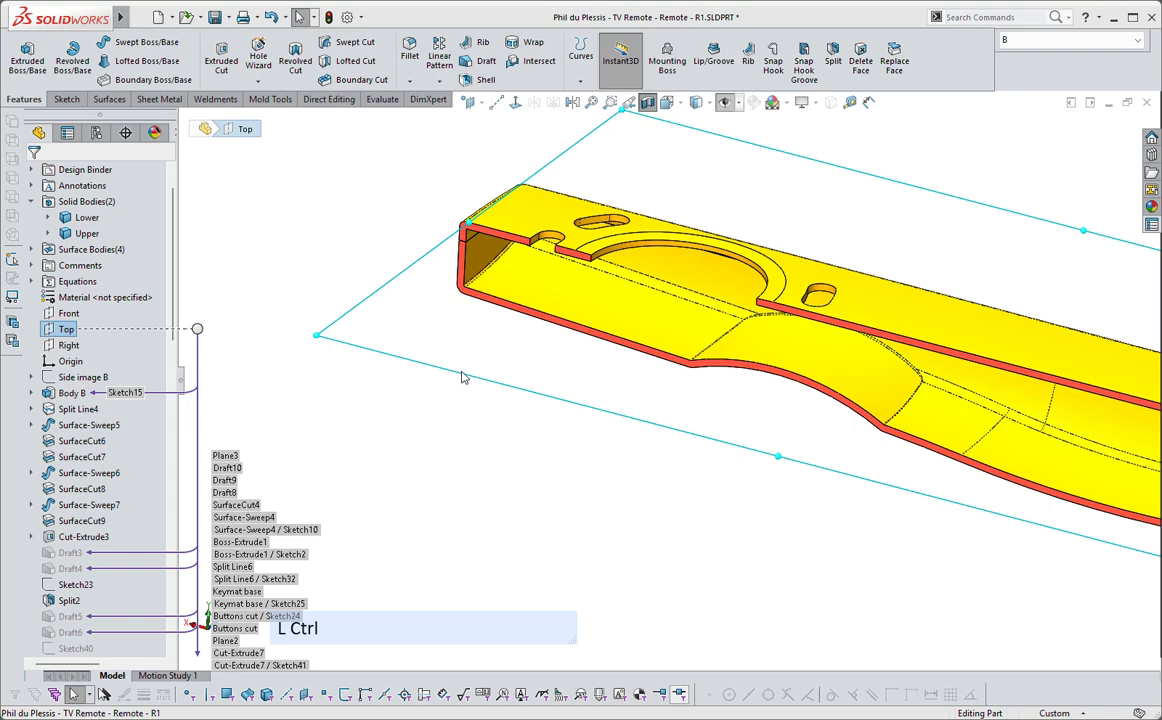
mouse_move(462, 378)
left_mouse_down("ctrl")
mouse_move(472, 396)
mouse_move(468, 387)
left_mouse_up("ctrl")
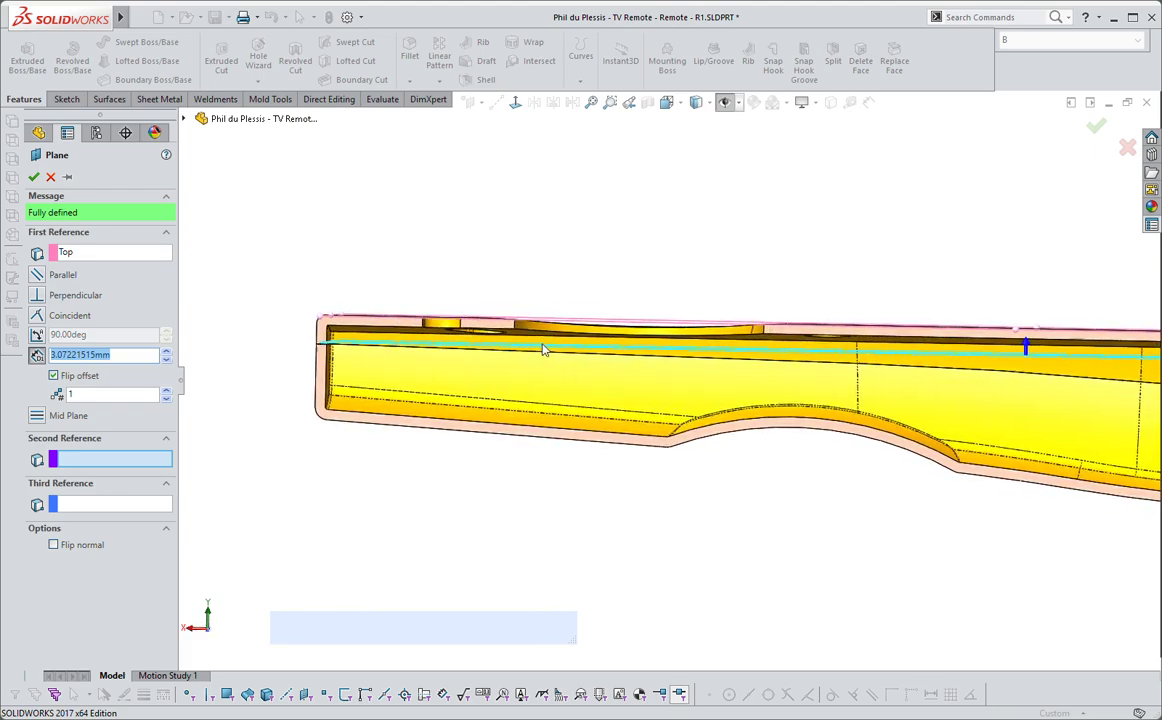
scroll(495, 350, "up", 2)
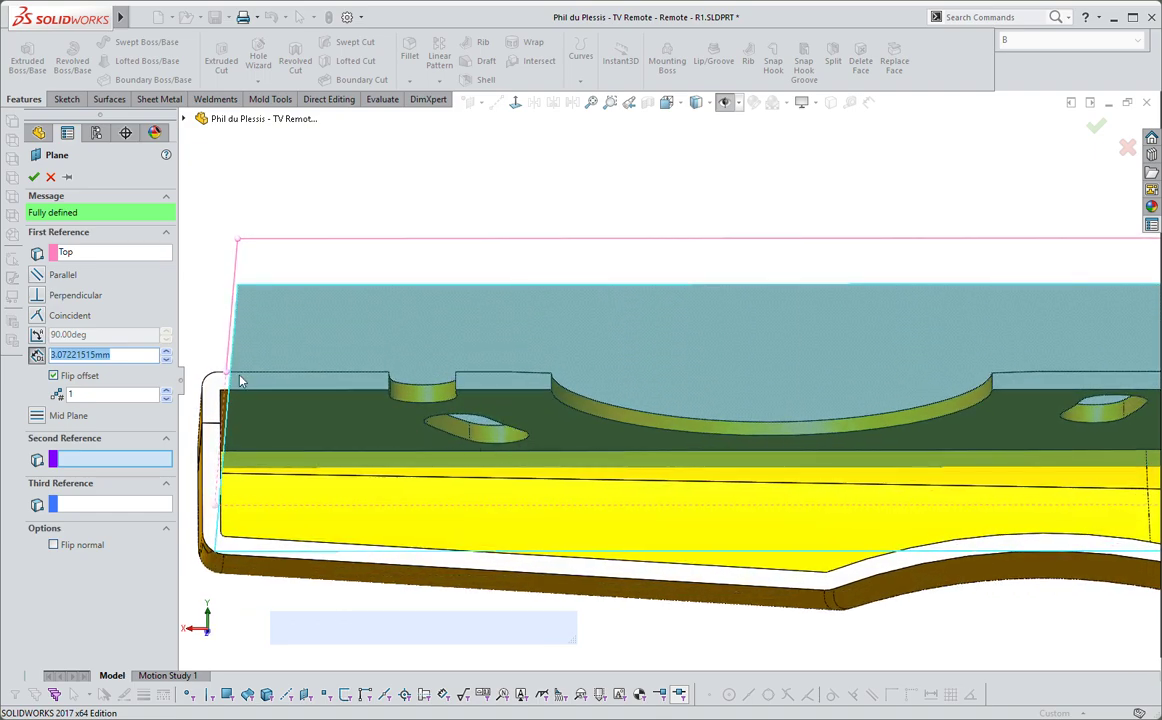
left_click_drag(120, 360, 8, 370)
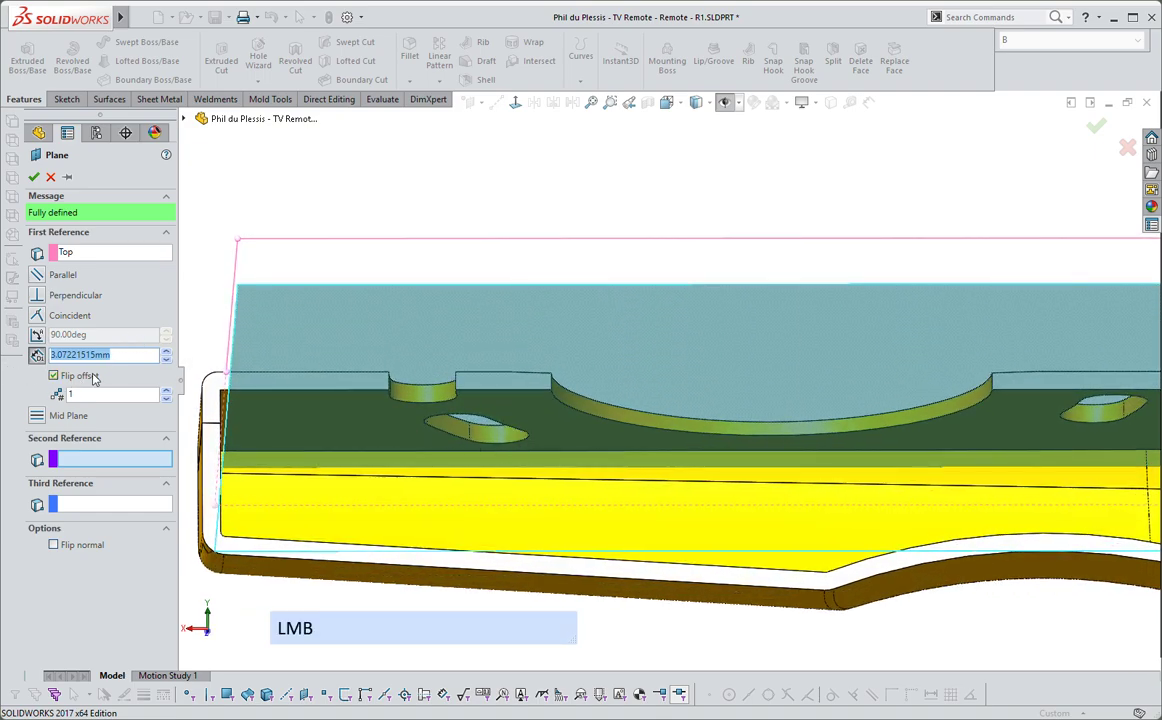
type("2.2")
key("Return")
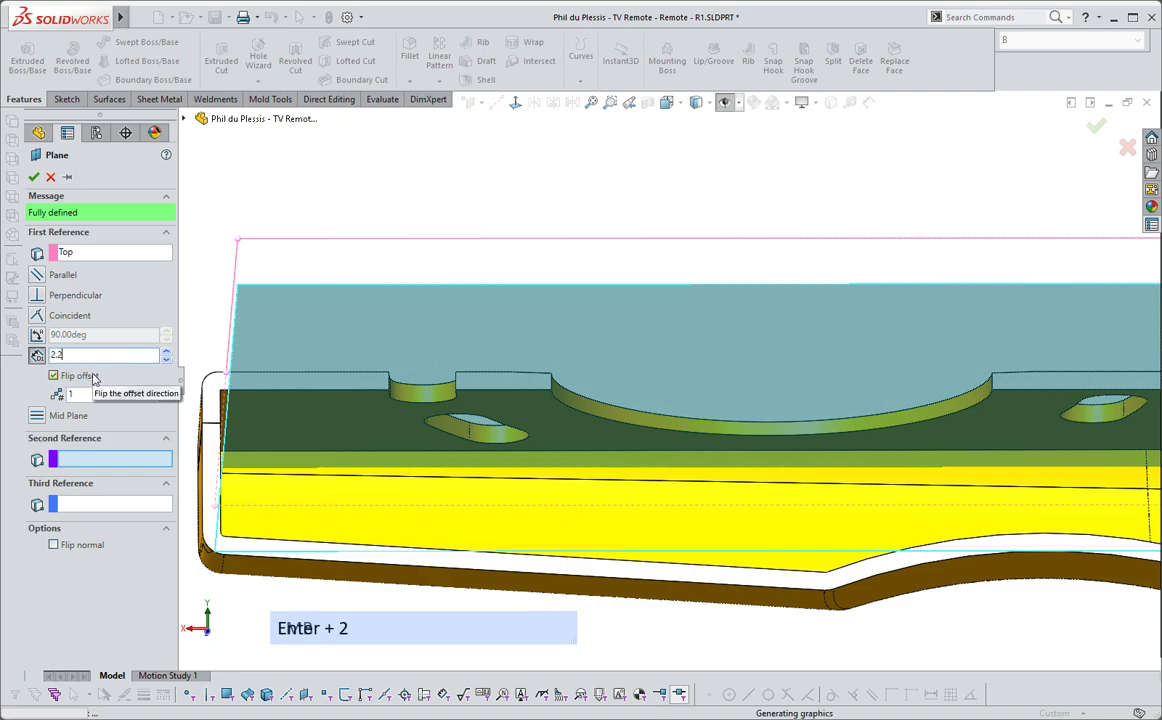
middle_click_drag(543, 371, 547, 352)
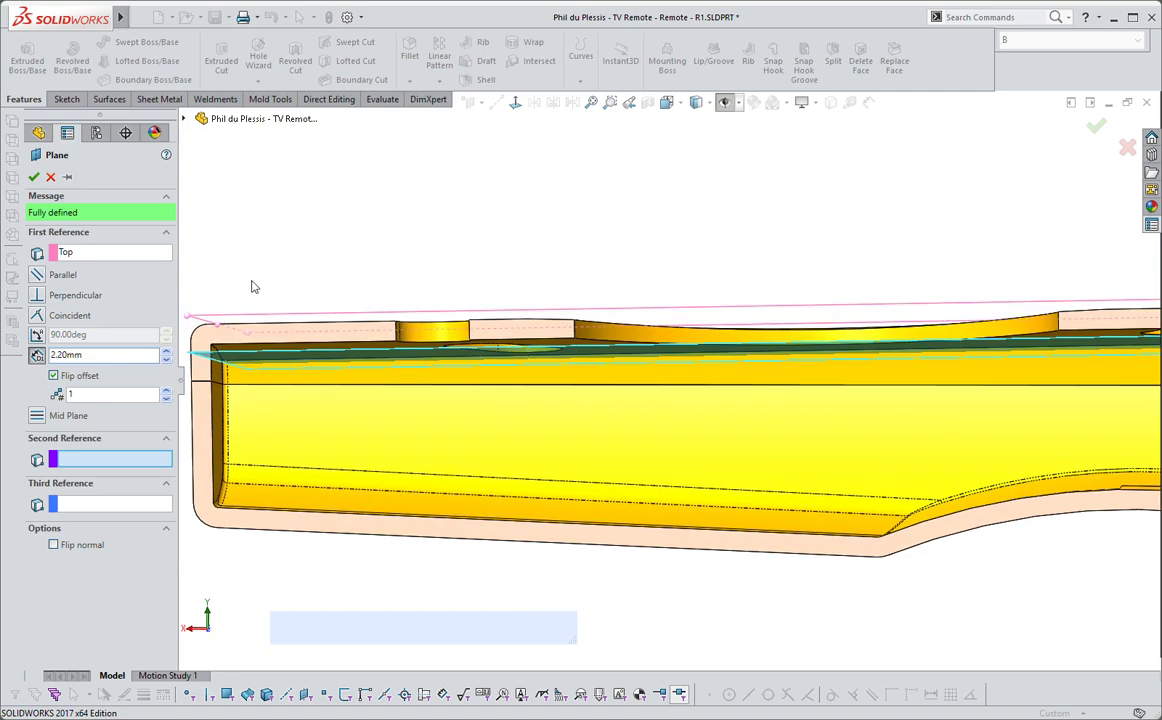
left_click(34, 177)
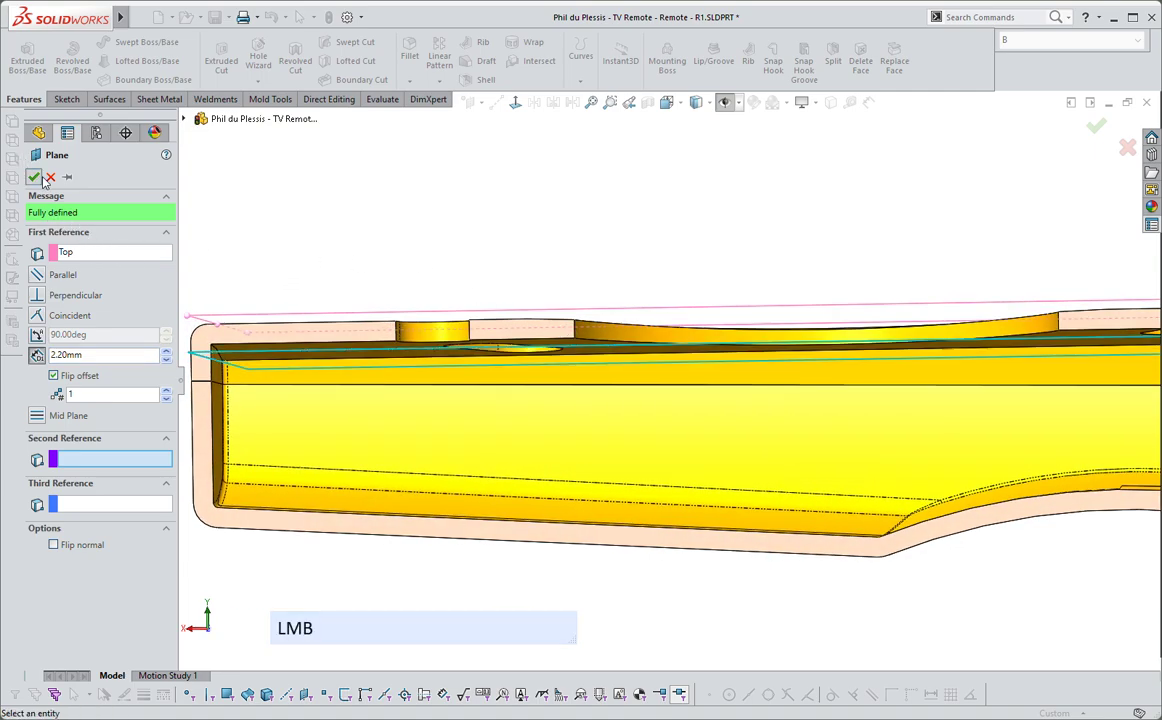
- Turn off the section view and start a sketch on the new offset plane
left_click(690, 176)
left_click(649, 104)
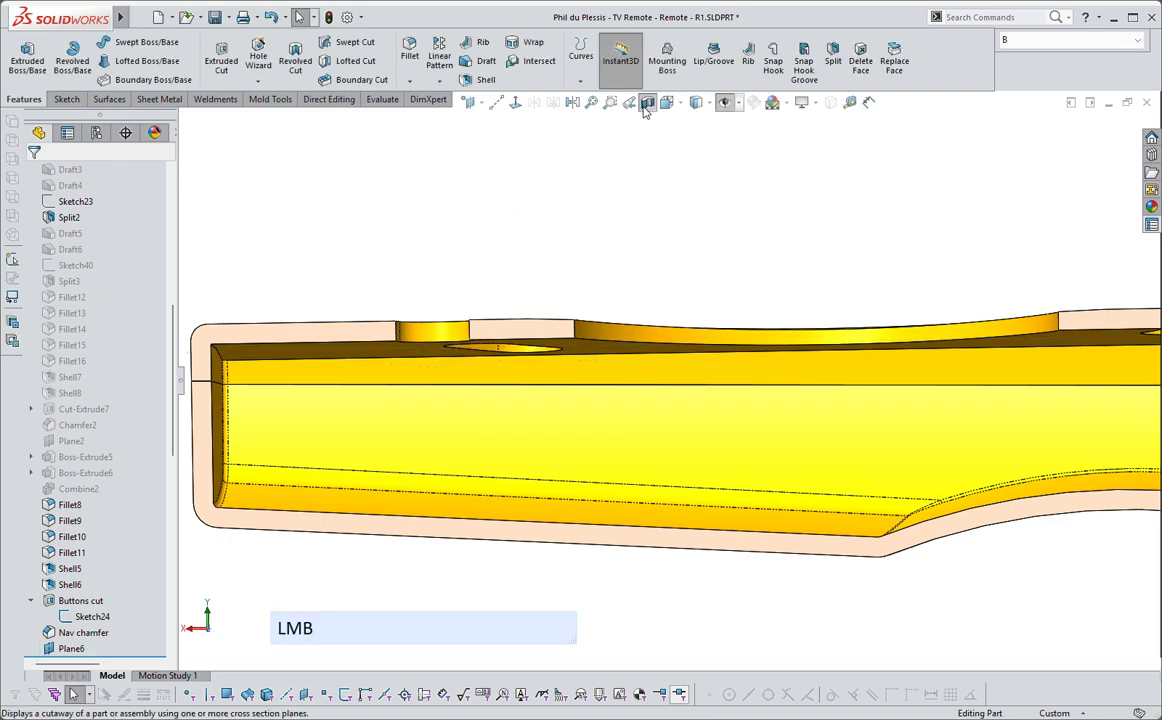
middle_click_drag(608, 212, 128, 401)
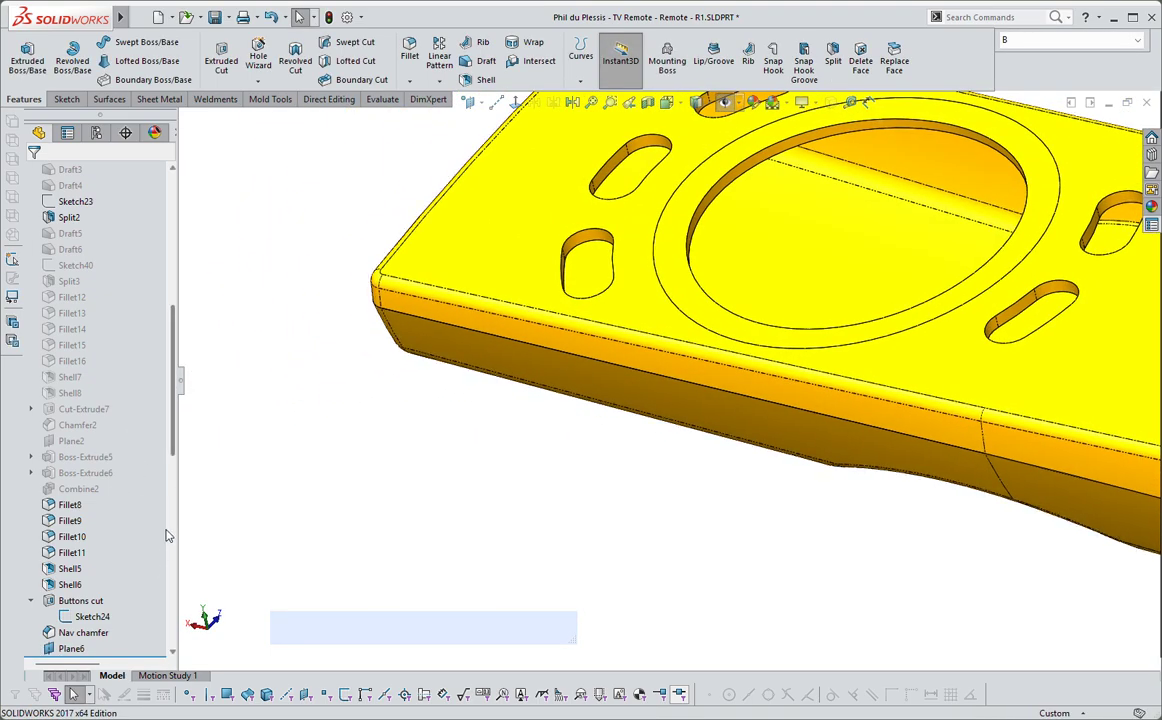
left_click(71, 648)
middle_click_drag(268, 520, 277, 408)
left_click(268, 418)
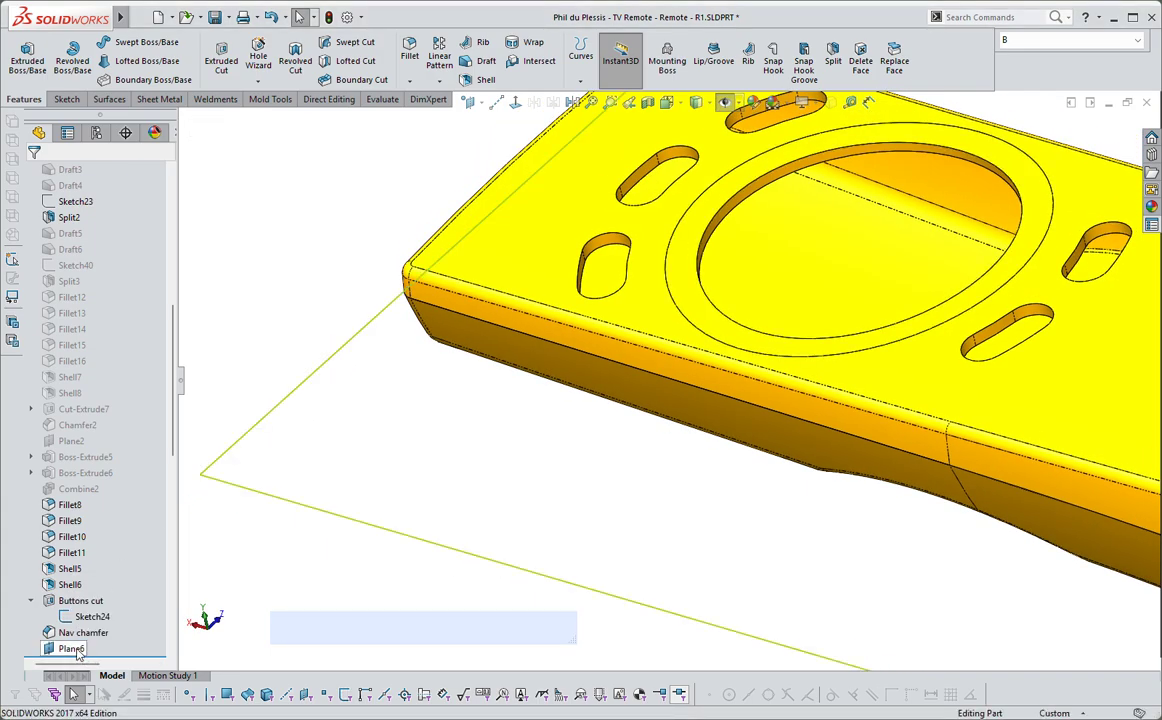
left_click(241, 437)
right_click(267, 421)
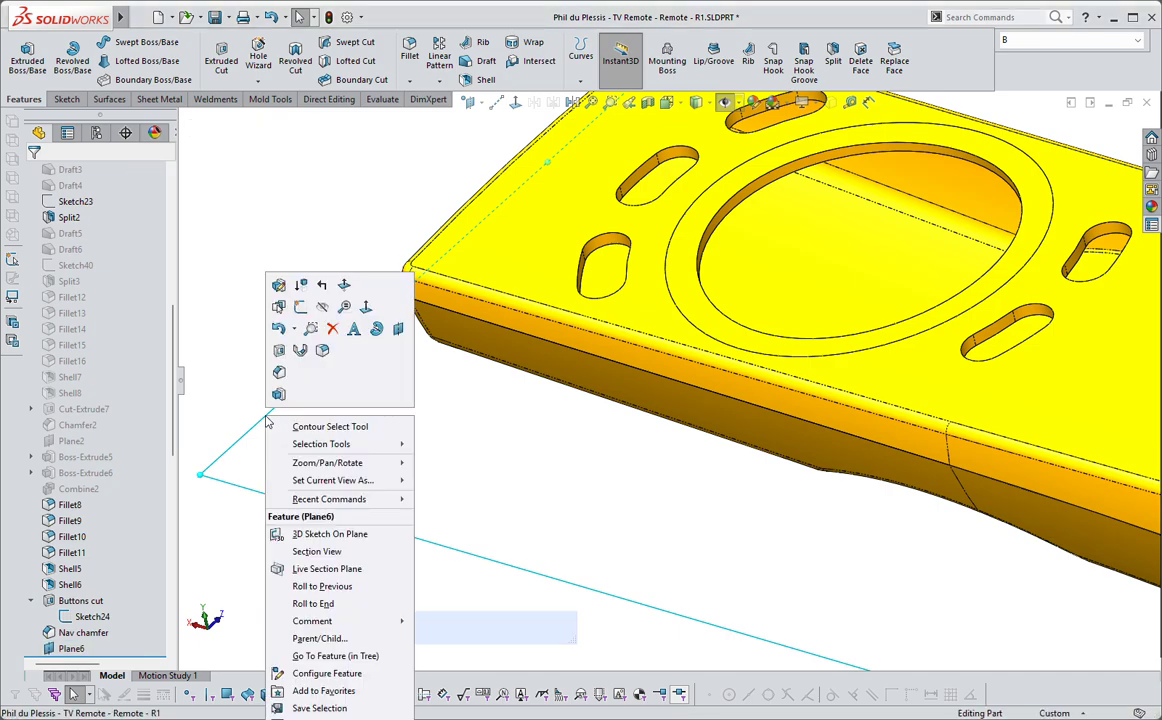
left_click(301, 307)
- Sketch a center rectangle from the centre of the round navigation opening, entering 37 mm for the height and 70 mm for the length
scroll(908, 410, "down", 2)
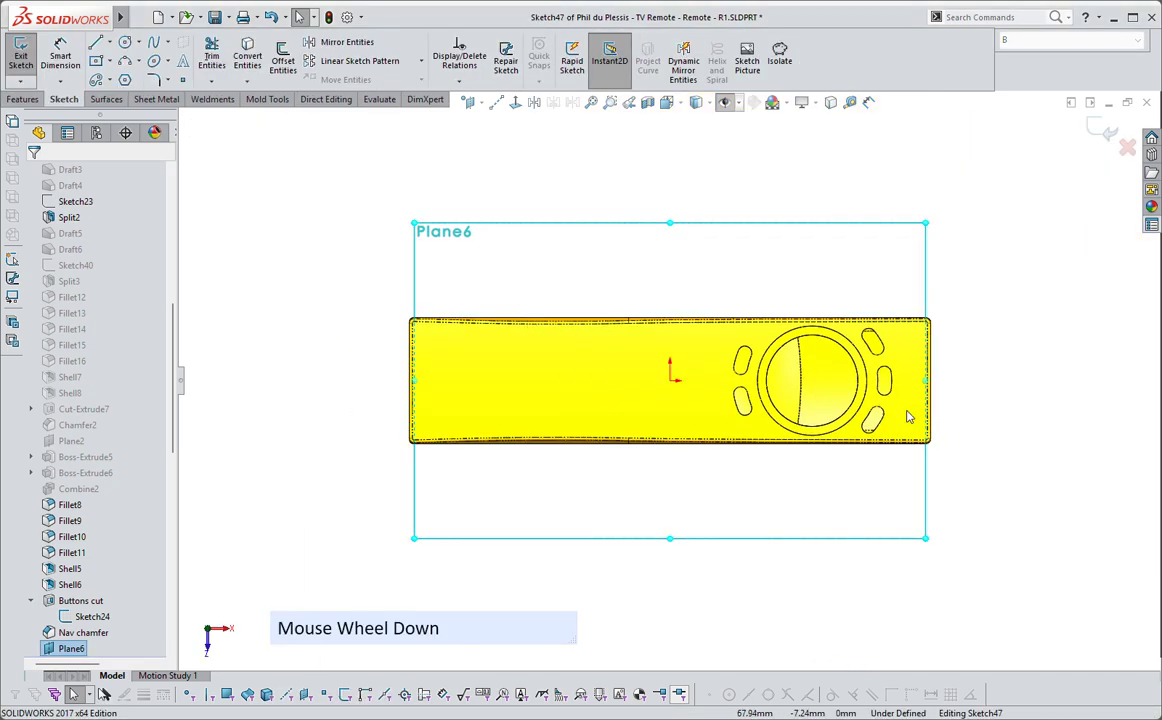
scroll(953, 424, "up", 3)
scroll(953, 424, "down", 2)
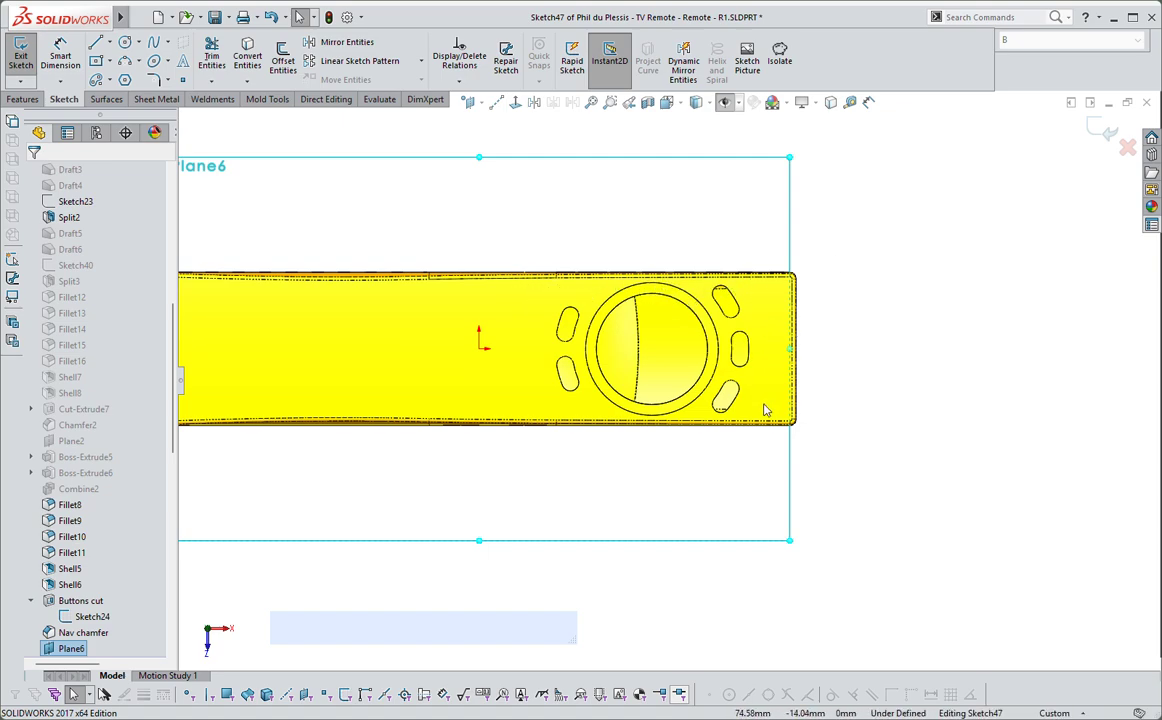
right_click_drag(884, 257, 940, 262)
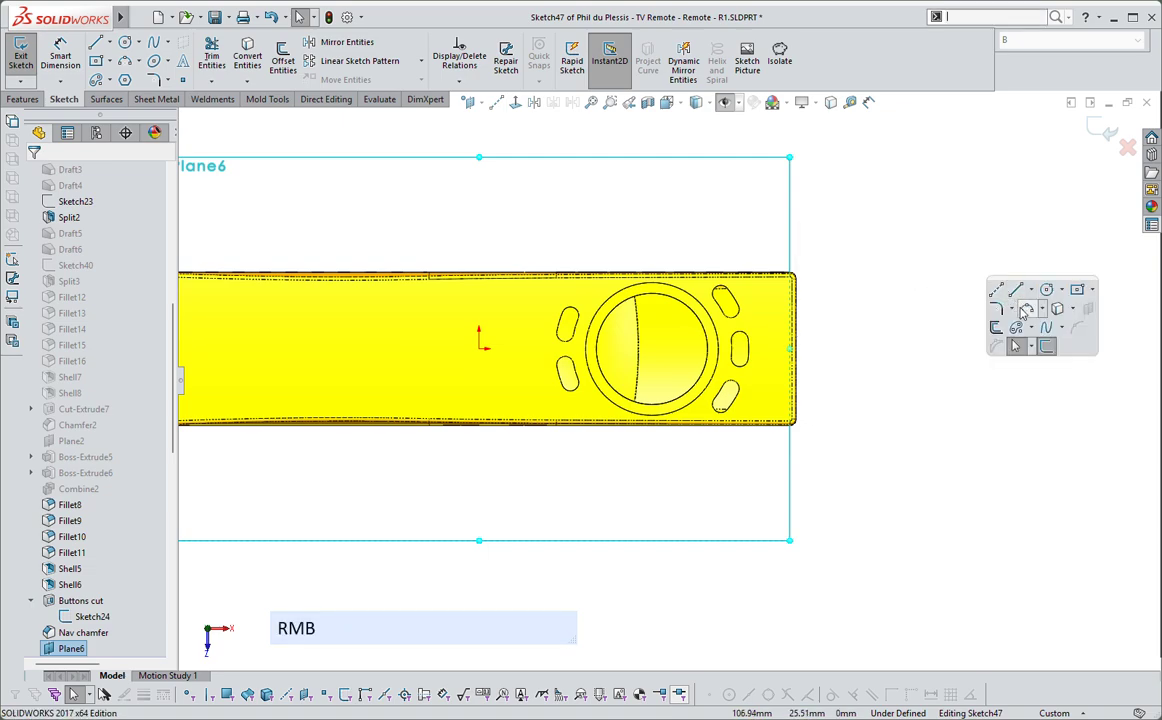
left_click(1078, 290)
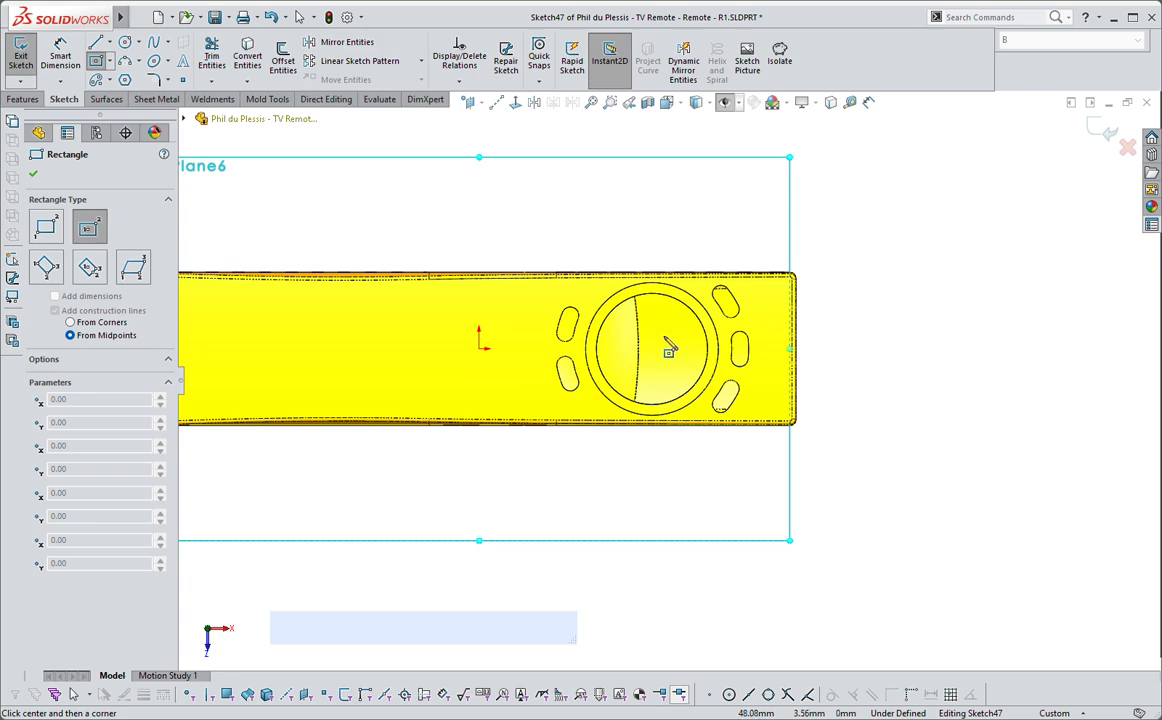
left_click(652, 349)
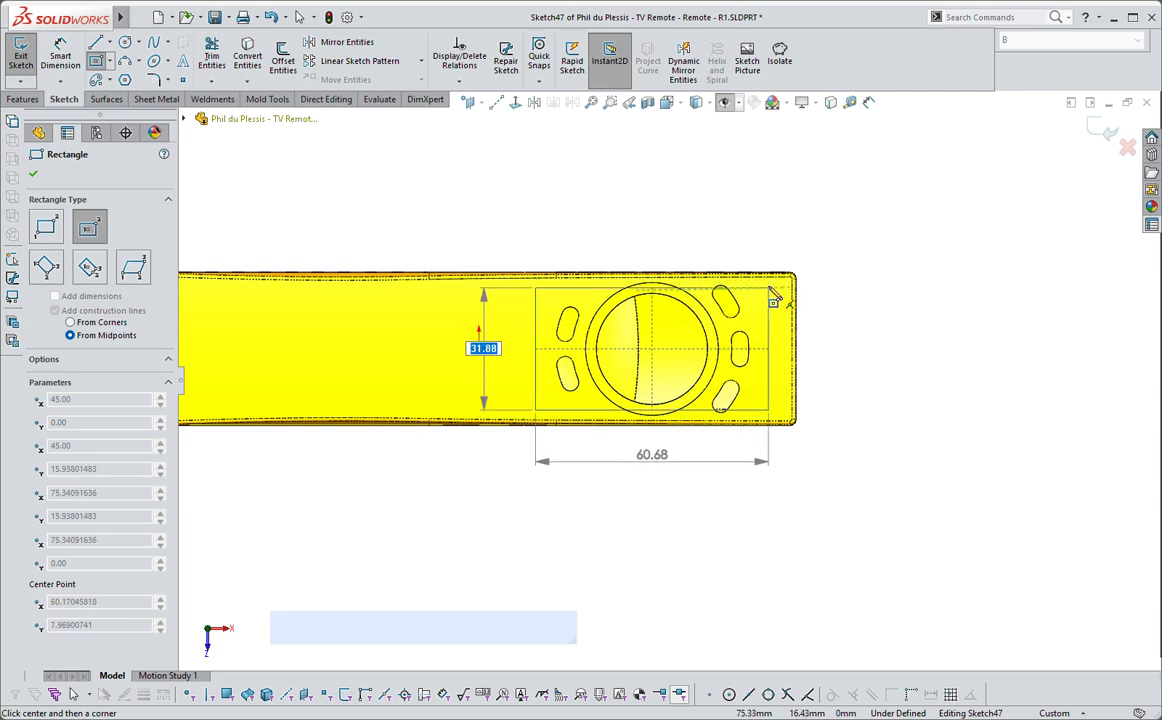
type("37")
key("Tab")
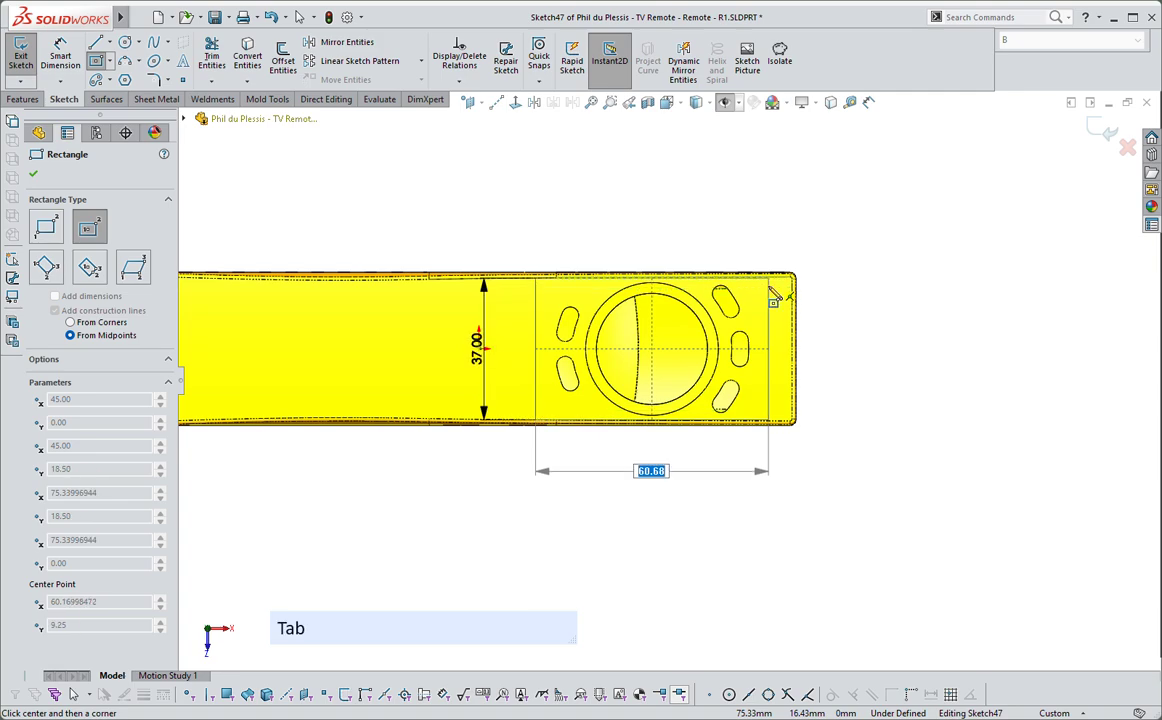
type("70")
key("Return")
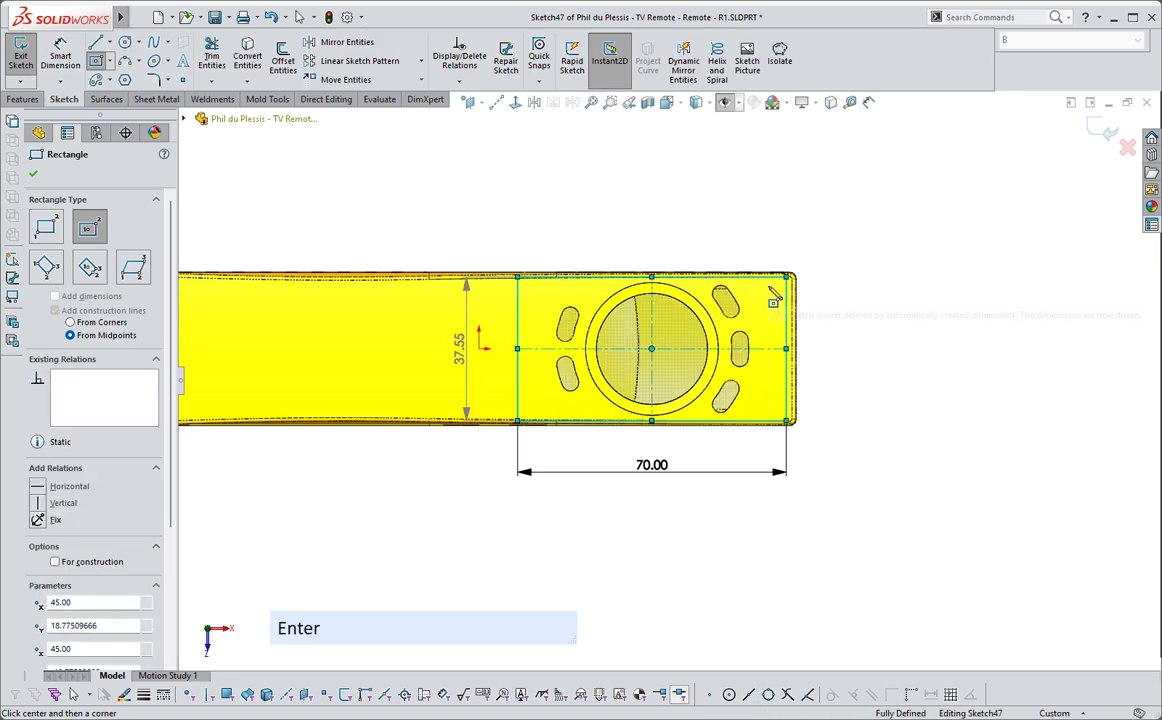
scroll(564, 330, "up", 2)
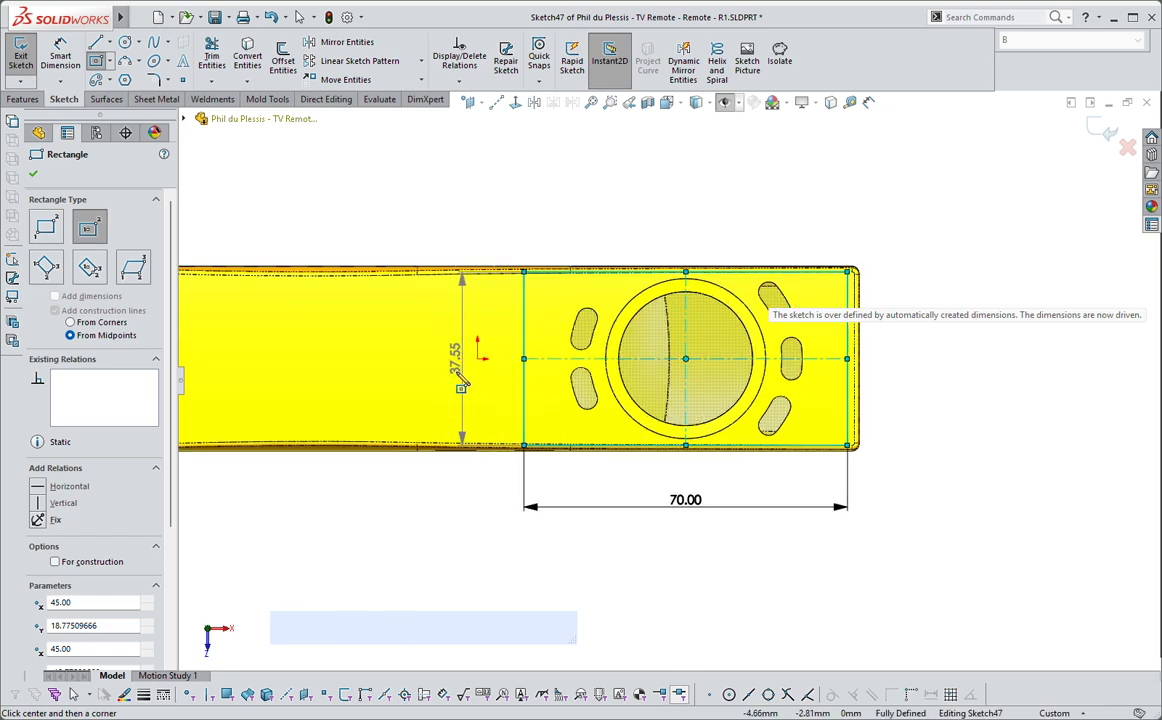
key("Escape")
- Remove the automatic relation constraining the rectangle's upper edge and delete the driven height dimension
double_click(457, 373)
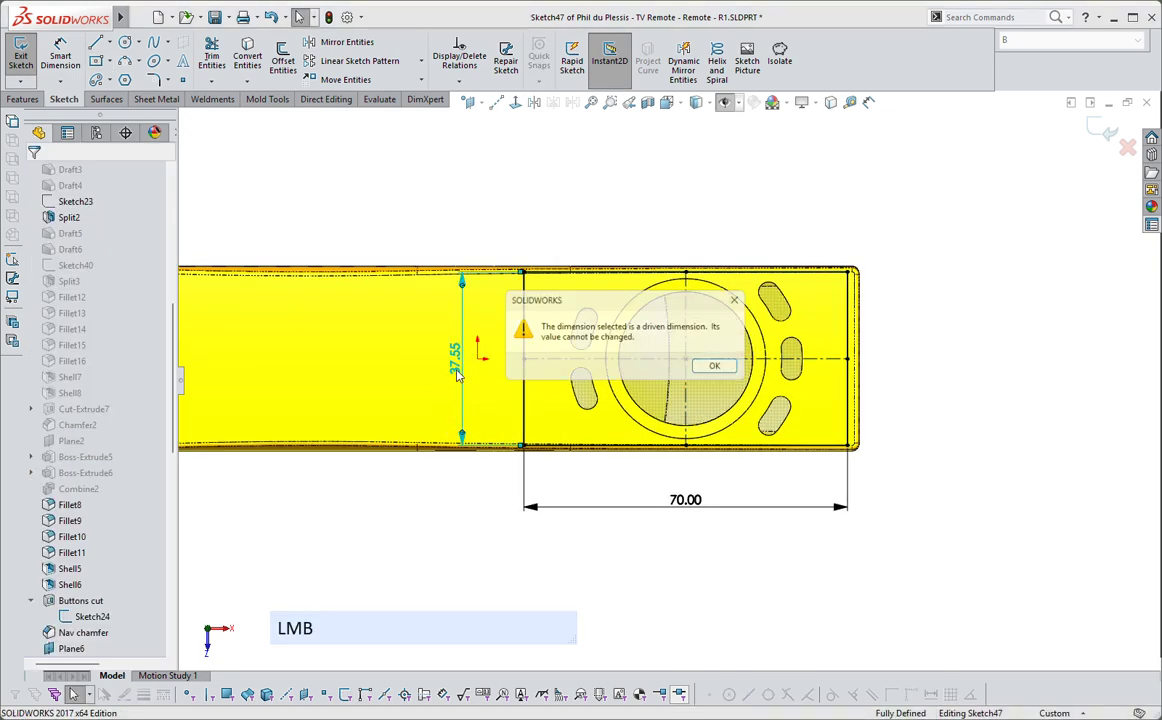
left_click(722, 367)
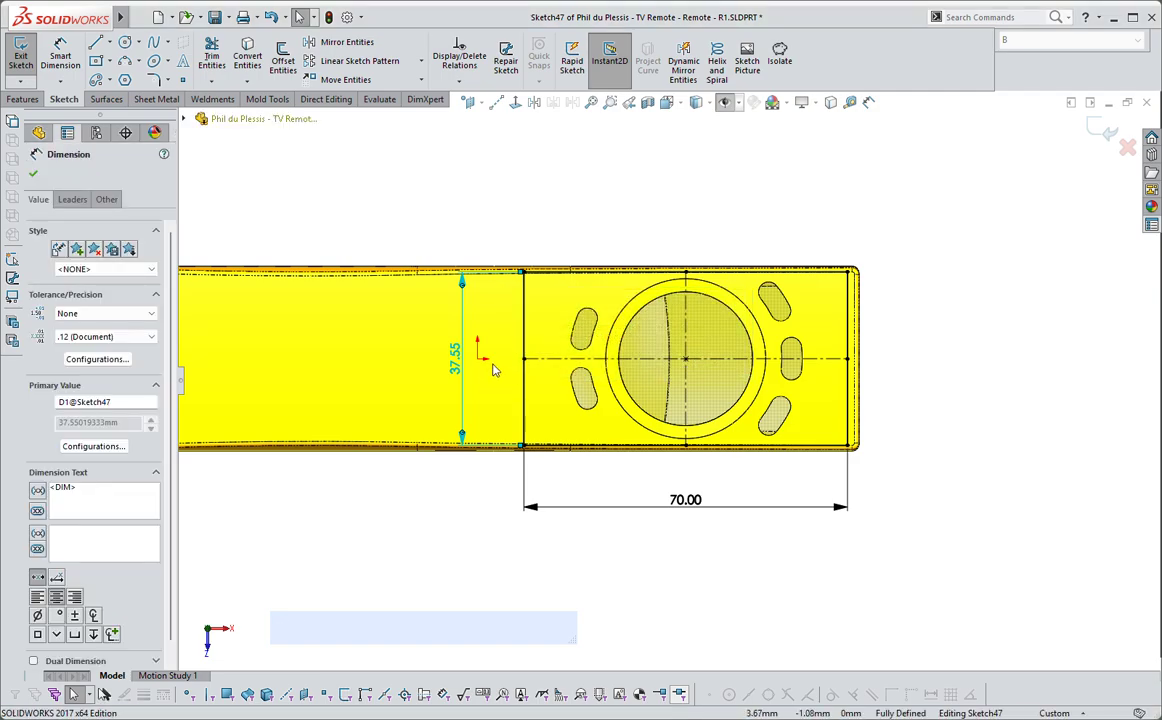
left_click(523, 310)
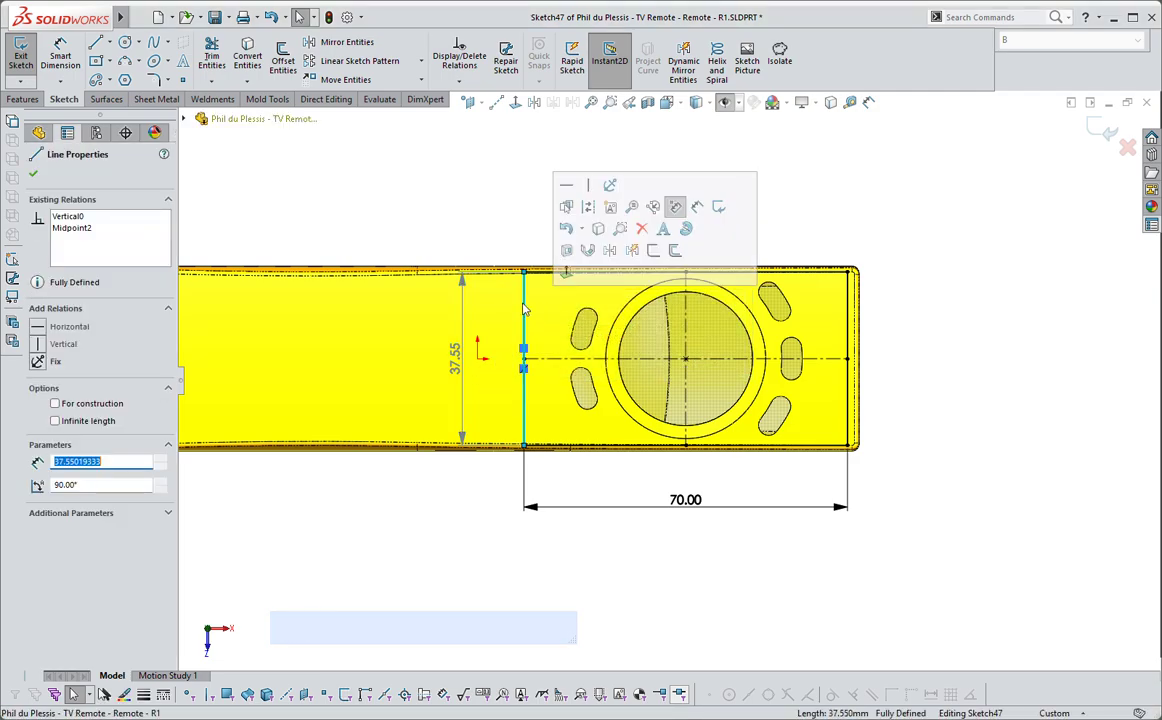
left_click(983, 252)
left_click(780, 271)
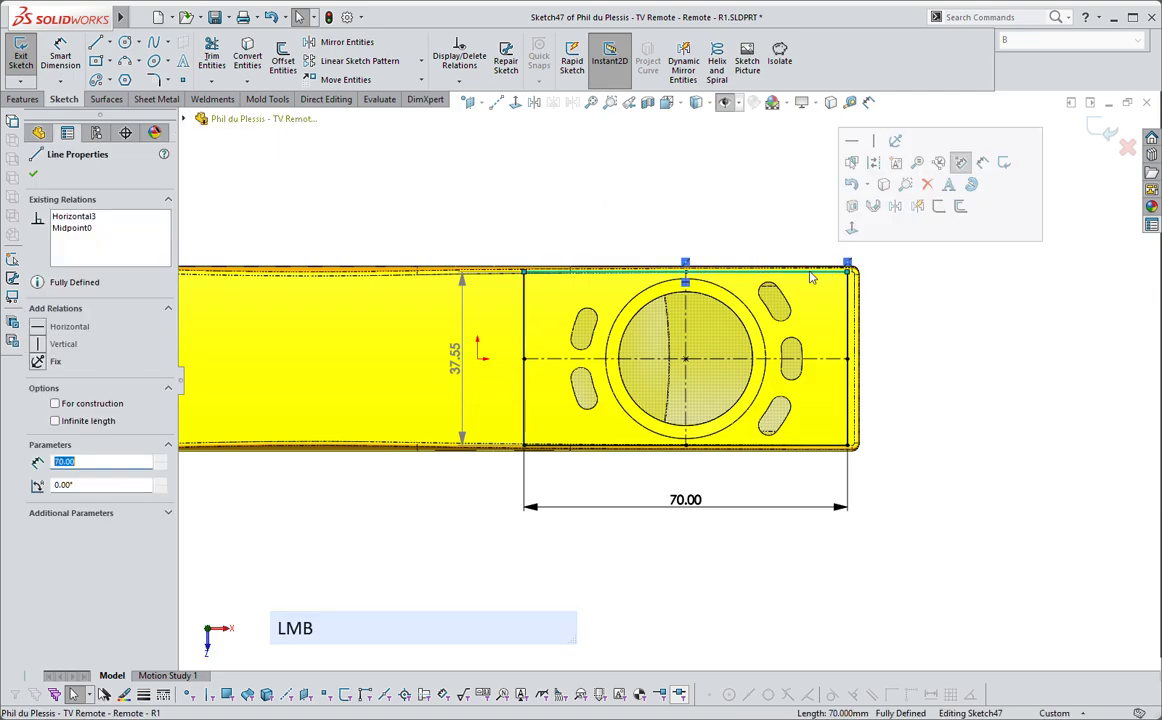
left_click(818, 402)
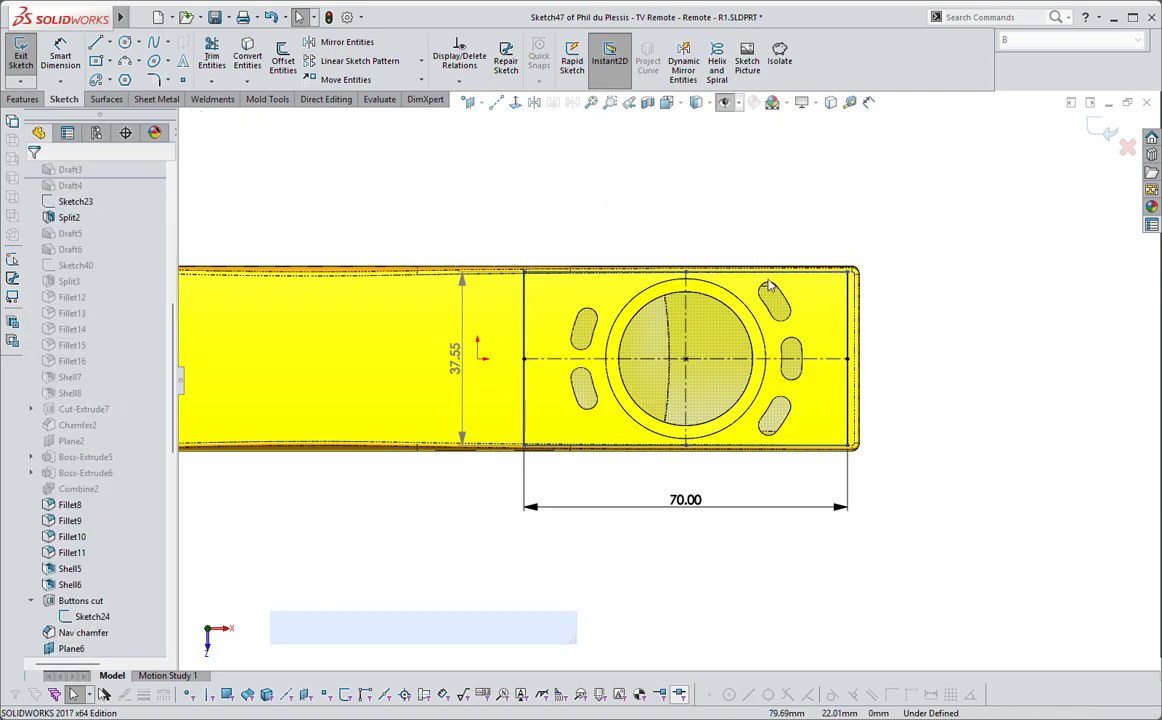
left_click(463, 365)
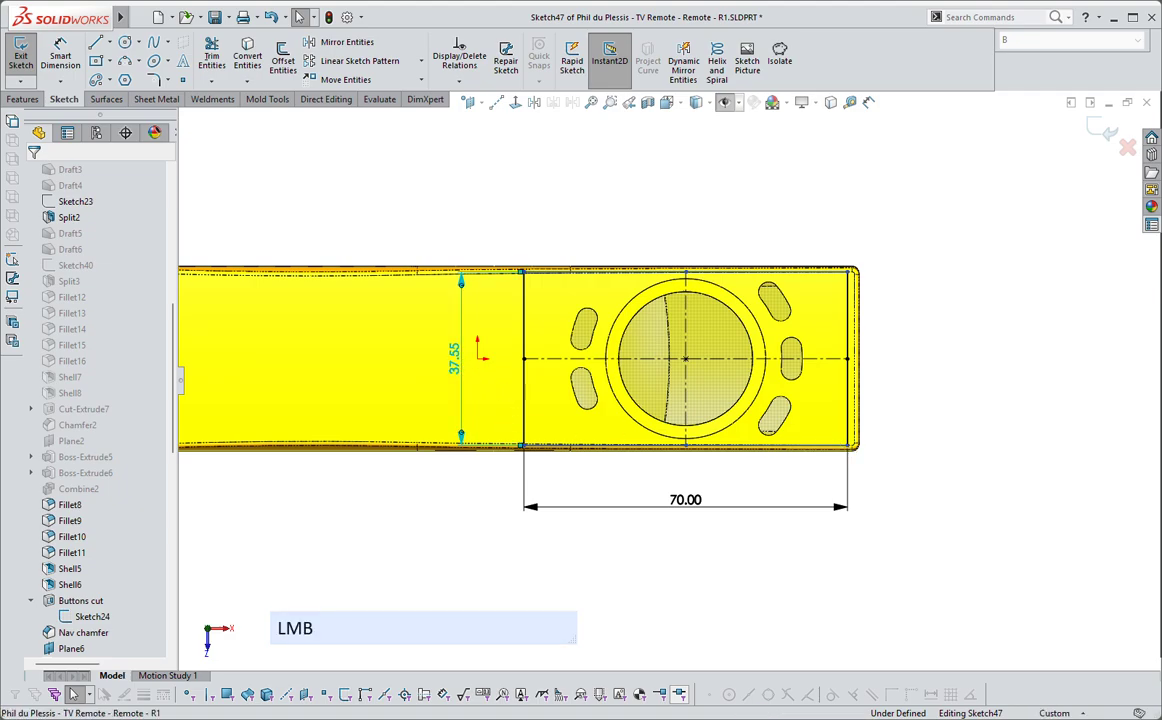
key("Delete")
- Dimension the rectangle between its upper and lower edges and set the height to 37 mm
right_click(963, 208)
right_click_drag(963, 208, 963, 188)
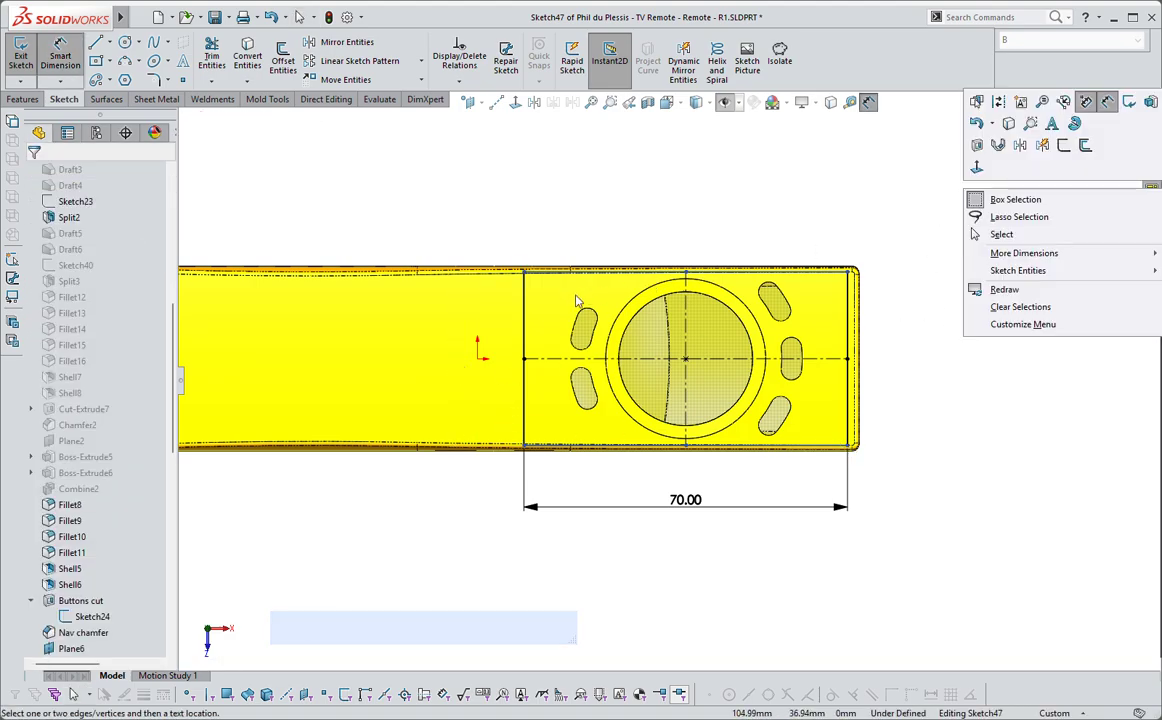
left_click(583, 279)
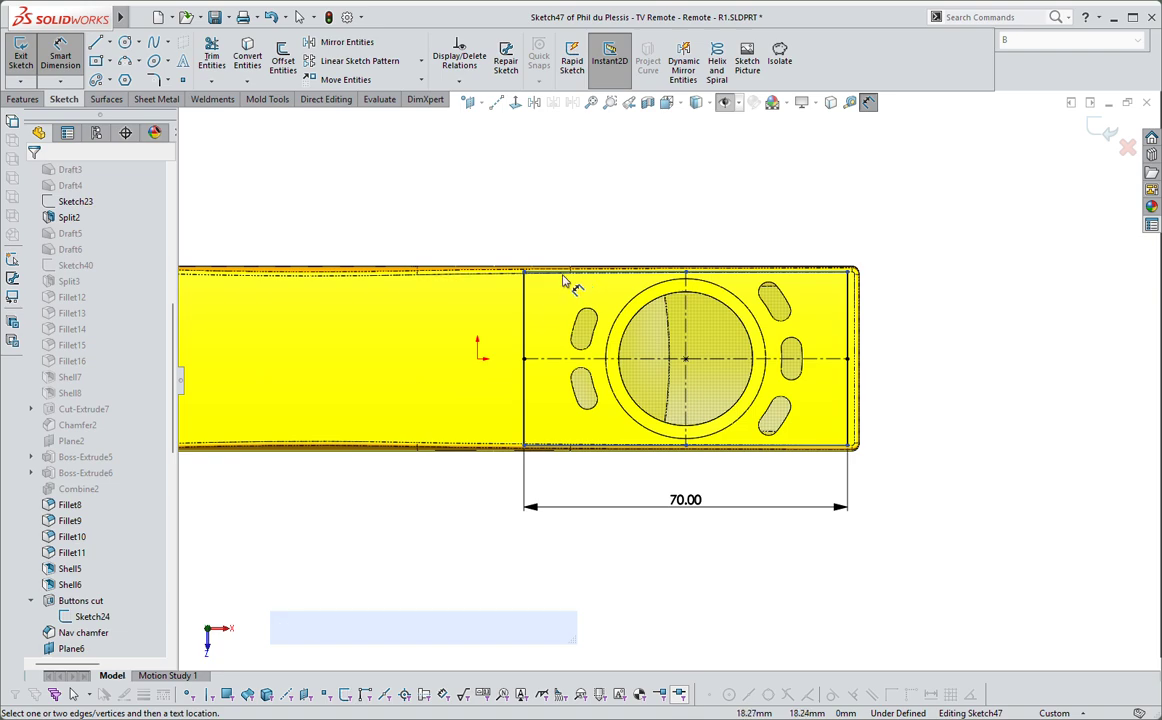
left_click(565, 281)
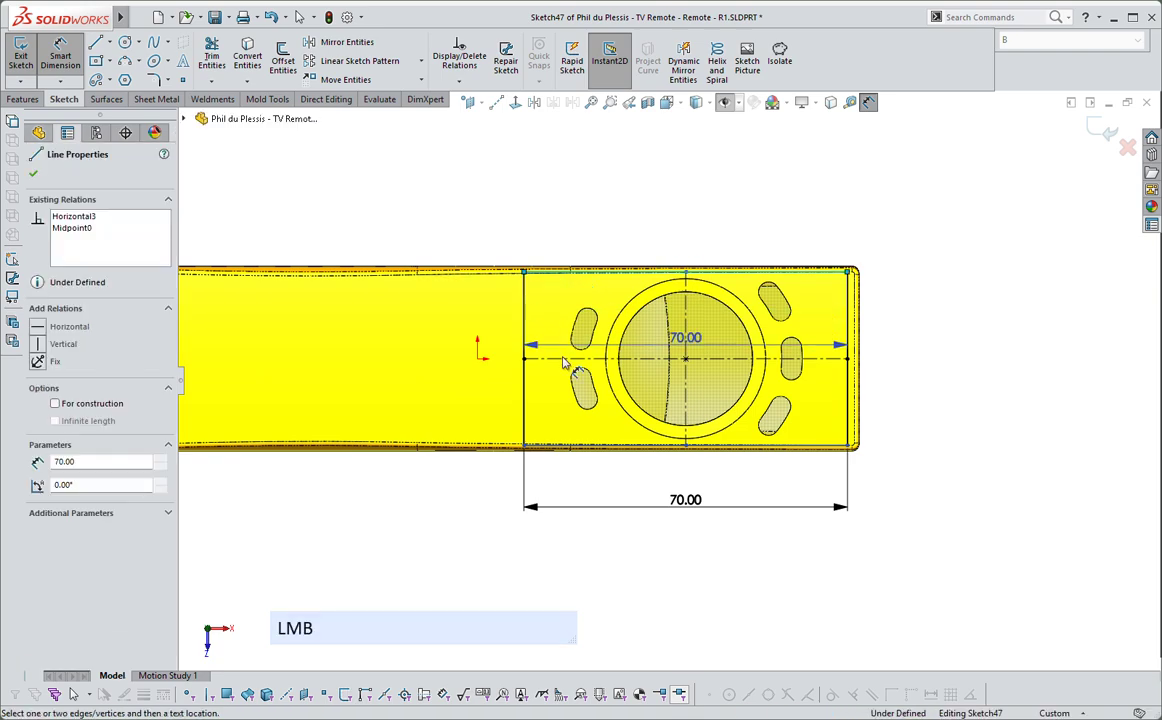
left_click(545, 446)
left_click(478, 400)
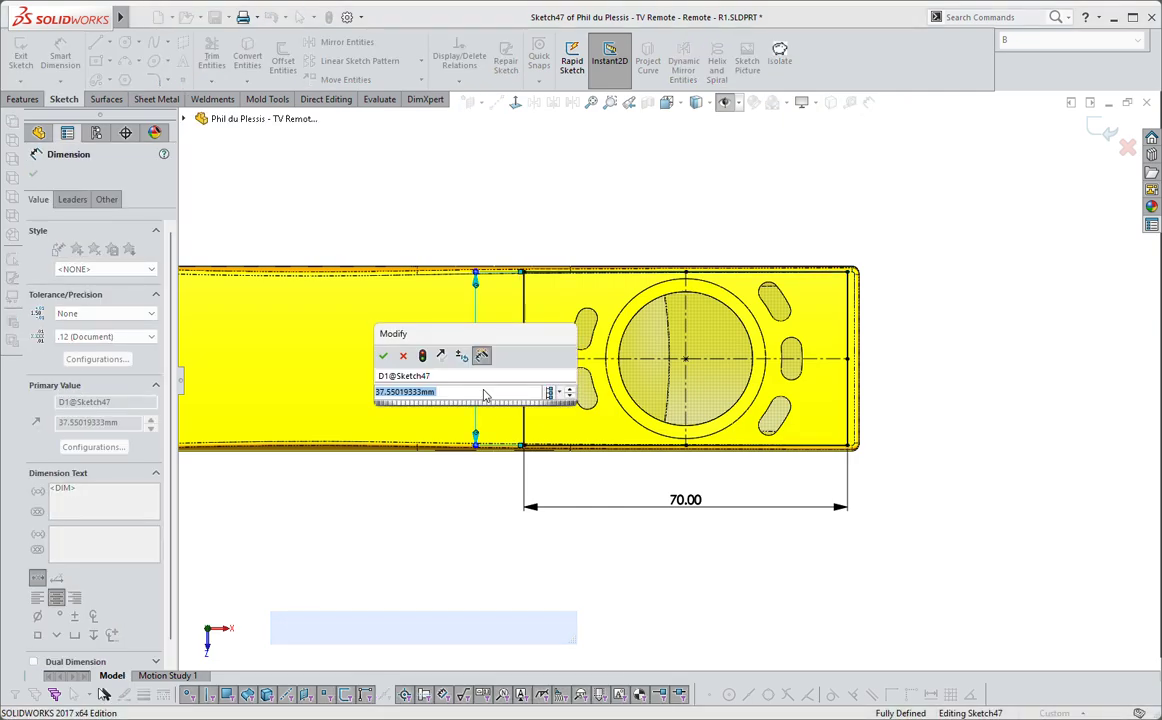
type("37")
key("Return")
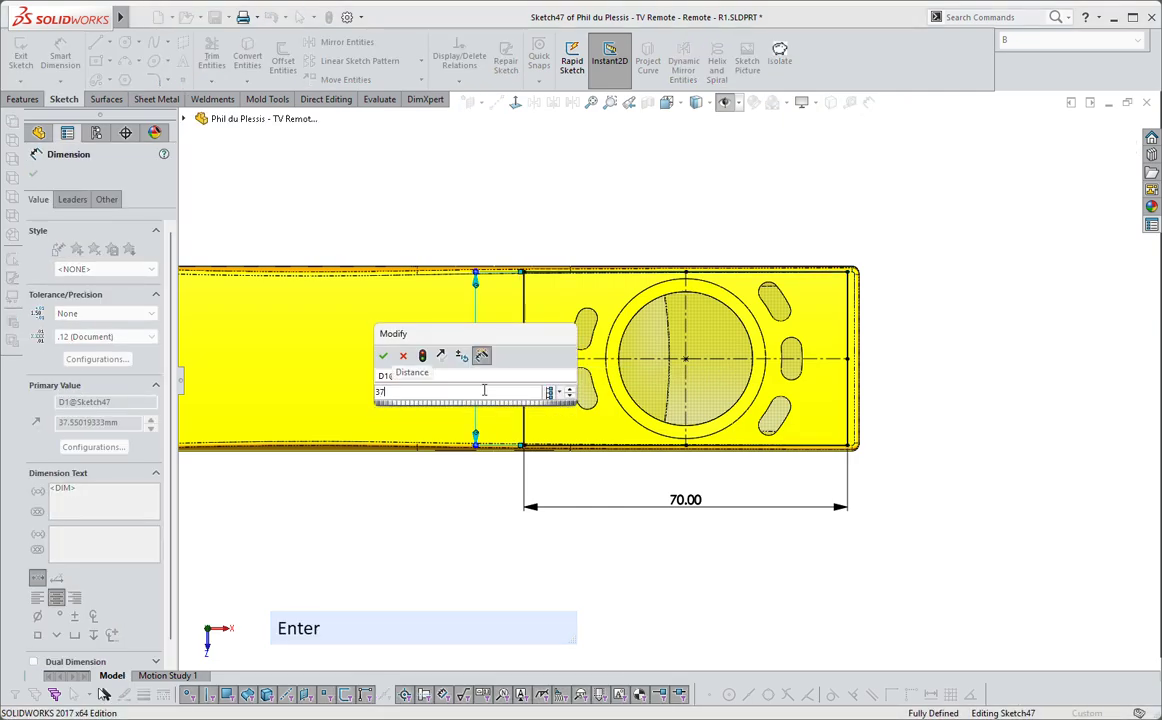
scroll(490, 390, "up", 1)
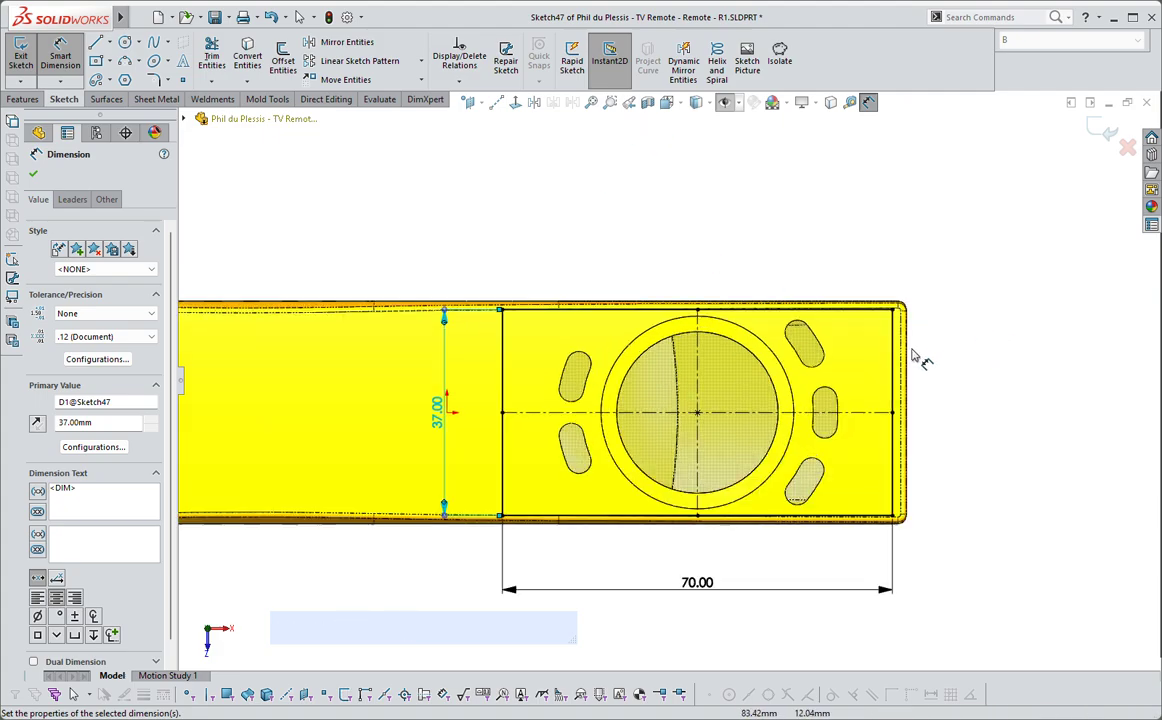
scroll(877, 368, "down", 1)
left_click_drag(476, 400, 506, 413)
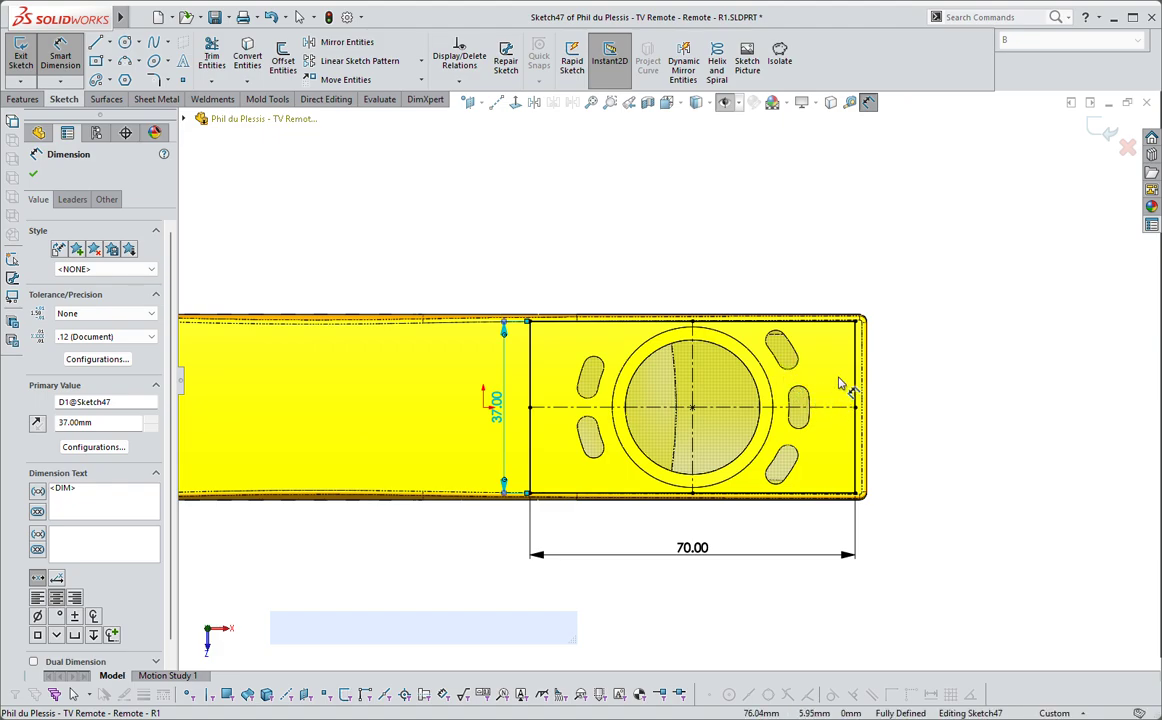
- Close the rectangle sketch and set up a blind boss extrude from it, reversed down into the remote body with a 1 mm depth
left_click(1104, 130)
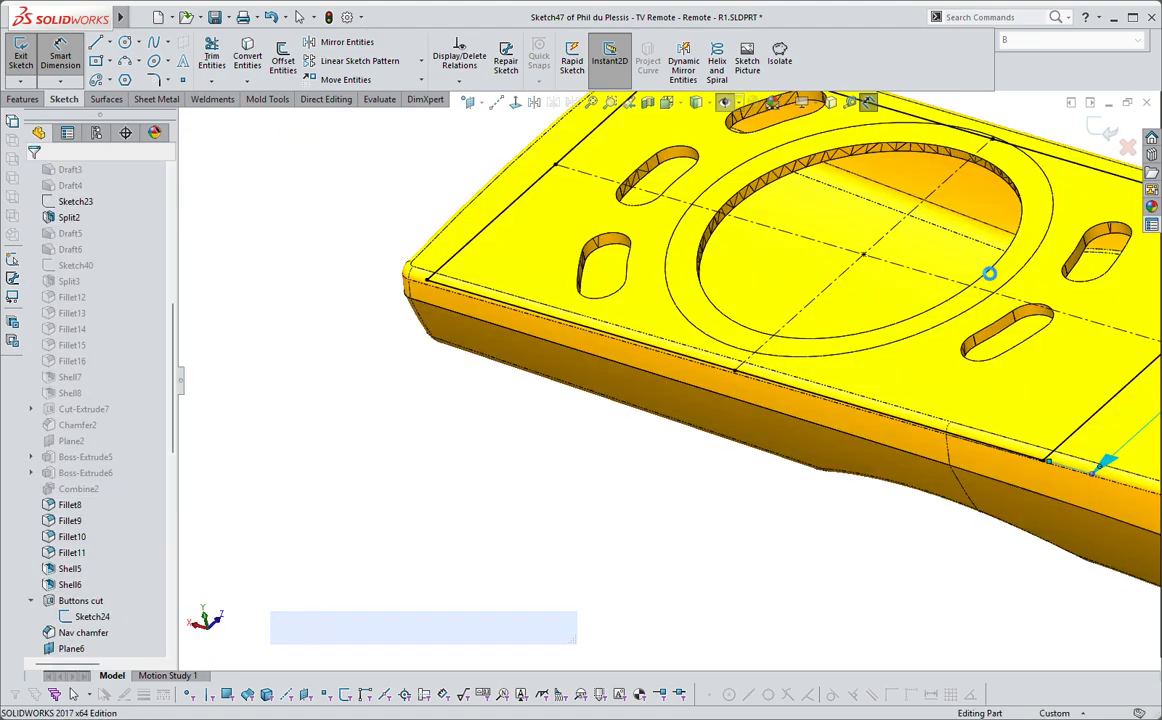
left_click(890, 266)
left_click(922, 215)
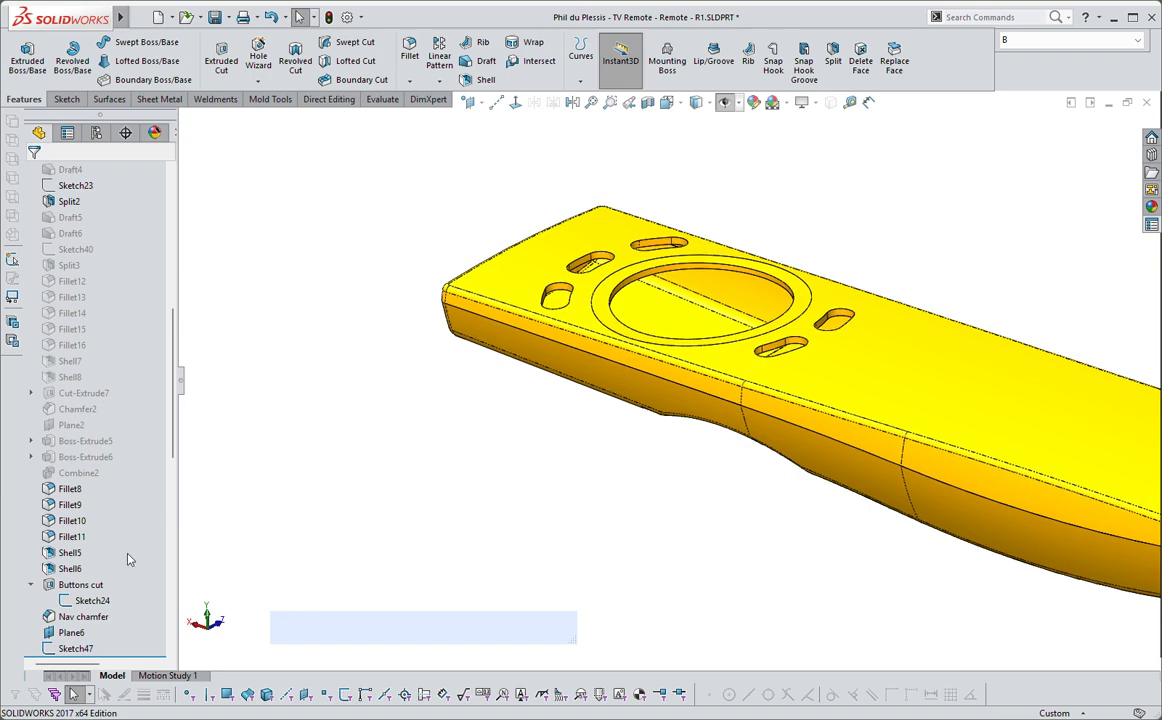
left_click(80, 649)
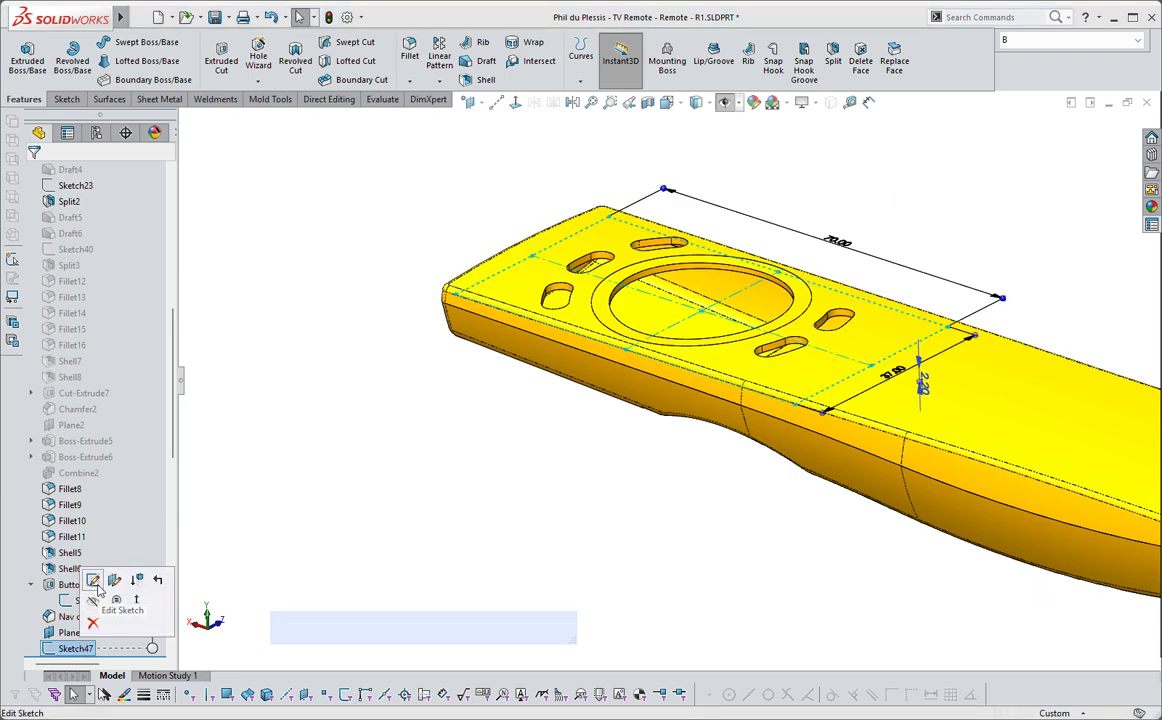
left_click(27, 66)
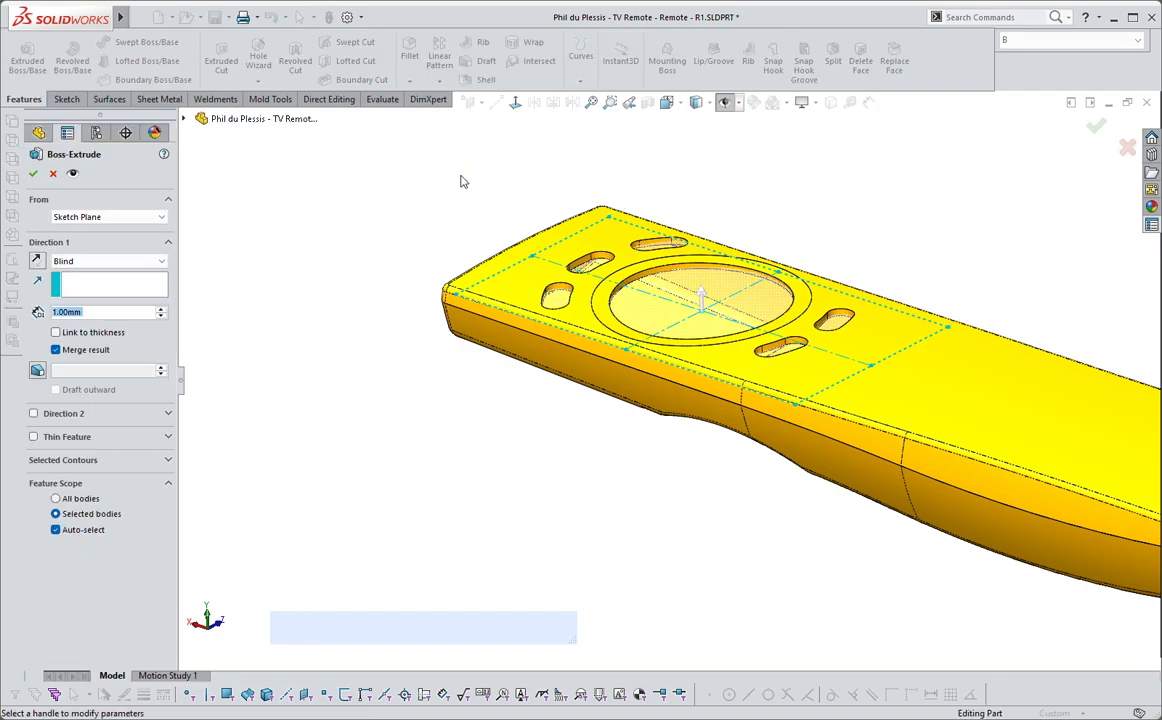
middle_click_drag(713, 304, 716, 294)
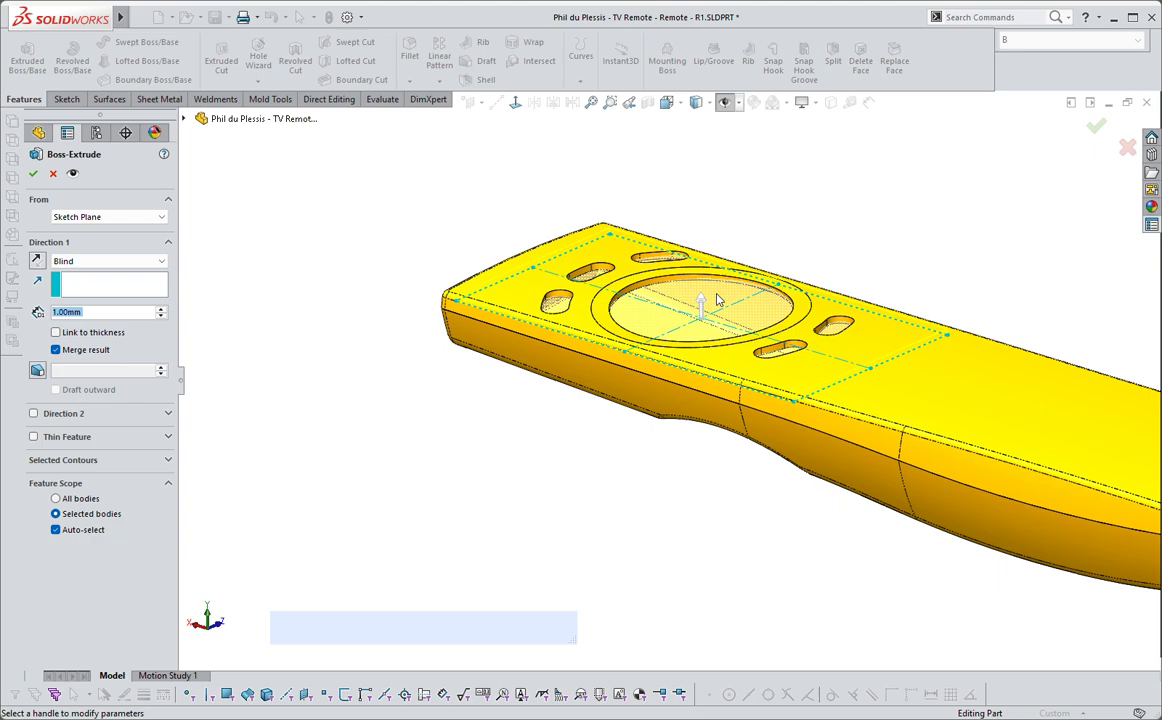
left_click_drag(706, 305, 700, 213)
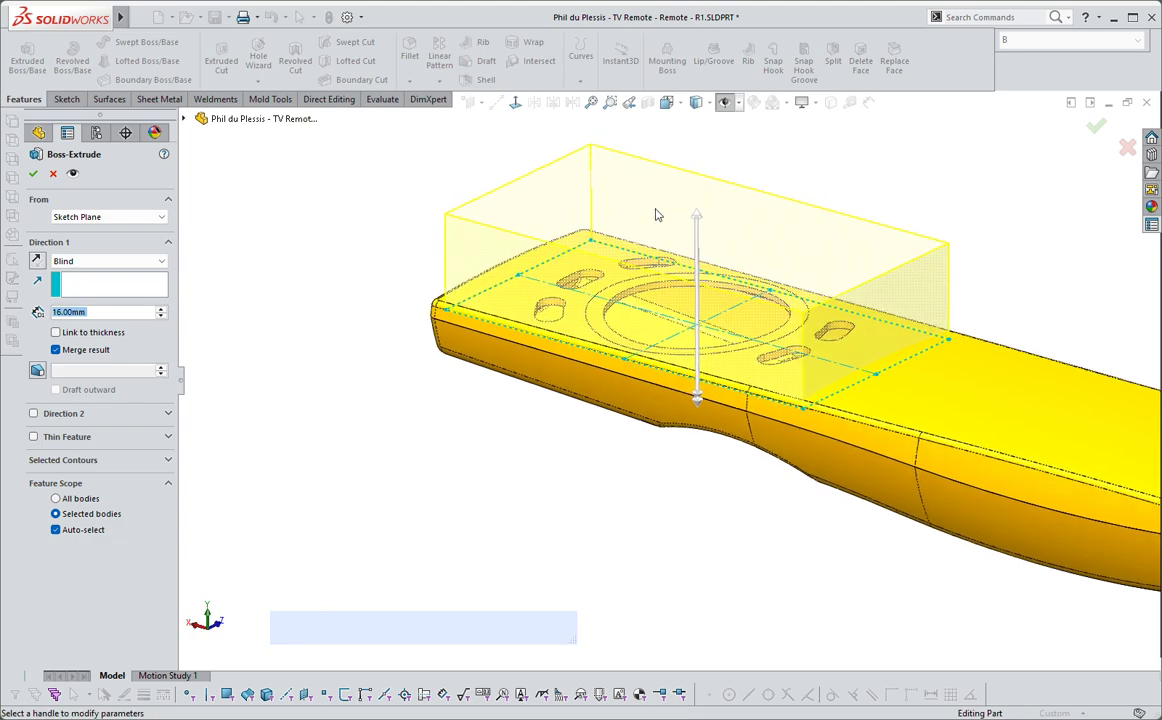
left_click(37, 262)
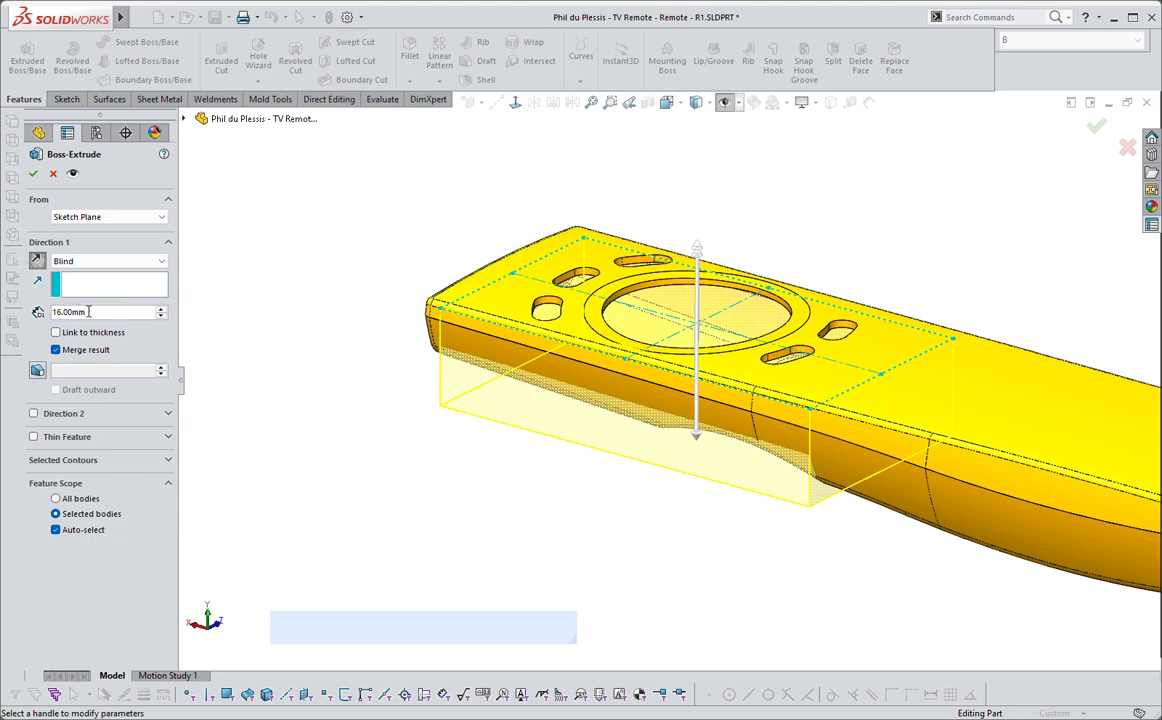
left_click_drag(89, 312, 22, 345)
type("1")
key("Return")
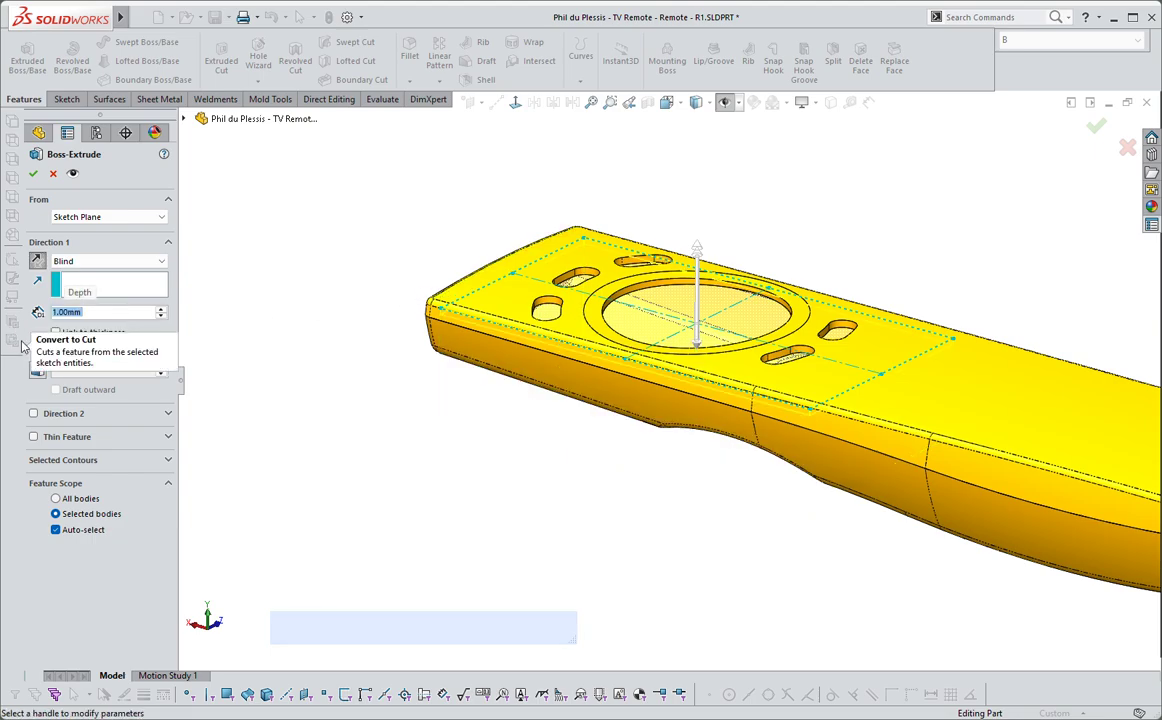
- Complete the boss extrude with Merge result enabled
middle_click_drag(435, 304, 444, 293)
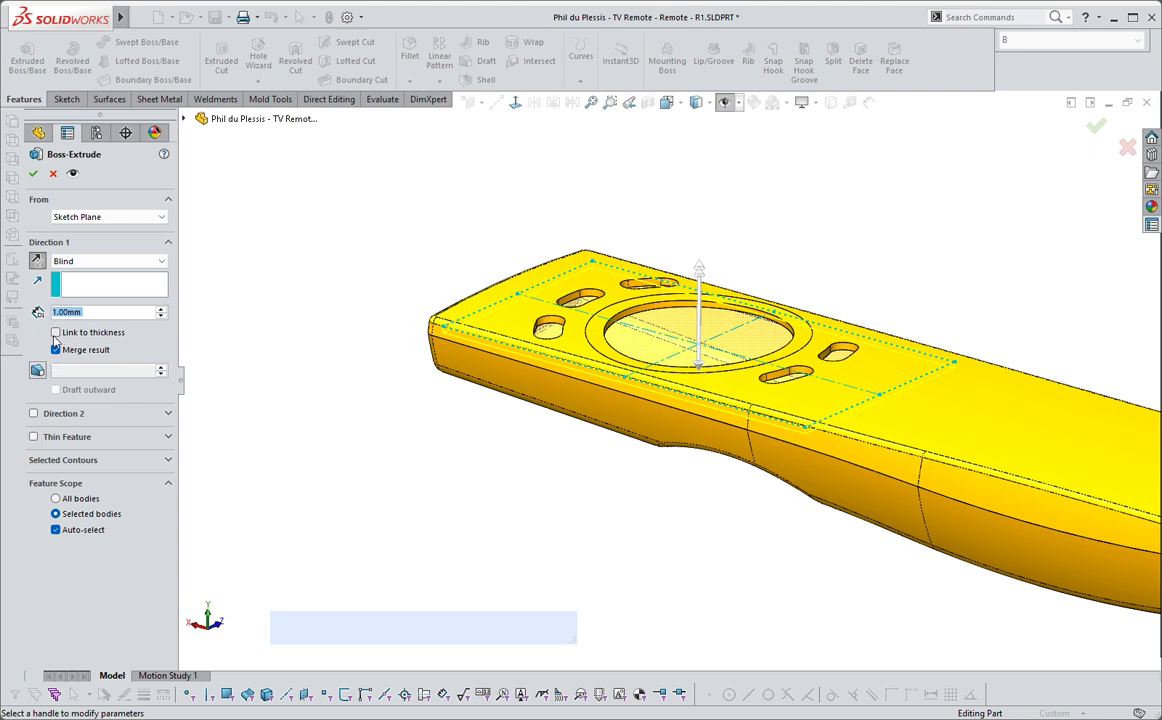
key("shift+super+h")
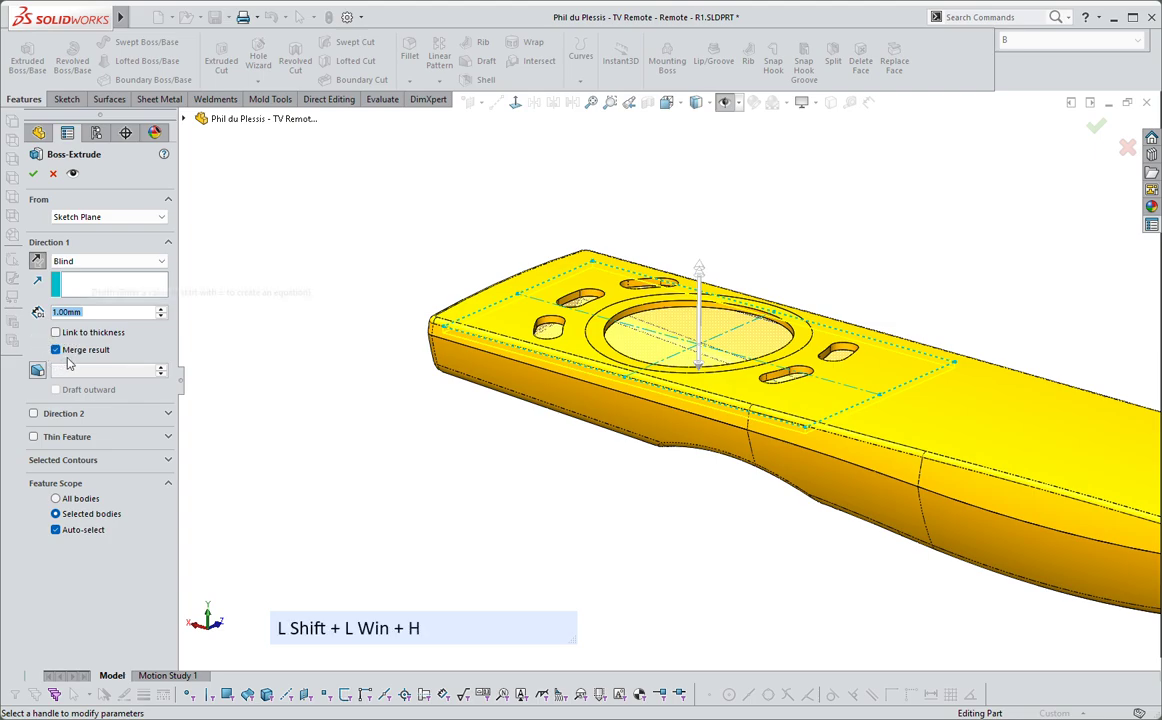
left_click(55, 351)
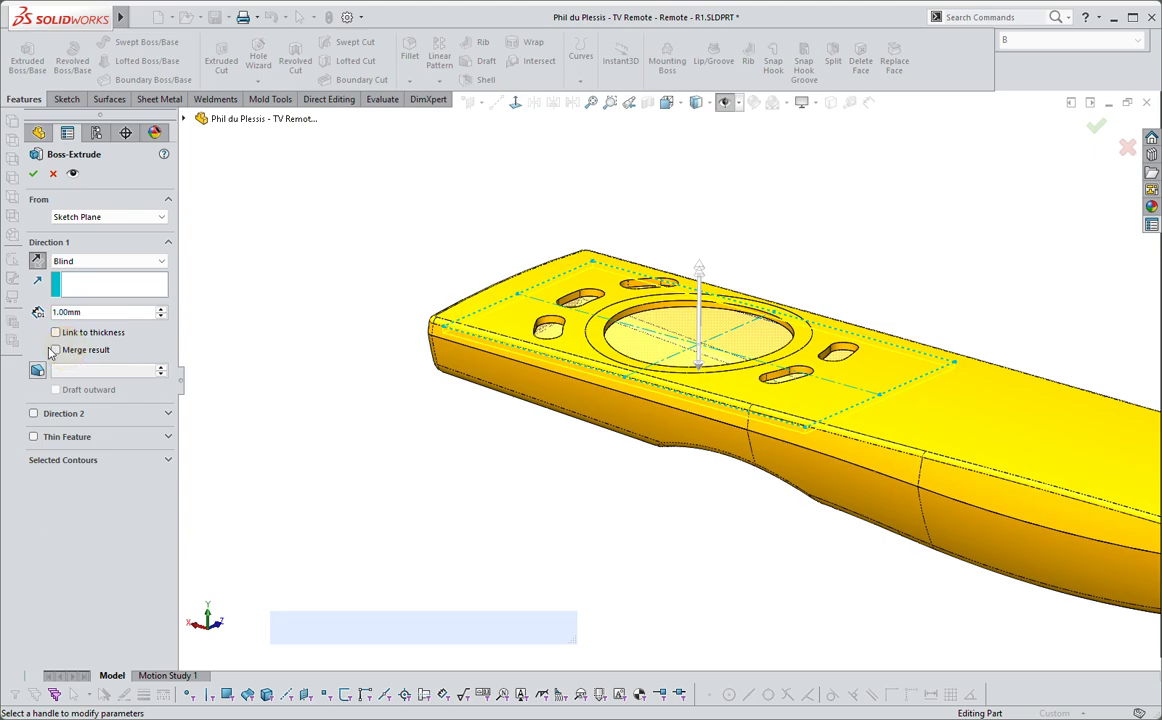
left_click(56, 350)
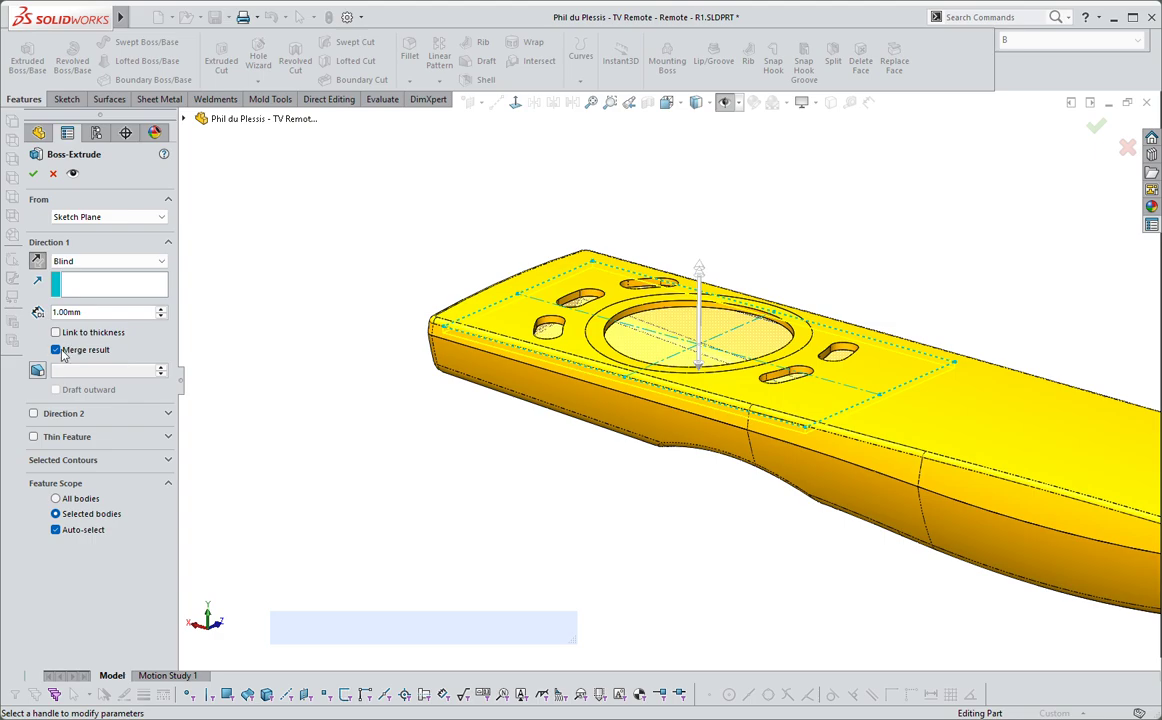
left_click(33, 173)
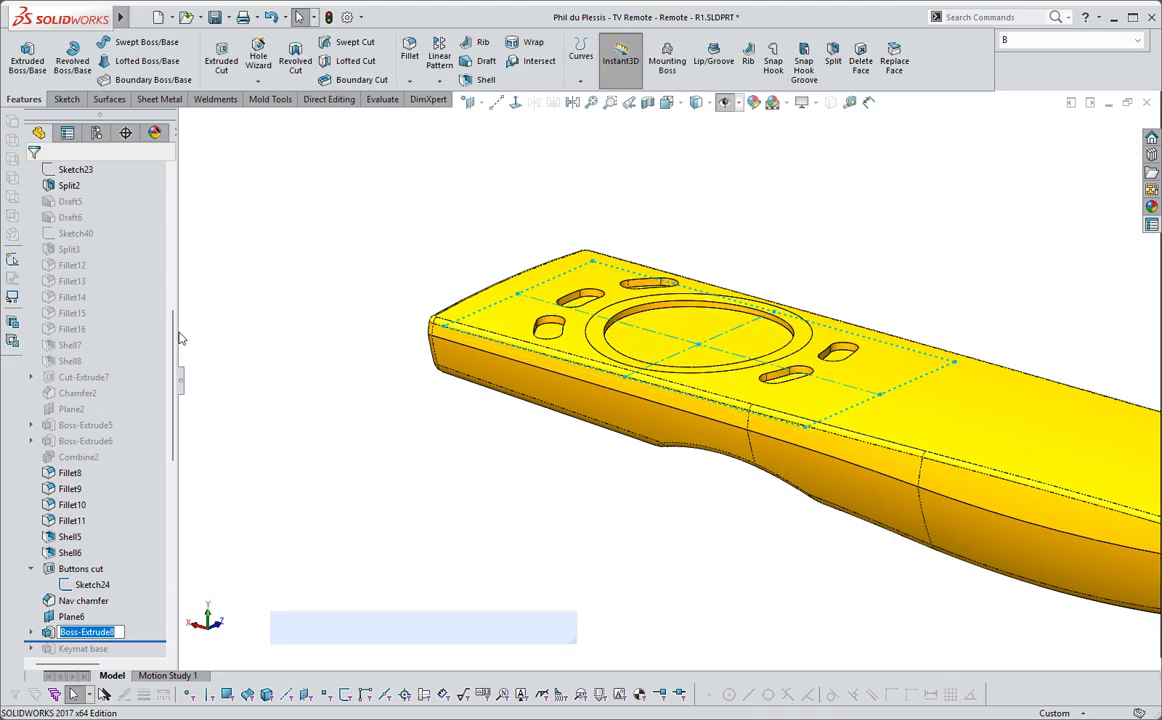
- Edit the new boss extrude and turn off Merge result so the plate is a separate body
left_click_drag(174, 326, 172, 195)
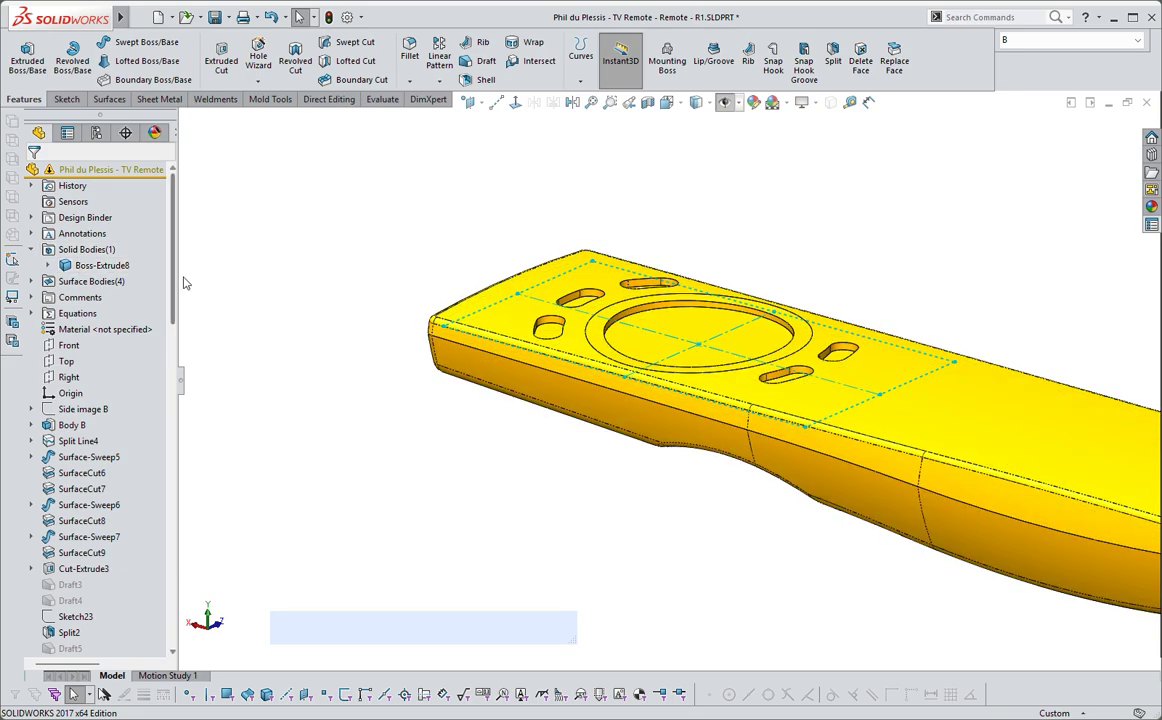
left_click_drag(172, 293, 177, 478)
right_click(52, 457)
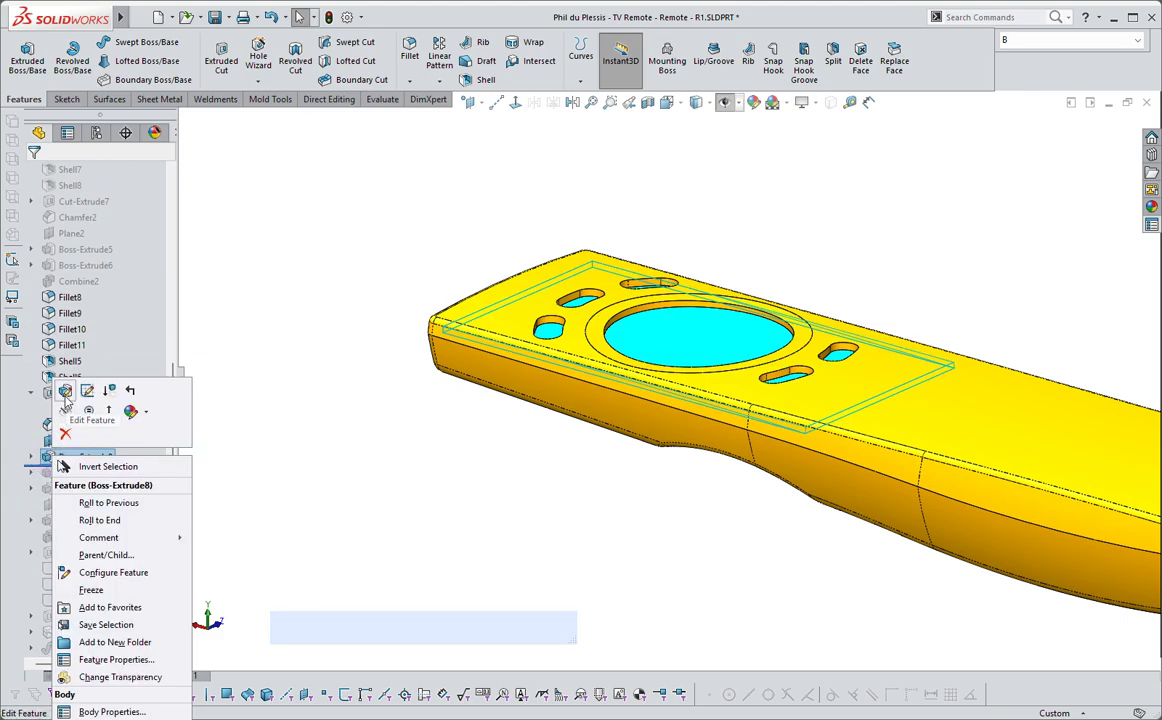
left_click(70, 395)
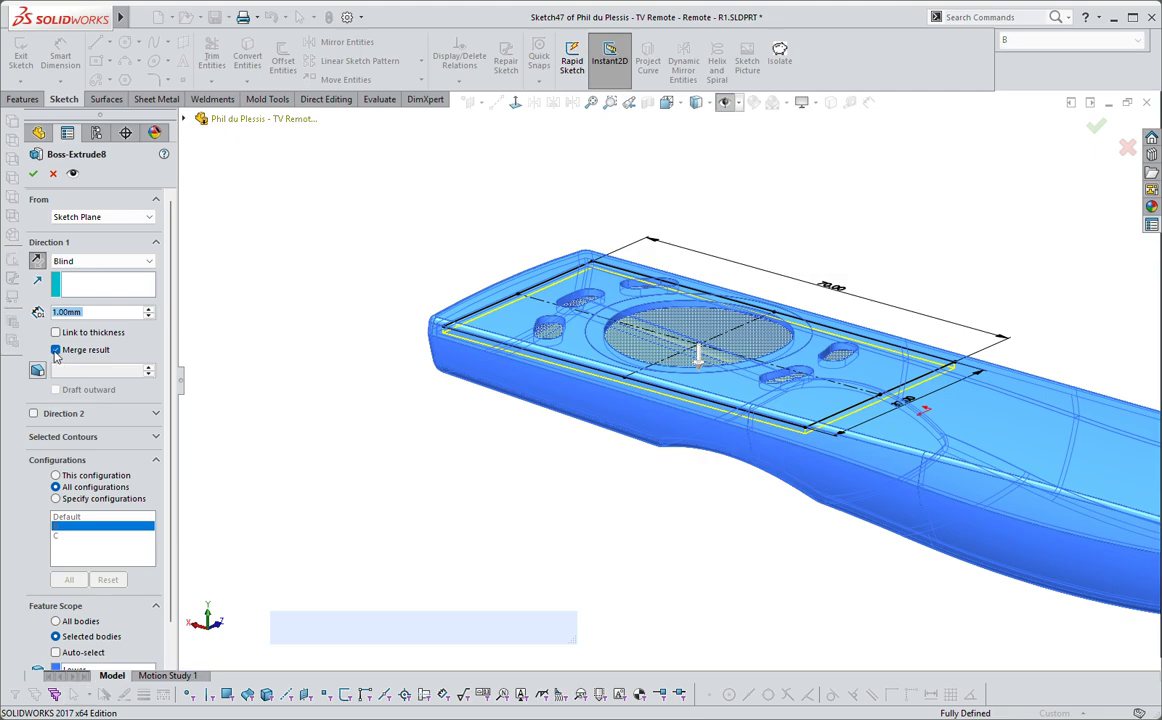
left_click(55, 349)
left_click(35, 173)
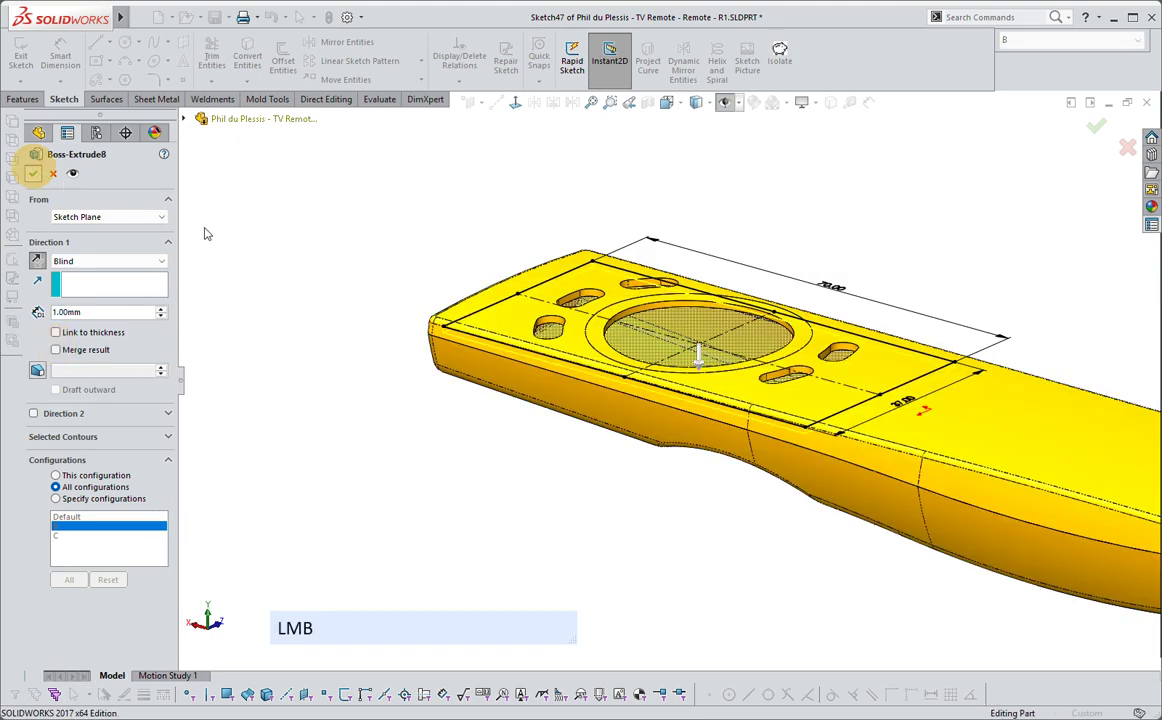
- Hide the Lower and Upper solid bodies to examine the extruded plate, and show both bodies again
left_click_drag(176, 358, 55, 160)
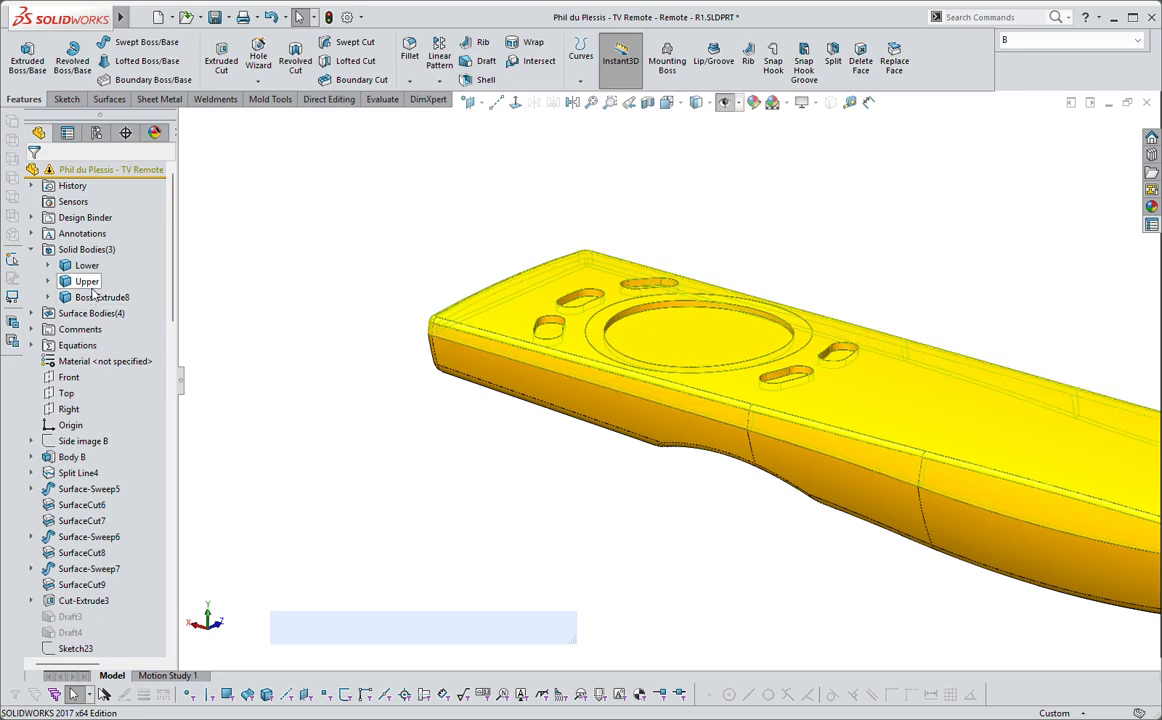
left_click(88, 281)
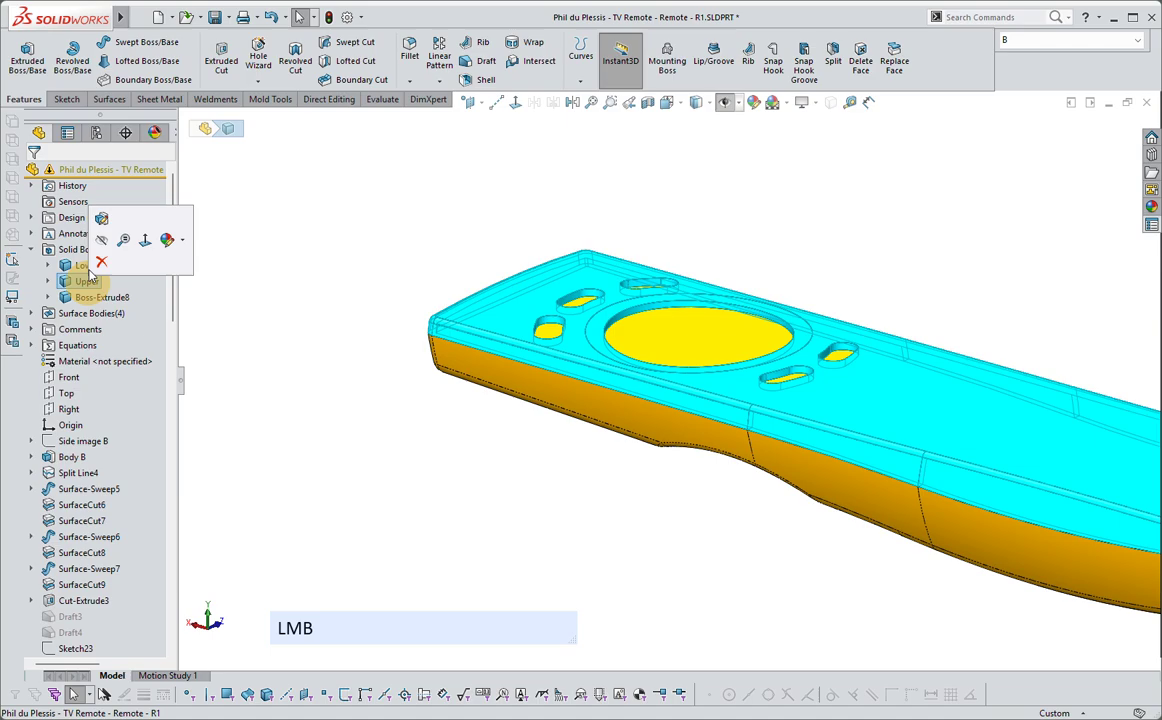
left_click(87, 265, "shift")
left_click(99, 226)
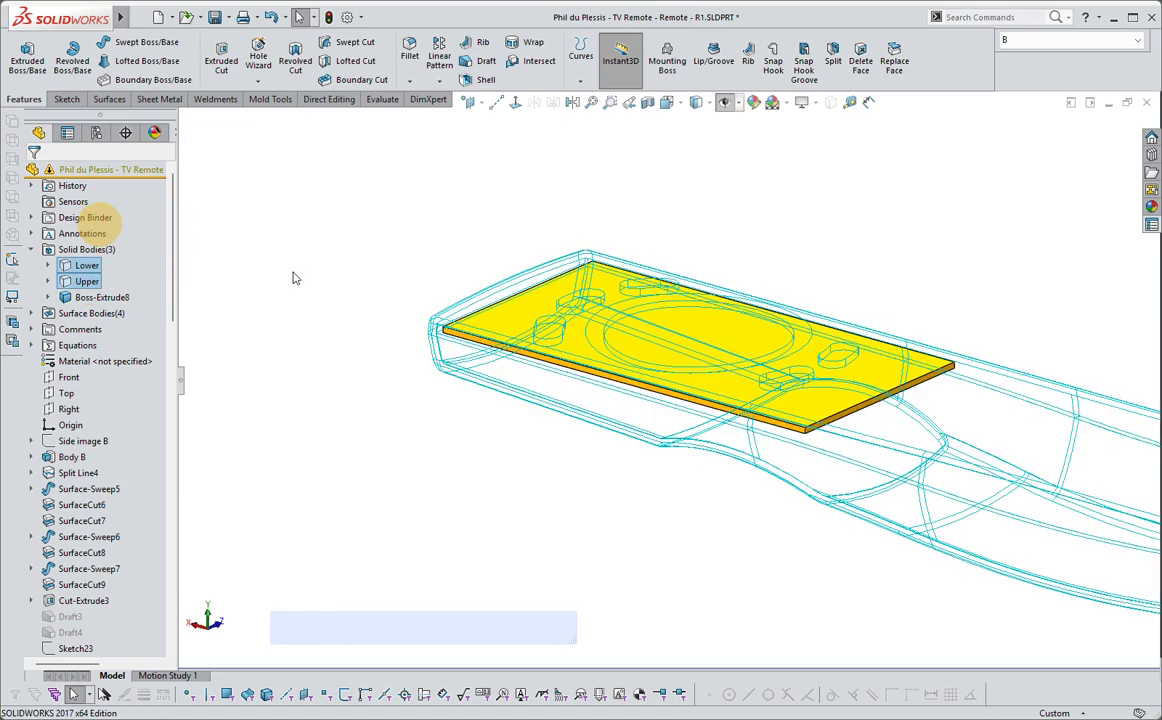
left_click(87, 281)
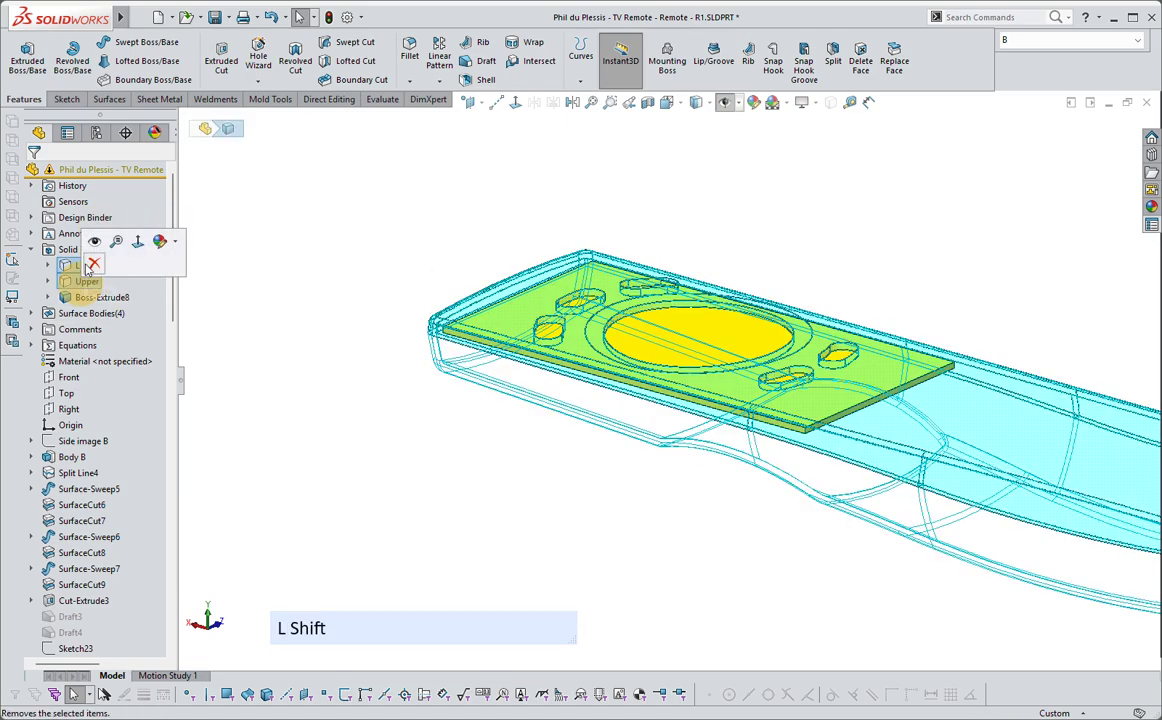
left_click(87, 266, "shift")
left_click(97, 227)
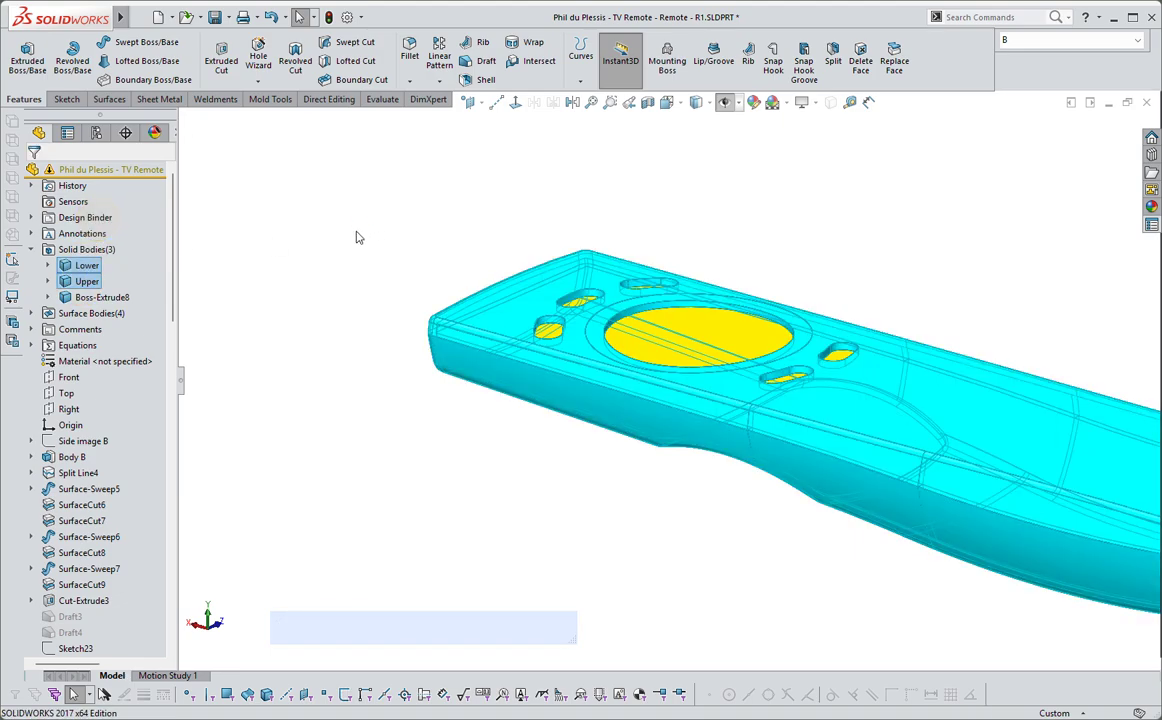
key("super+shift")
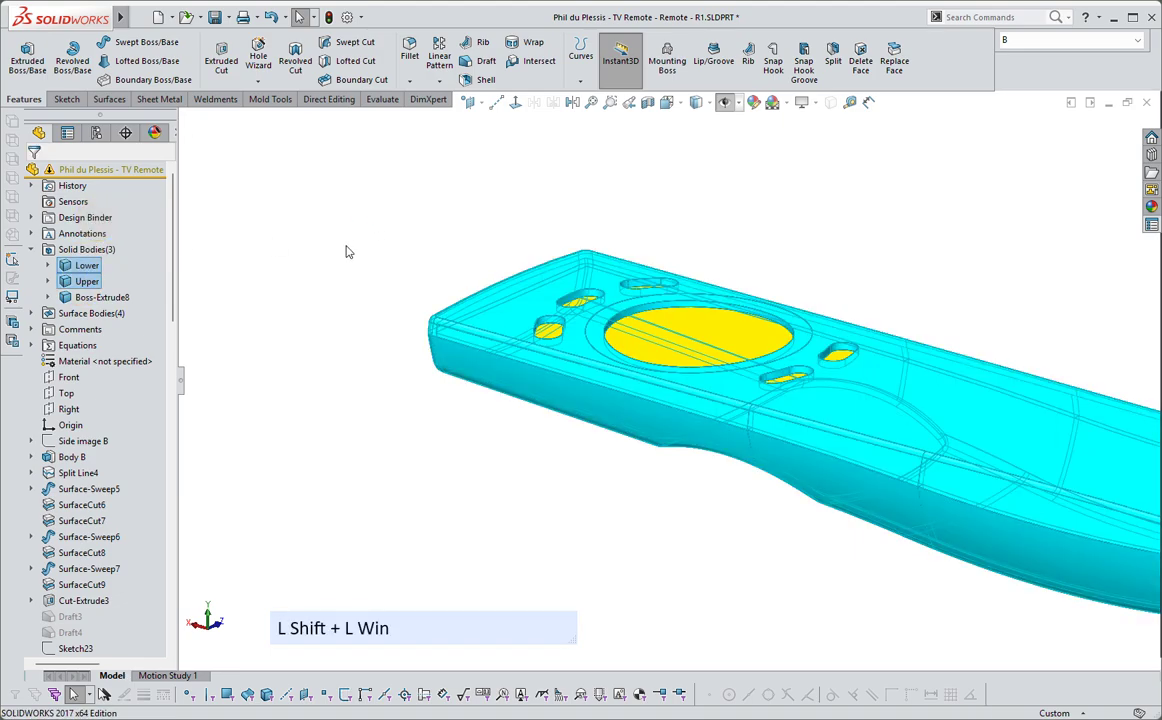
left_click(306, 262)
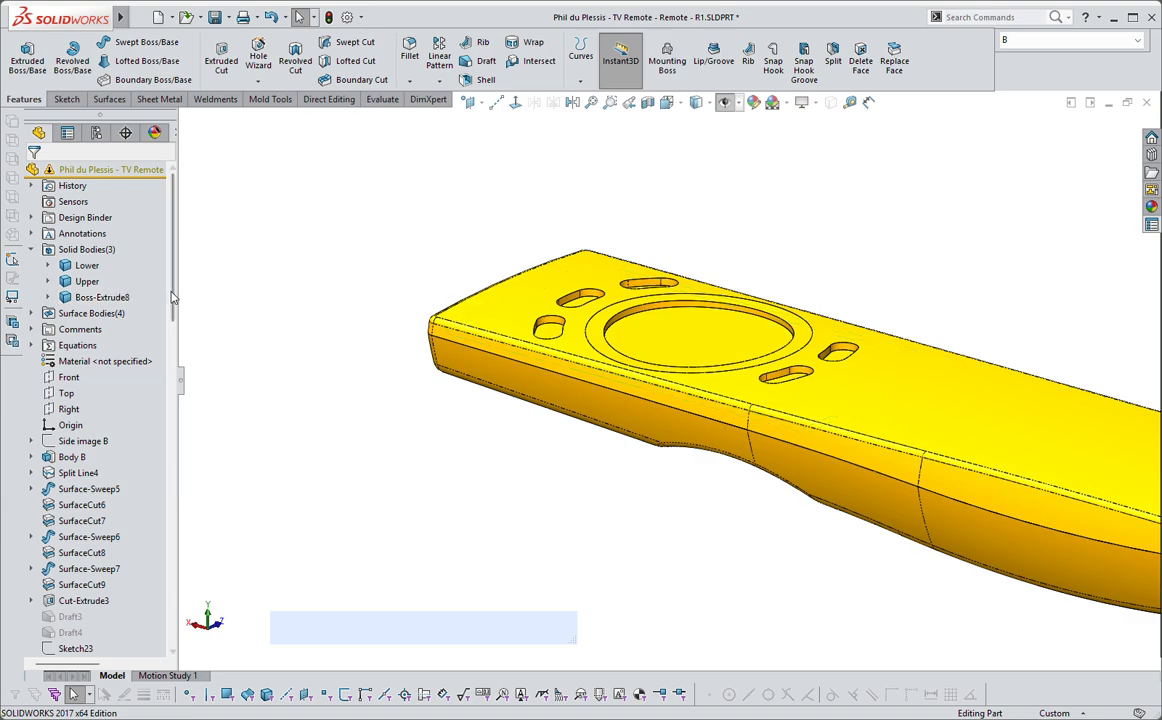
- Examine the sketch beneath the Buttons cut feature and its button profiles on the remote
left_click_drag(172, 297, 172, 307)
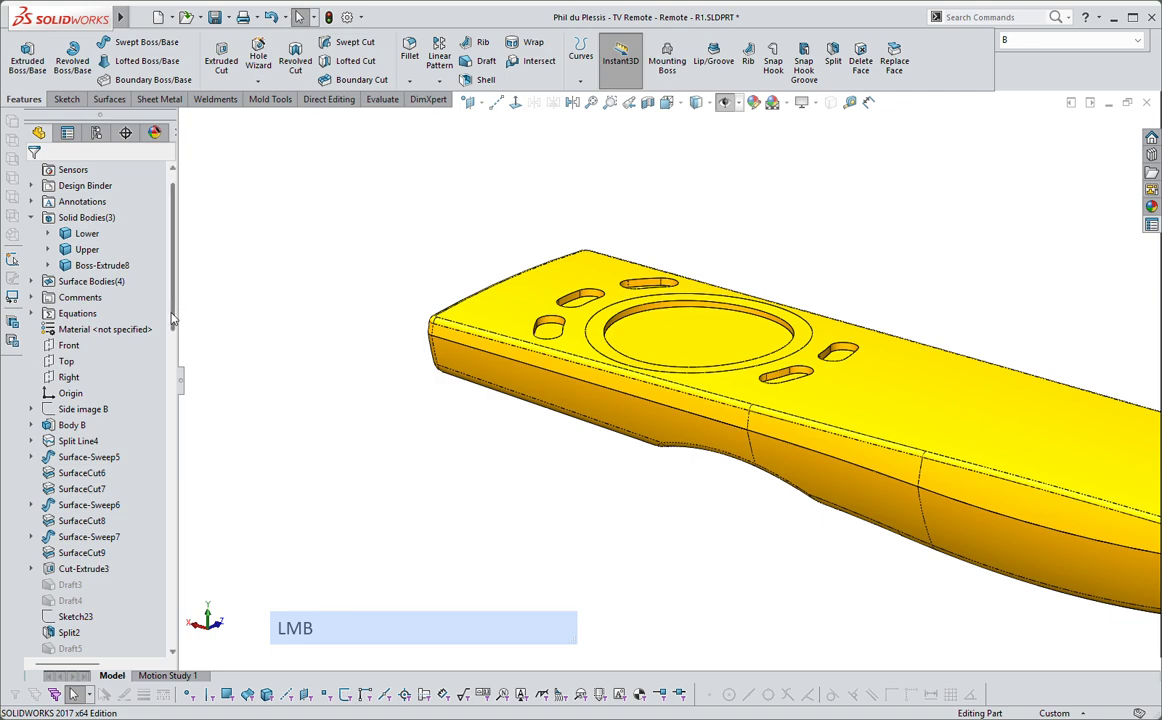
left_click_drag(174, 319, 184, 479)
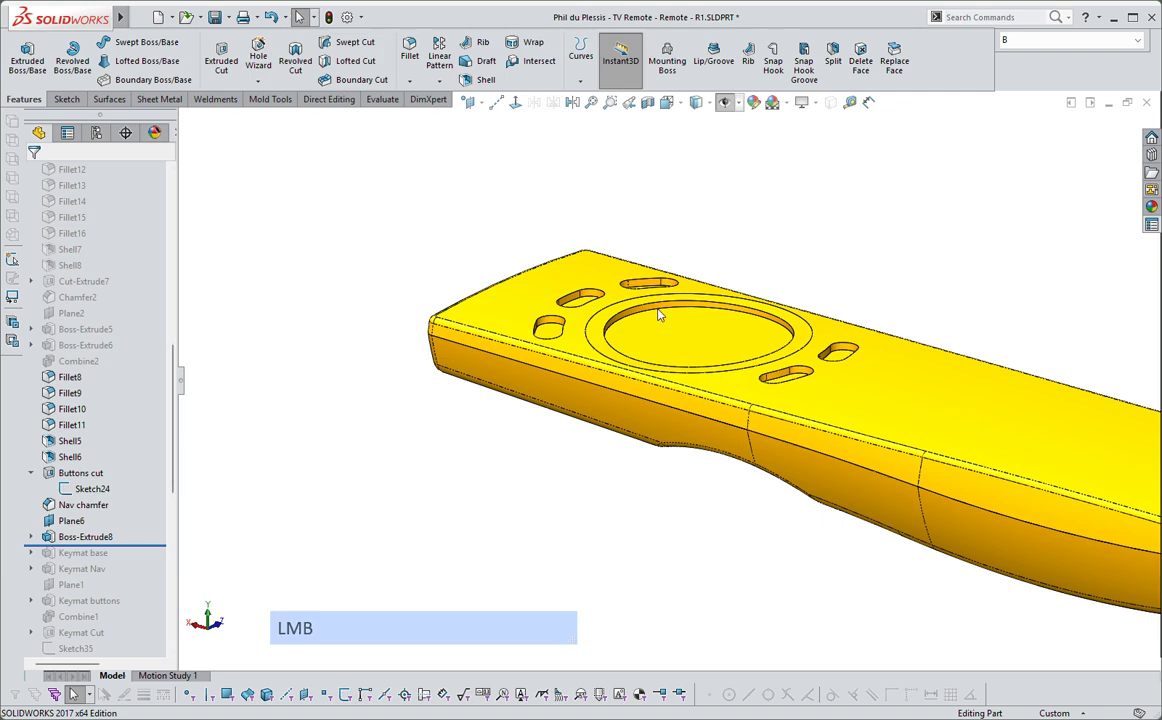
left_click(87, 490)
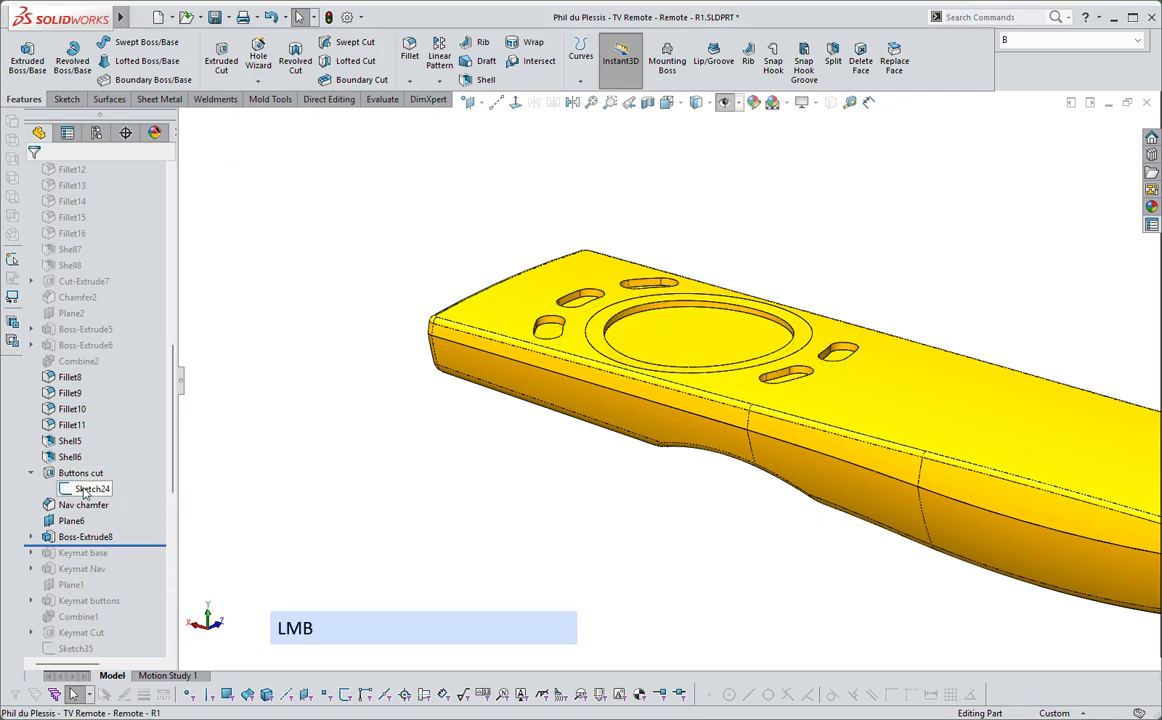
left_click(366, 446)
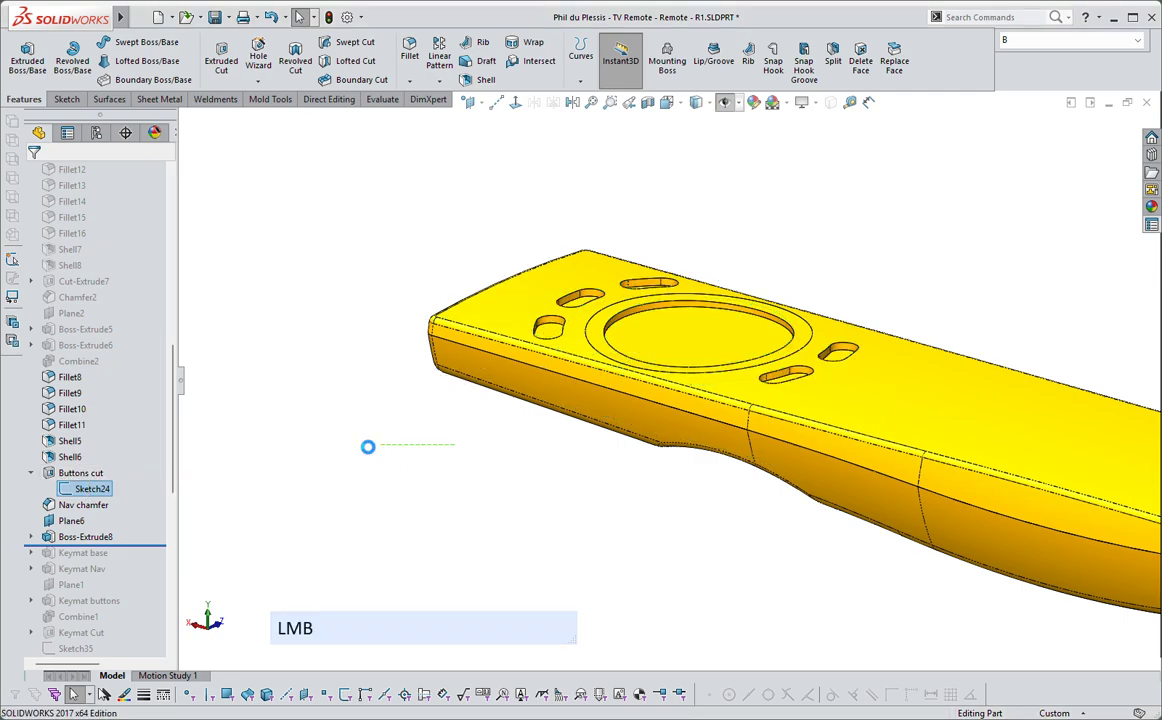
left_click(89, 490)
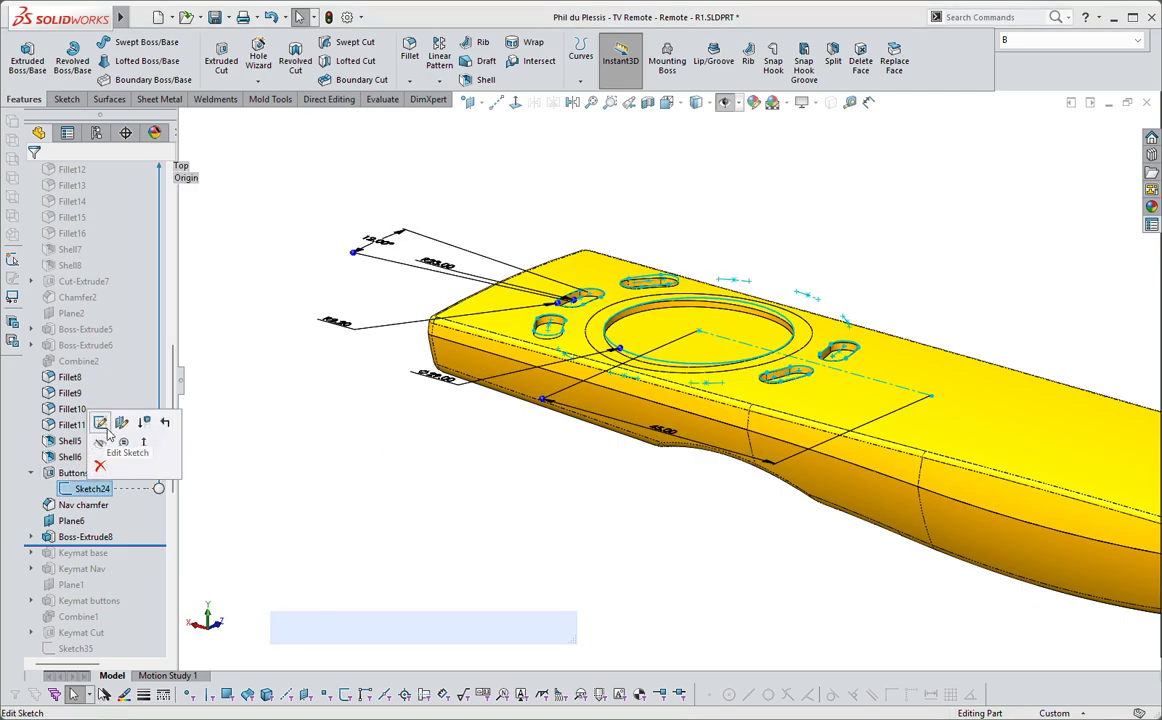
left_click(371, 410)
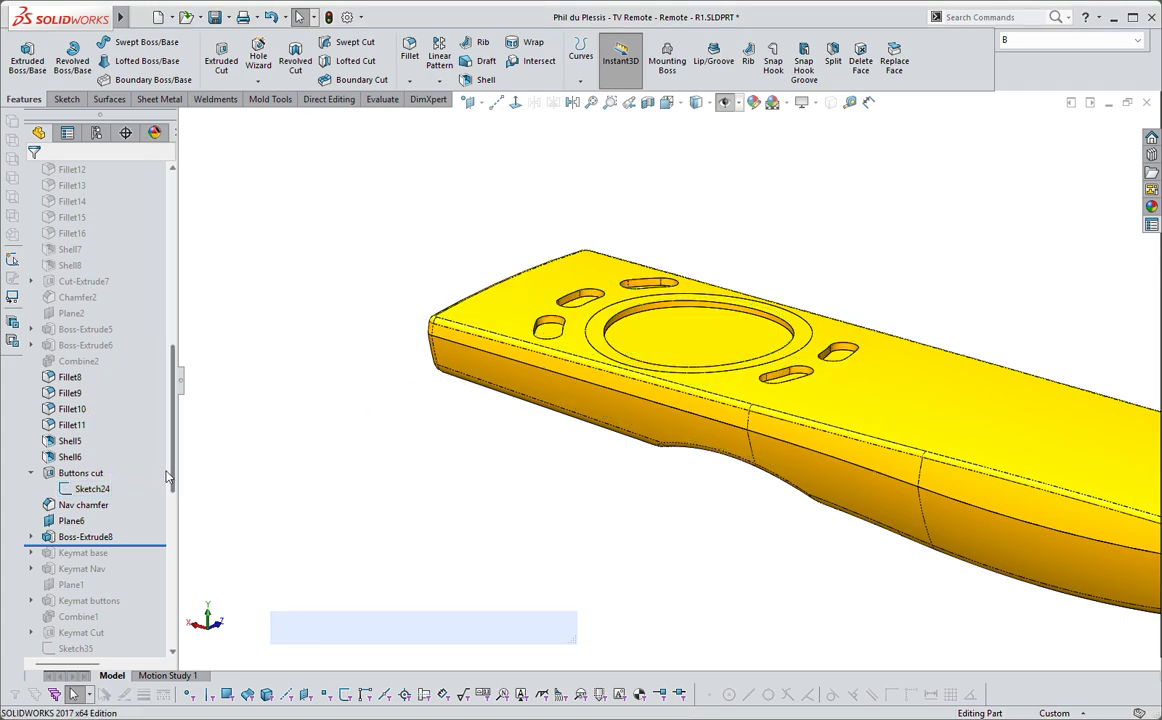
left_click(91, 488)
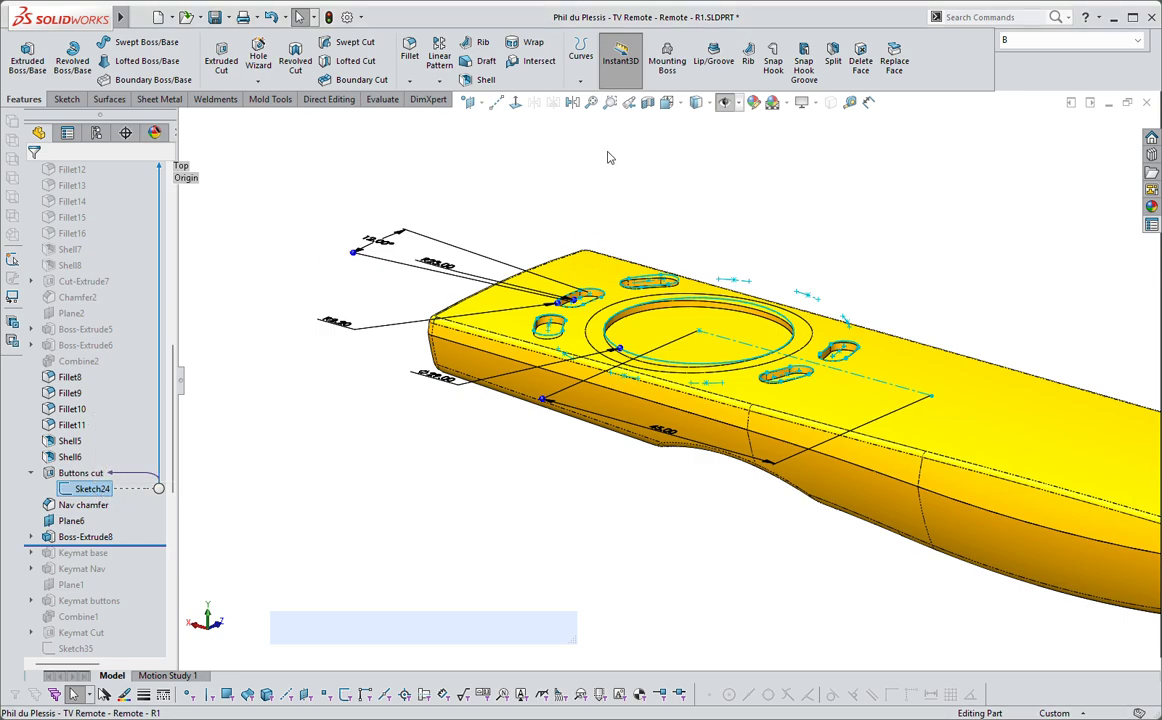
left_click(174, 328)
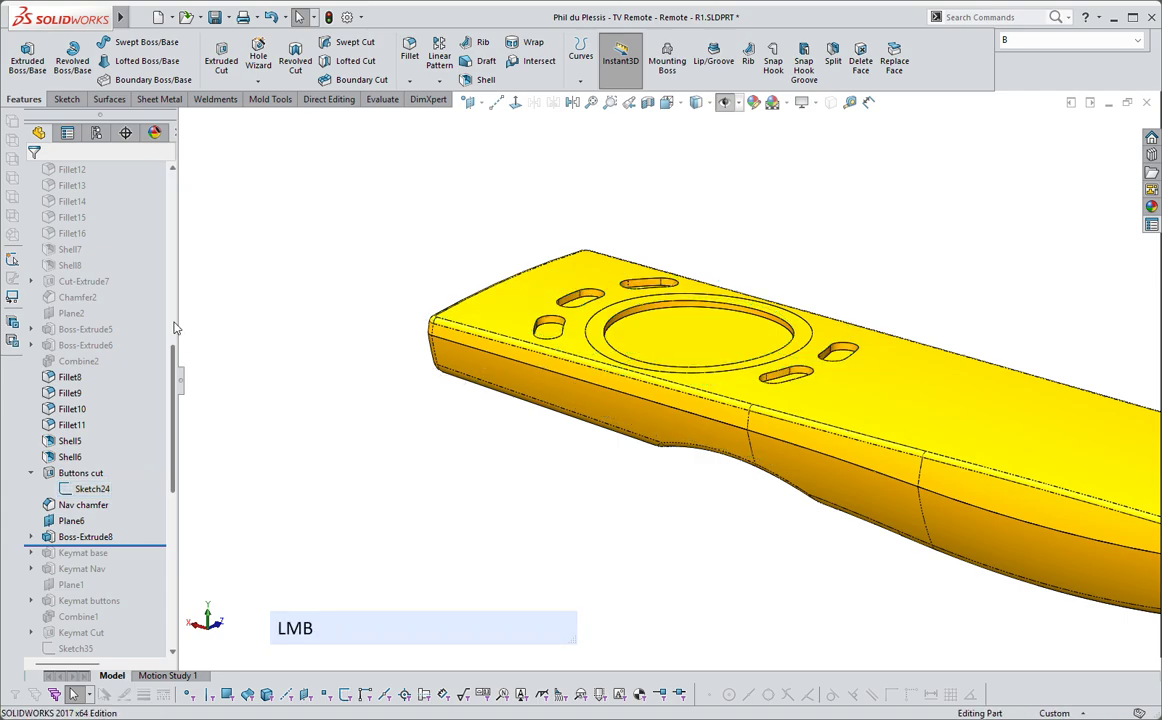
- Start a new sketch on the Top plane
left_click_drag(174, 356, 174, 185)
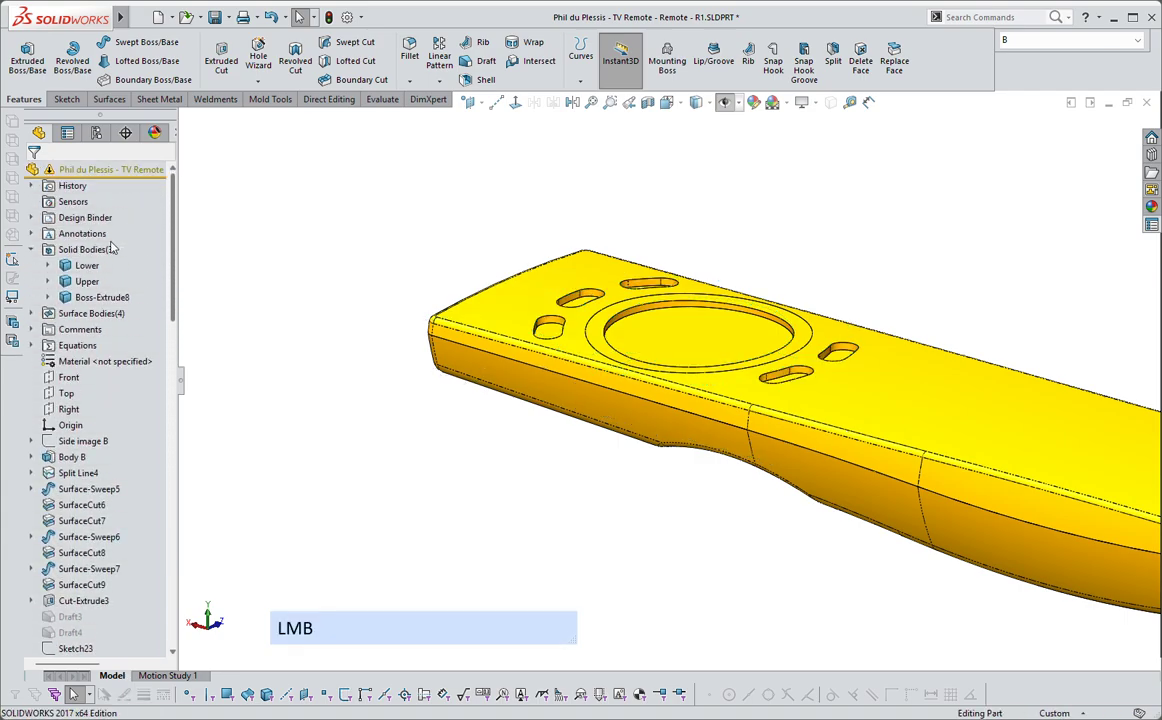
left_click(66, 393)
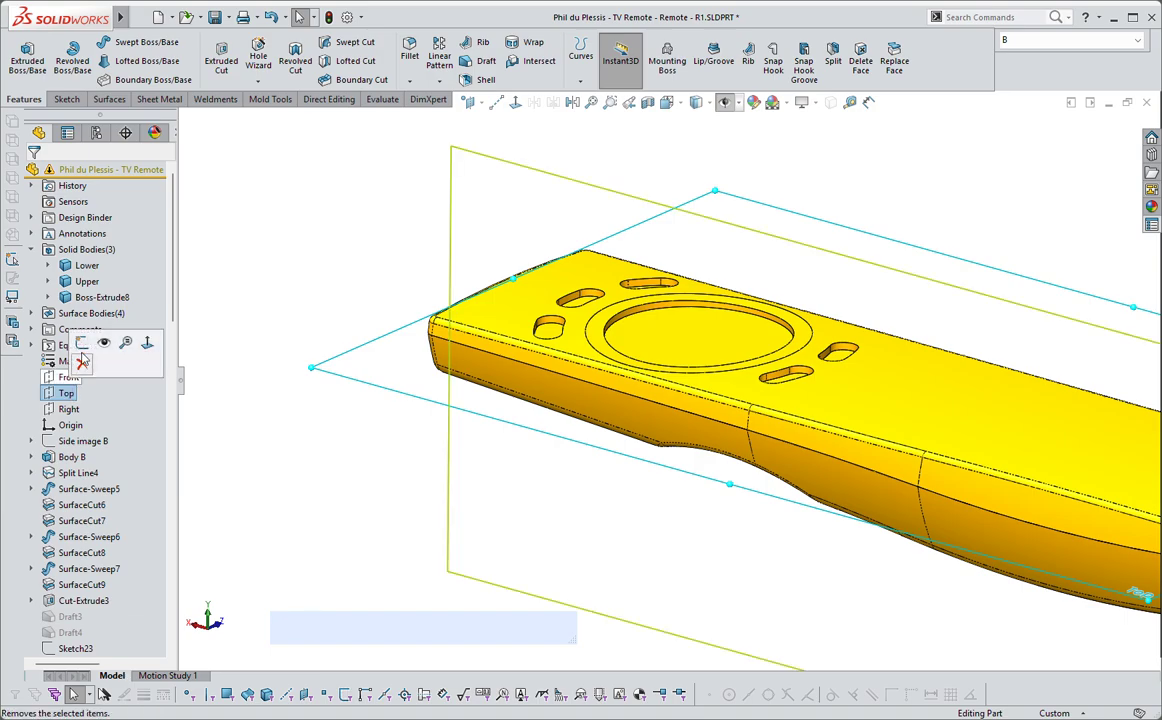
left_click(83, 343)
scroll(462, 350, "down", 2)
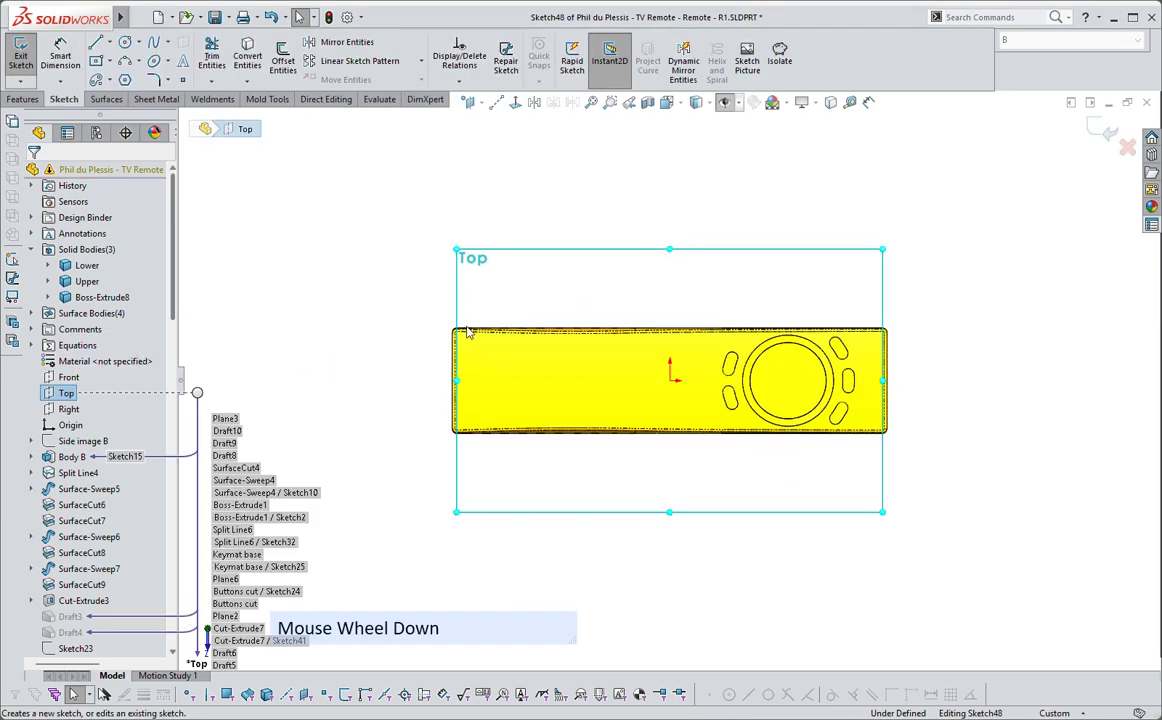
- Convert the Buttons cut sketch's circle and button slots into entities of the new sketch
left_click_drag(174, 317, 168, 490)
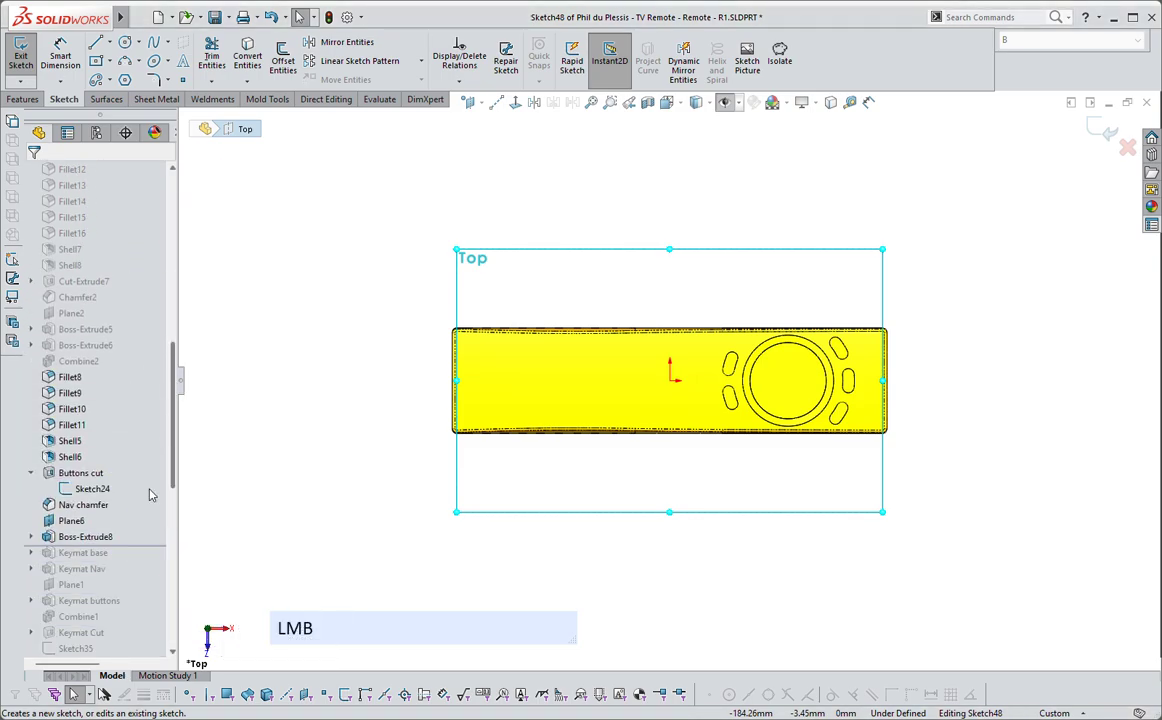
left_click(93, 493)
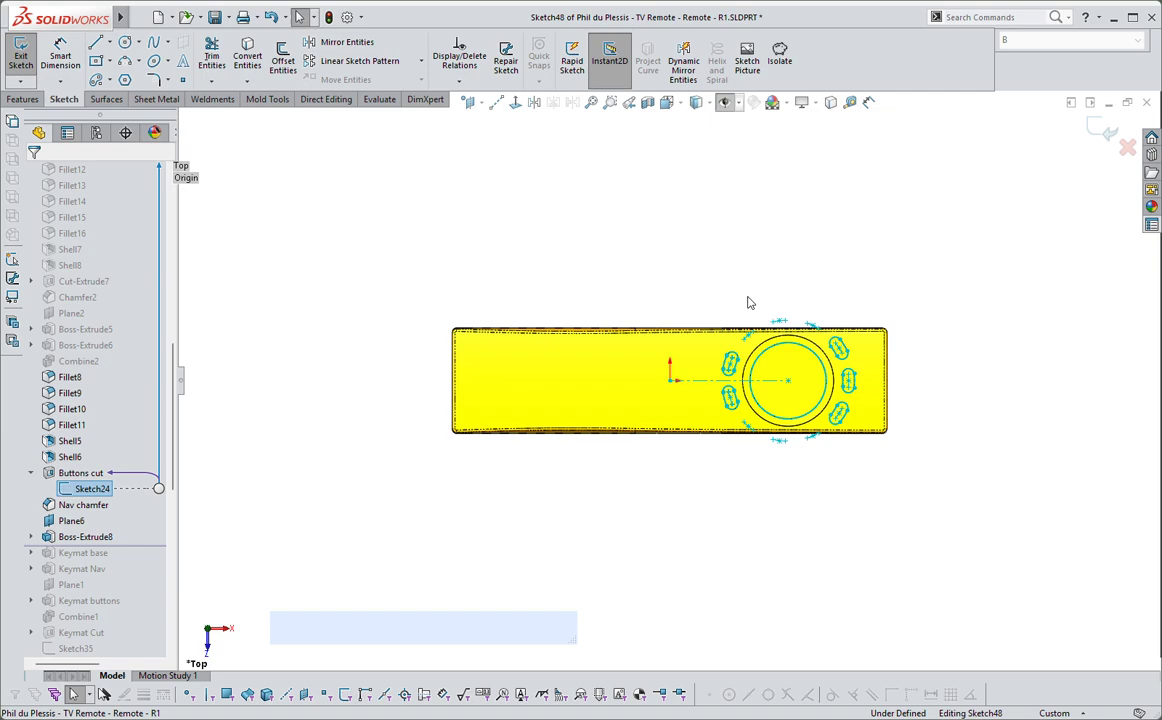
left_click(830, 104)
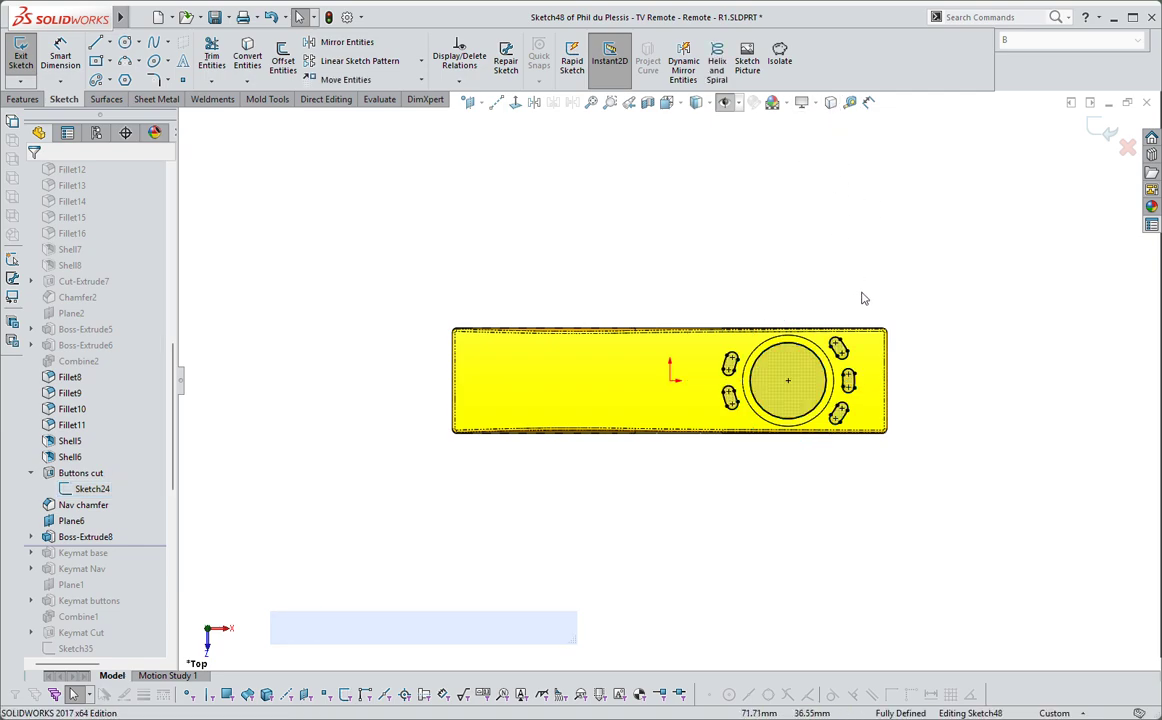
scroll(878, 400, "up", 3)
scroll(874, 394, "down", 1)
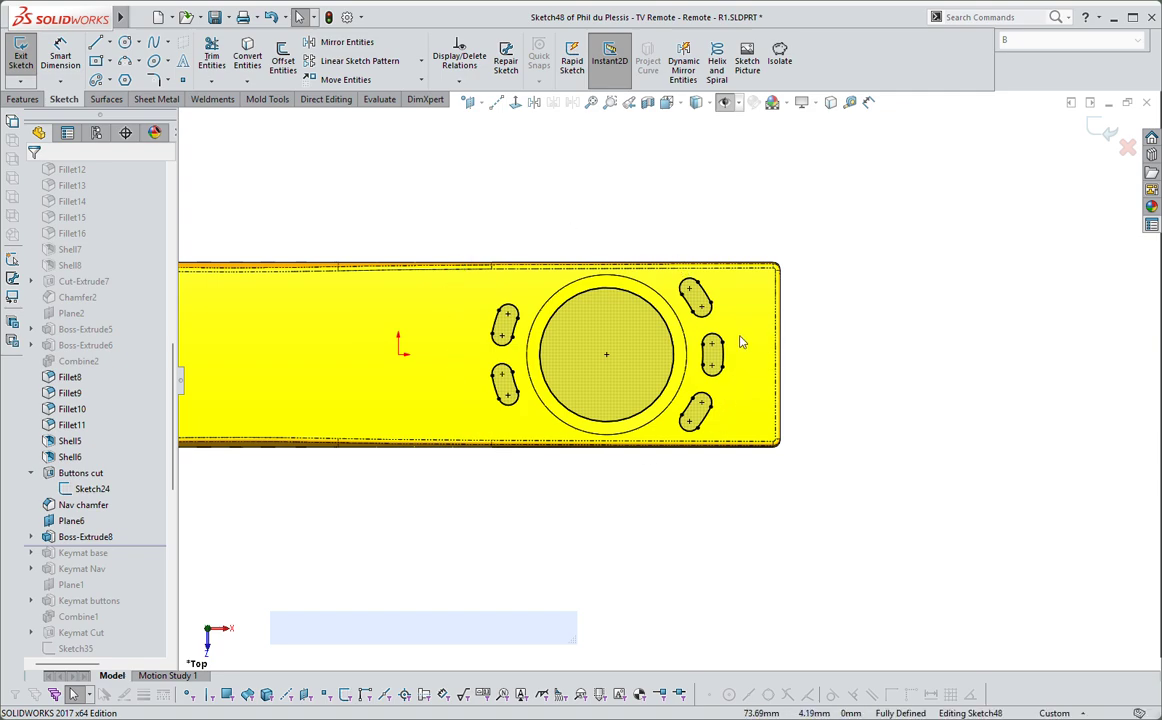
- Select all the converted circle and slot entities and turn them into construction geometry
left_click_drag(439, 190, 751, 534)
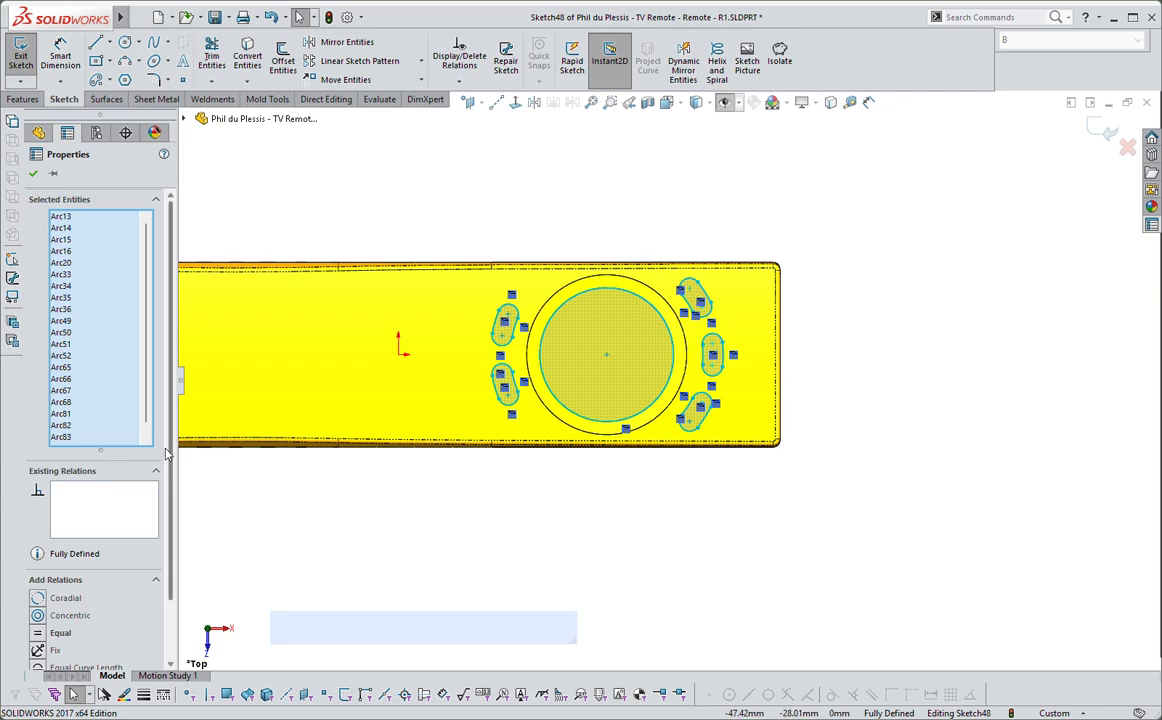
left_click_drag(170, 457, 168, 480)
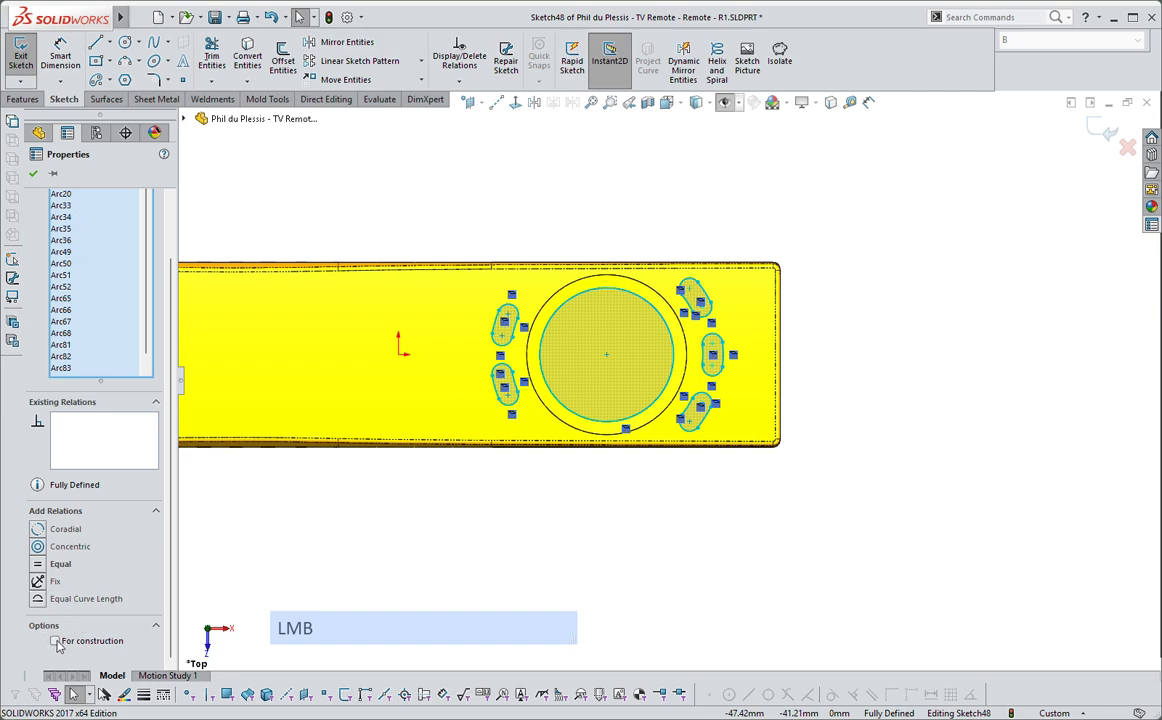
left_click(745, 352)
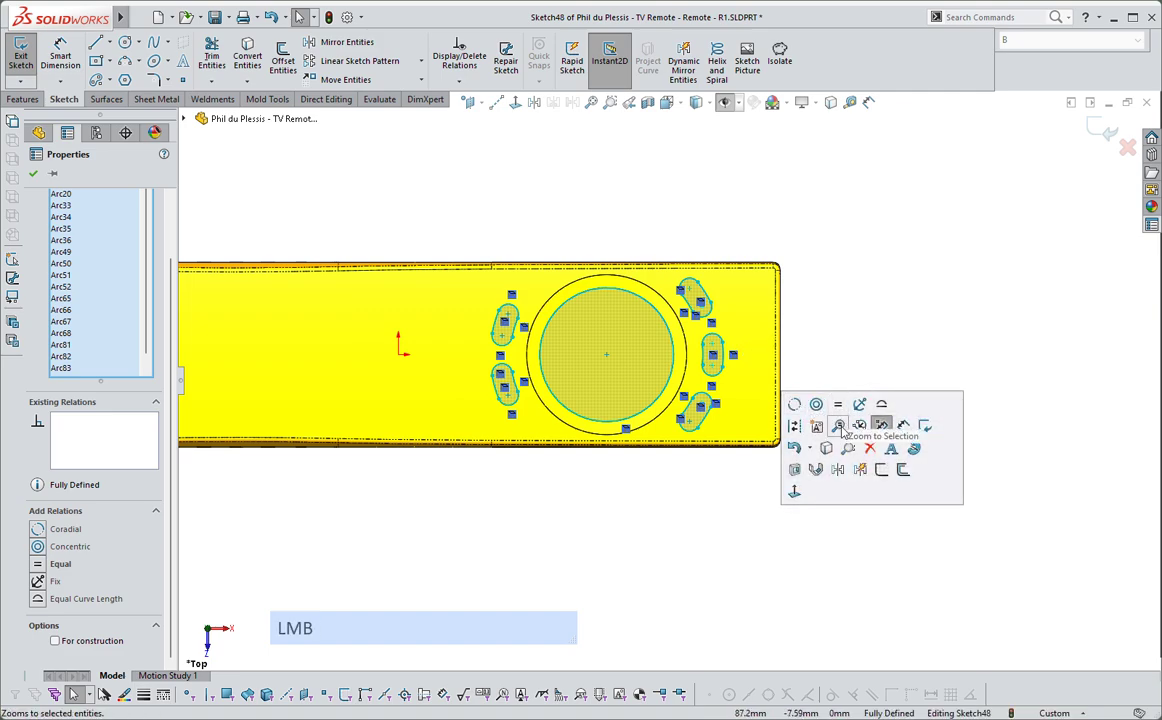
left_click(796, 428)
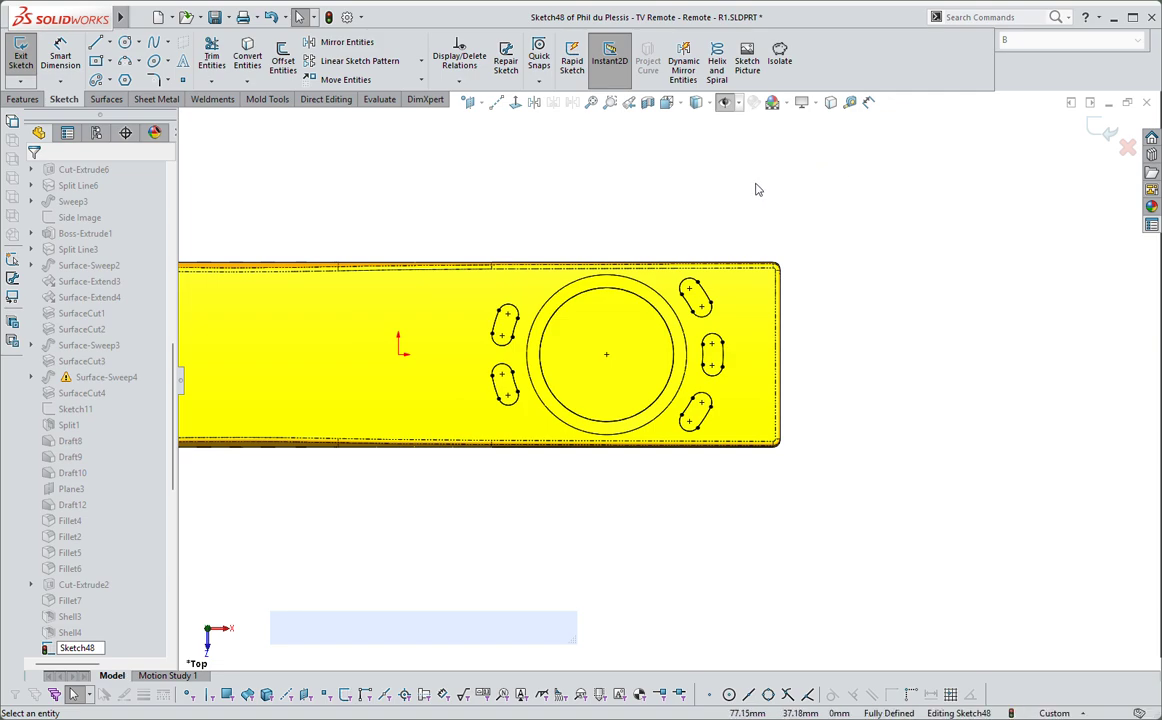
- Offset the circle and all button slots by 0.15 mm, with dimensions added and the base geometry made construction
right_click(842, 229)
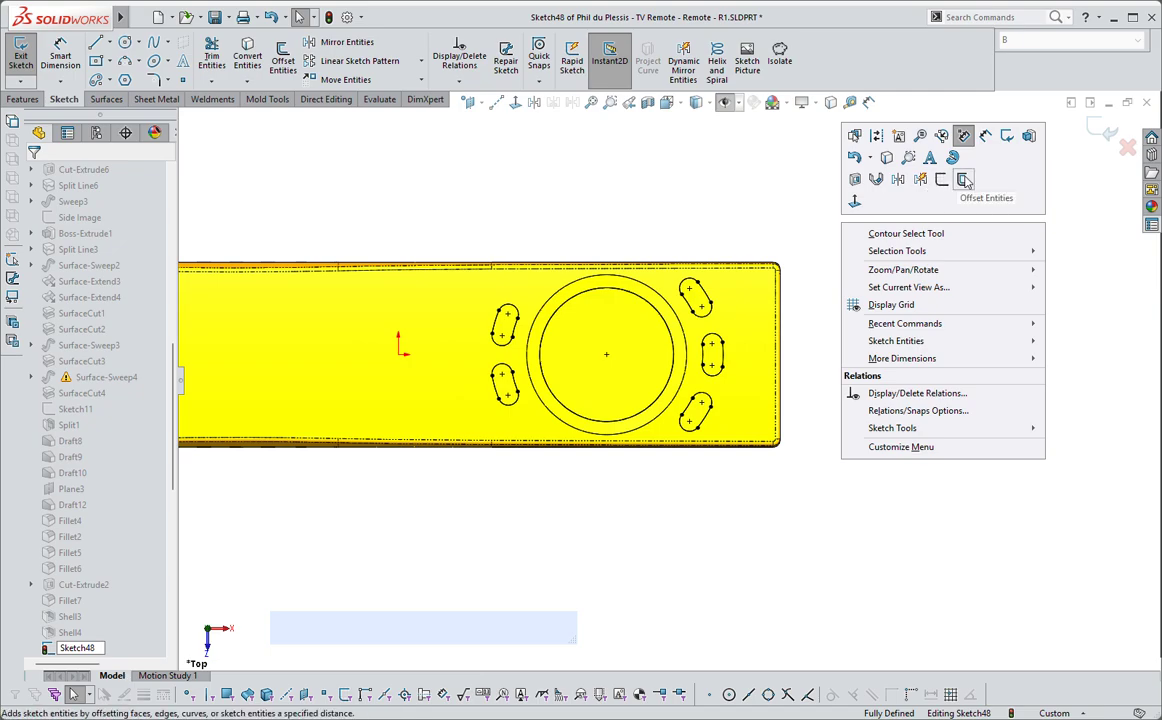
left_click(965, 181)
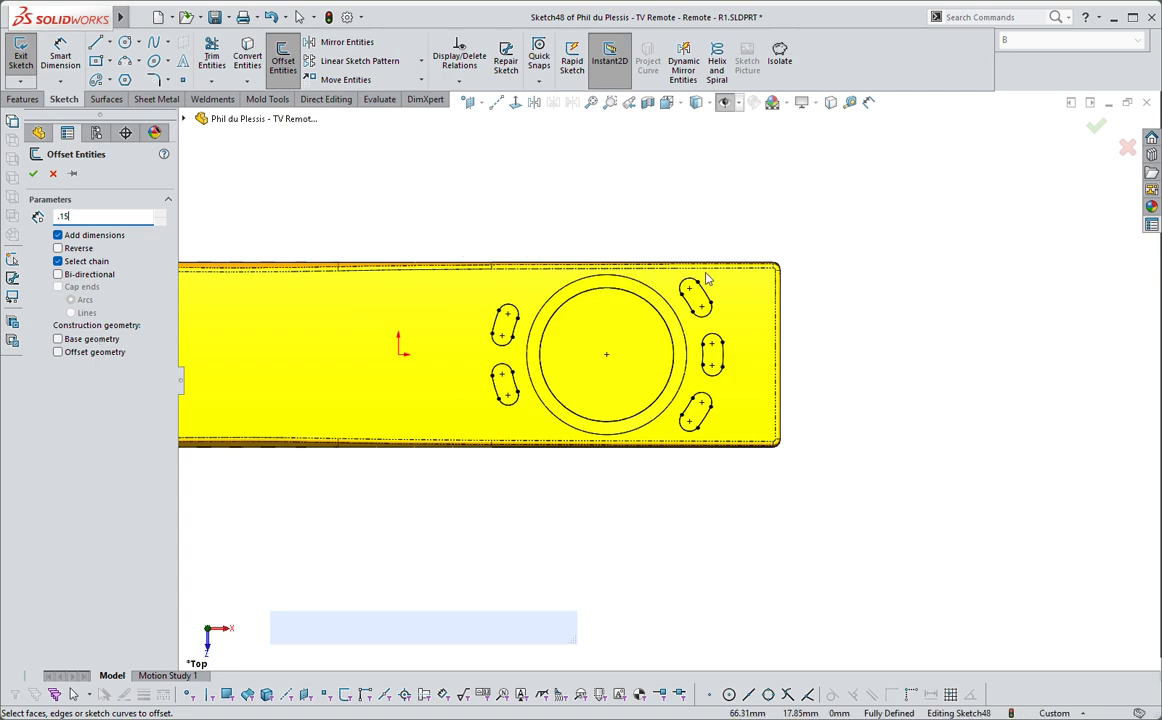
left_click(59, 343)
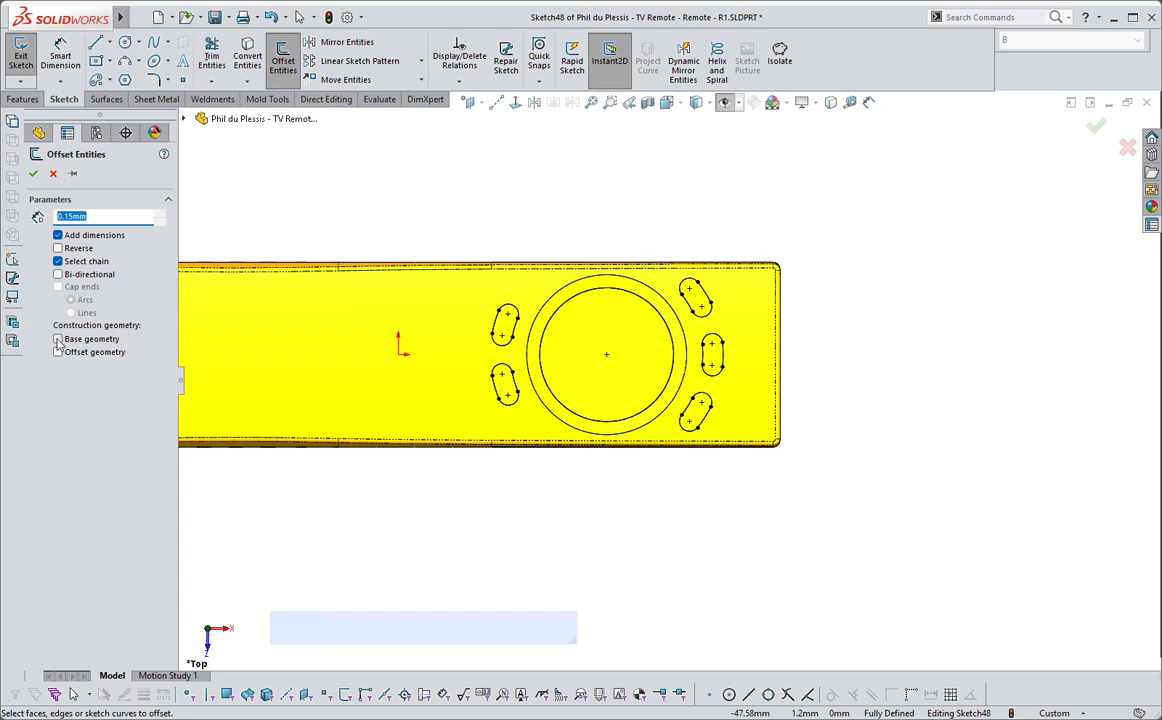
left_click(58, 340)
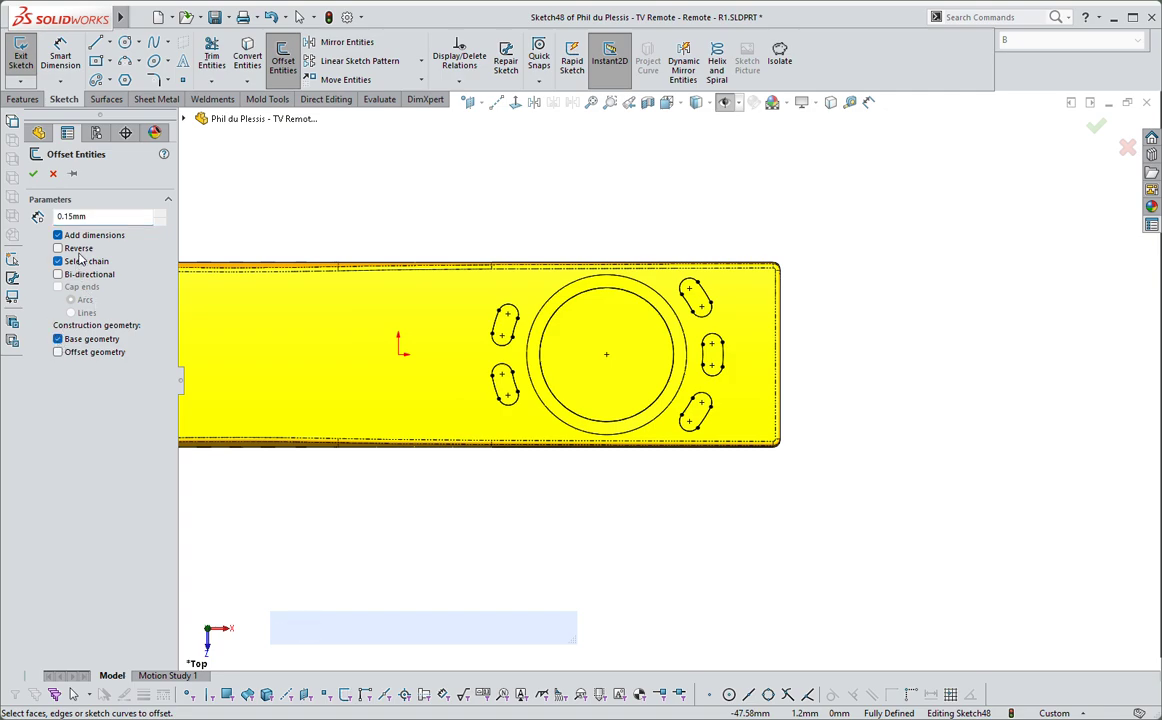
mouse_move(447, 215)
left_mouse_down()
mouse_move(540, 259)
mouse_move(752, 488)
mouse_move(752, 514)
left_mouse_up()
scroll(635, 304, "up", 2)
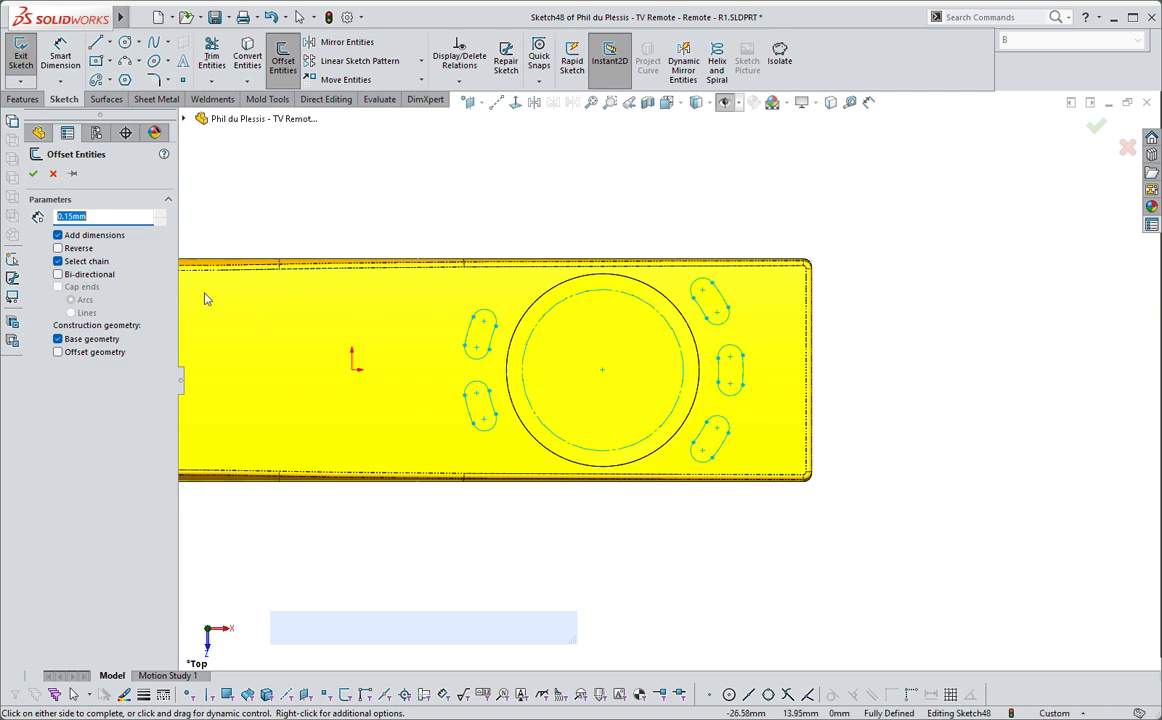
left_click(33, 177)
- Examine the offset direction at the large circle's dimension and along one button slot's outline
scroll(703, 189, "up", 2)
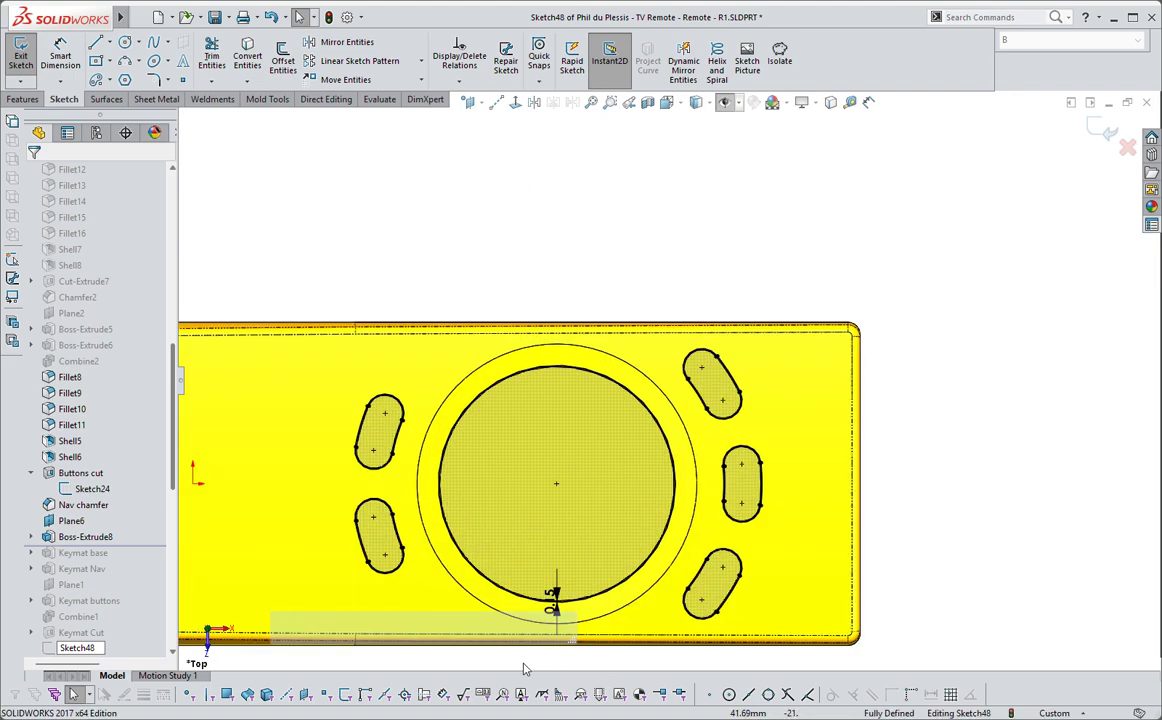
scroll(591, 548, "up", 5)
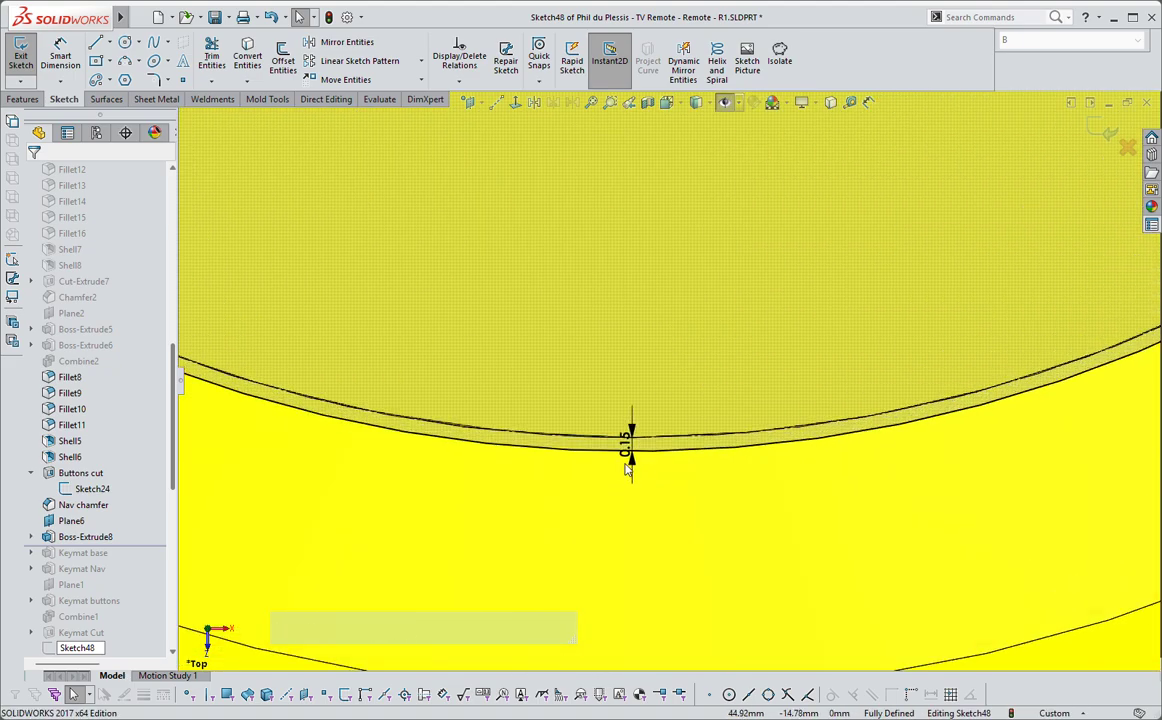
scroll(630, 445, "up", 4)
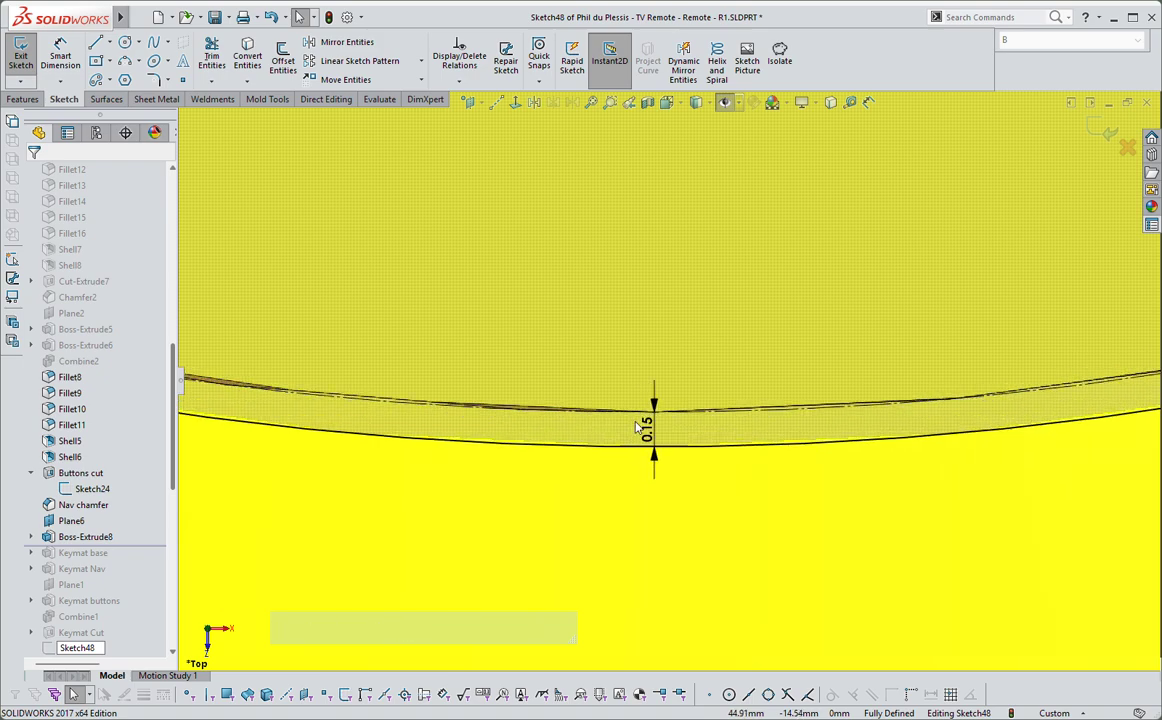
left_click_drag(650, 430, 389, 486)
scroll(552, 446, "down", 5)
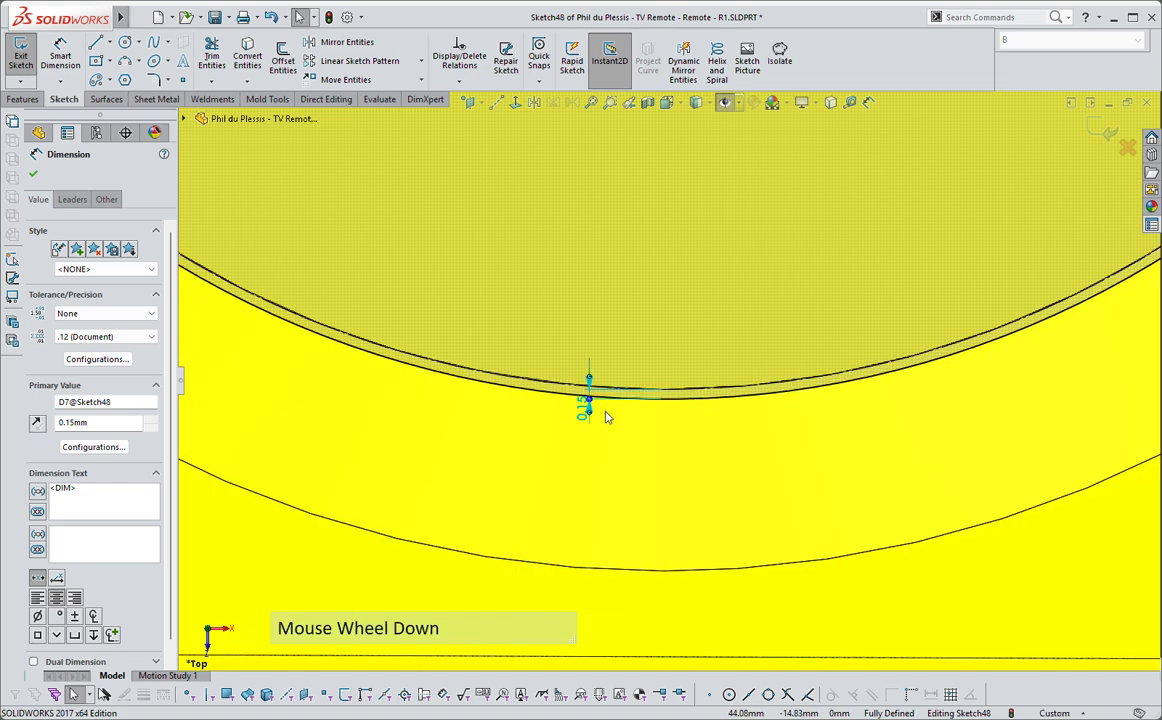
scroll(558, 399, "down", 2)
scroll(581, 292, "up", 6)
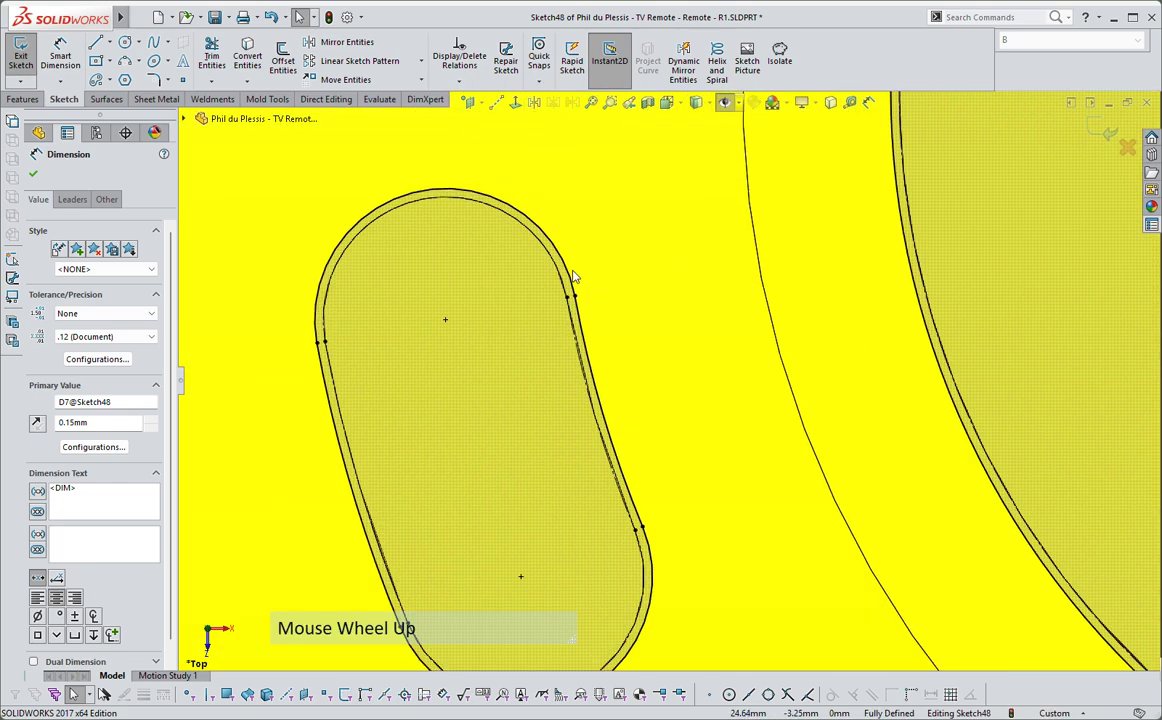
scroll(583, 281, "up", 1)
left_click(585, 282)
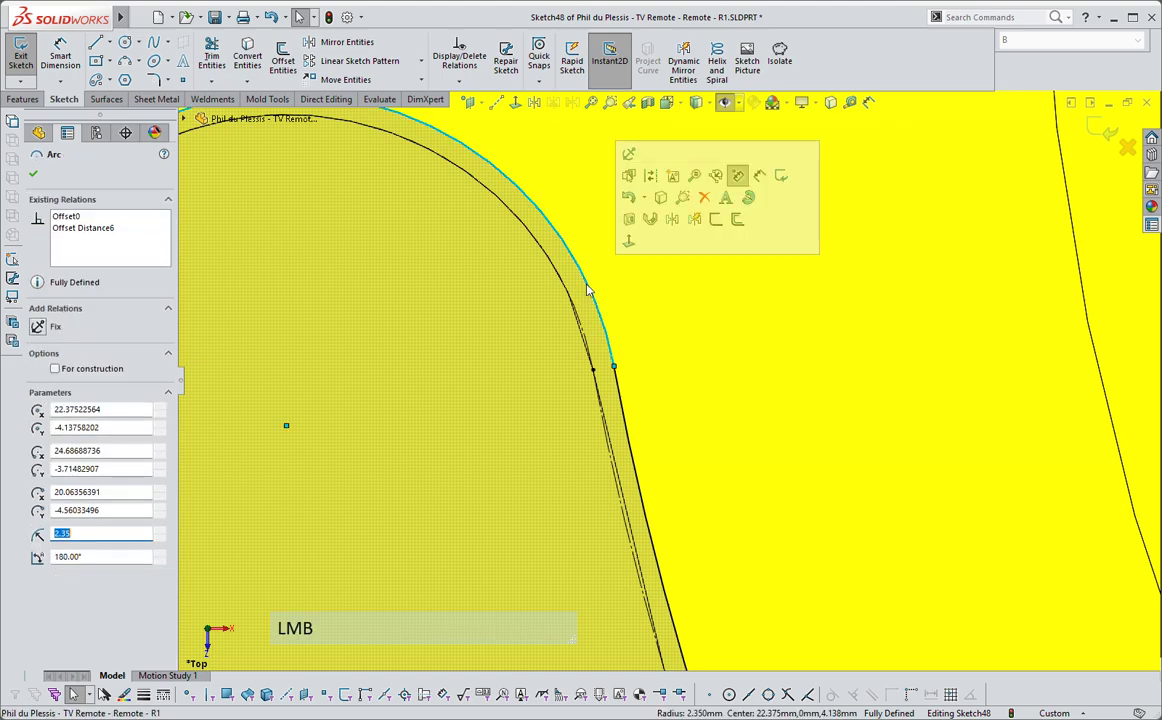
scroll(588, 293, "down", 4)
scroll(588, 295, "down", 7)
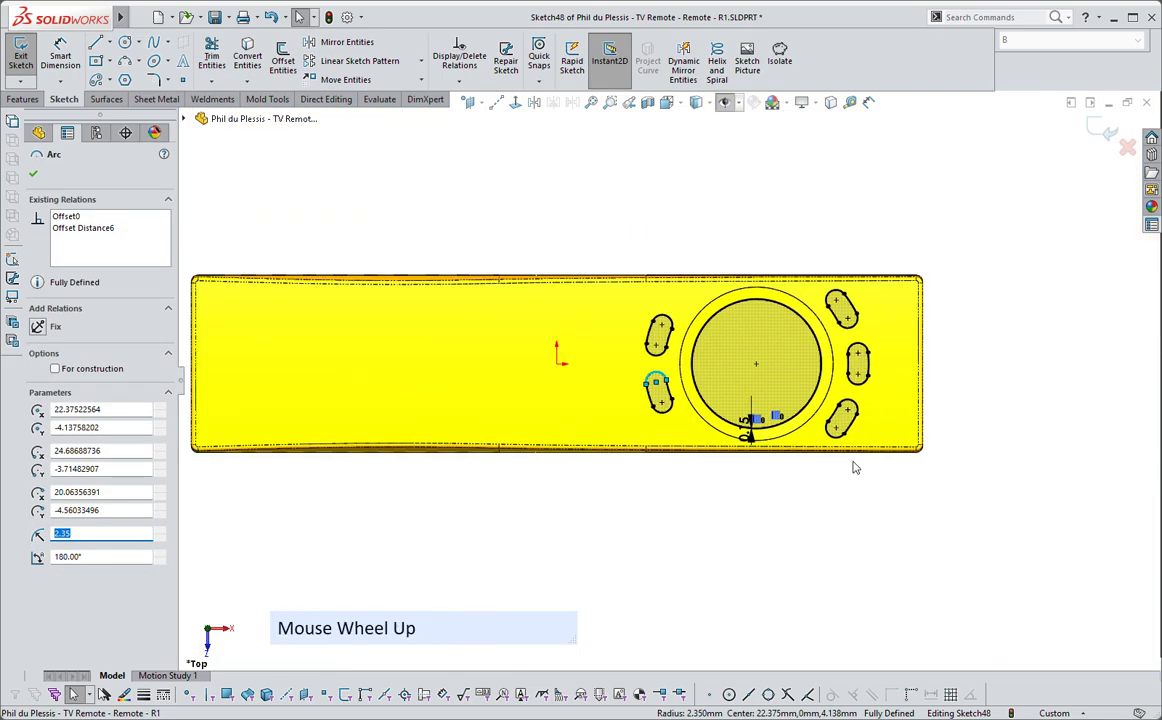
- Reverse the 0.15 mm offset dimension at the large circle so the button profiles lie inside the cutouts
scroll(800, 475, "up", 3)
key("Escape")
scroll(594, 303, "down", 2)
scroll(640, 330, "up", 4)
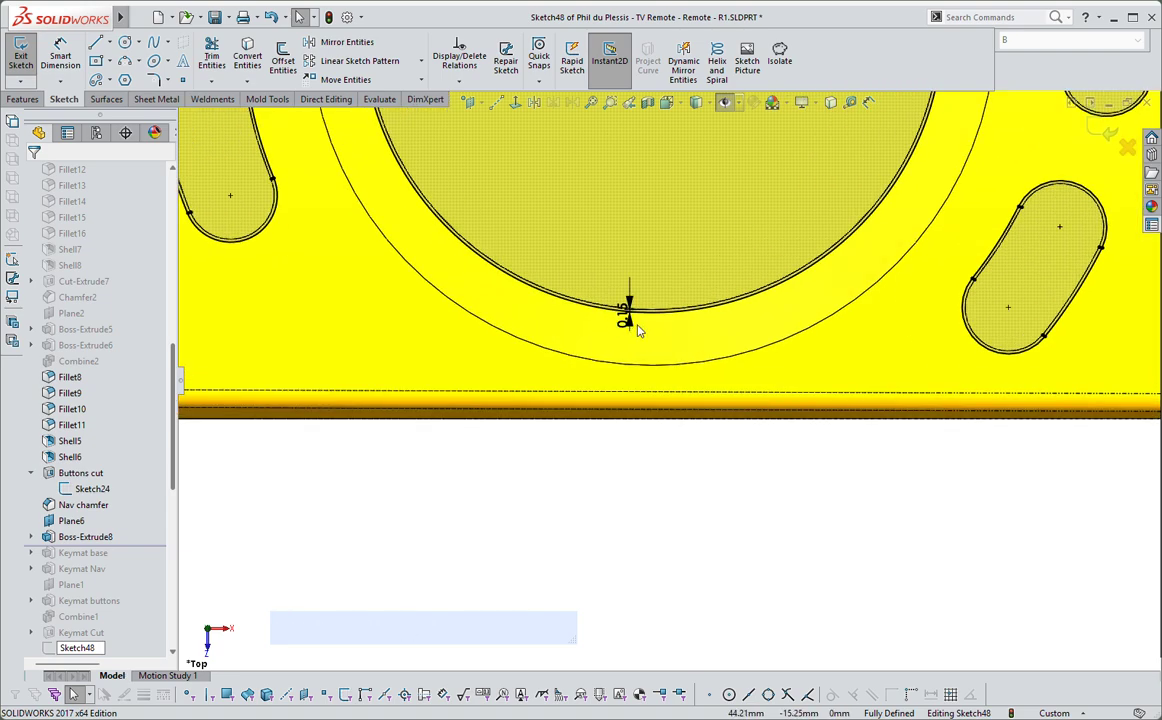
left_click(653, 500)
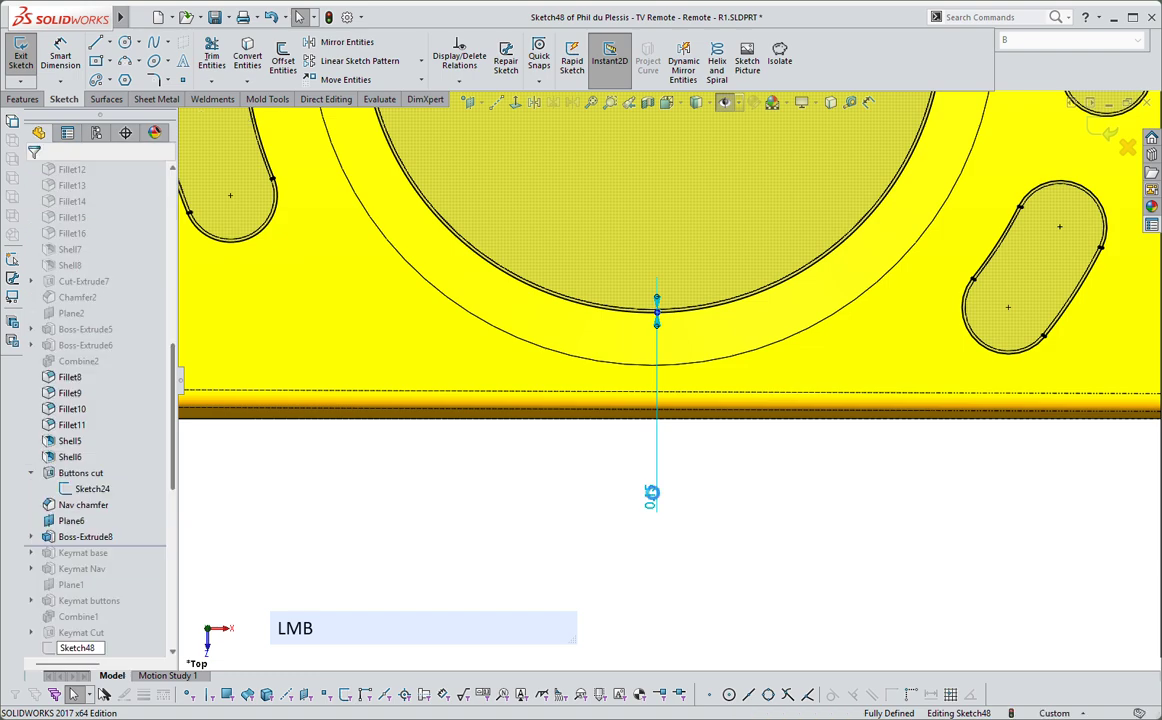
double_click(653, 497)
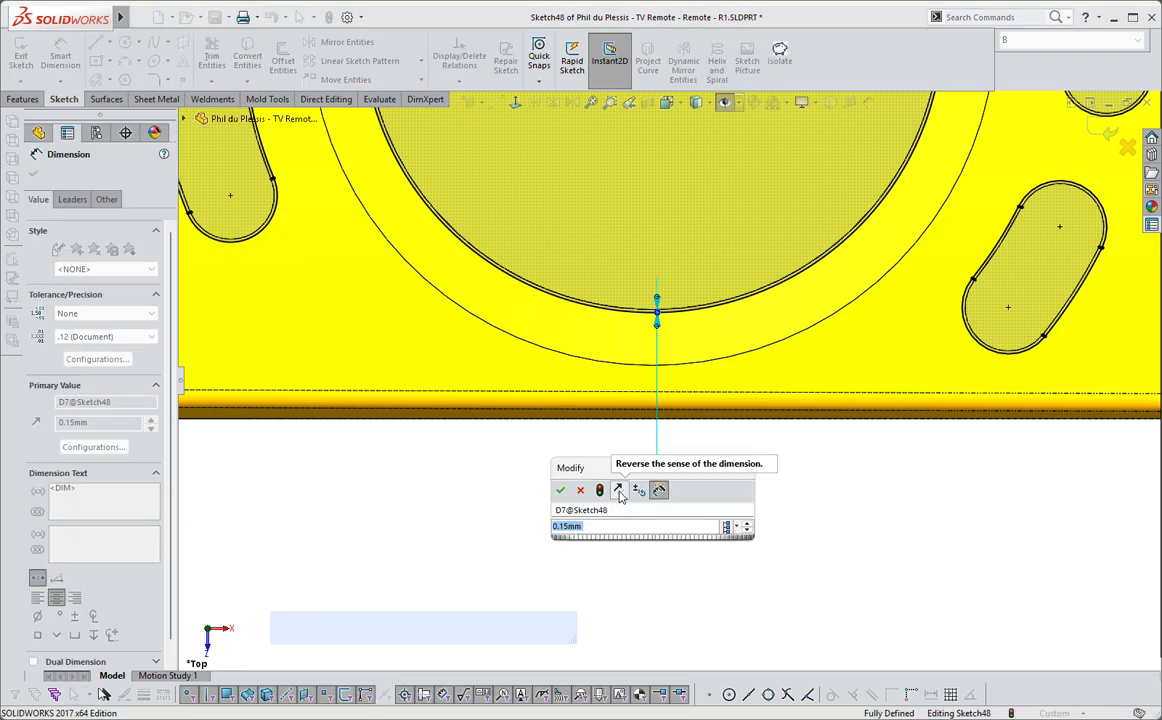
left_click(619, 492)
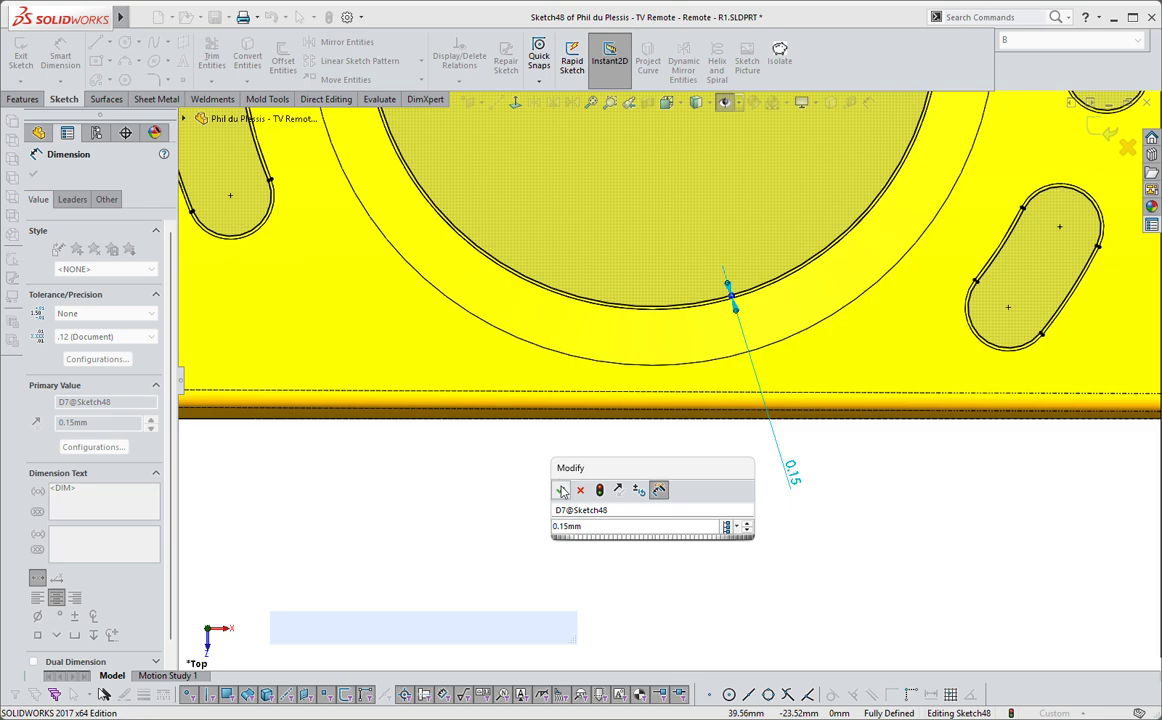
left_click(512, 444)
- Check the reversed offset along a button slot and exit the sketch
scroll(981, 289, "up", 2)
scroll(981, 289, "up", 2)
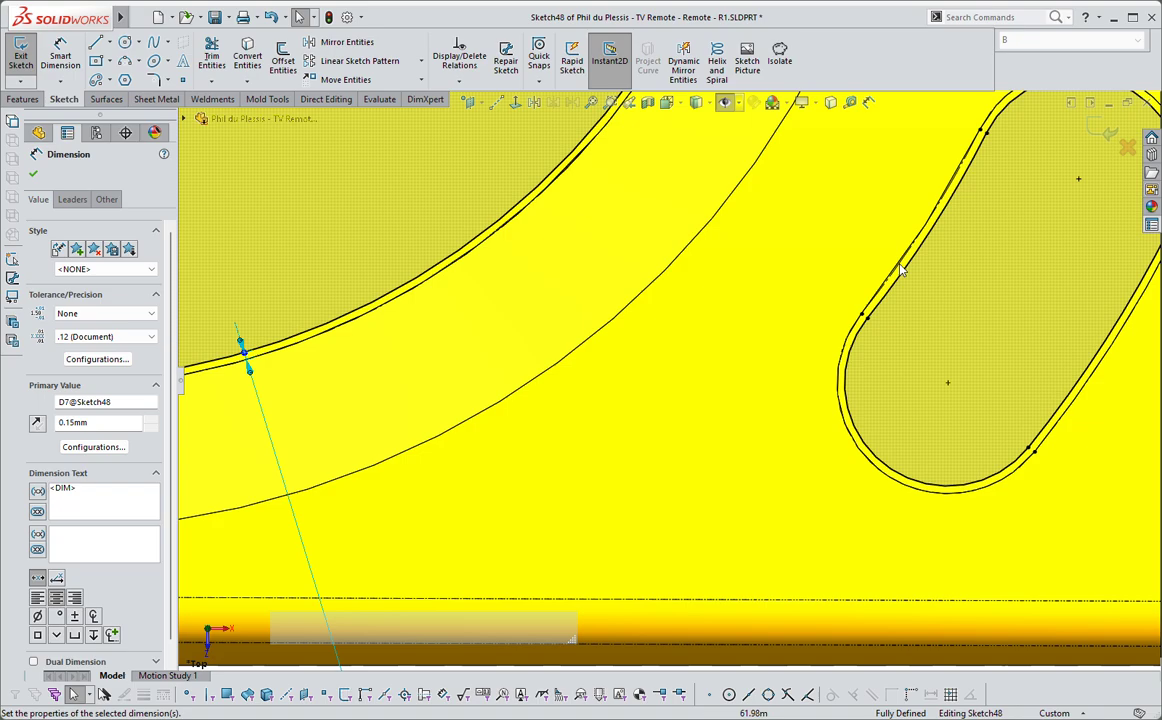
scroll(900, 268, "down", 5)
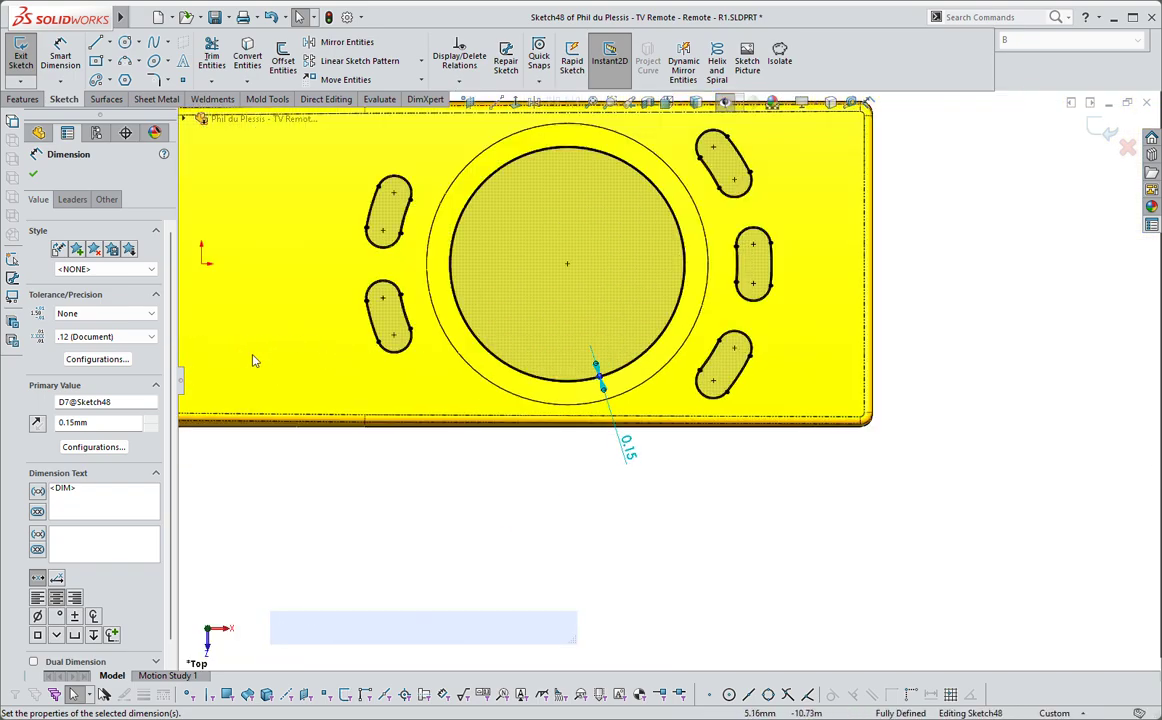
key("Escape")
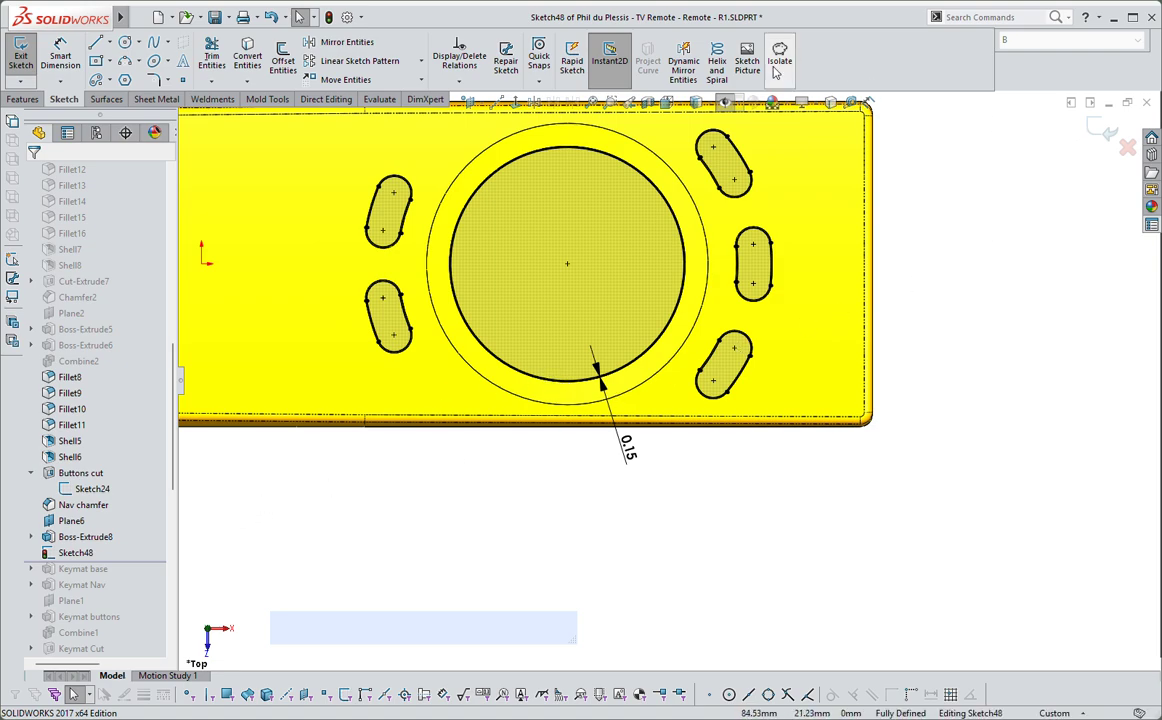
scroll(934, 176, "down", 1)
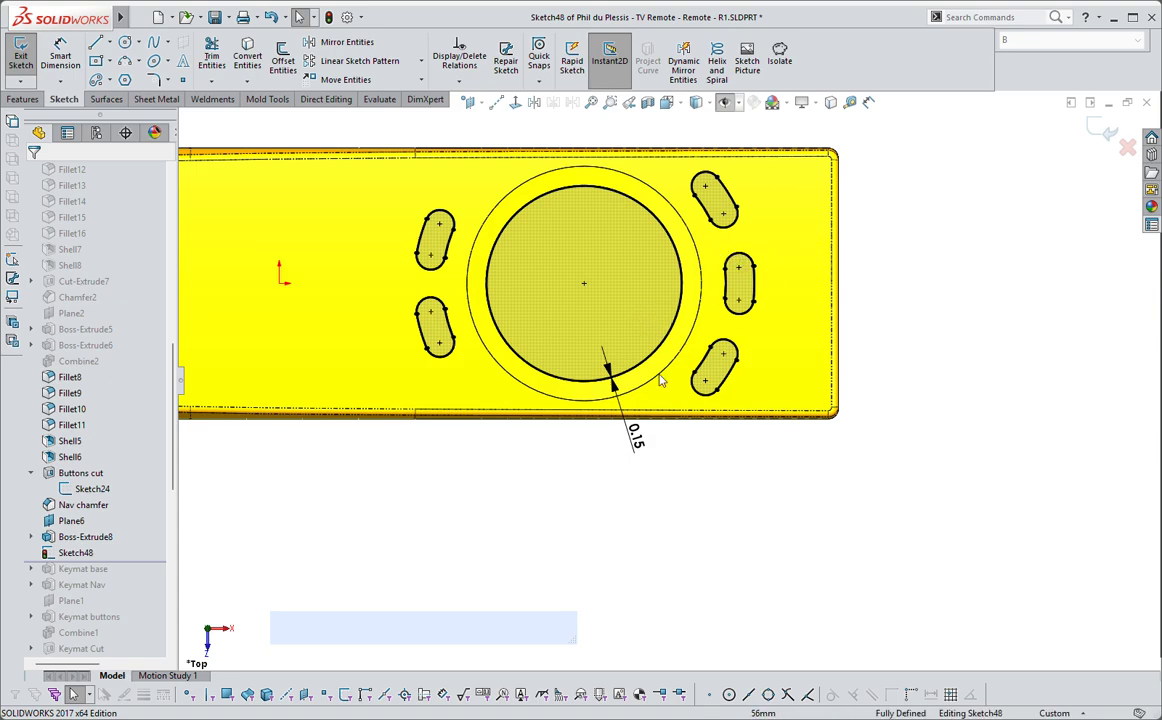
left_click(1103, 132)
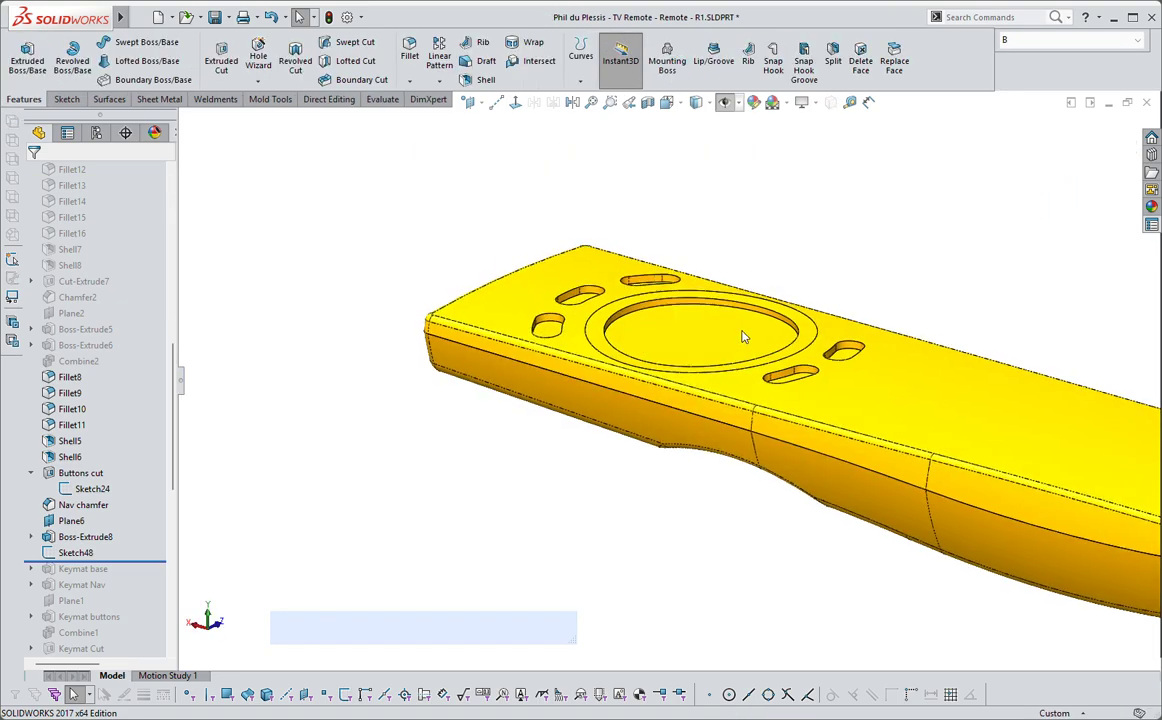
- Show the new button-profile sketch and turn off the global hiding of all item types
left_click(76, 552)
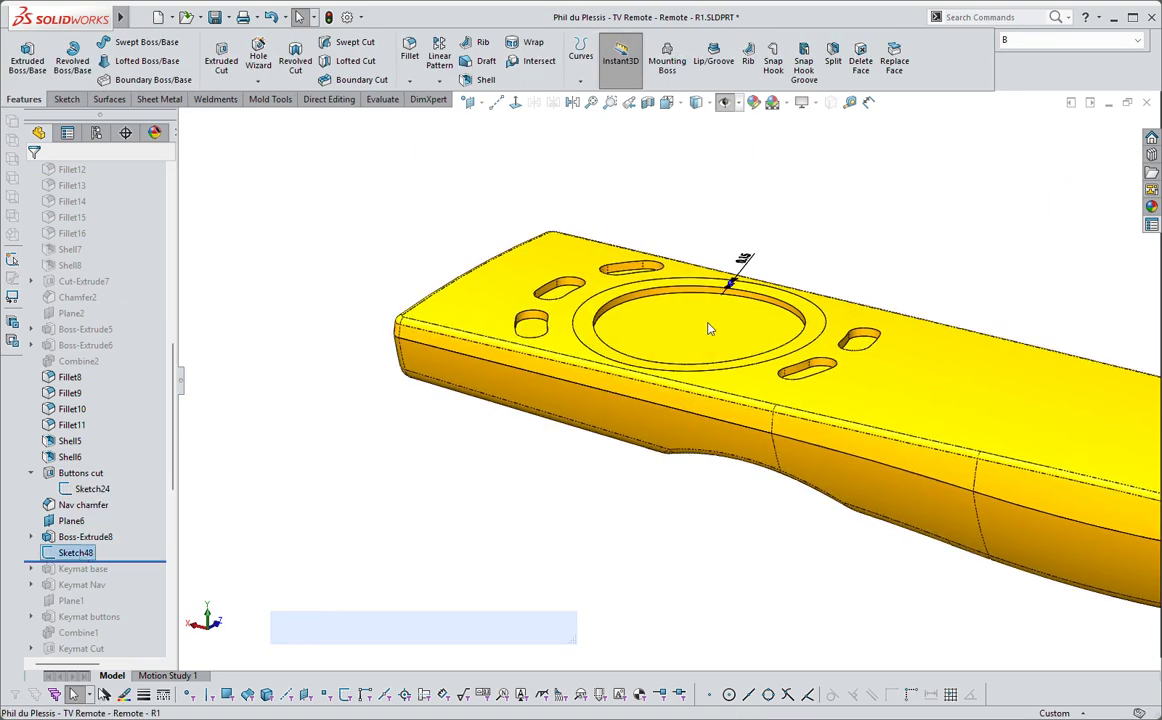
right_click(80, 552)
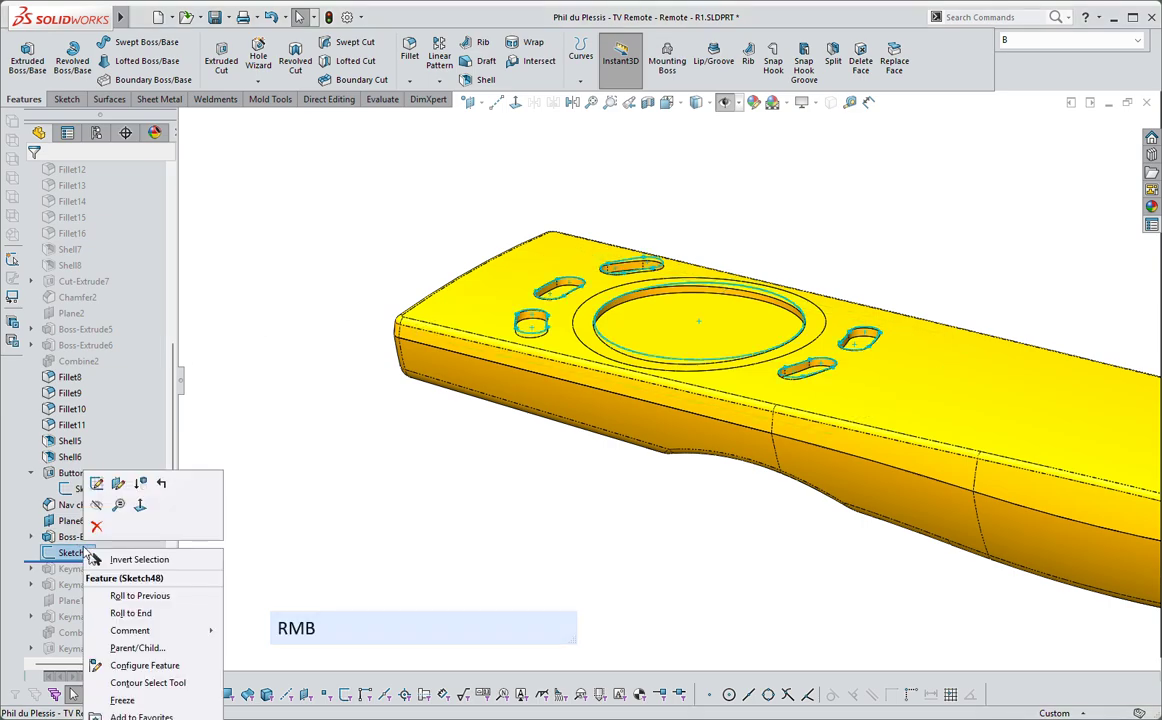
left_click(97, 506)
mouse_move(809, 228)
middle_mouse_down()
mouse_move(830, 197)
mouse_move(830, 120)
middle_mouse_up()
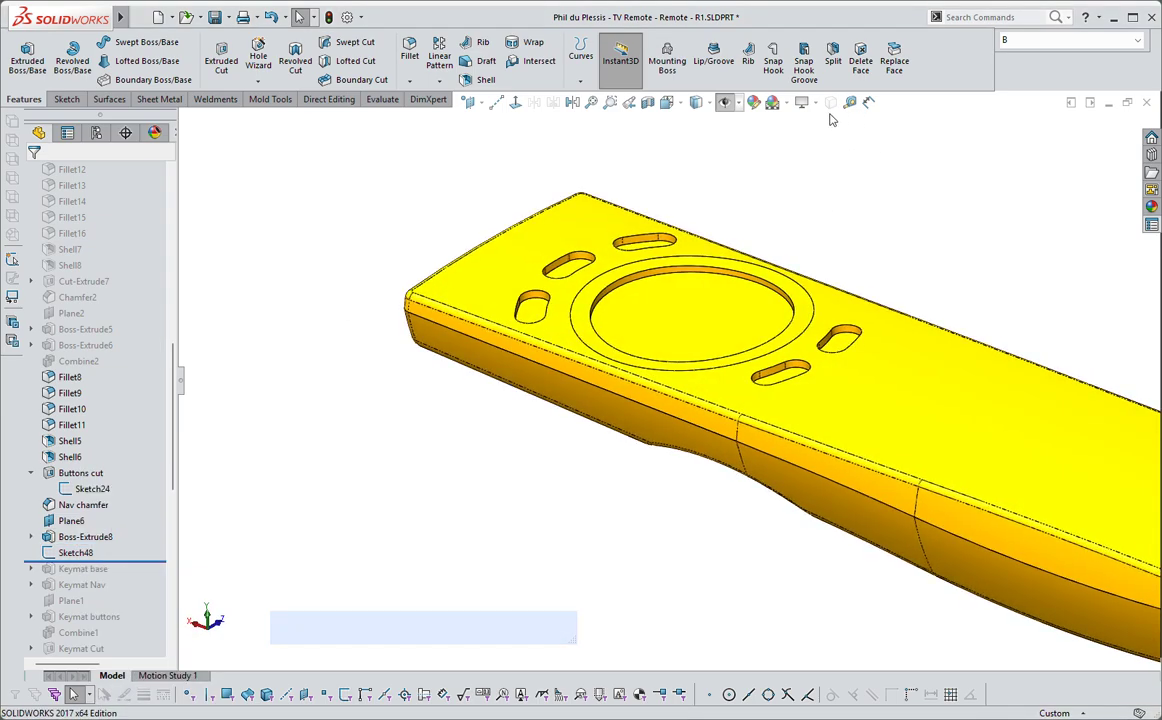
left_click(740, 104)
left_click(727, 124)
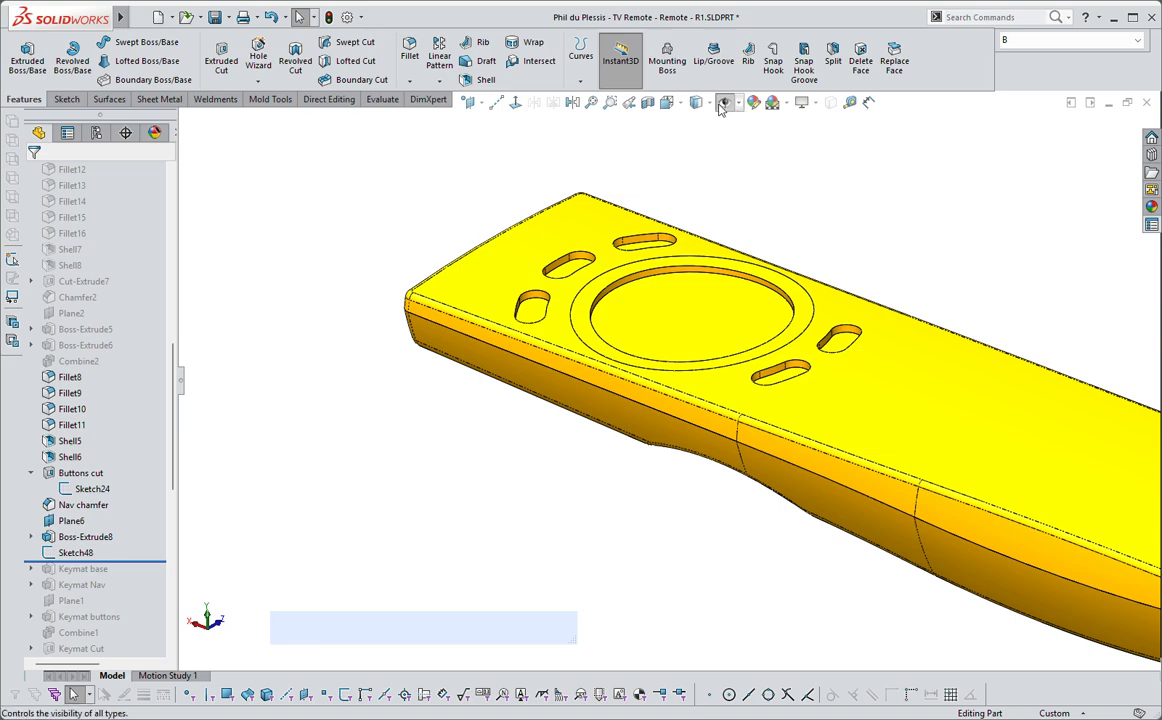
left_click(725, 105)
scroll(681, 207, "down", 2)
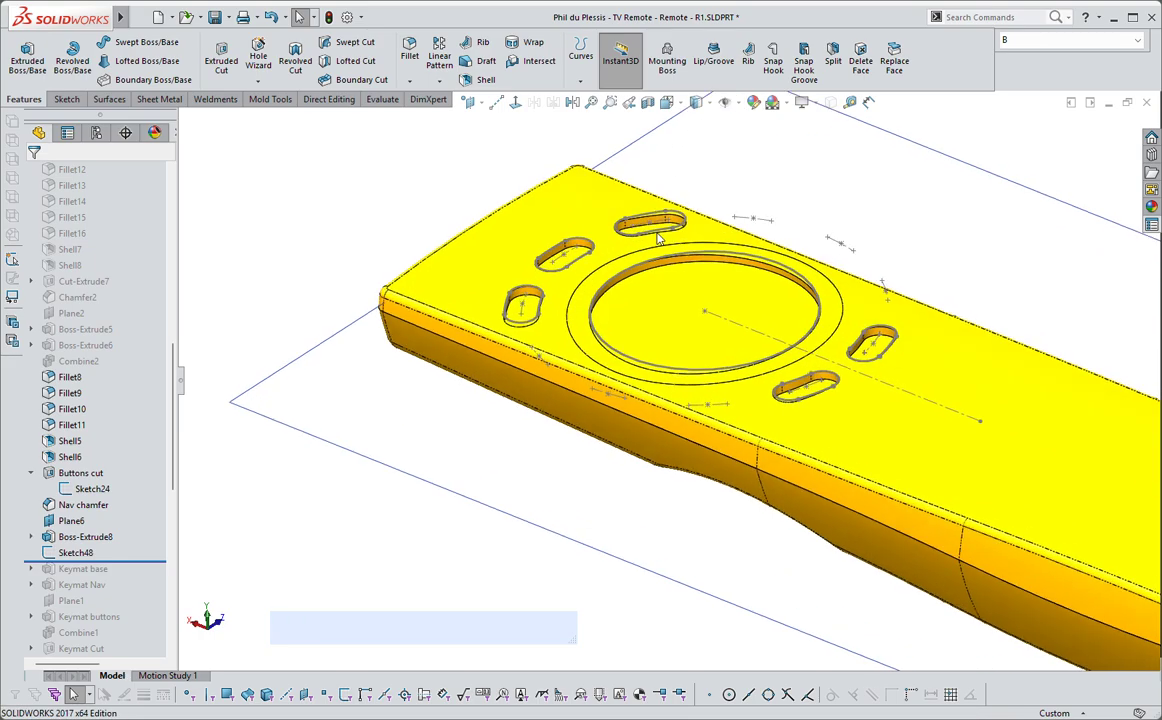
scroll(676, 217, "down", 1)
scroll(676, 217, "down", 1)
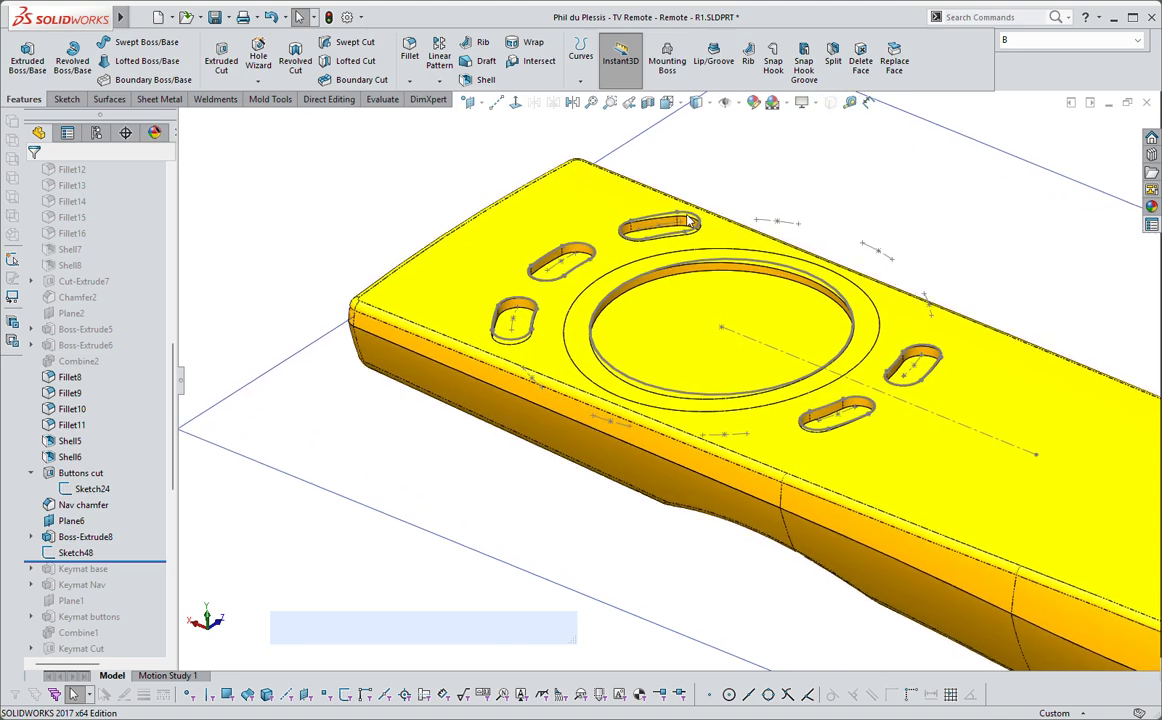
left_click(688, 220)
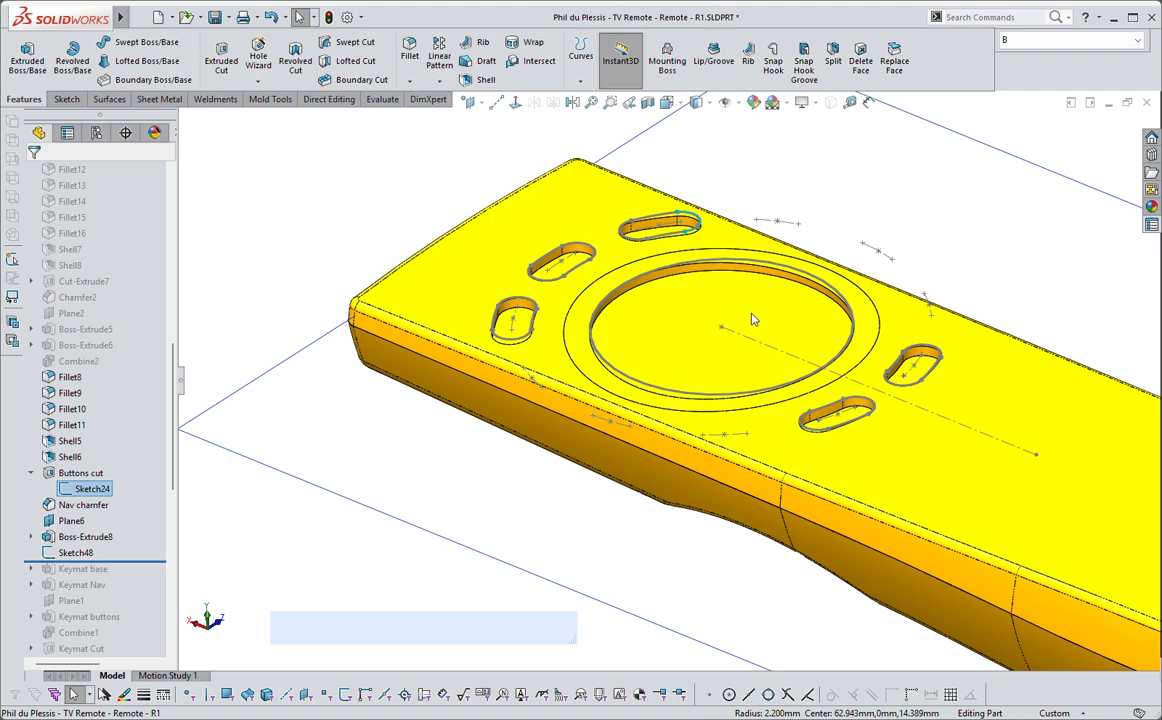
left_click(252, 505)
- Change the button-profile sketch's plane to the top face of the base plate beneath the cutouts
left_click(80, 553)
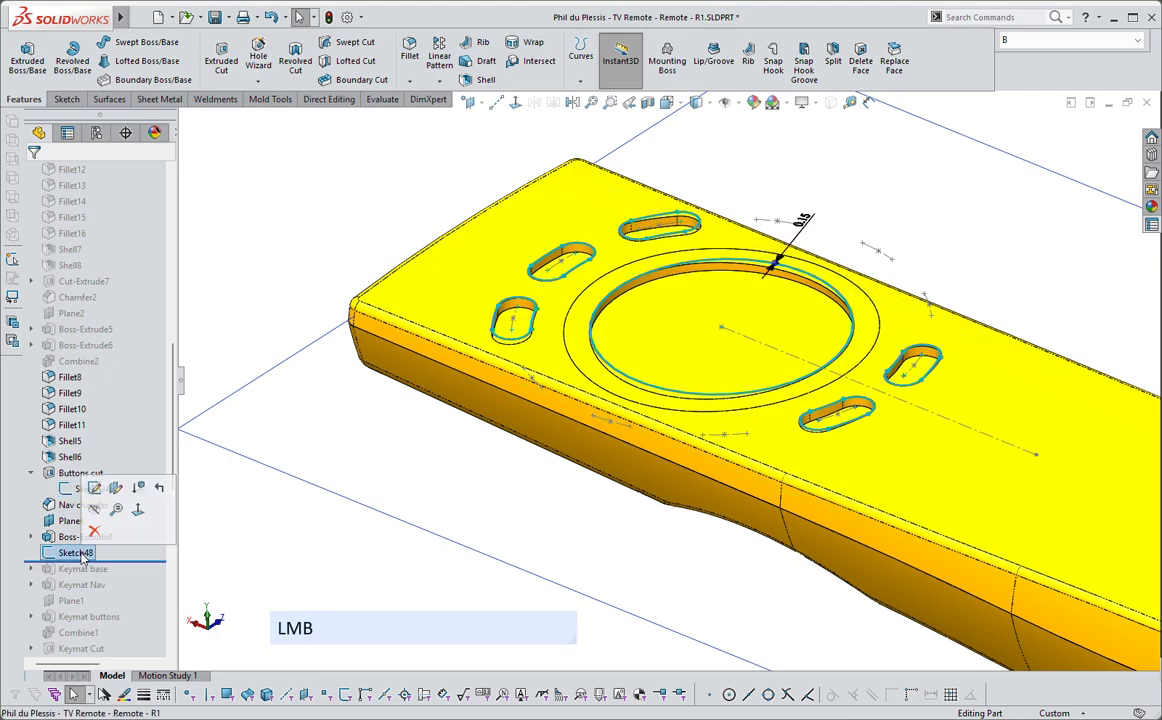
left_click(117, 489)
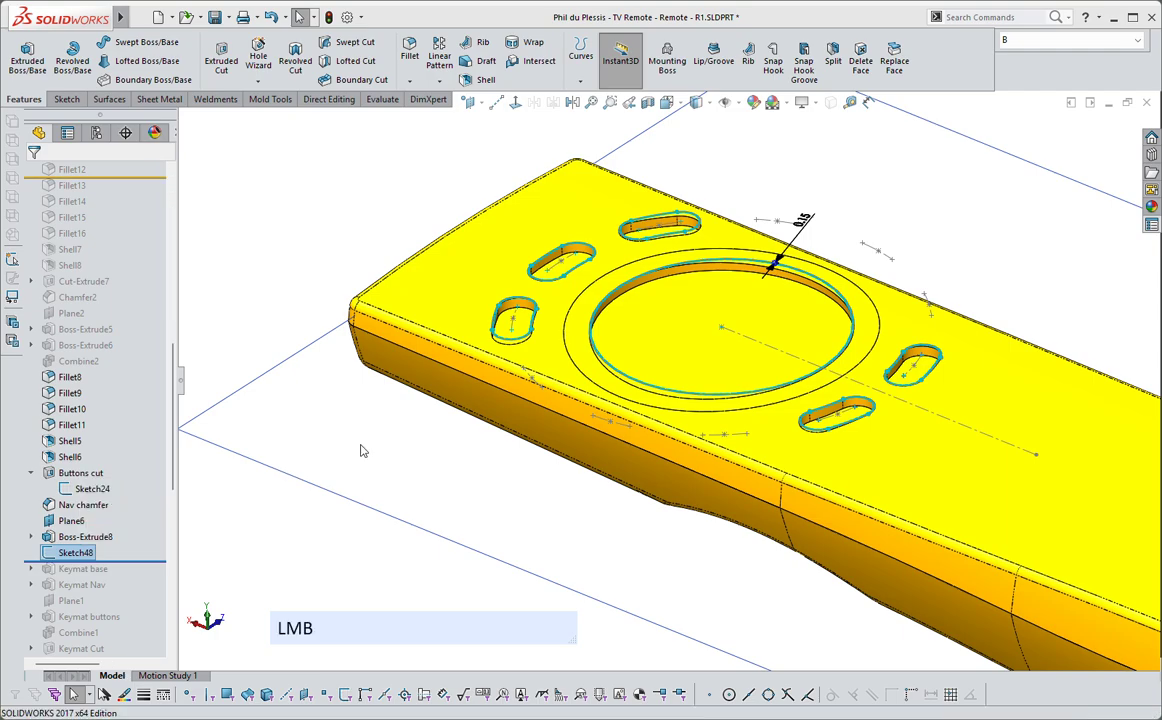
left_click(775, 307)
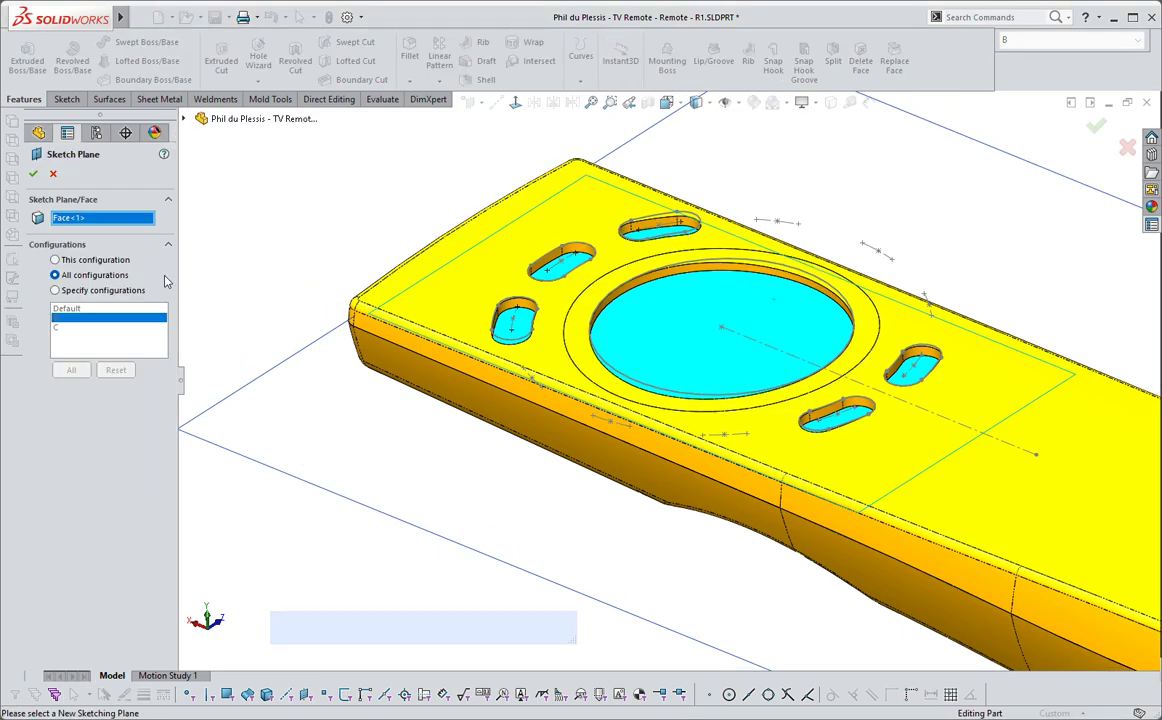
left_click(33, 173)
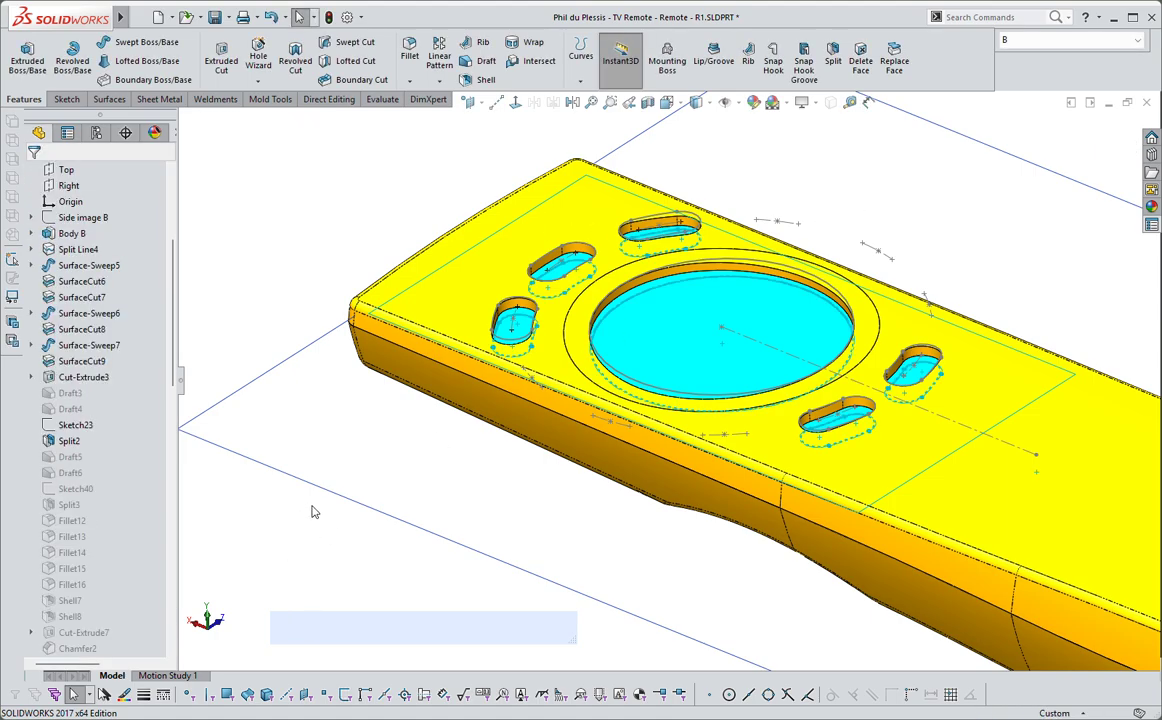
- Hide the original sketch belonging to the Buttons cut feature
mouse_move(174, 376)
left_mouse_down()
mouse_move(175, 543)
mouse_move(175, 533)
left_mouse_up()
left_click(224, 394)
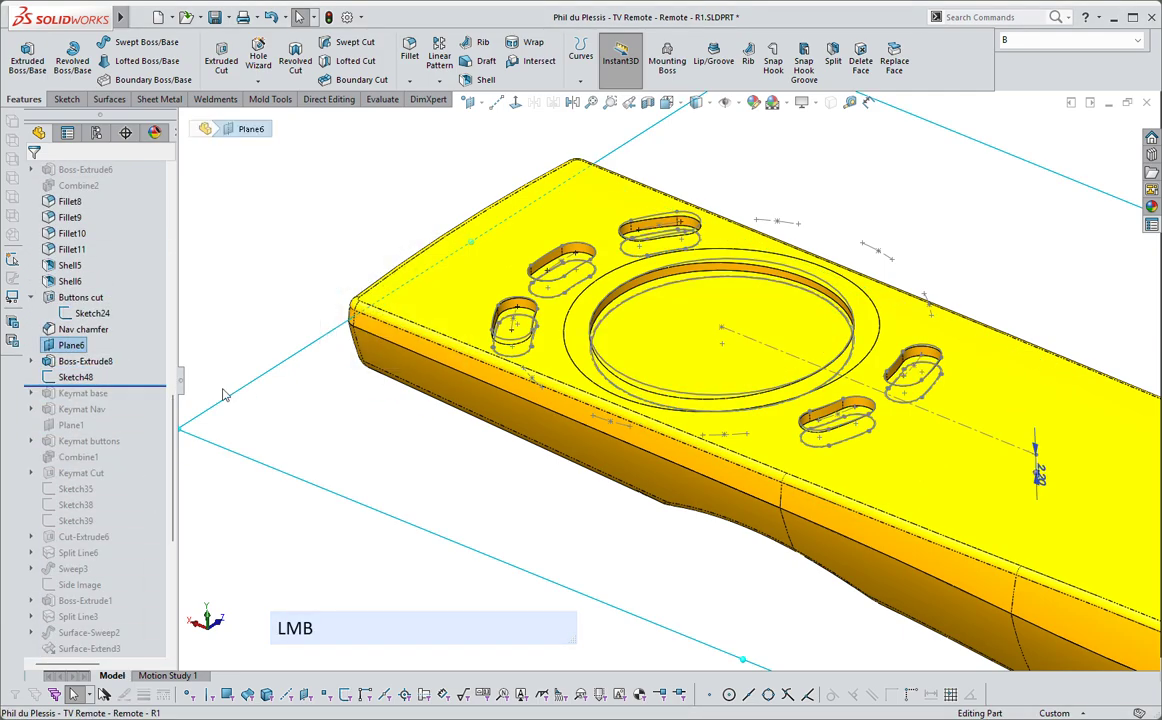
left_click(75, 377)
left_click(92, 313)
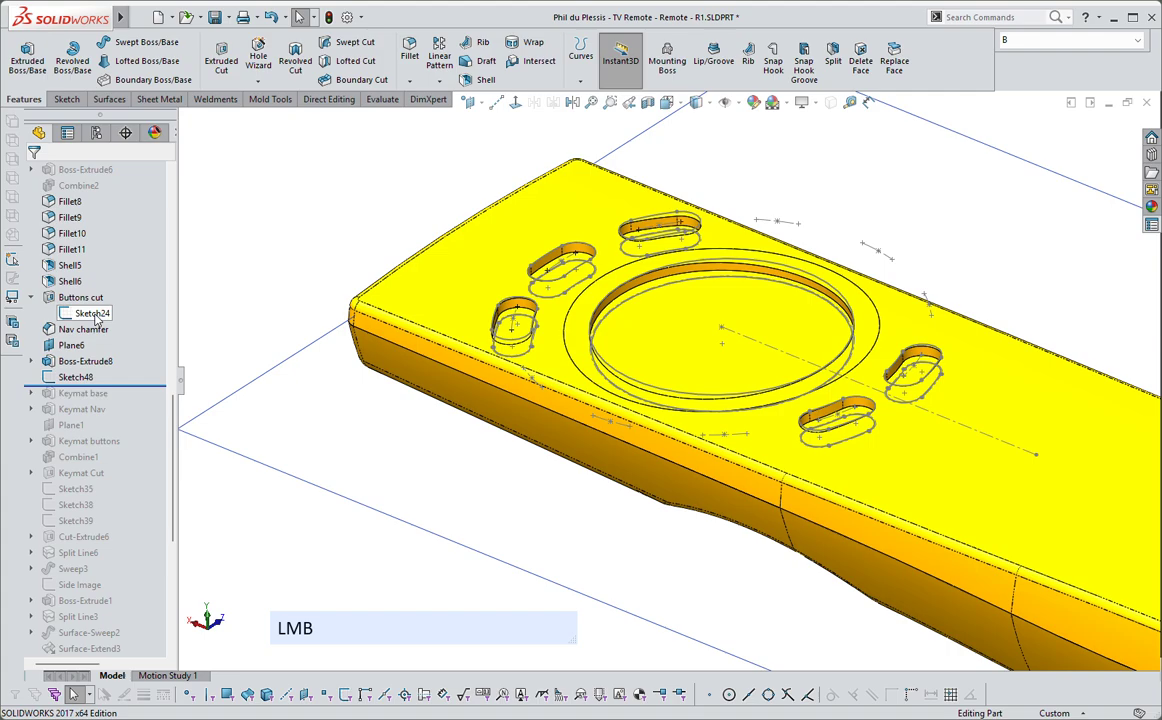
left_click(279, 234)
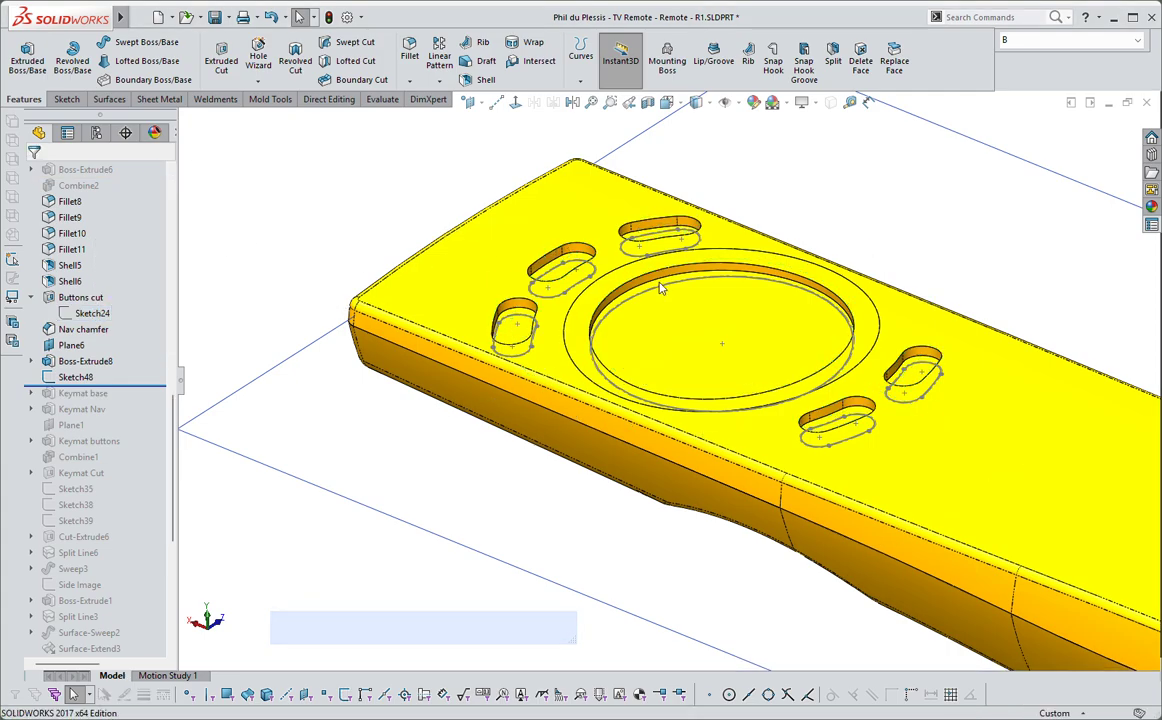
- Begin an extruded boss from the offset sketch, choosing the large circle and all five button slots as contours
left_click(663, 290)
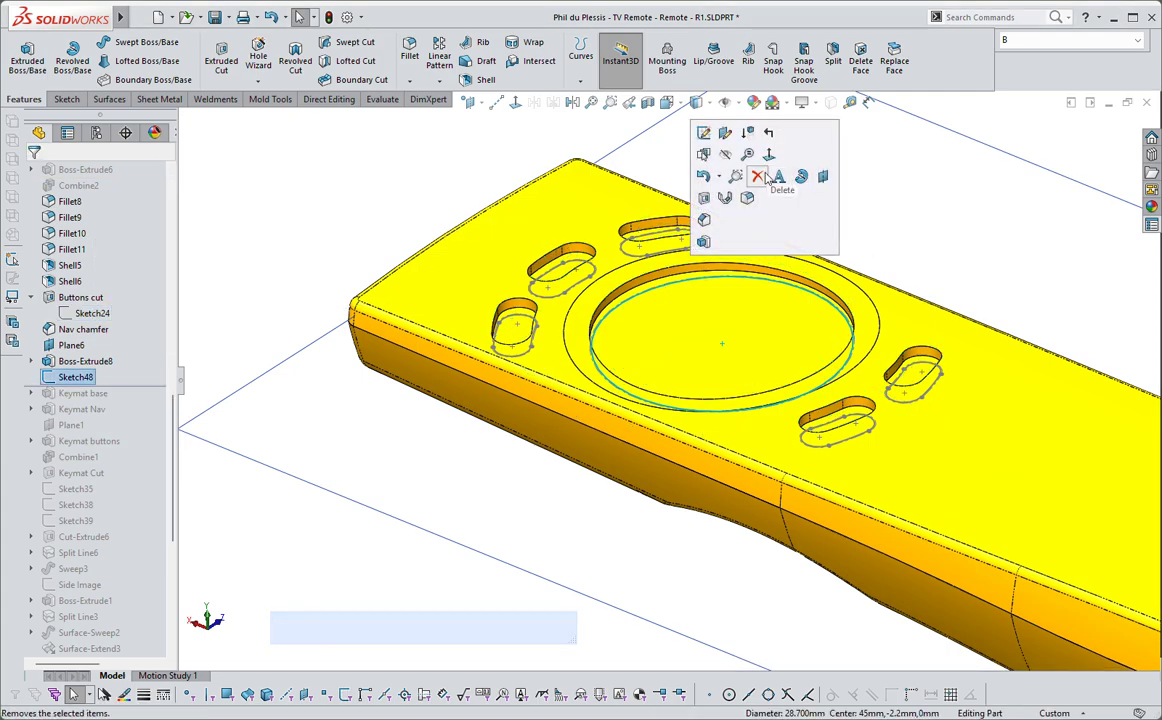
left_click(704, 240)
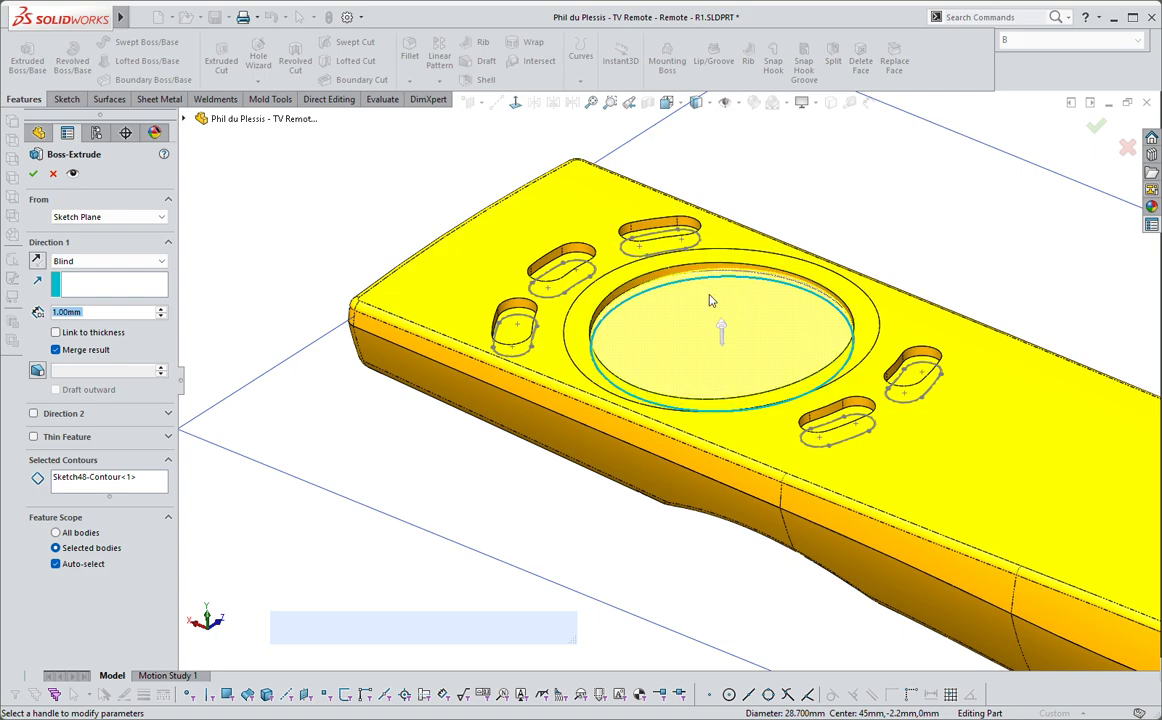
left_click(139, 486)
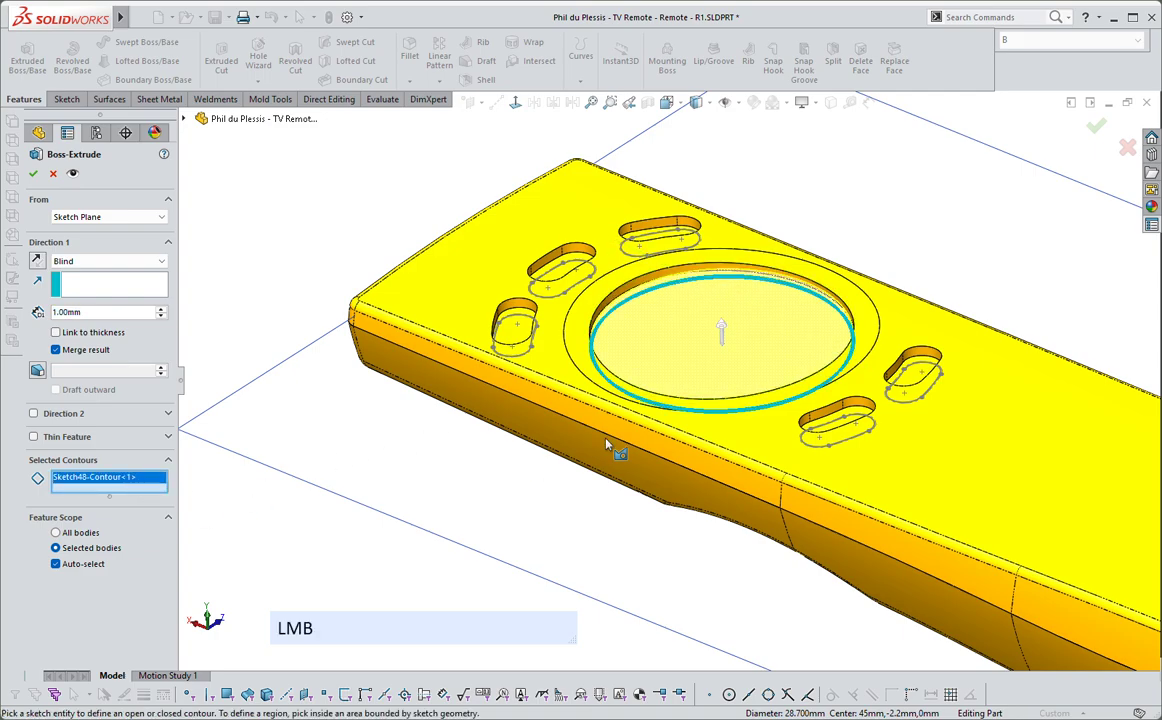
left_click(919, 369)
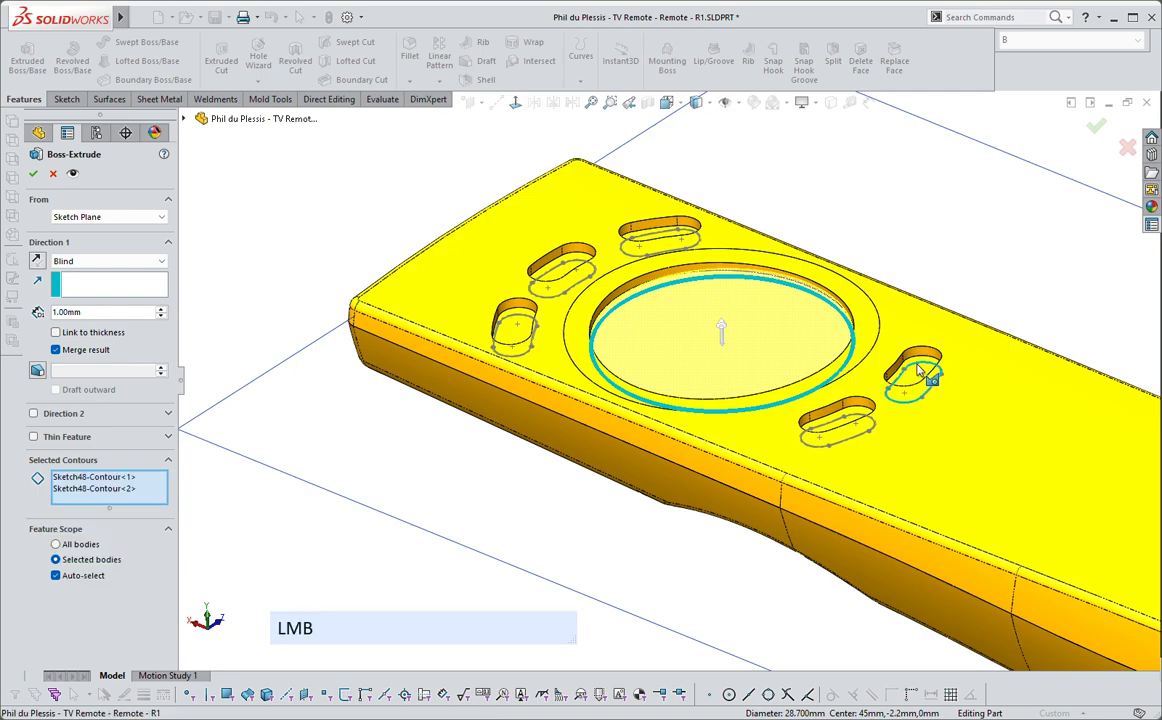
left_click(855, 427)
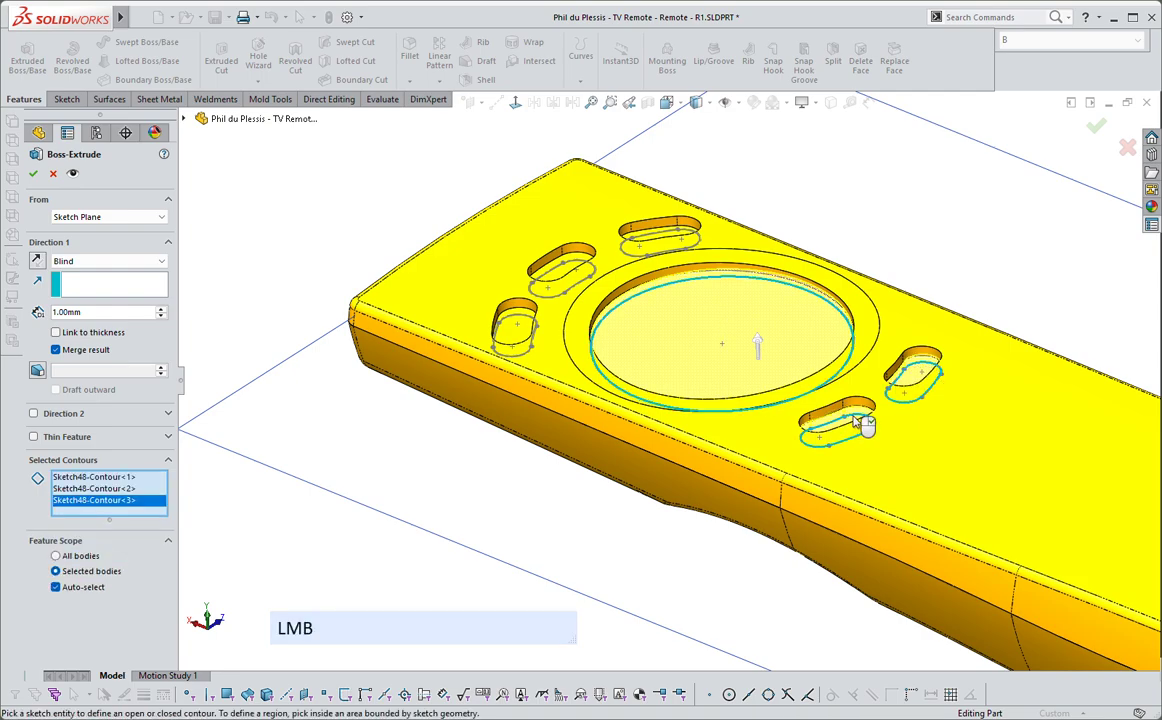
left_click(515, 325)
left_click(560, 272)
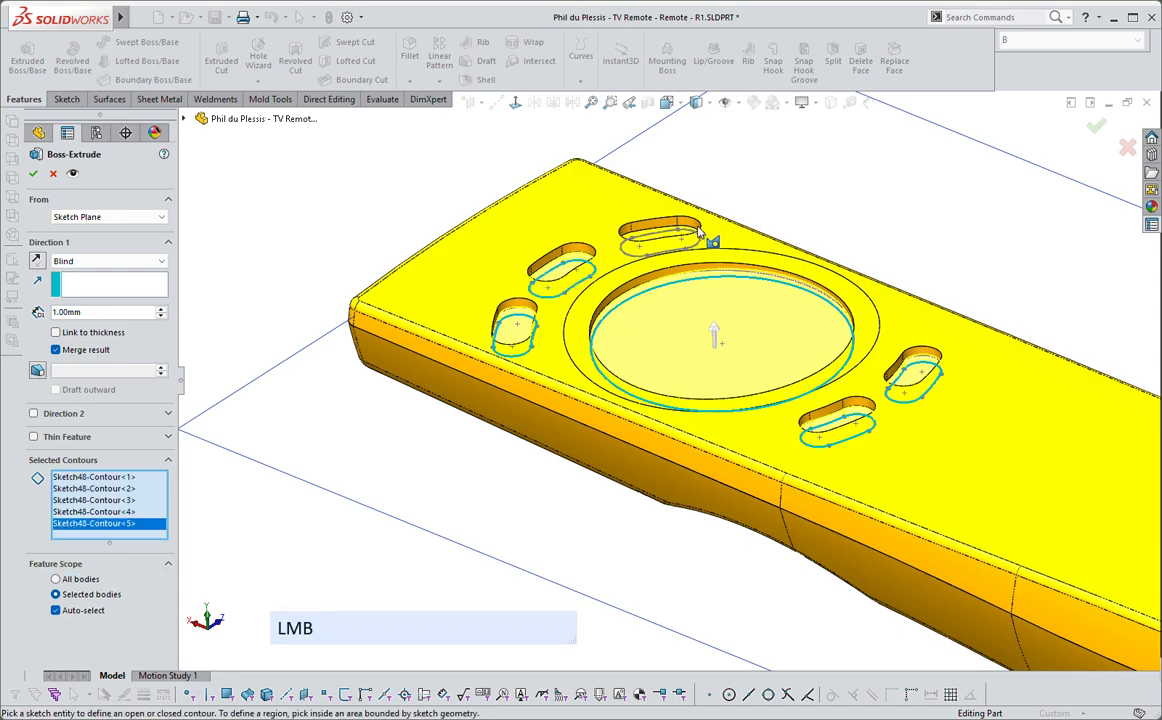
left_click(630, 238)
- Extrude the selected button contours upward 5 mm as a blind boss
left_click(105, 312)
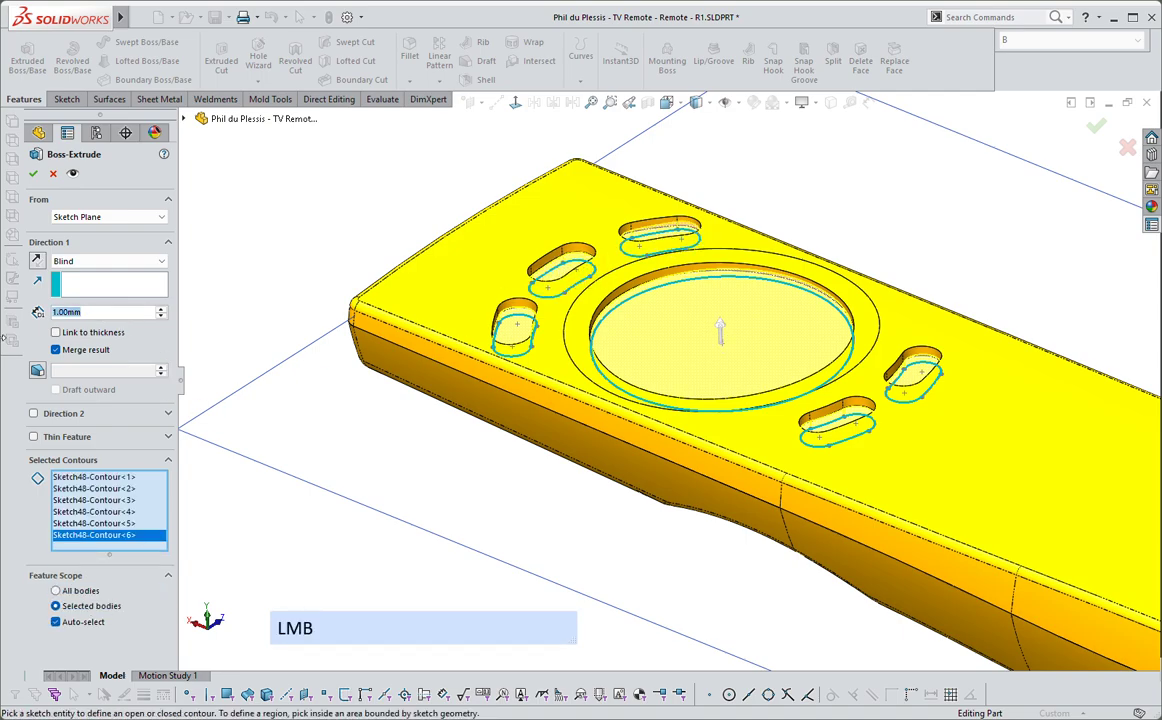
type("5")
key("Return")
middle_click_drag(620, 230, 760, 380)
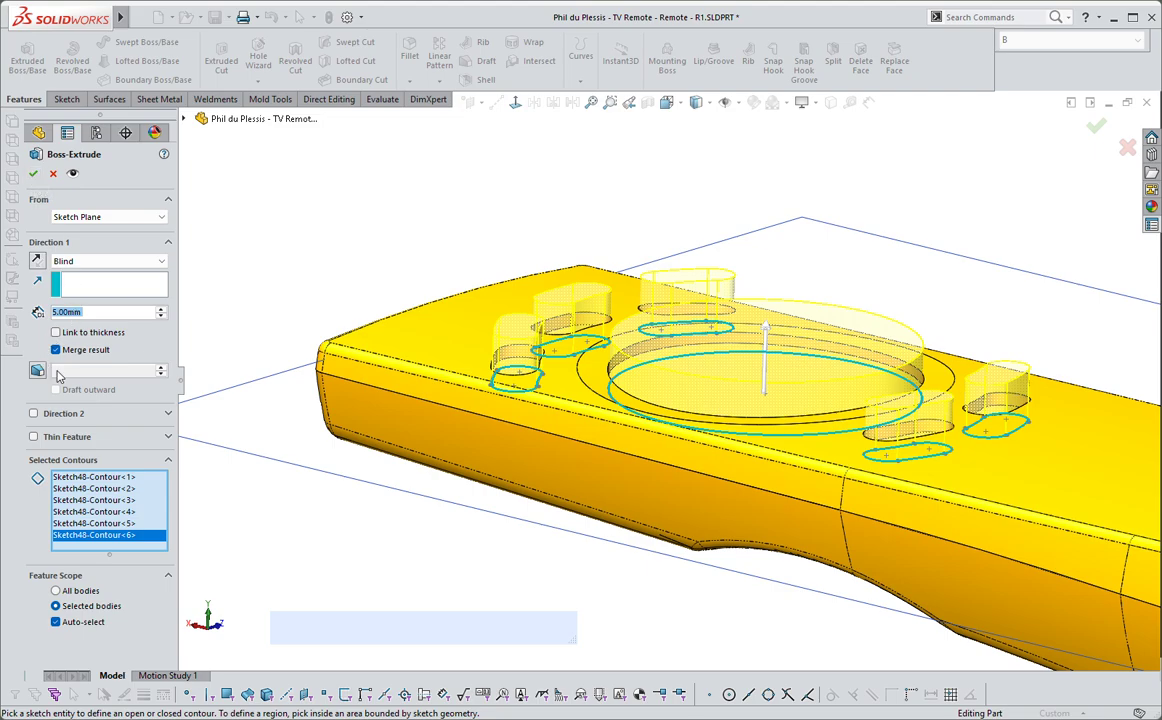
left_click(33, 174)
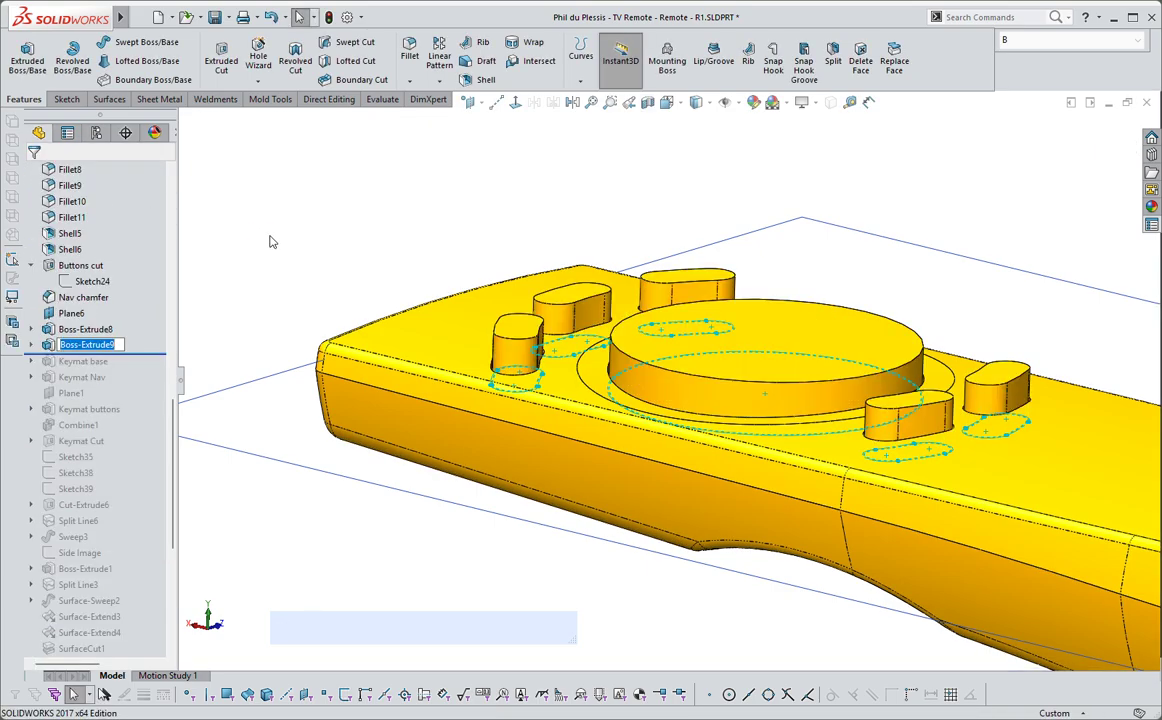
- Edit the button extrusion and turn off Merge result so its bodies remain separate from the housing and base plate
left_click_drag(172, 400, 172, 180)
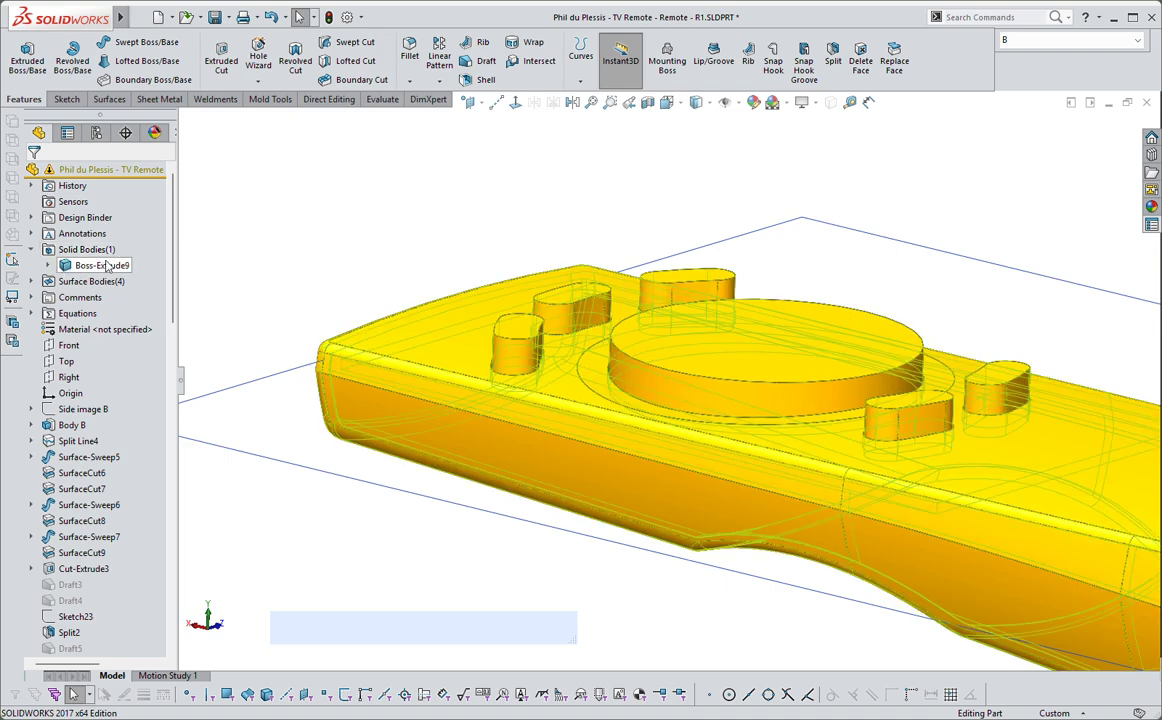
left_click_drag(173, 273, 193, 514)
left_click(30, 297)
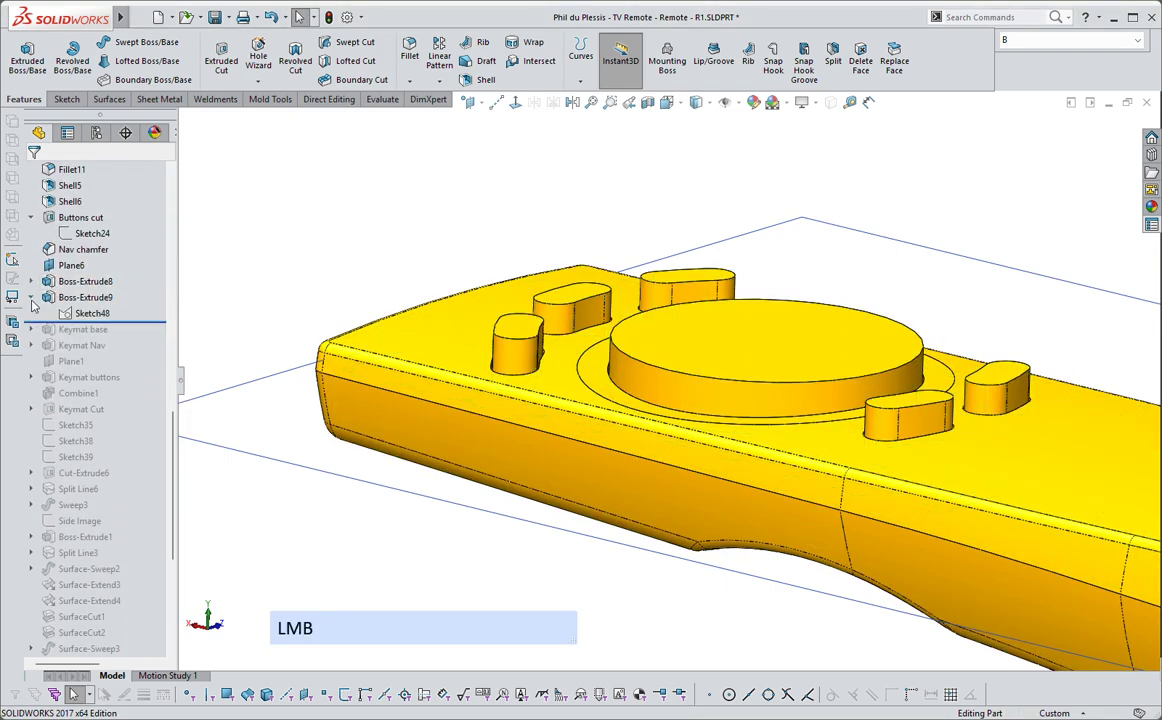
left_click(85, 297)
left_click(93, 234)
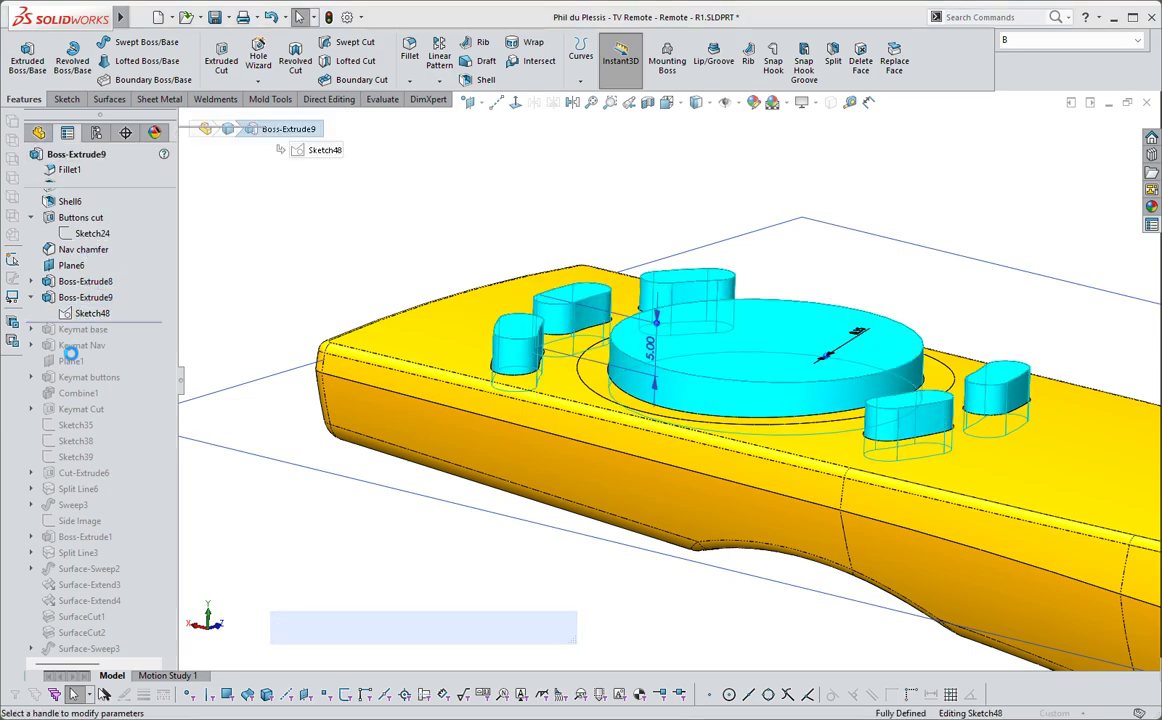
left_click(56, 350)
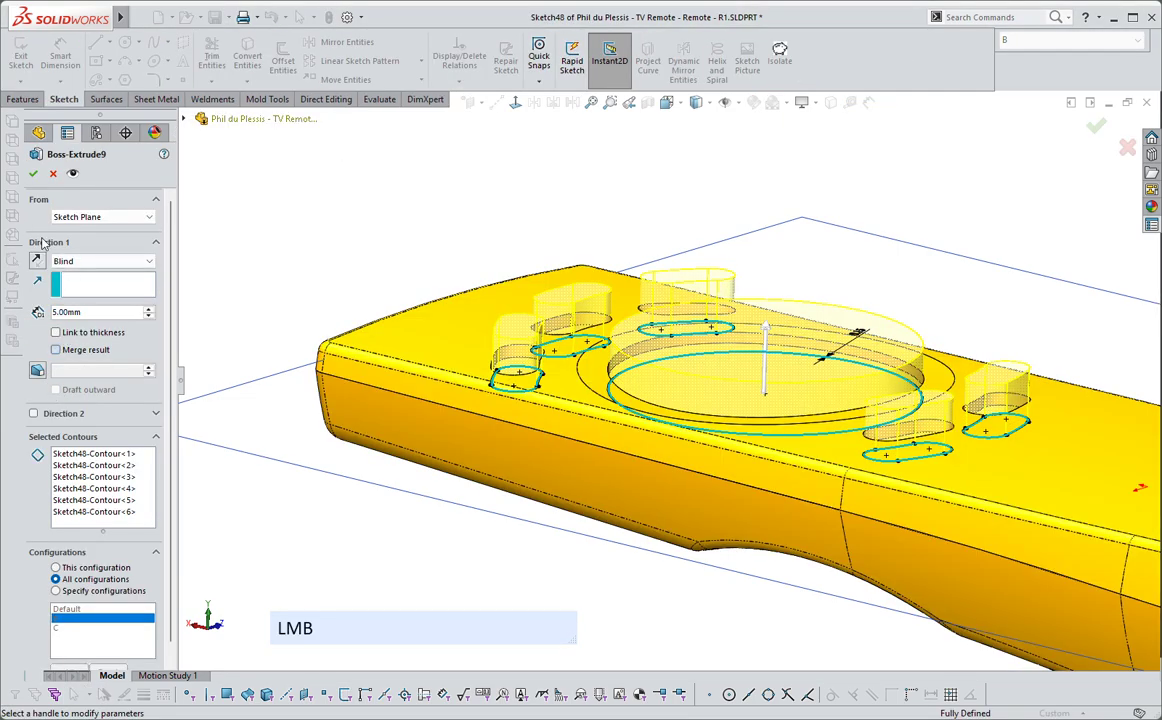
left_click(32, 173)
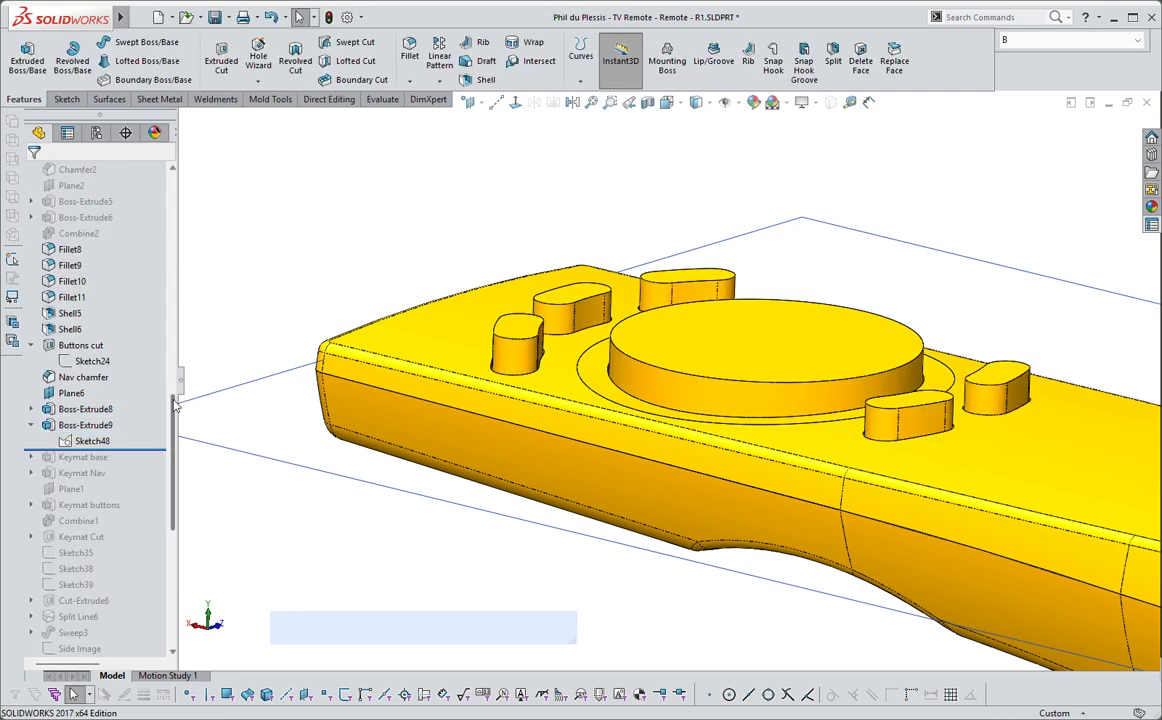
- Inspect the solid bodies list, highlighting the base plate and button bodies to identify them in the model
left_click_drag(174, 405, 161, 168)
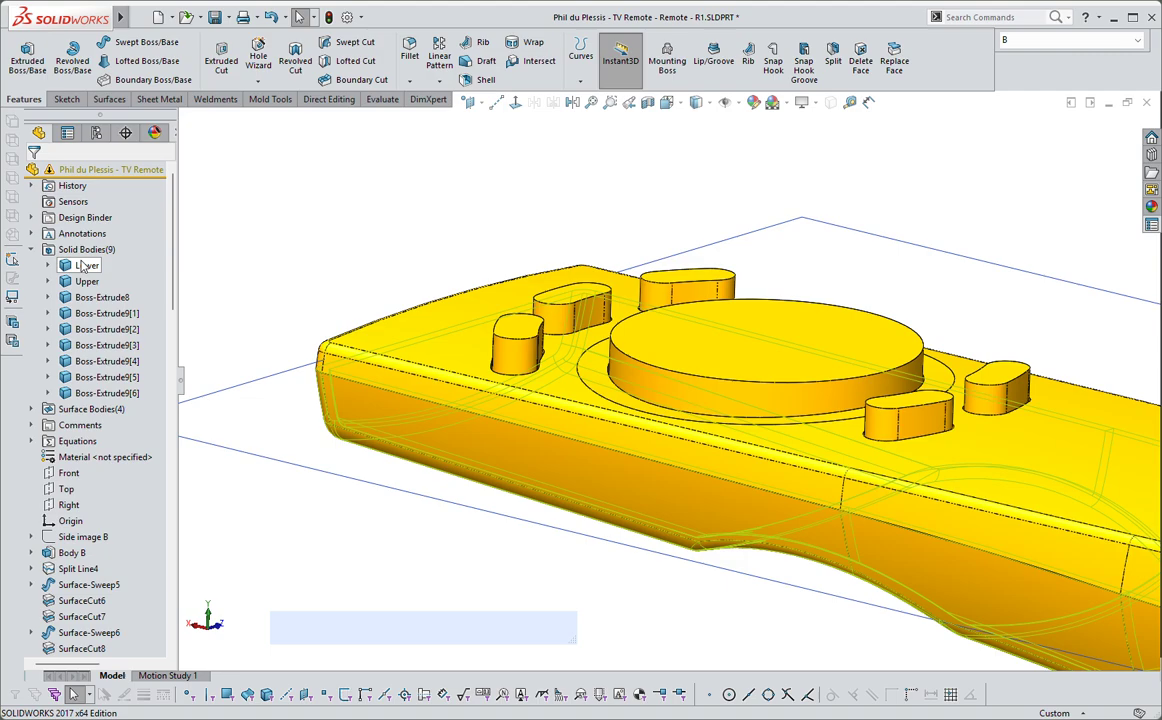
left_click(729, 357)
left_click(598, 262)
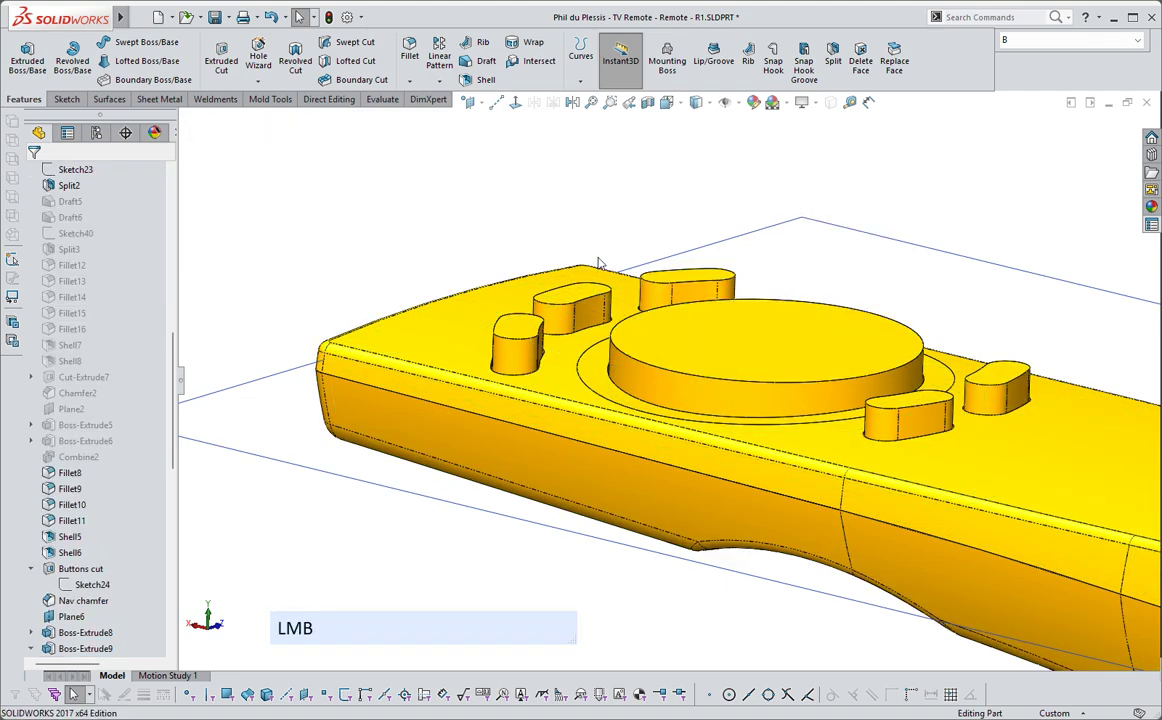
scroll(778, 400, "down", 2)
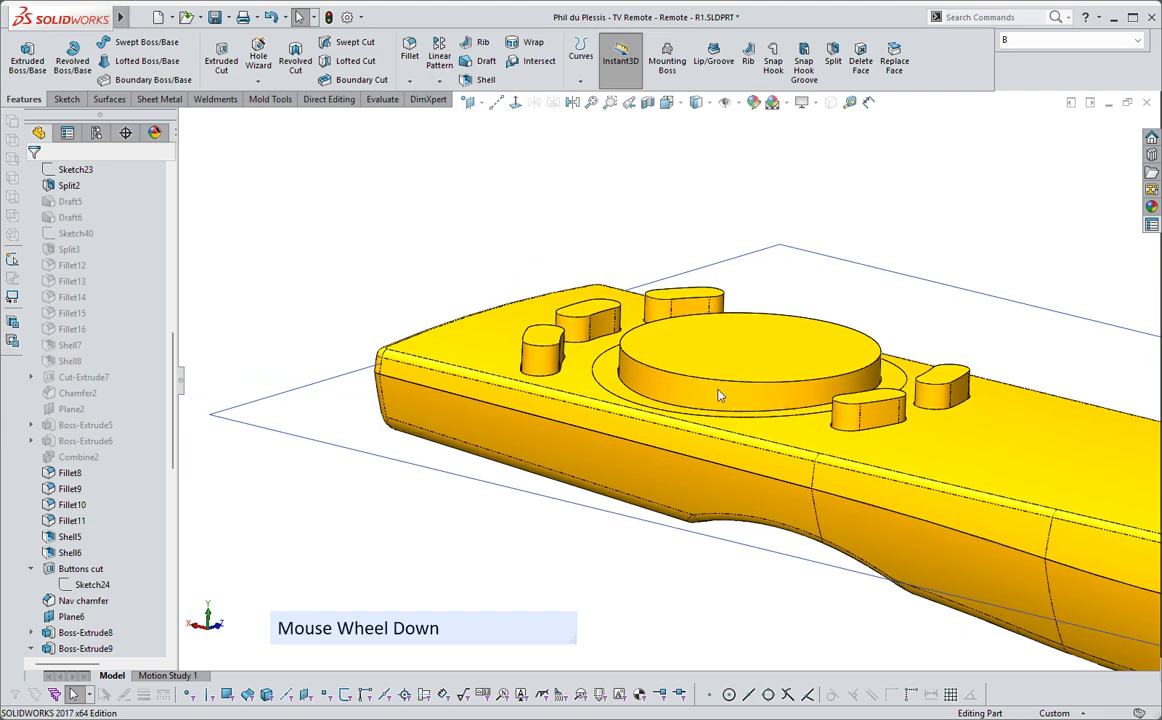
scroll(97, 220, "up", 10)
scroll(97, 220, "up", 3)
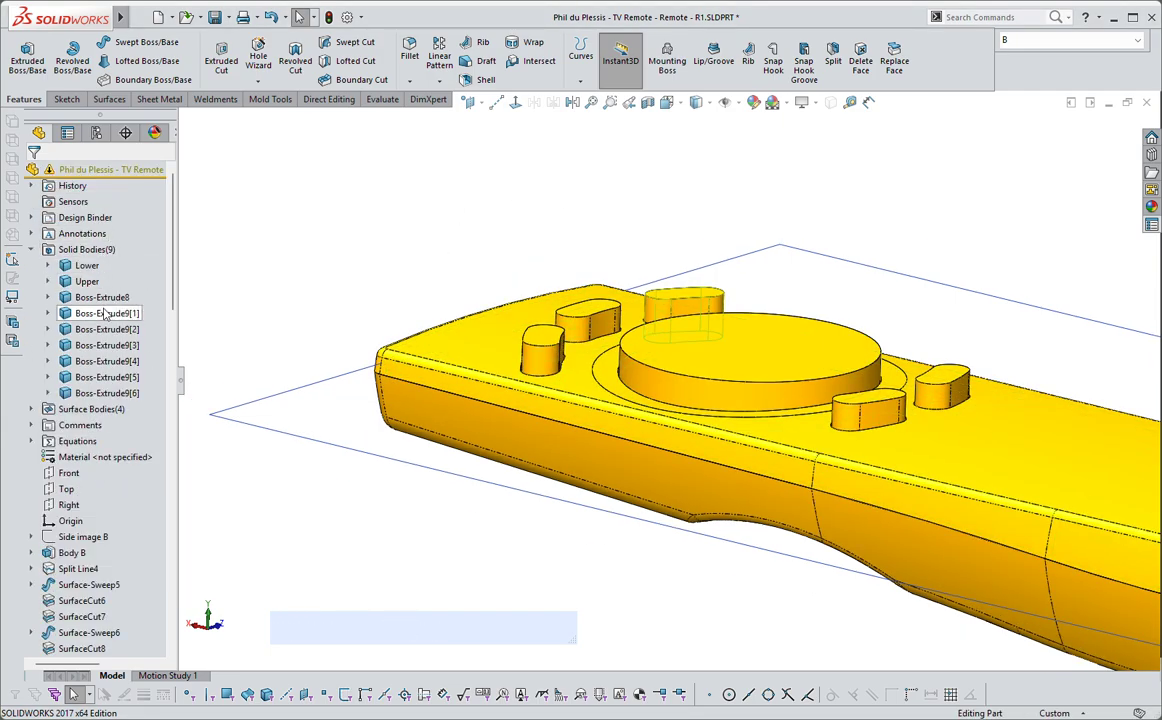
left_click(92, 298)
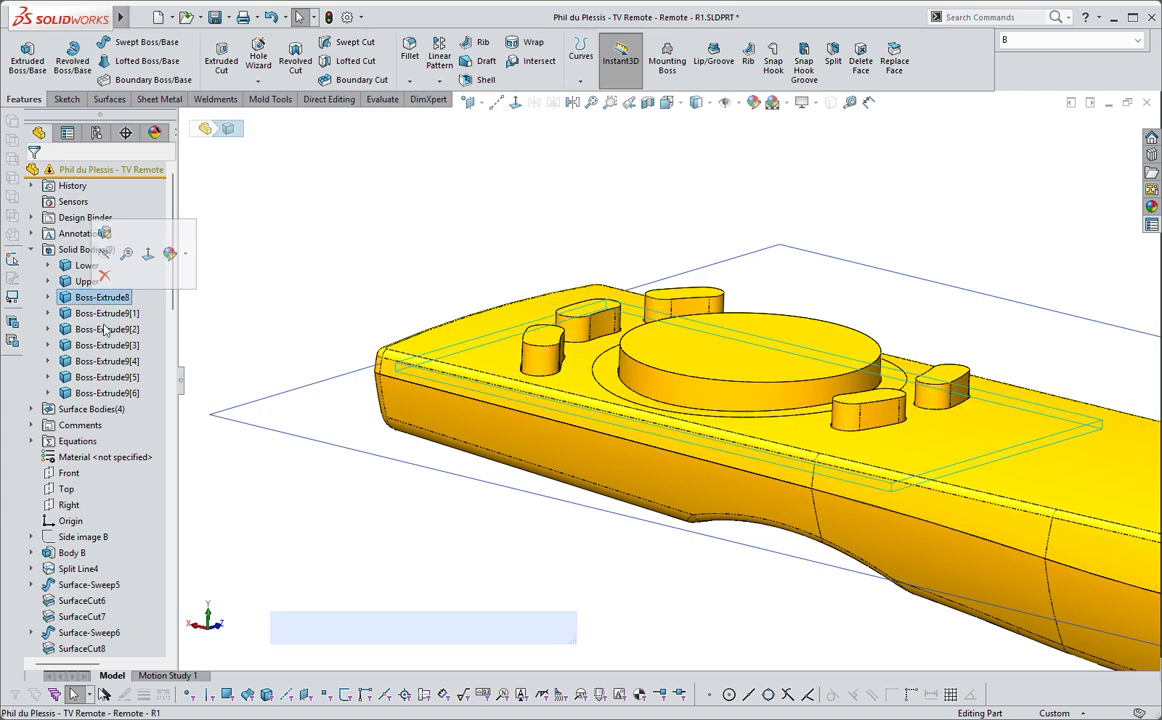
left_click(100, 392, "shift")
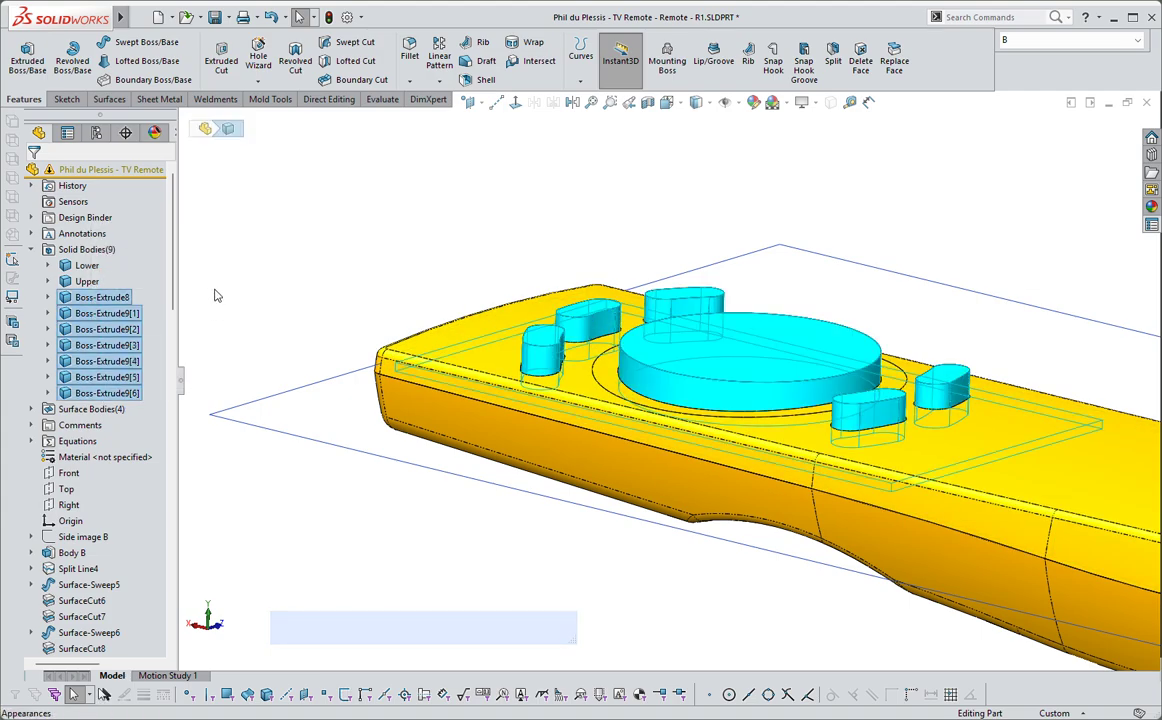
left_click(204, 267)
- Hide the Lower and Upper solid bodies to isolate the base plate and the buttons
left_click(87, 281)
left_click(85, 268, "shift")
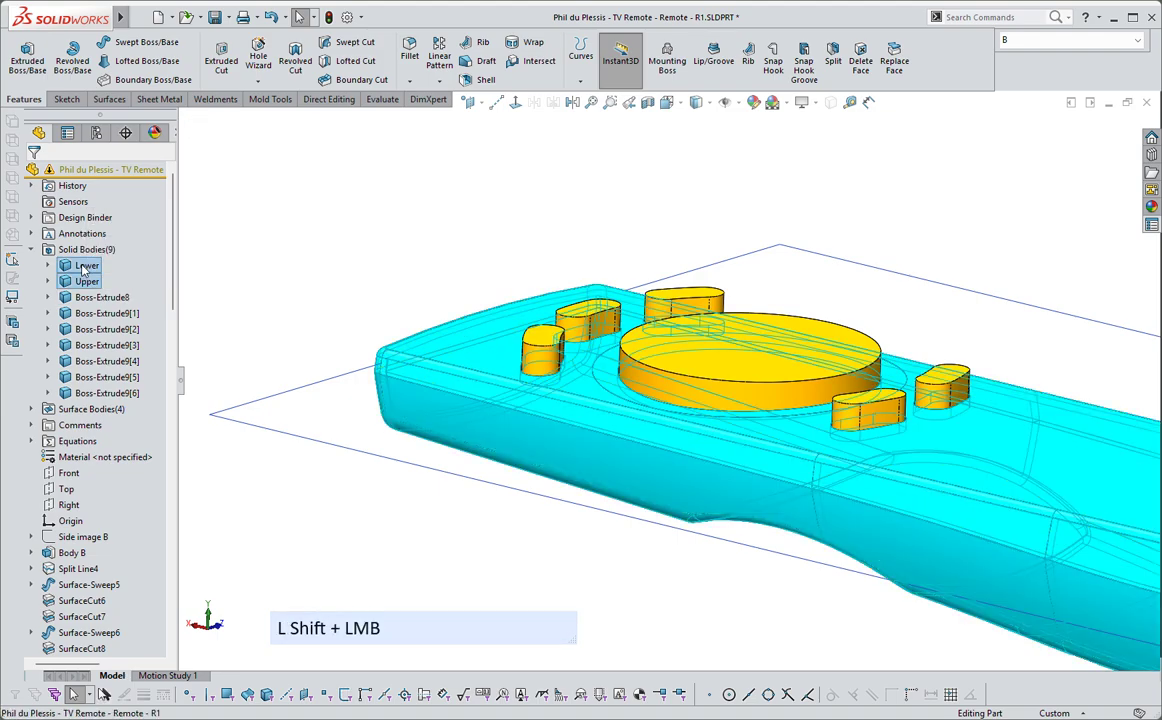
left_click(86, 224)
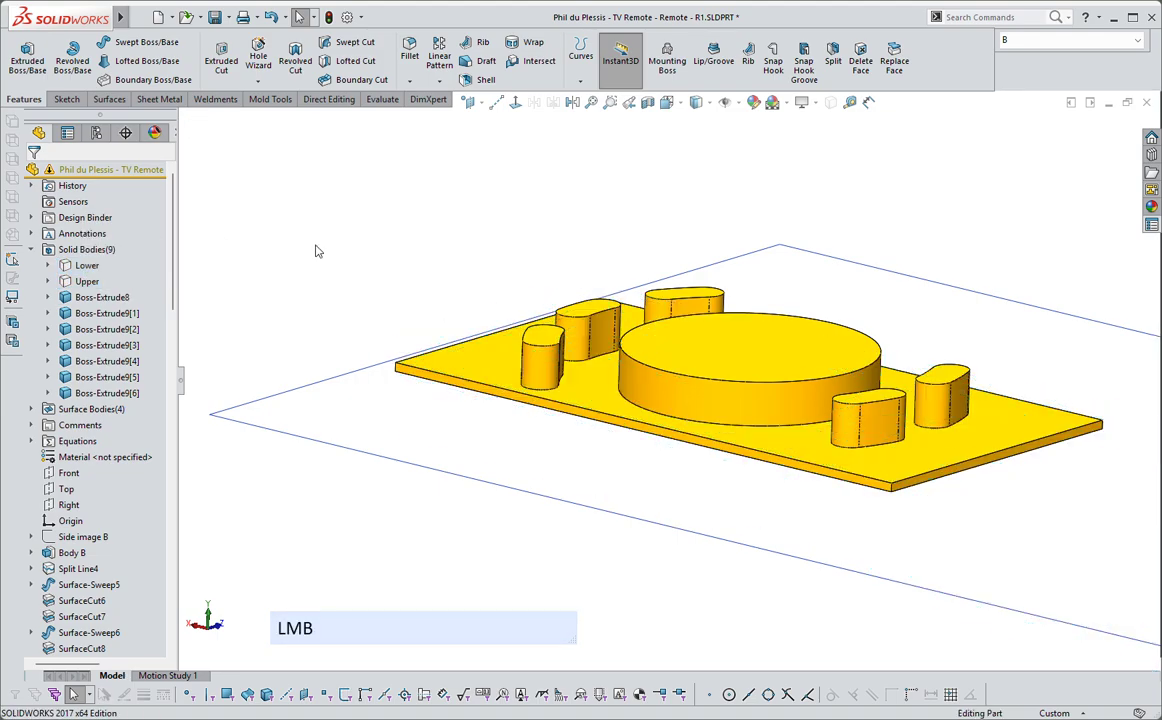
scroll(315, 251, "down", 3)
left_click_drag(387, 231, 940, 466)
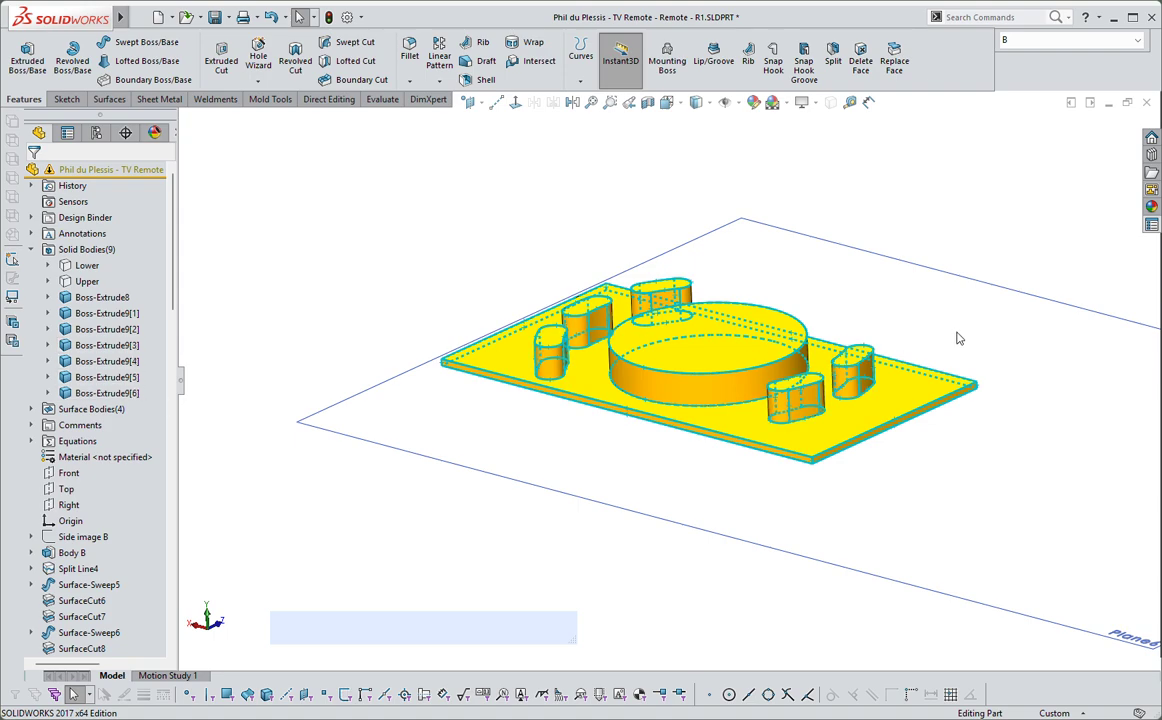
left_click(903, 178)
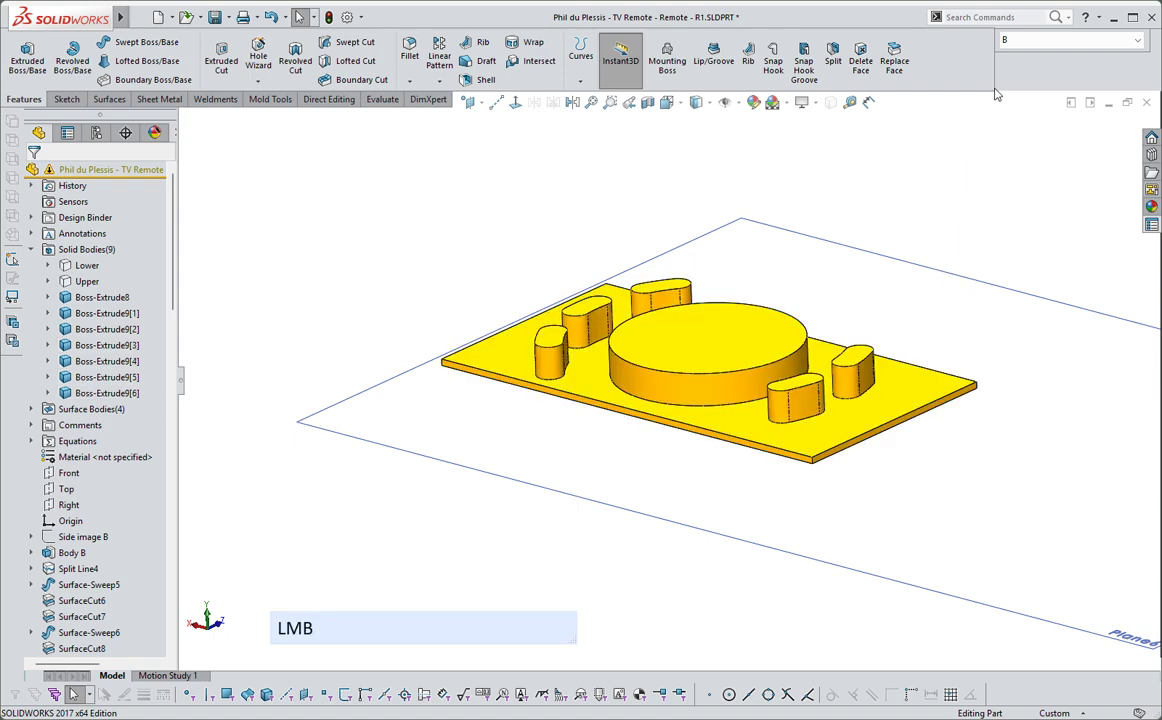
- Combine the base plate with the large circular button and the five slot buttons into one body, using the Add operation
left_click(989, 17)
type("Combine")
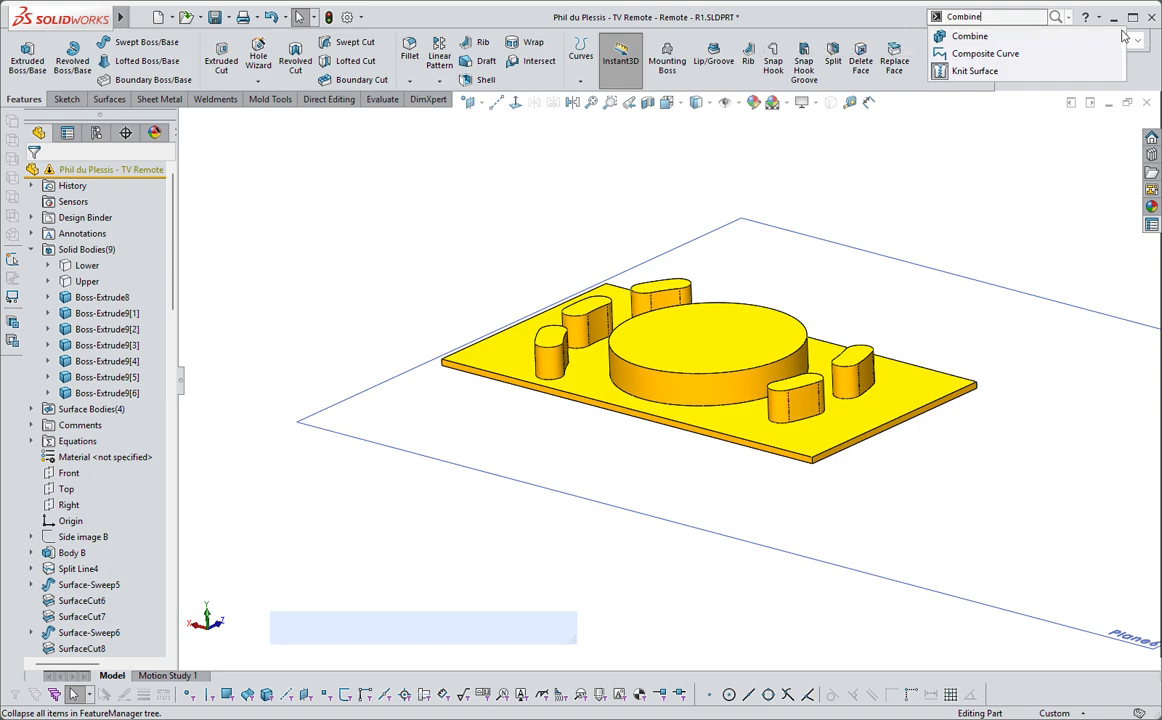
left_click(978, 38)
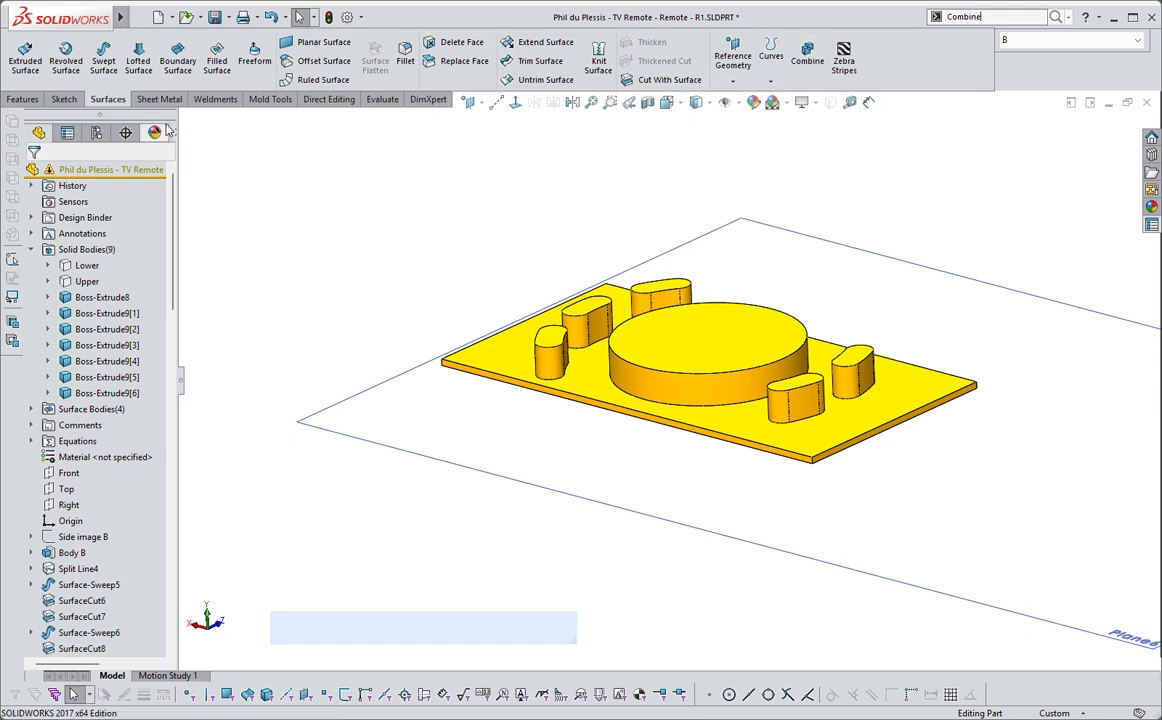
left_click(806, 61)
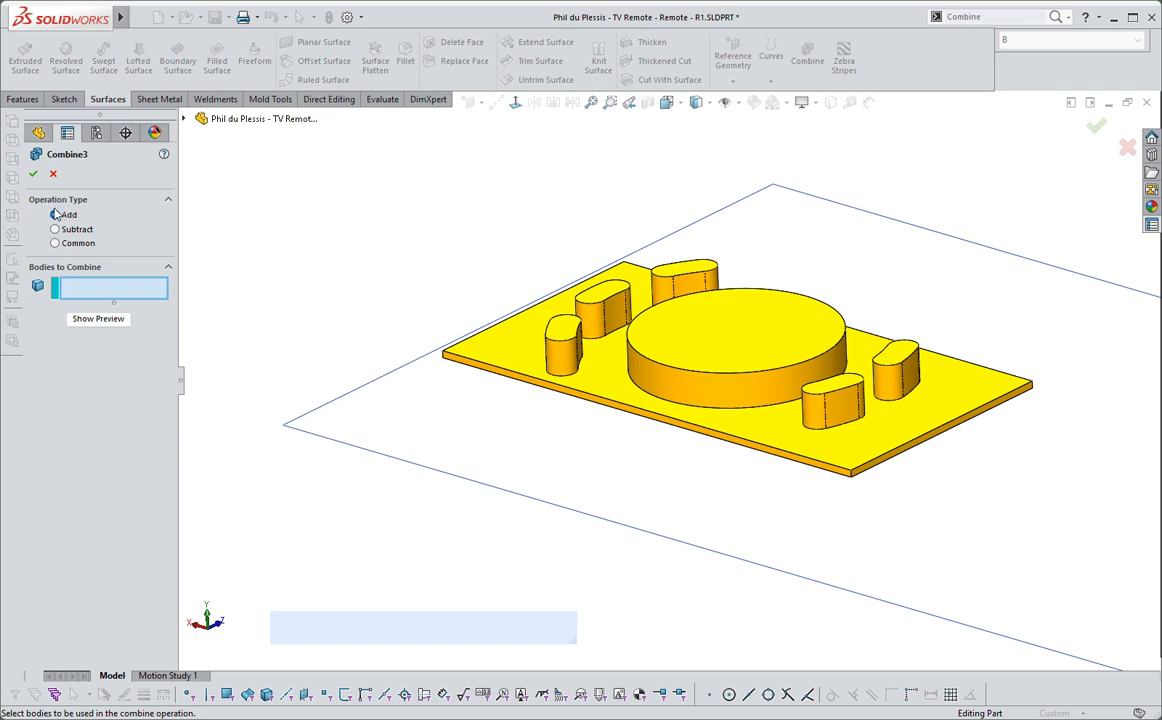
left_click(542, 213)
left_click_drag(396, 208, 1113, 570)
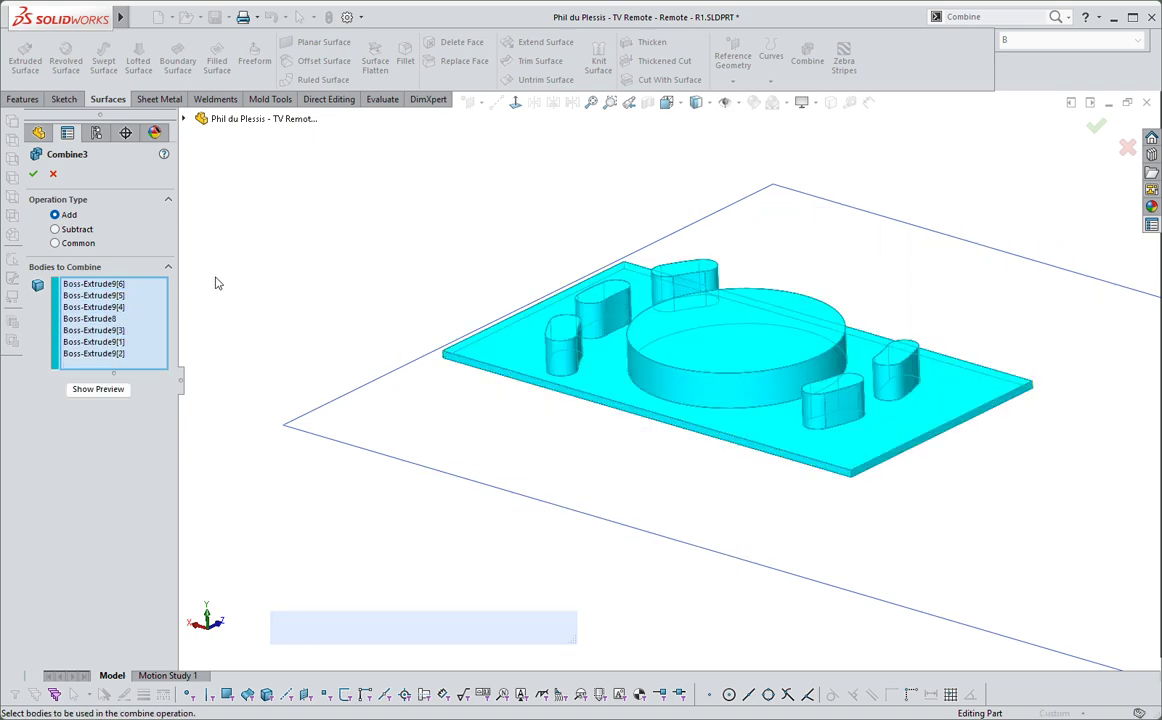
left_click(36, 174)
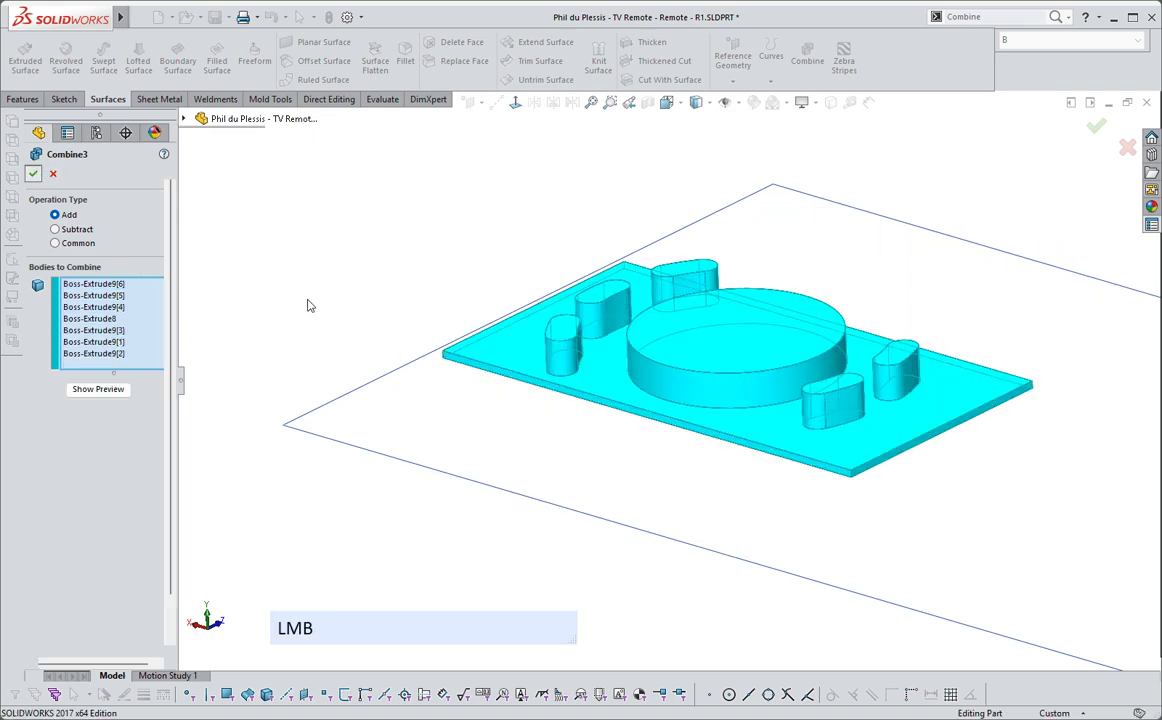
left_click(223, 371)
- Show the Upper and Lower housing bodies again around the combined keypad
left_click_drag(170, 369, 170, 208)
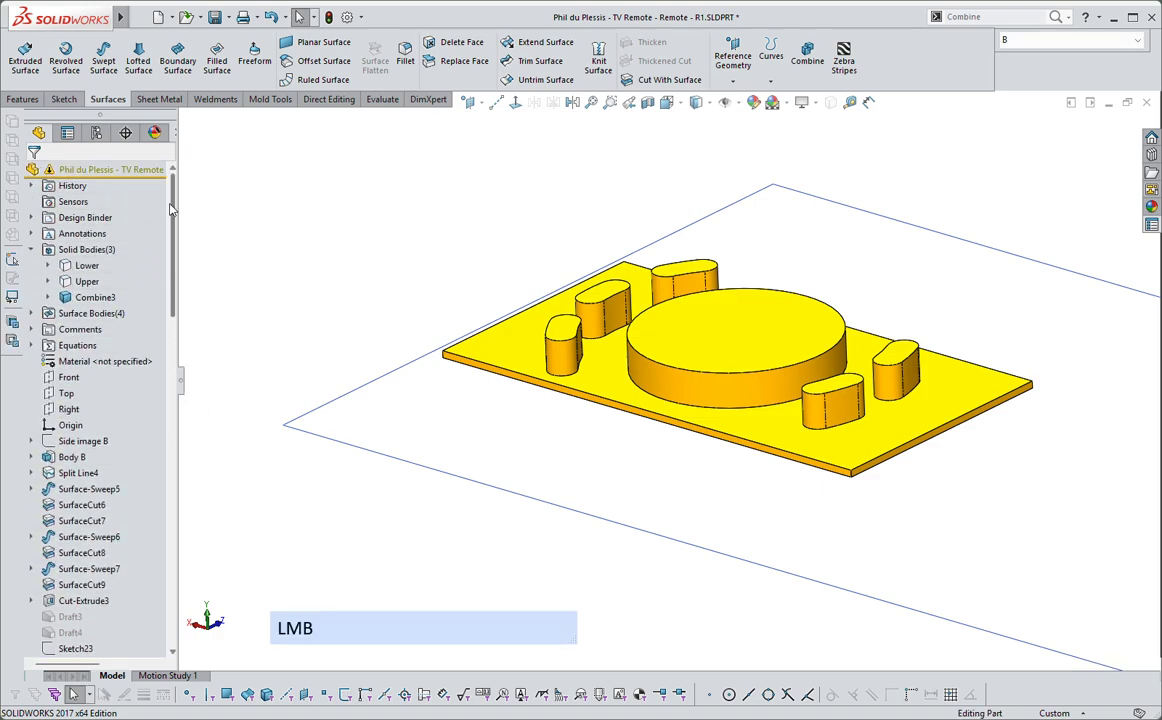
left_click(88, 281)
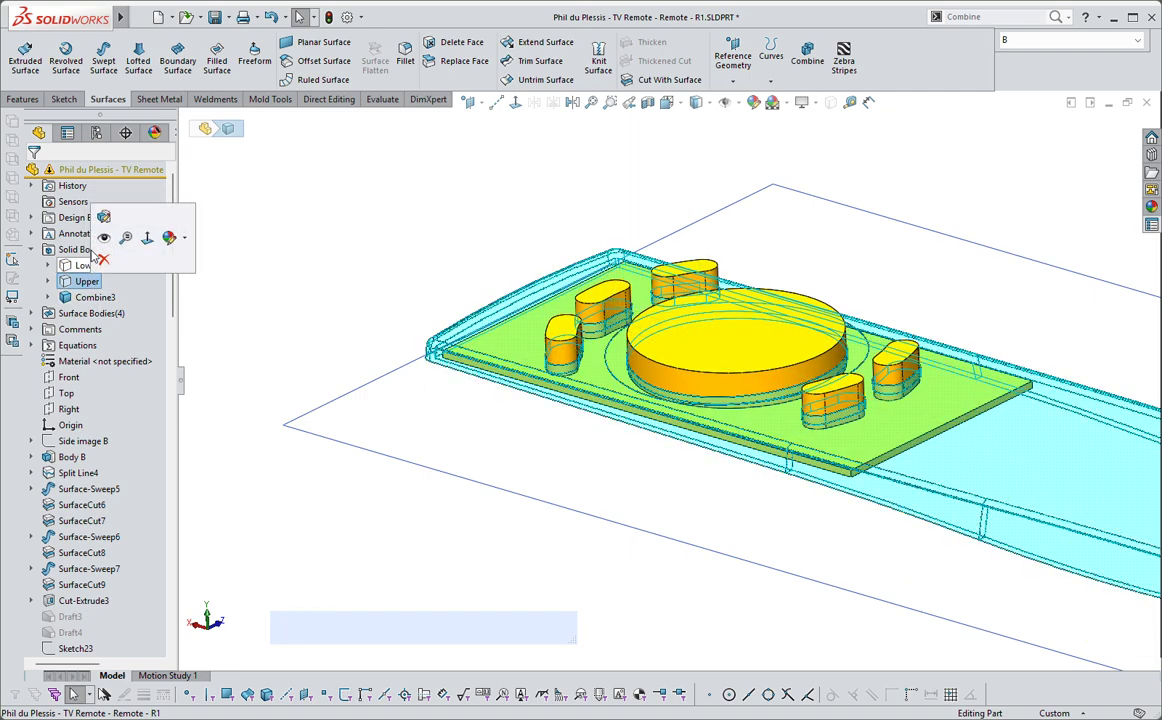
left_click(88, 265)
left_click(91, 267)
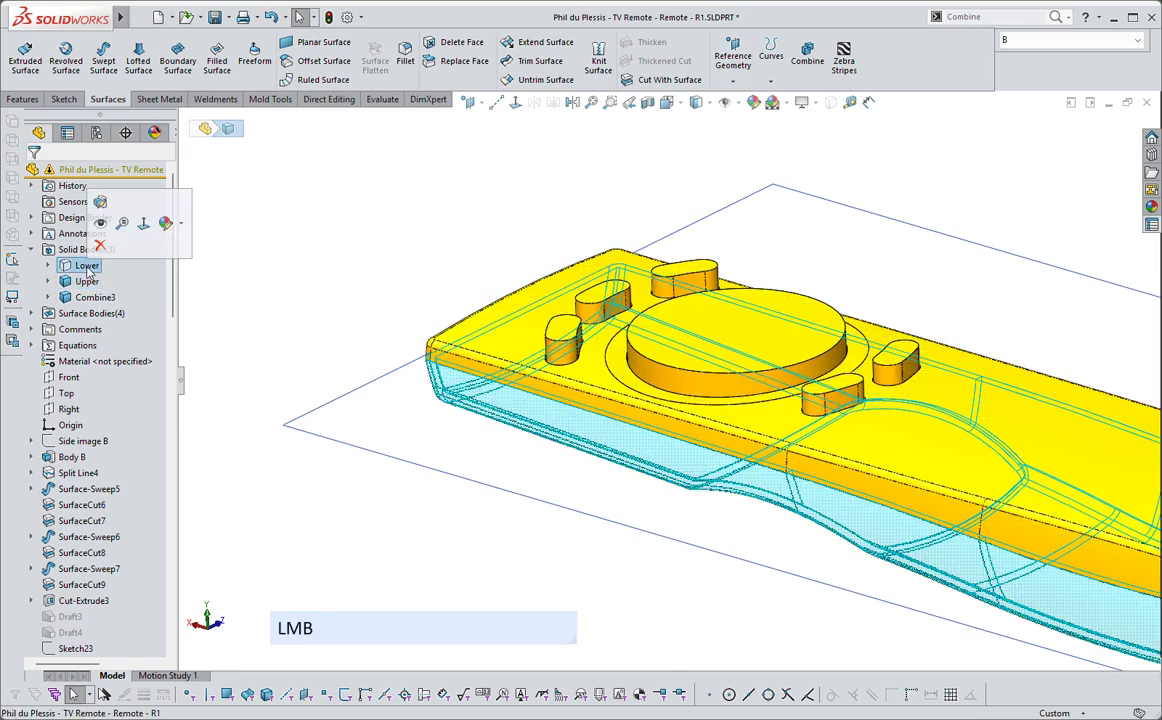
left_click(101, 226)
left_click(239, 226)
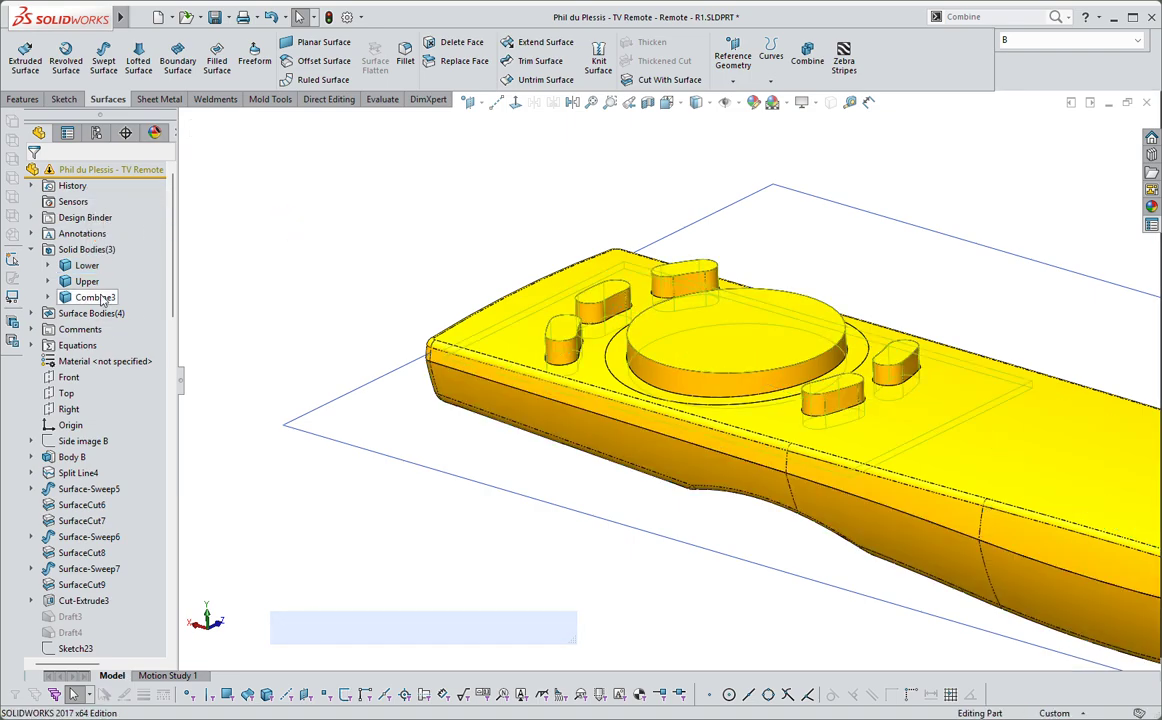
- Try to rename the combined solid body as Keypad
left_click(91, 298)
left_click(112, 298)
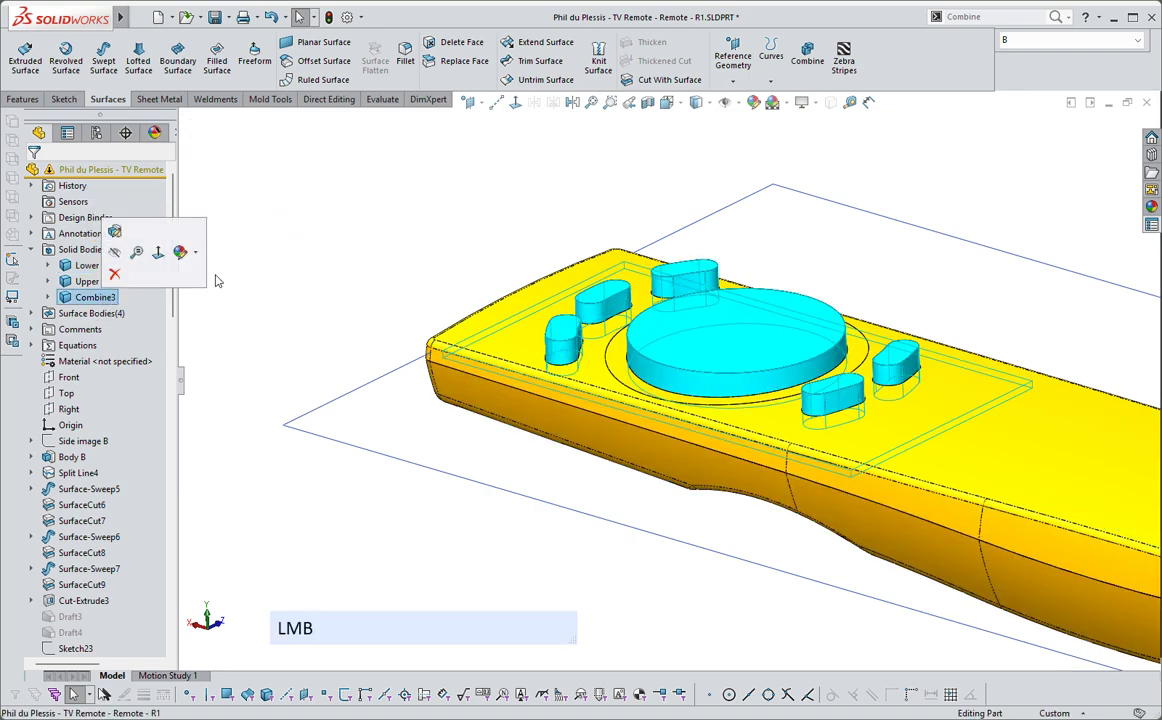
type("Key")
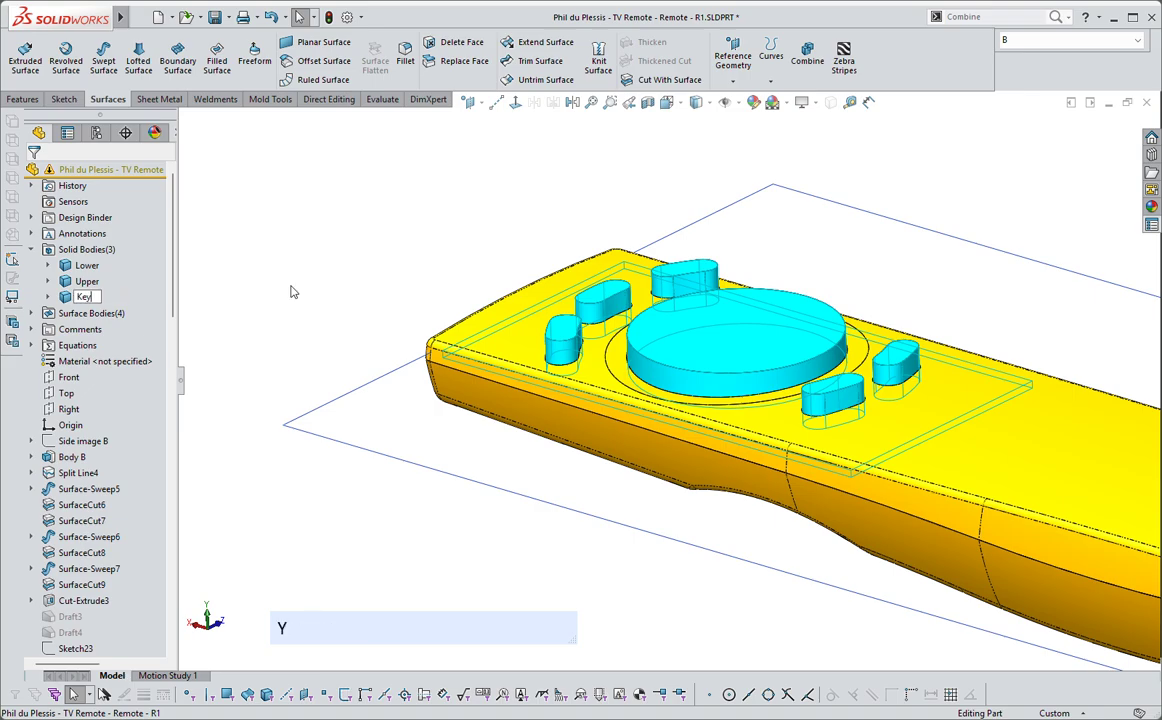
type("pad")
key("Return")
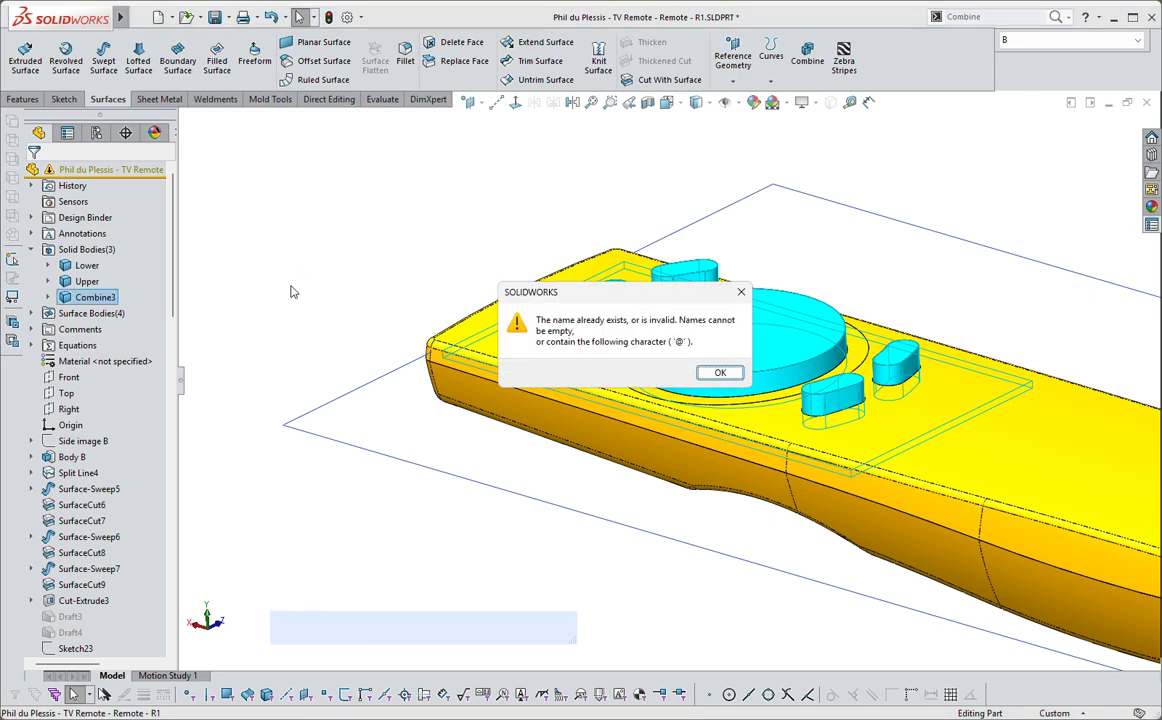
left_click(720, 372)
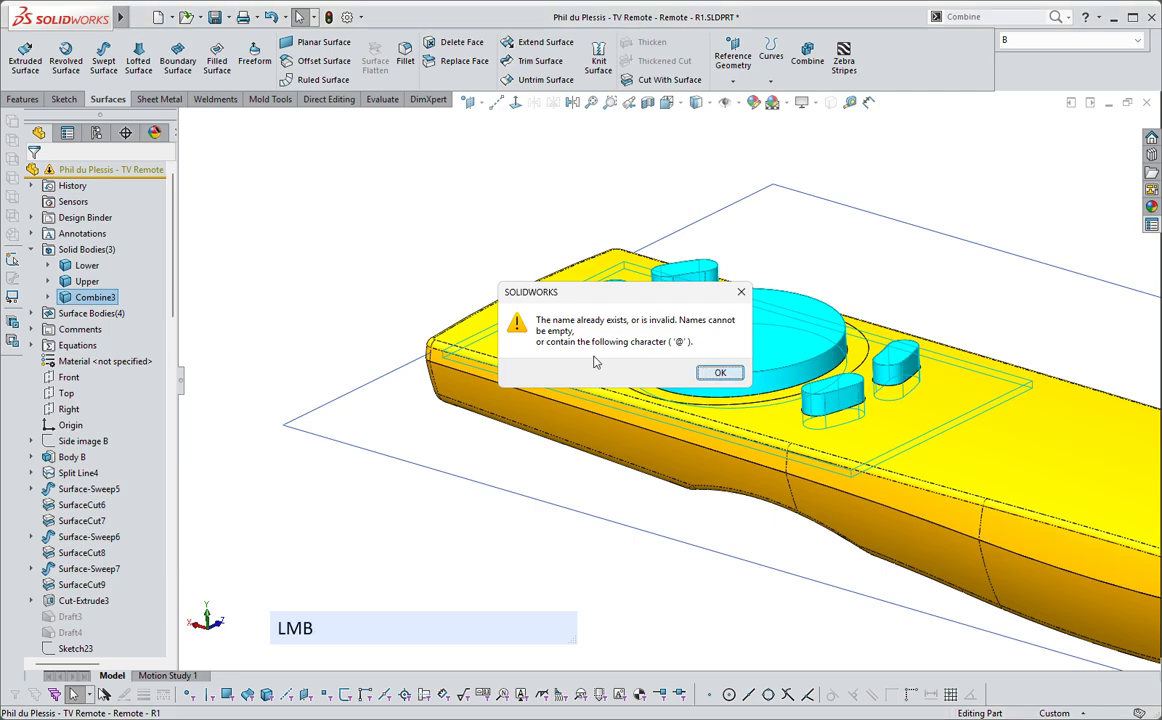
- Rename the combined solid body as Keypad2
left_click(96, 297)
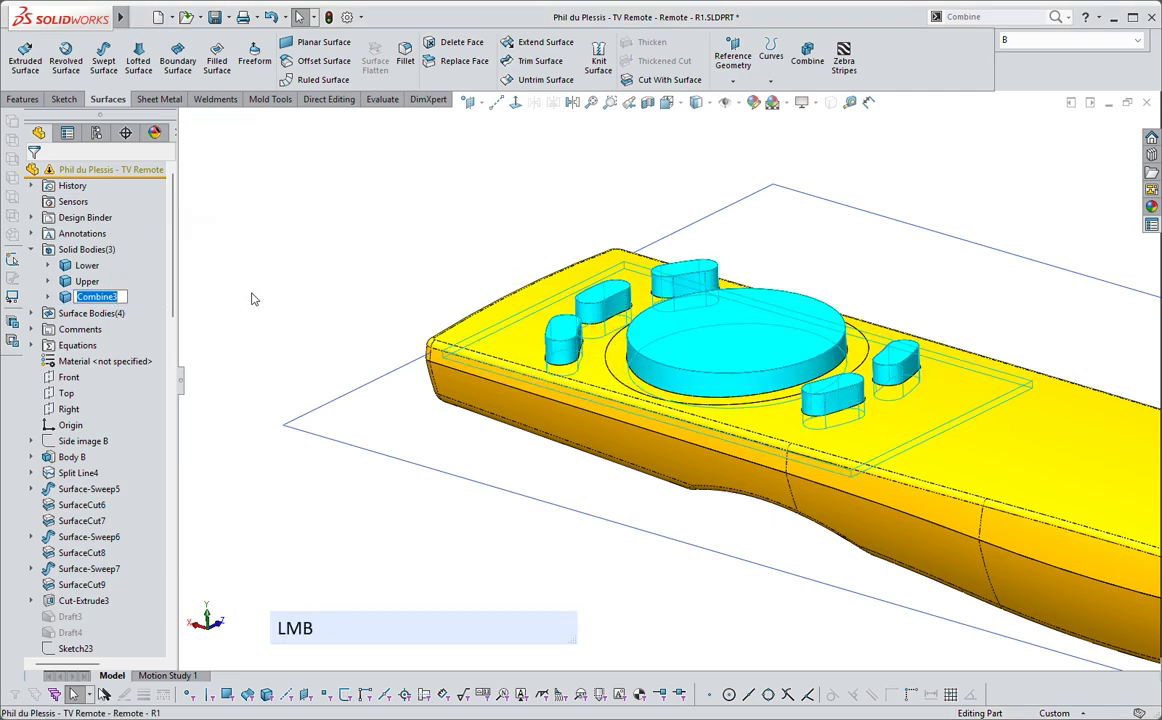
type("Keypad2")
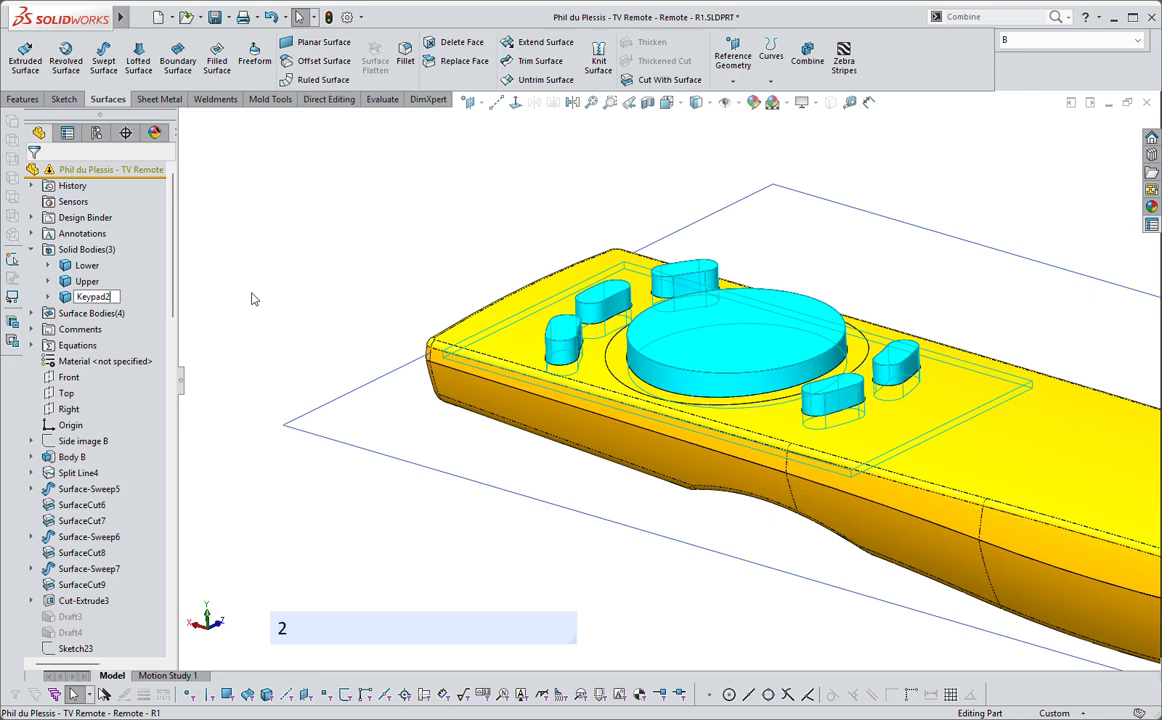
key("Return")
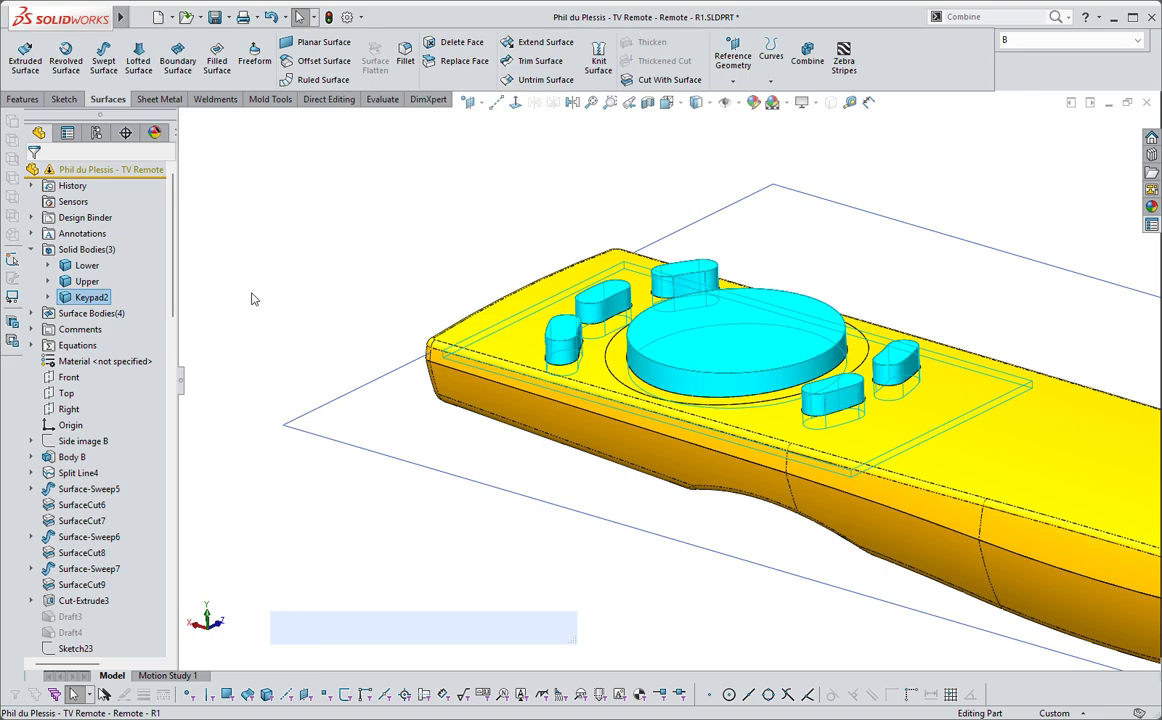
left_click(253, 299)
- Examine how the Keypad2 body sits in the housing cutouts, highlighting it within the remote
middle_click_drag(232, 260, 697, 317)
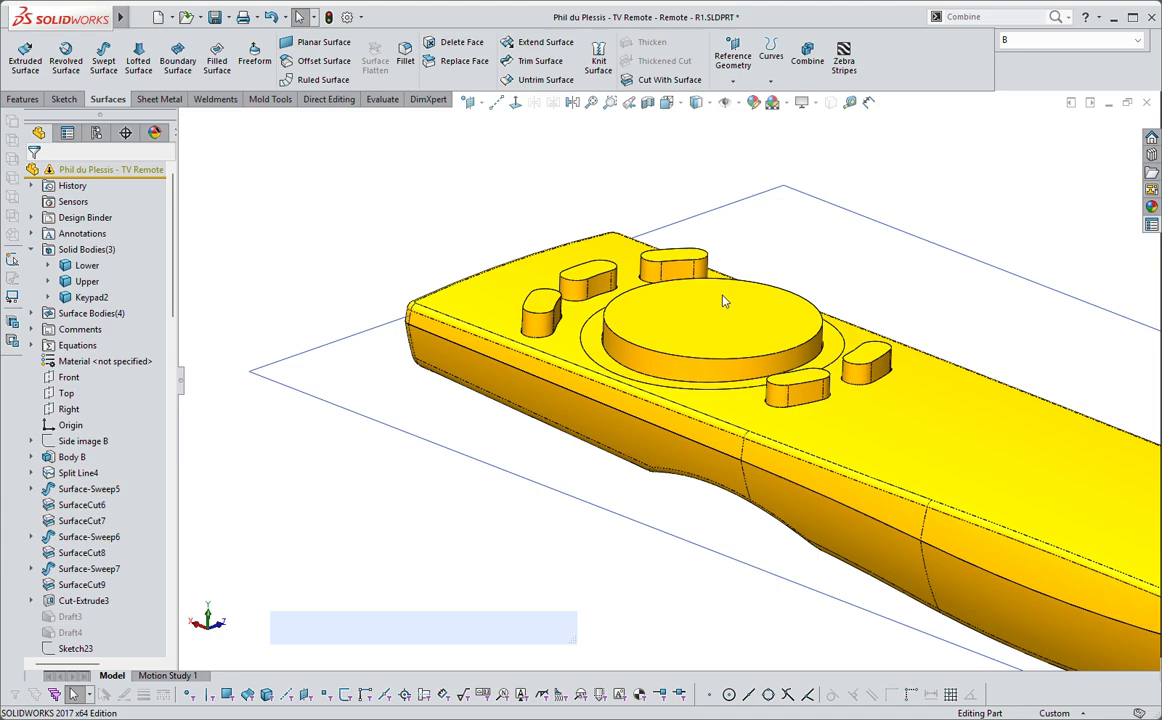
middle_click_drag(893, 279, 688, 271)
left_click(674, 259)
left_click(673, 251)
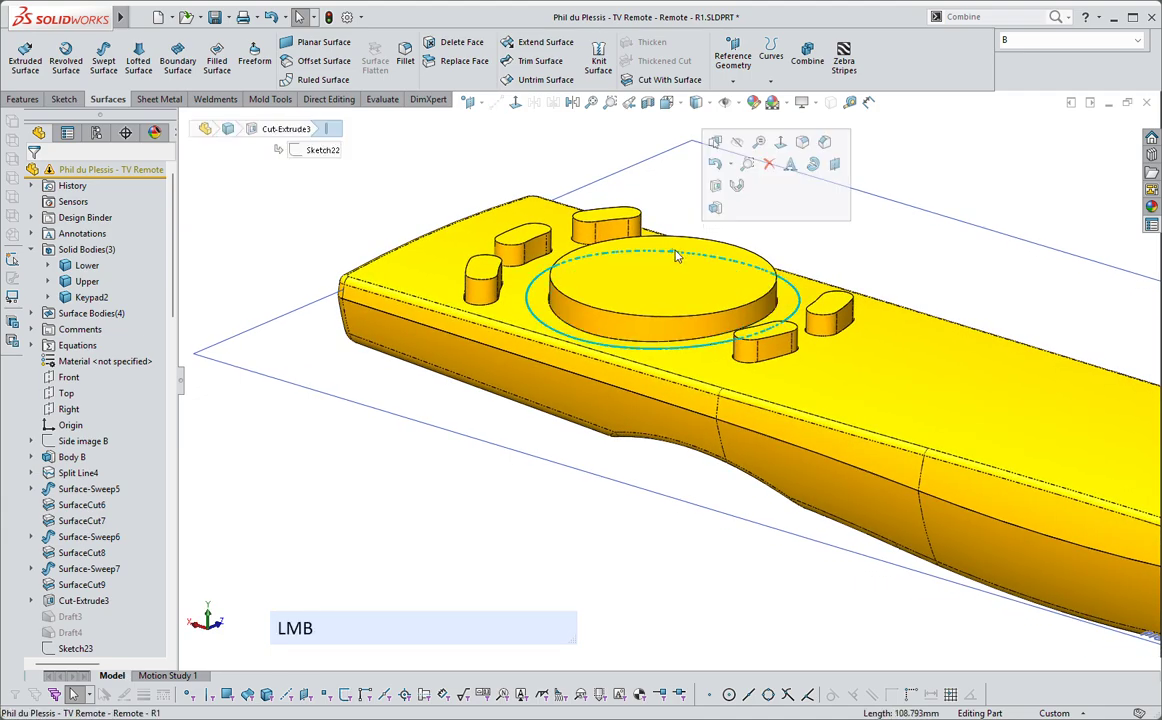
left_click(91, 297)
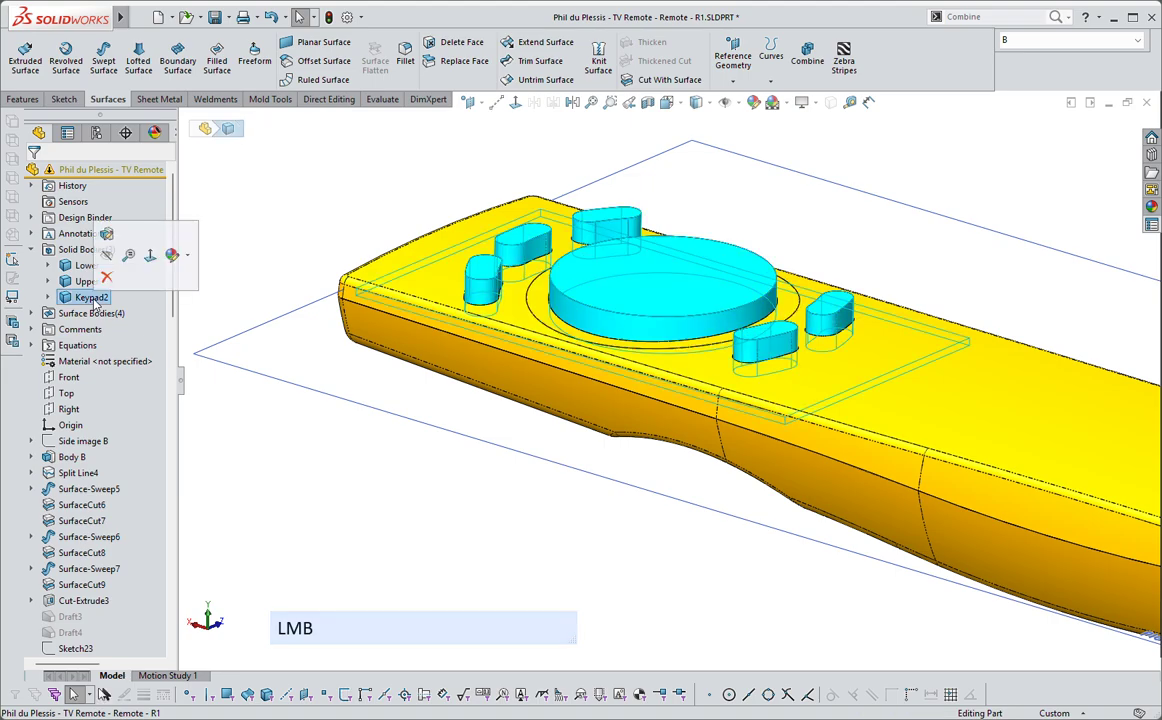
middle_click_drag(380, 258, 419, 253)
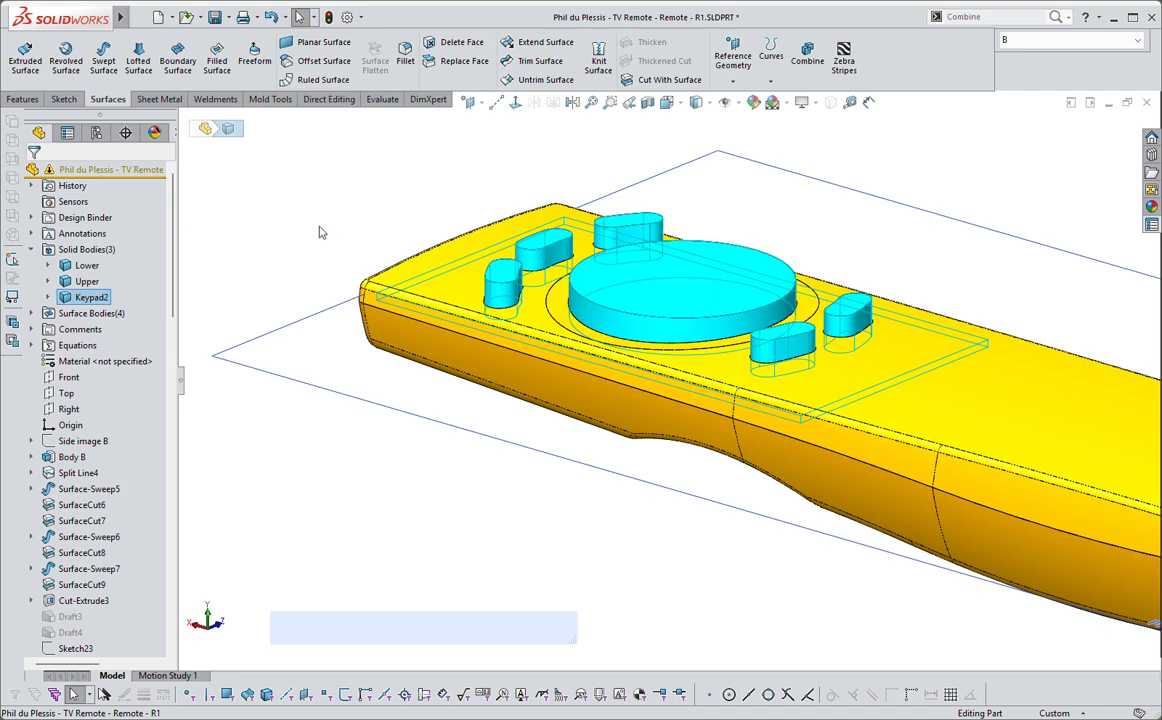
- Insert the Keypad2 body into a new part, changing the derived part's units to those of the base part
left_click(276, 262)
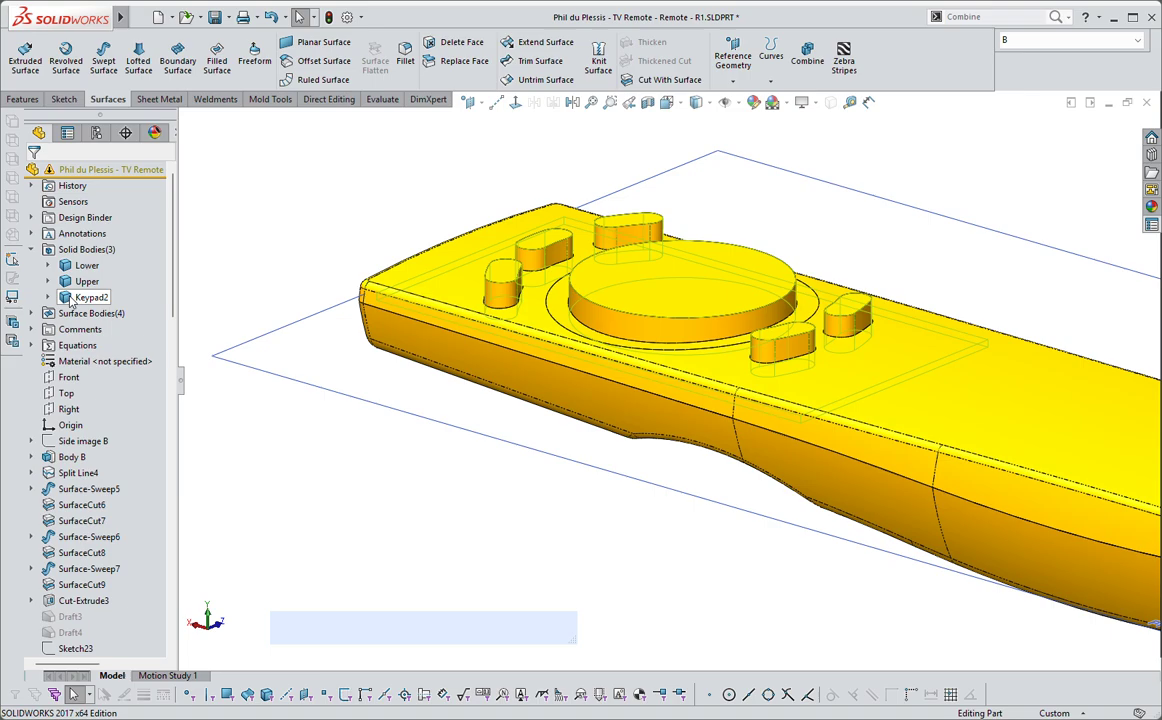
left_click(48, 297)
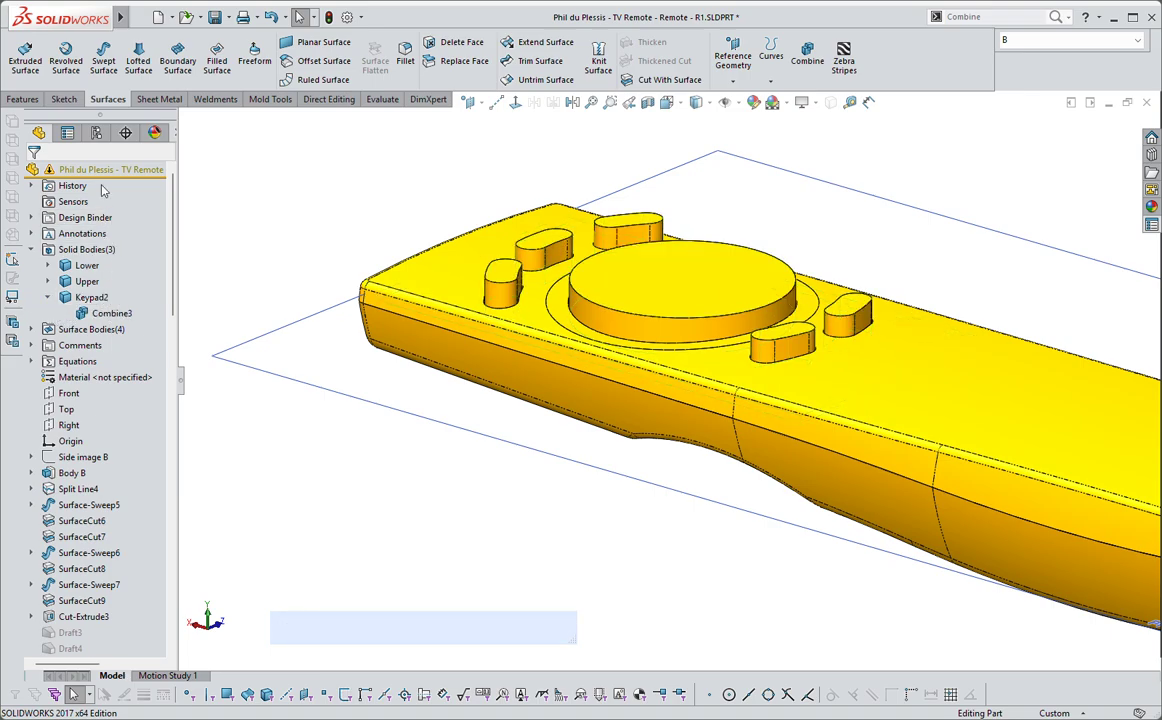
right_click(104, 298)
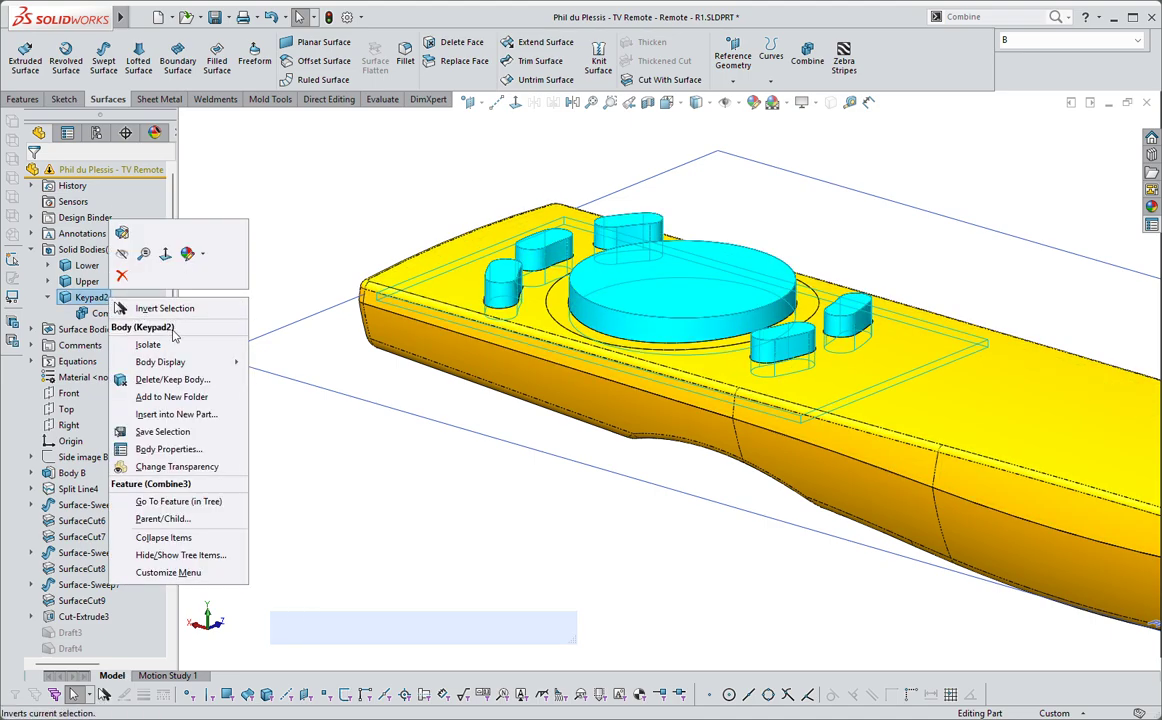
left_click(166, 416)
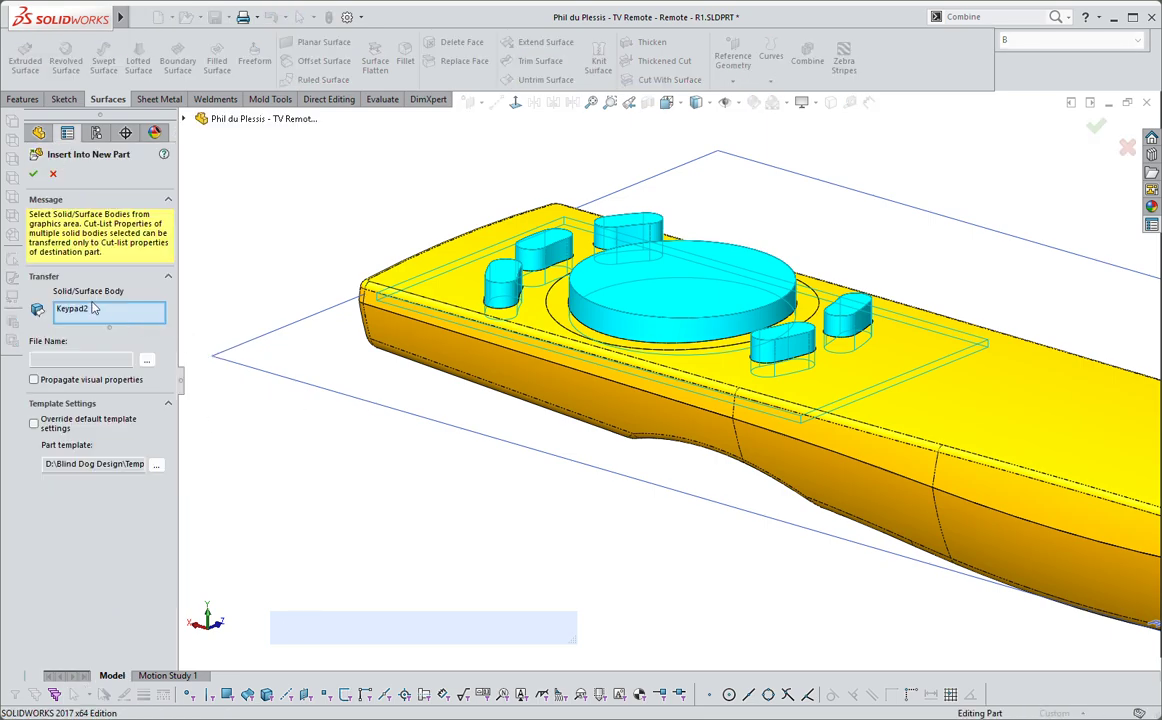
left_click(85, 311)
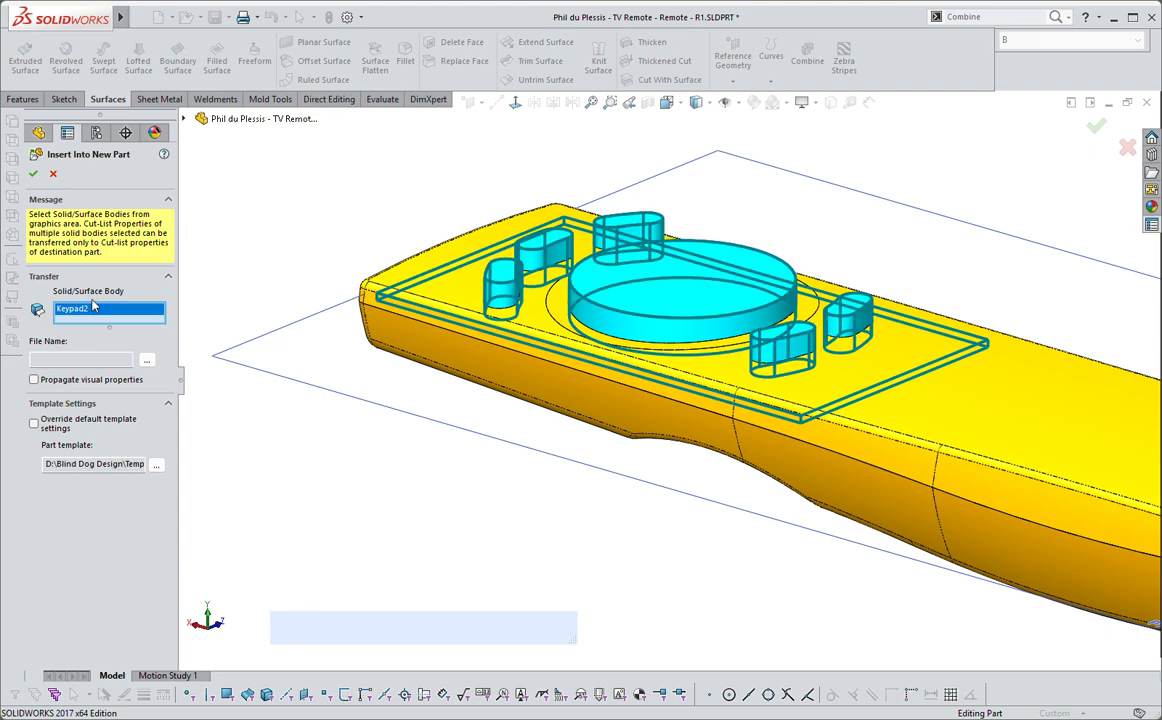
left_click(33, 174)
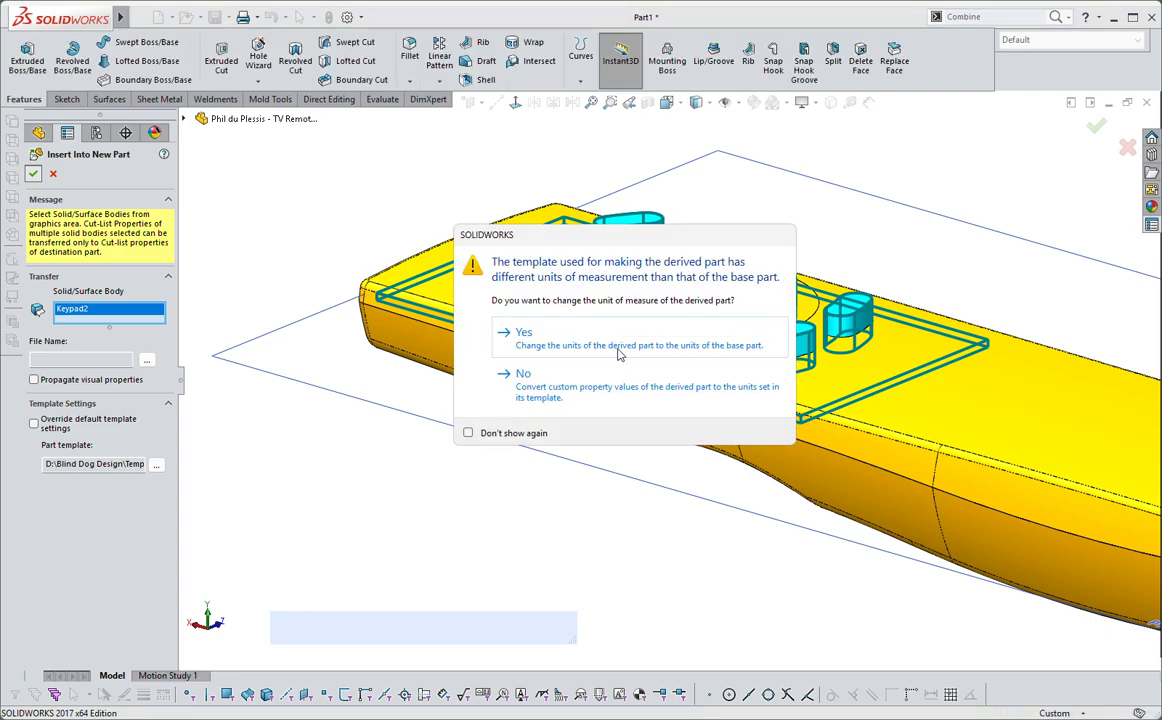
left_click(524, 335)
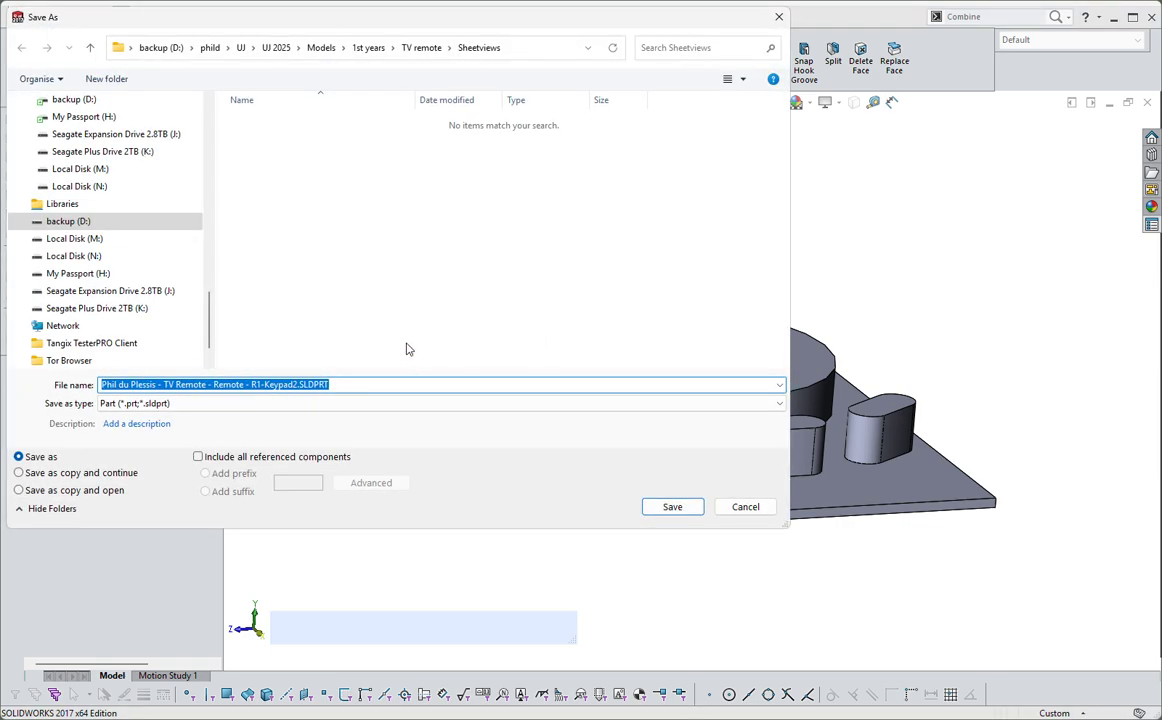
- Edit the new part's file name so the author's name is followed by "TV Remote - Keypad - R1"
left_click_drag(500, 26, 663, 33)
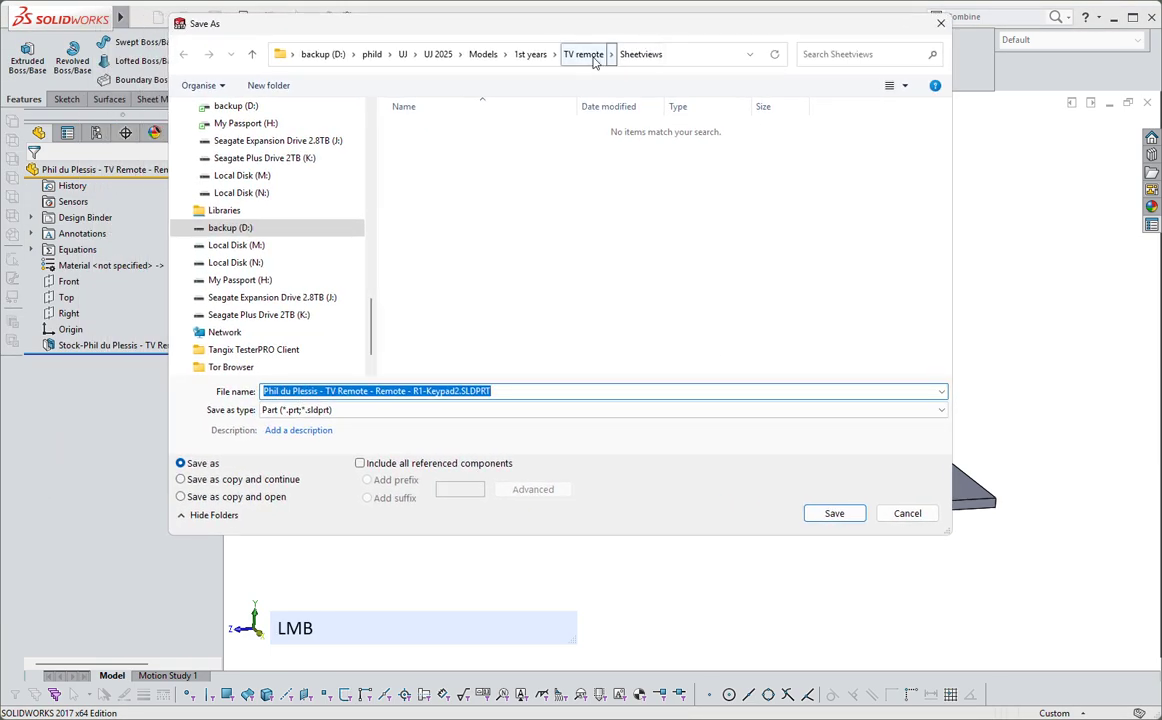
left_click(450, 391)
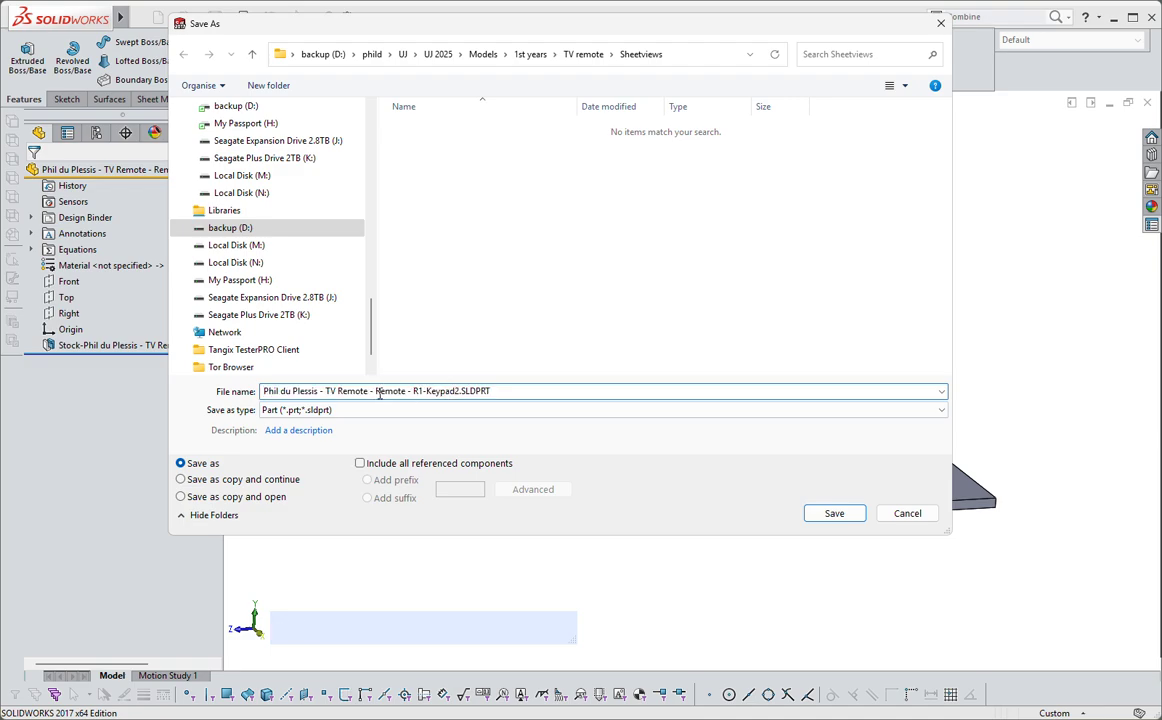
left_click_drag(377, 391, 406, 392)
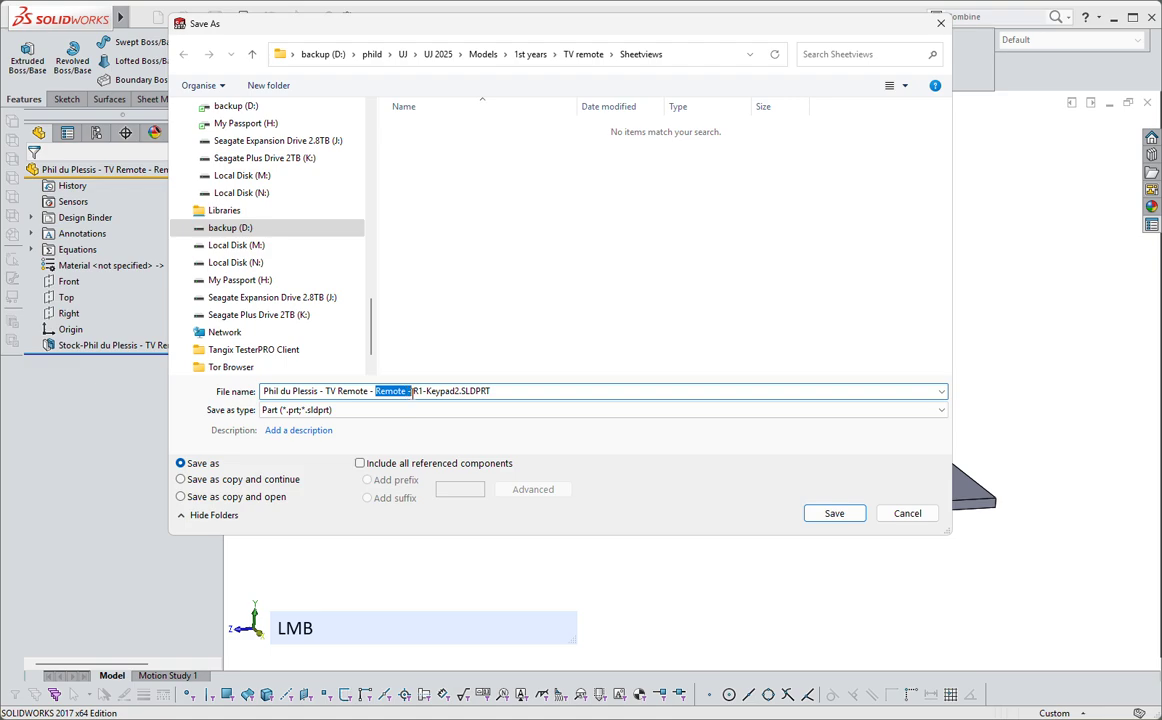
key("Delete")
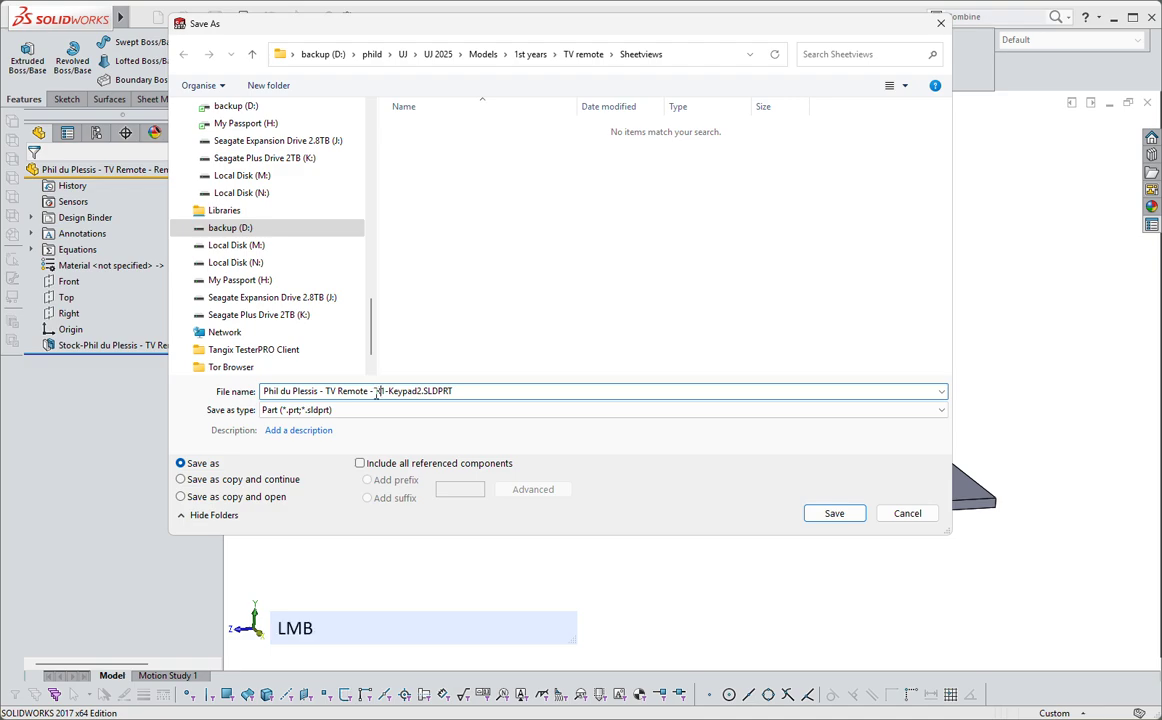
key("ctrl+x")
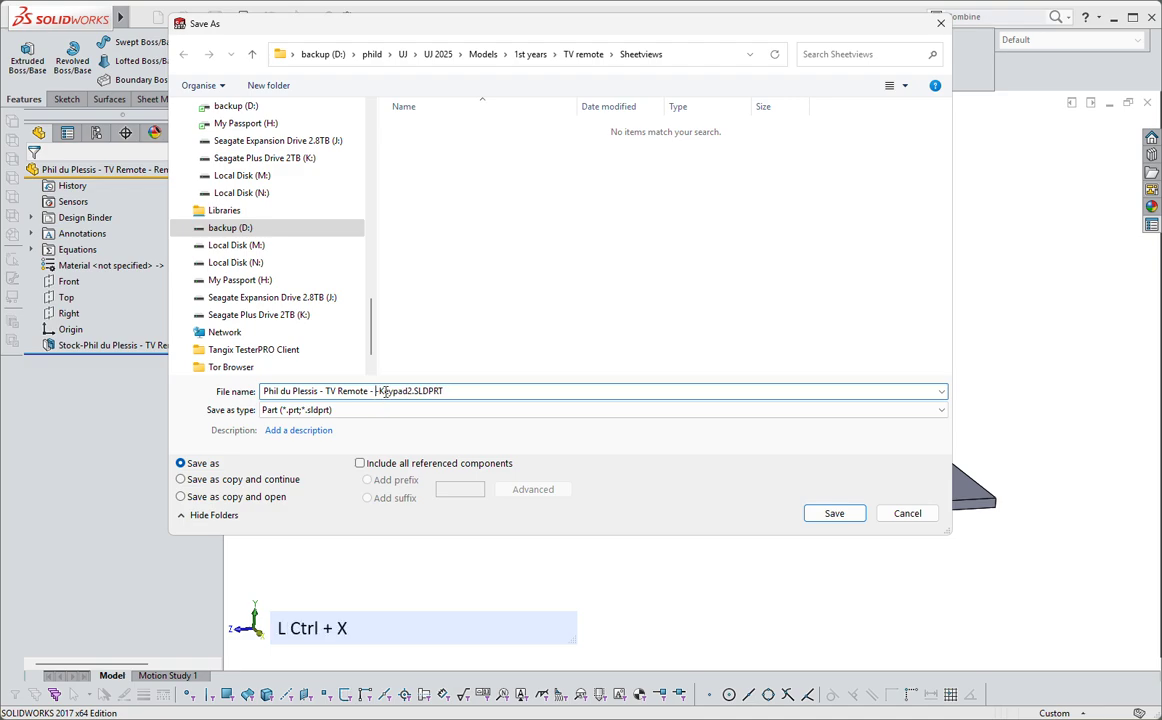
key("Delete")
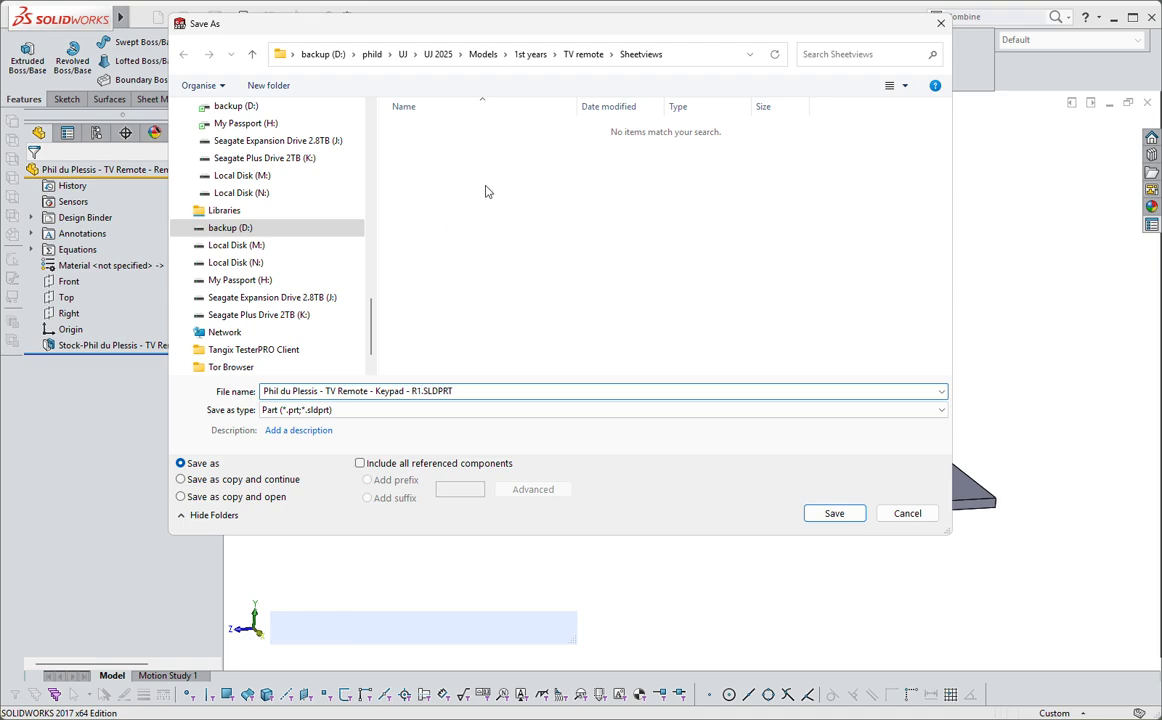
- Save the new keypad part in the TV remote's Solidworks folder, replacing the existing file of the same name
left_click(587, 55)
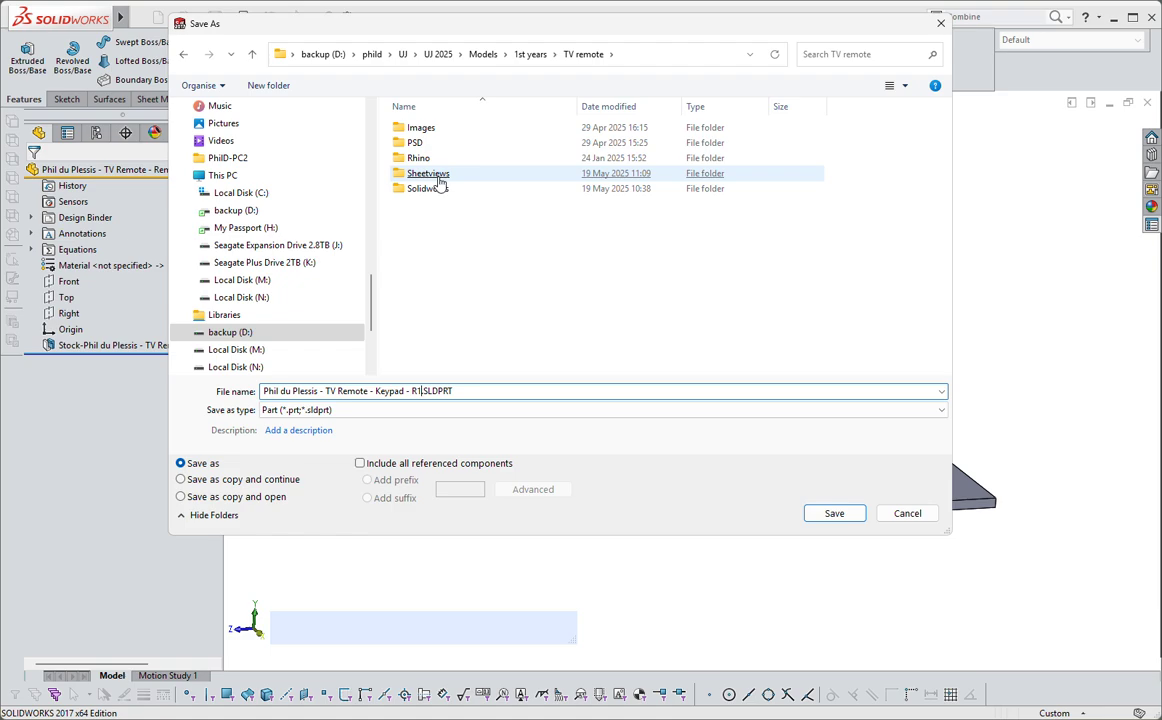
double_click(433, 189)
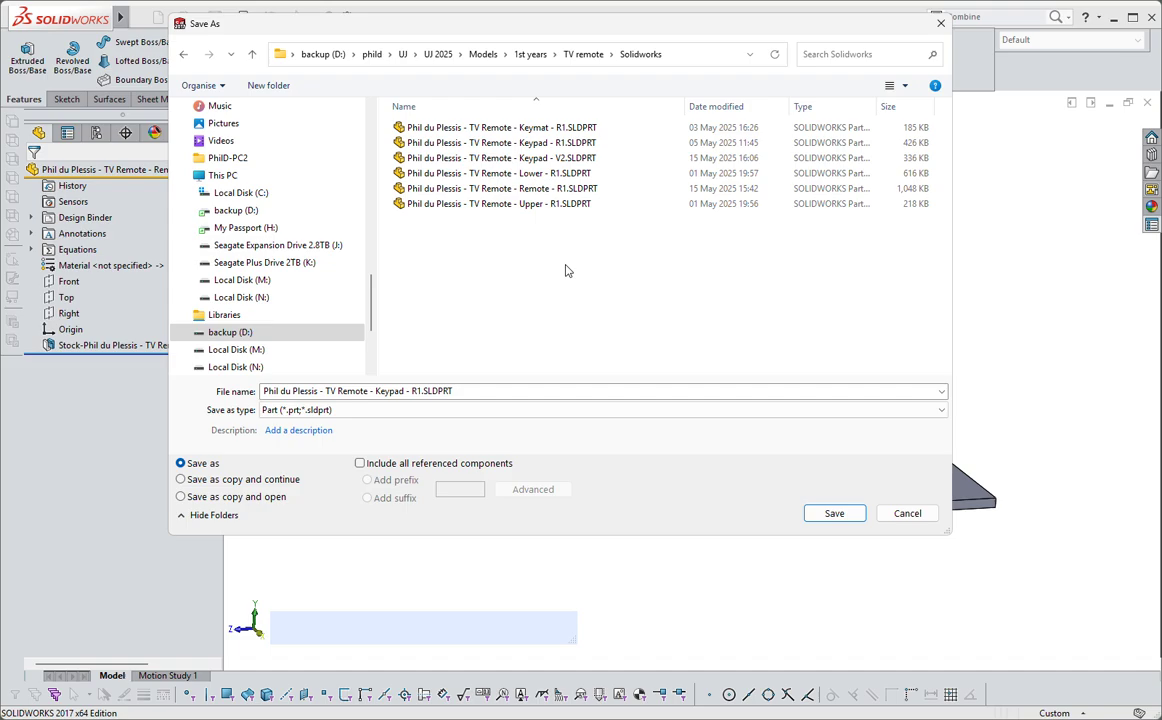
left_click(835, 514)
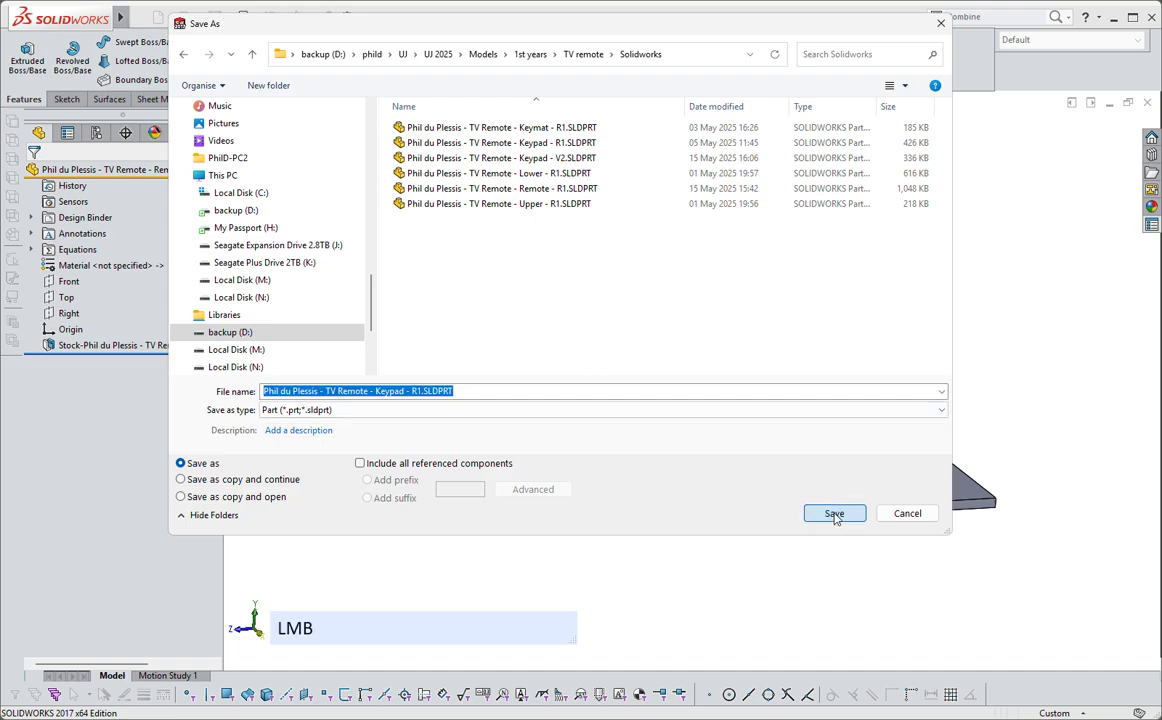
left_click(686, 369)
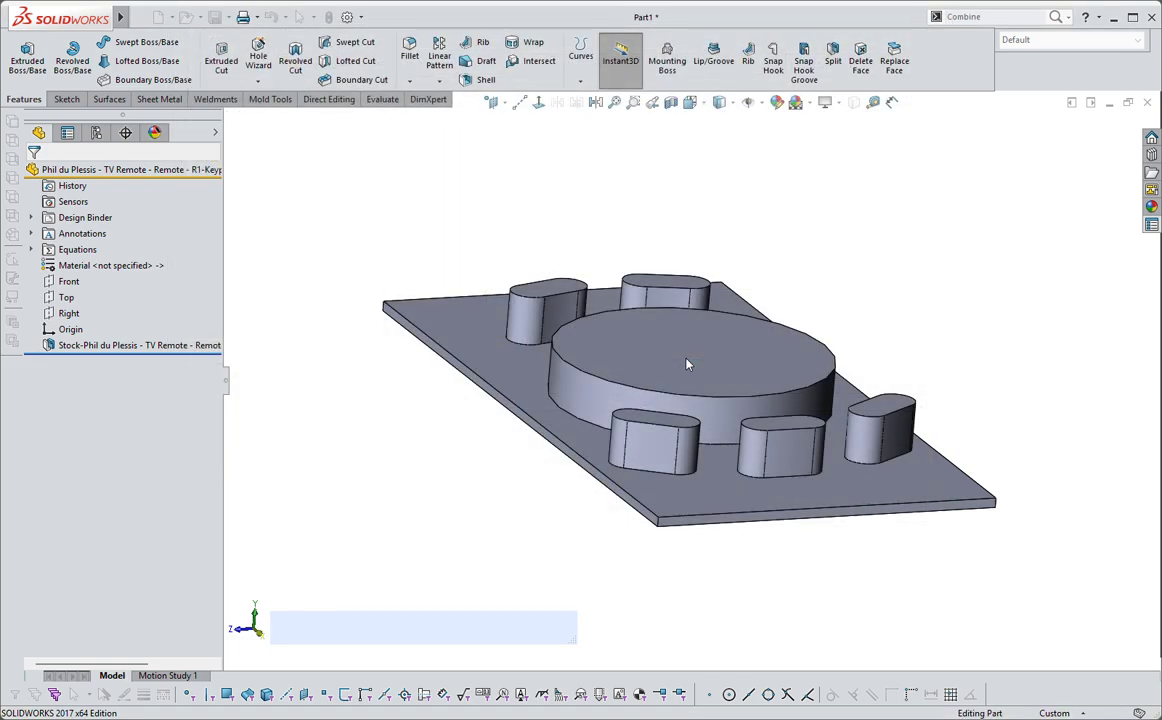
left_click(921, 317)
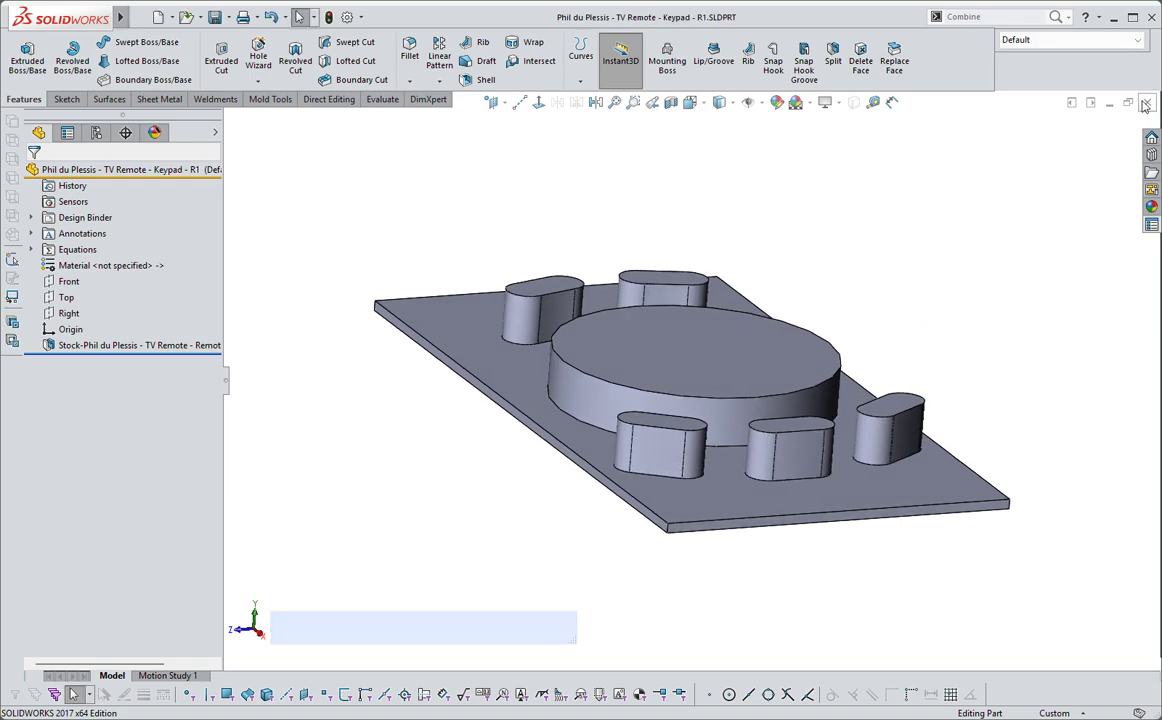
left_click(814, 259)
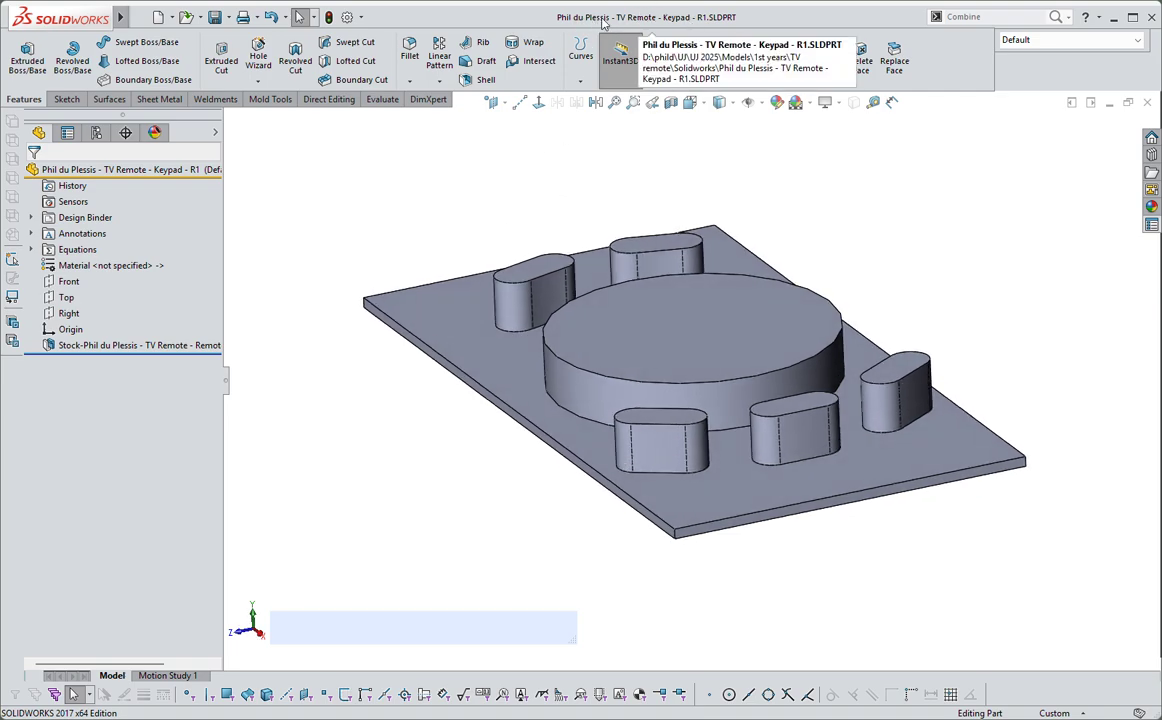
left_click(917, 167)
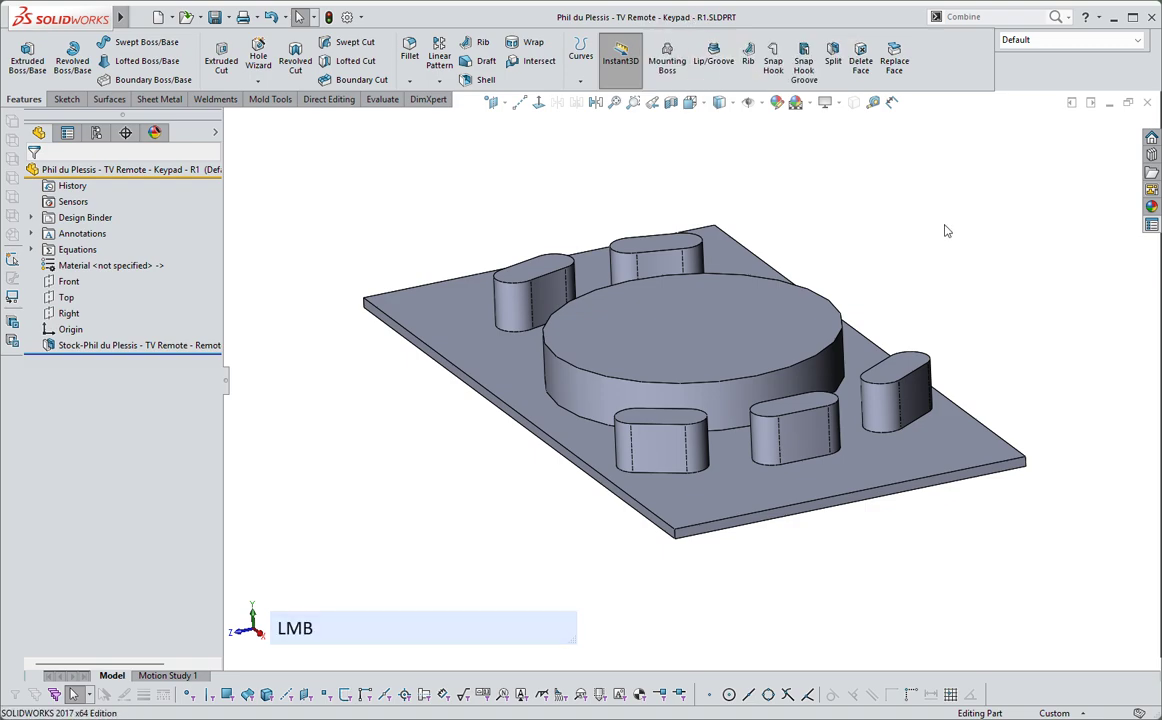
- Switch to the Remote - R1 part and examine the keypad in the housing
right_click_drag(950, 228, 966, 290)
key("ctrl+Tab")
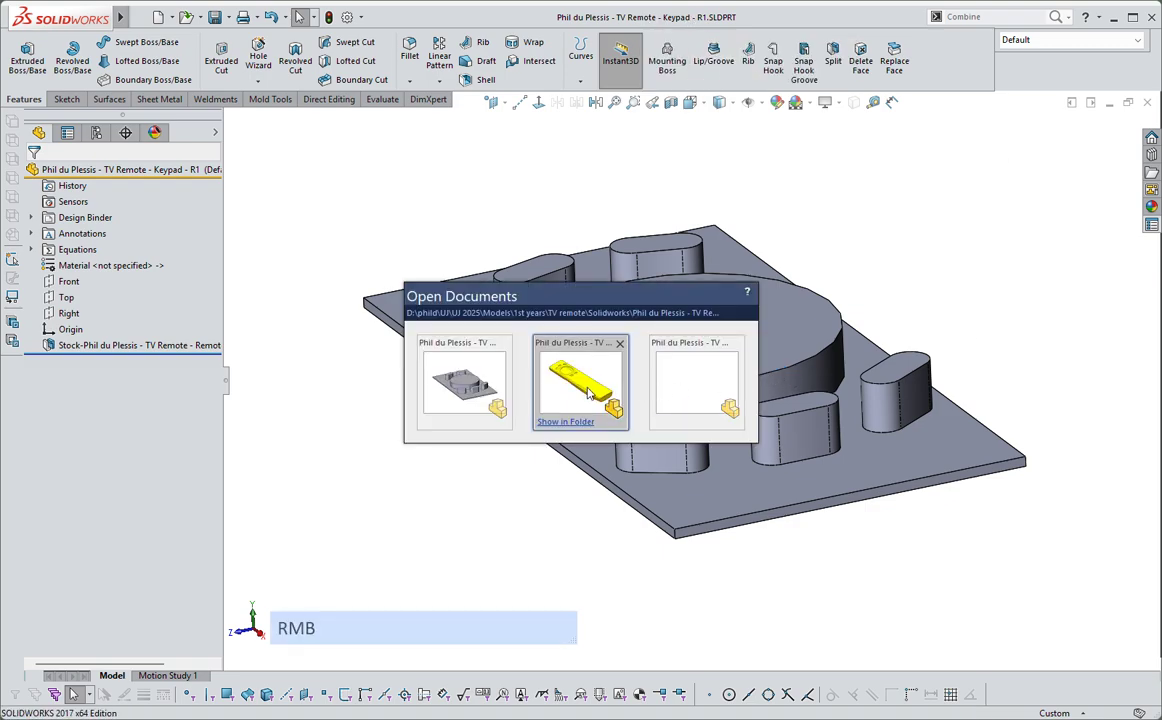
left_click(588, 393)
scroll(590, 370, "down", 3)
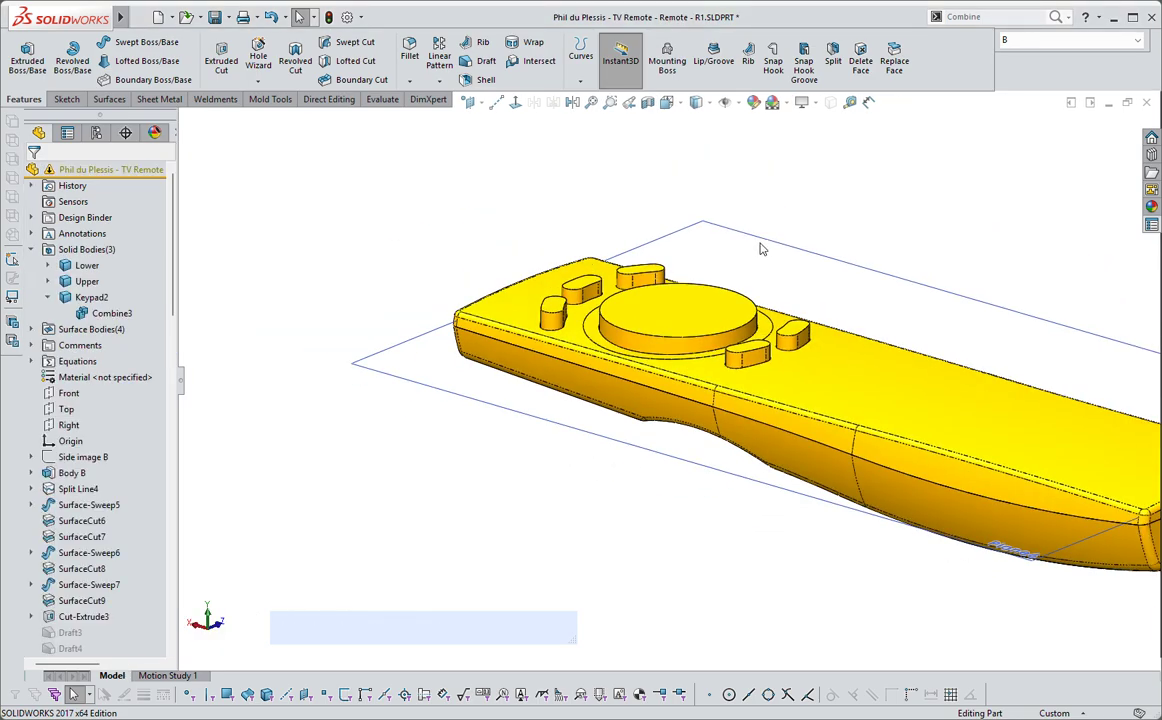
scroll(765, 265, "up", 3)
scroll(765, 265, "down", 2)
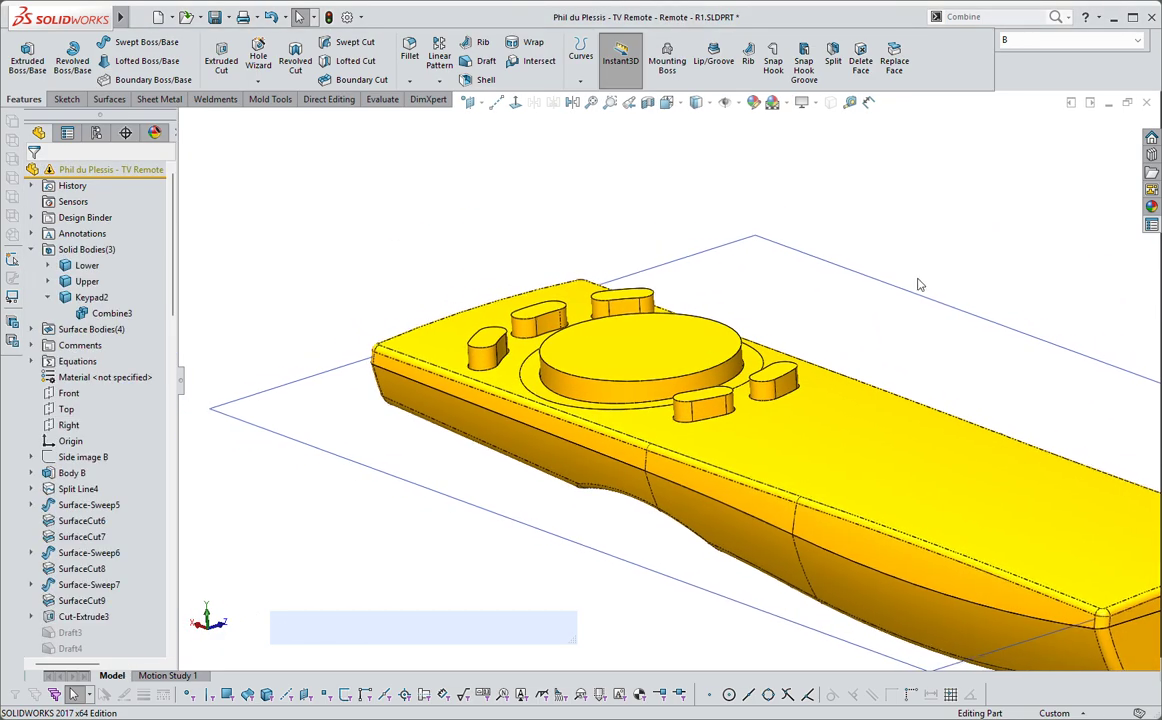
middle_click_drag(920, 285, 948, 244)
- Close the Keypad - V2 document without saving and inspect the derived Keypad - R1 part
key("ctrl+Tab")
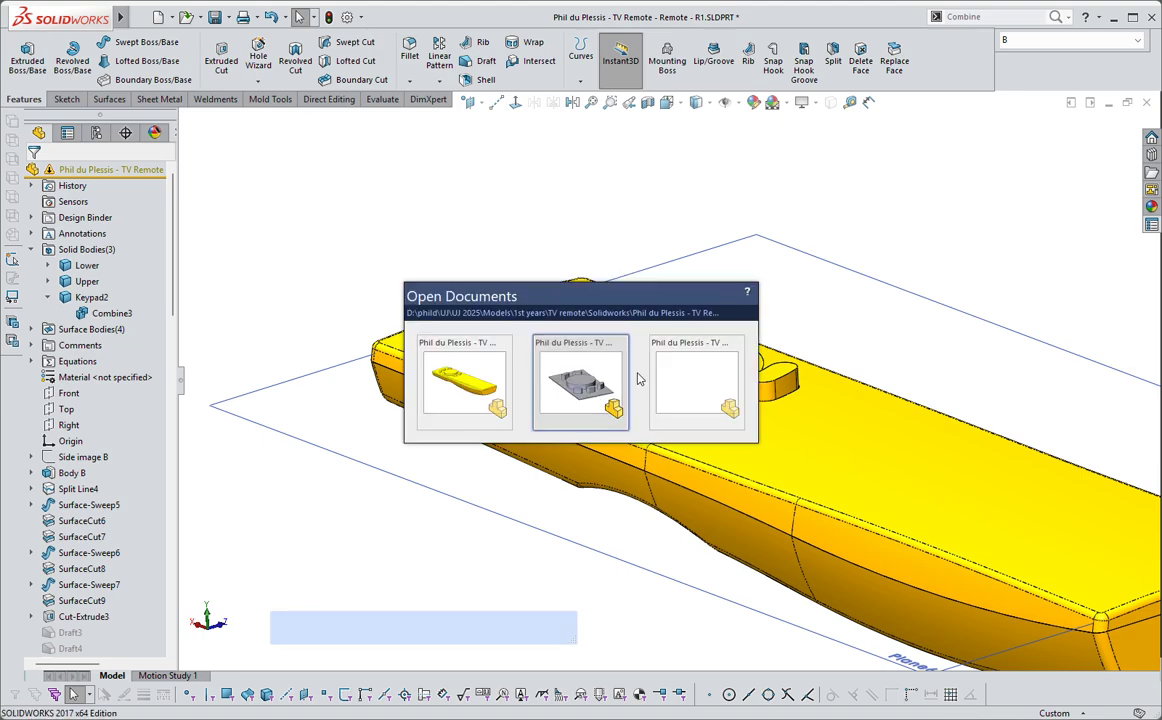
left_click(735, 345)
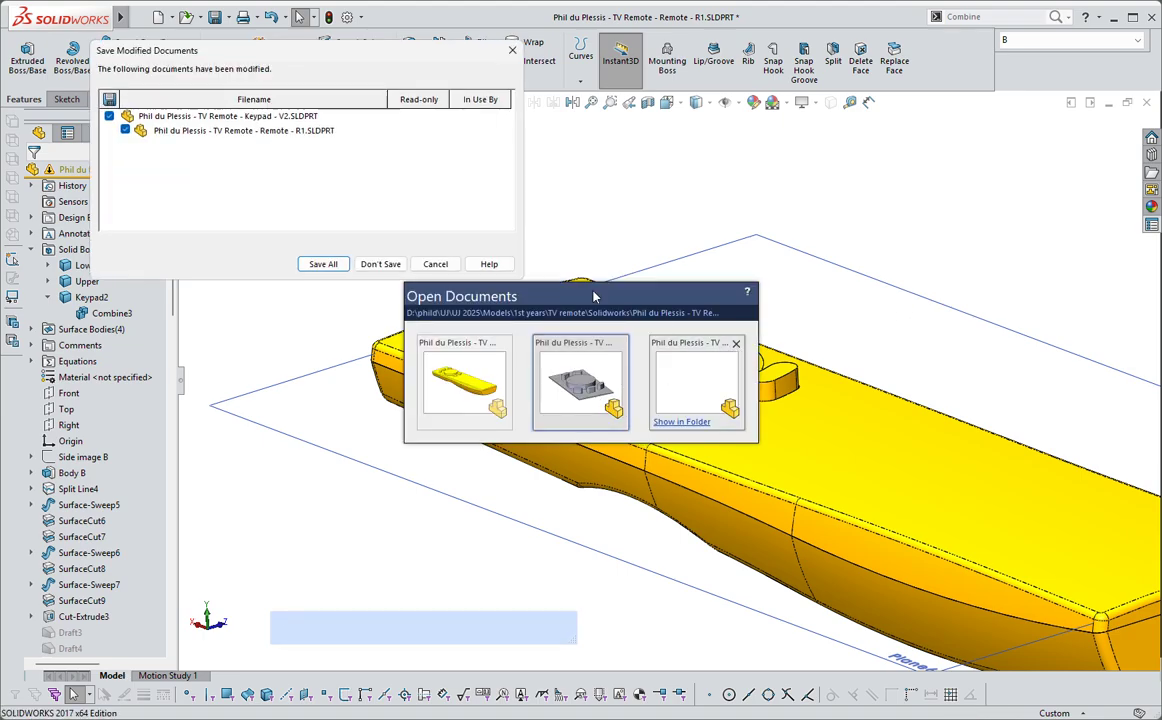
left_click(380, 264)
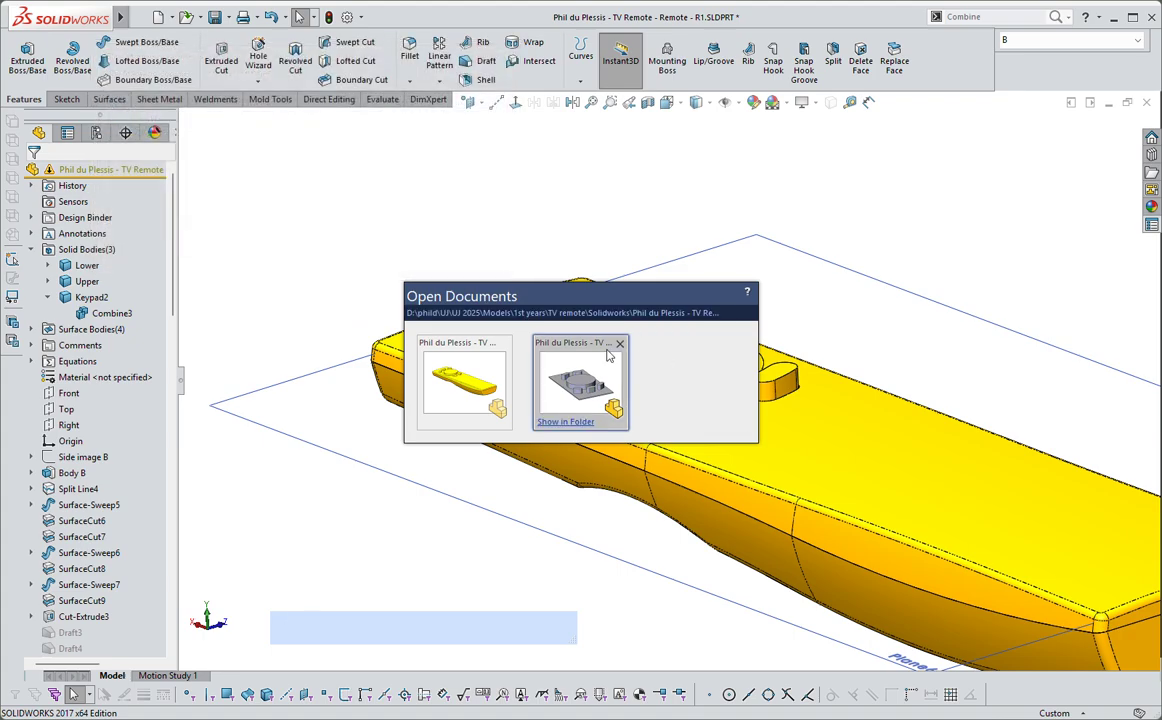
left_click(604, 363)
middle_click_drag(668, 335, 765, 306)
left_click(637, 394)
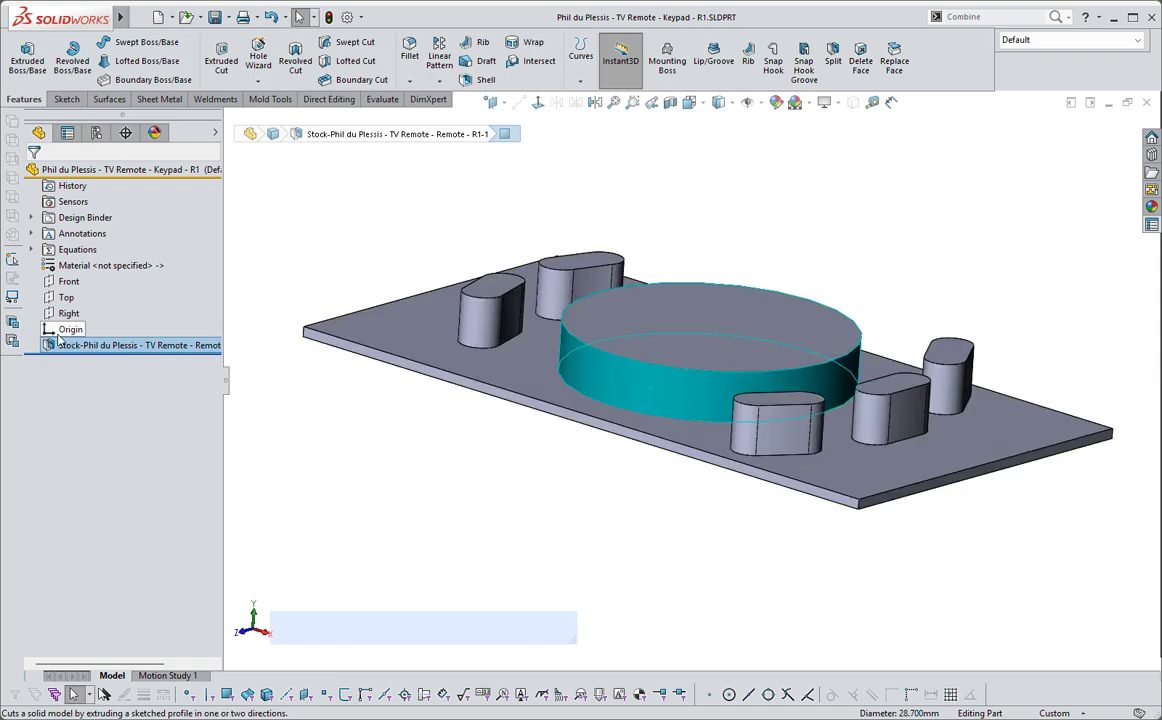
left_click(815, 170)
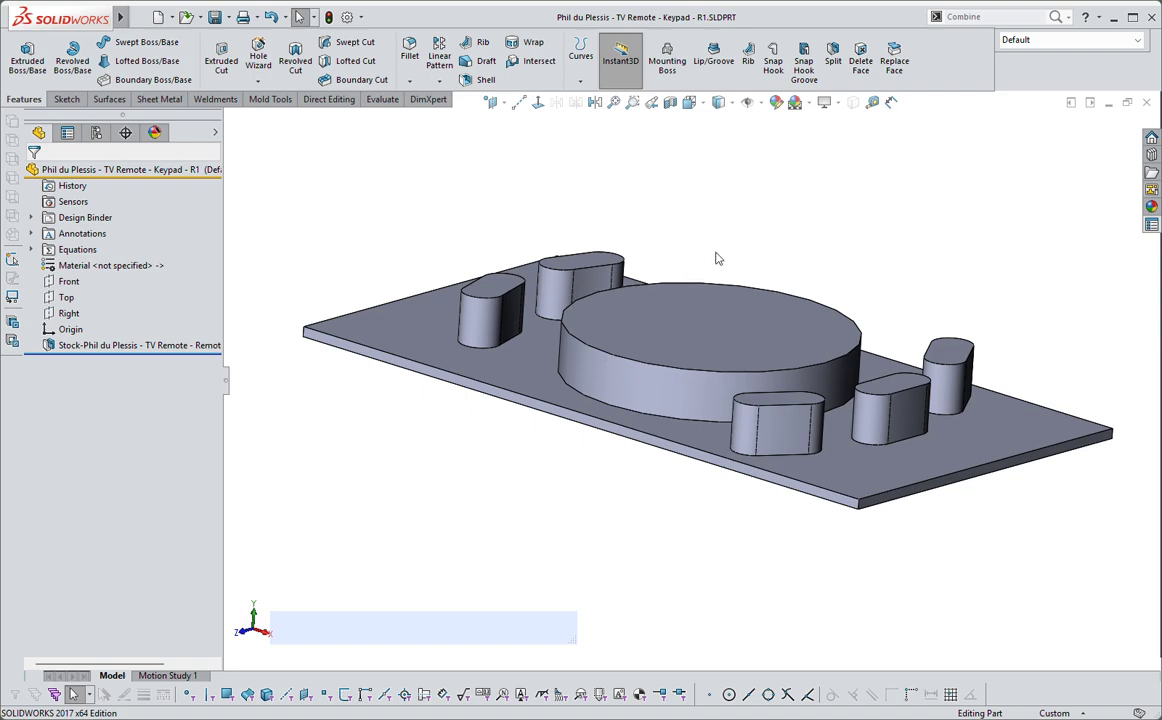
- Return to the Remote - R1 part and hide the reference plane Plane6
right_click_drag(820, 190, 835, 262)
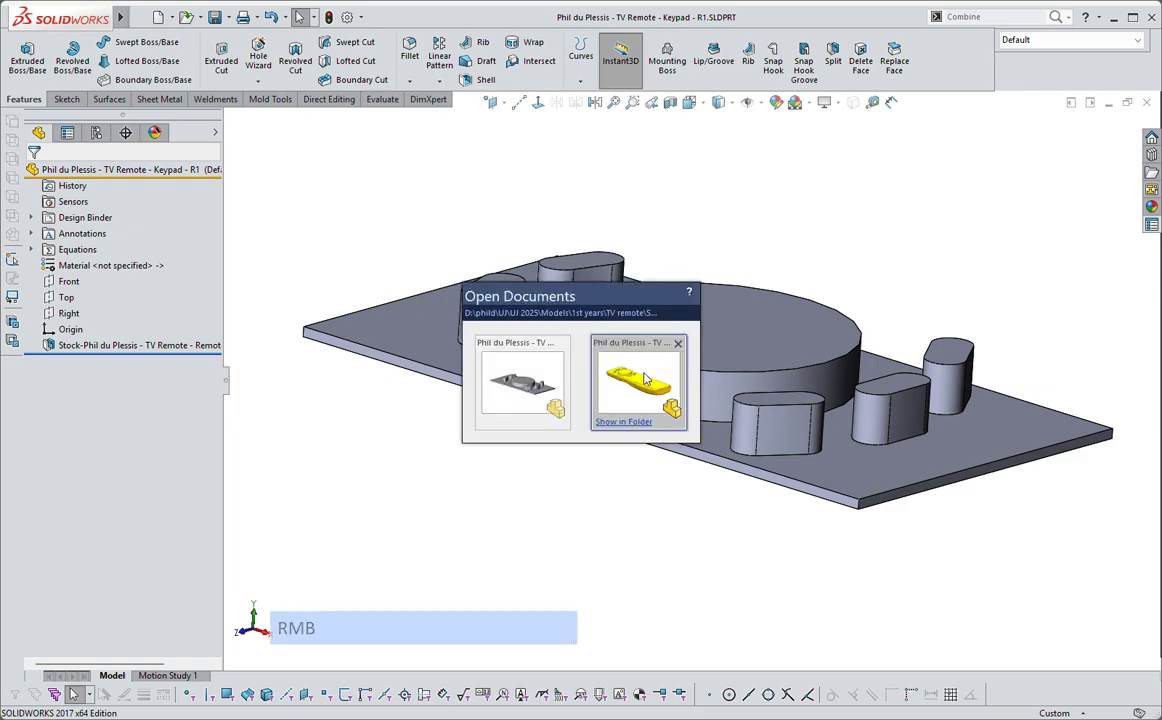
left_click(645, 378)
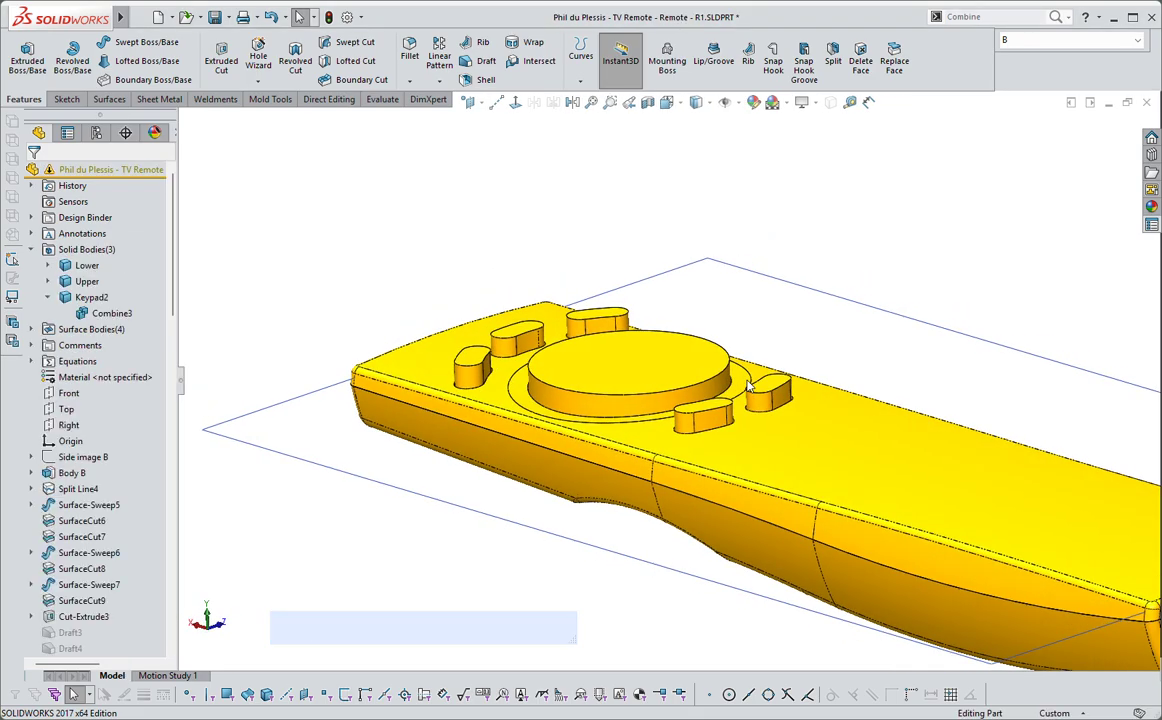
middle_click_drag(750, 386, 785, 401)
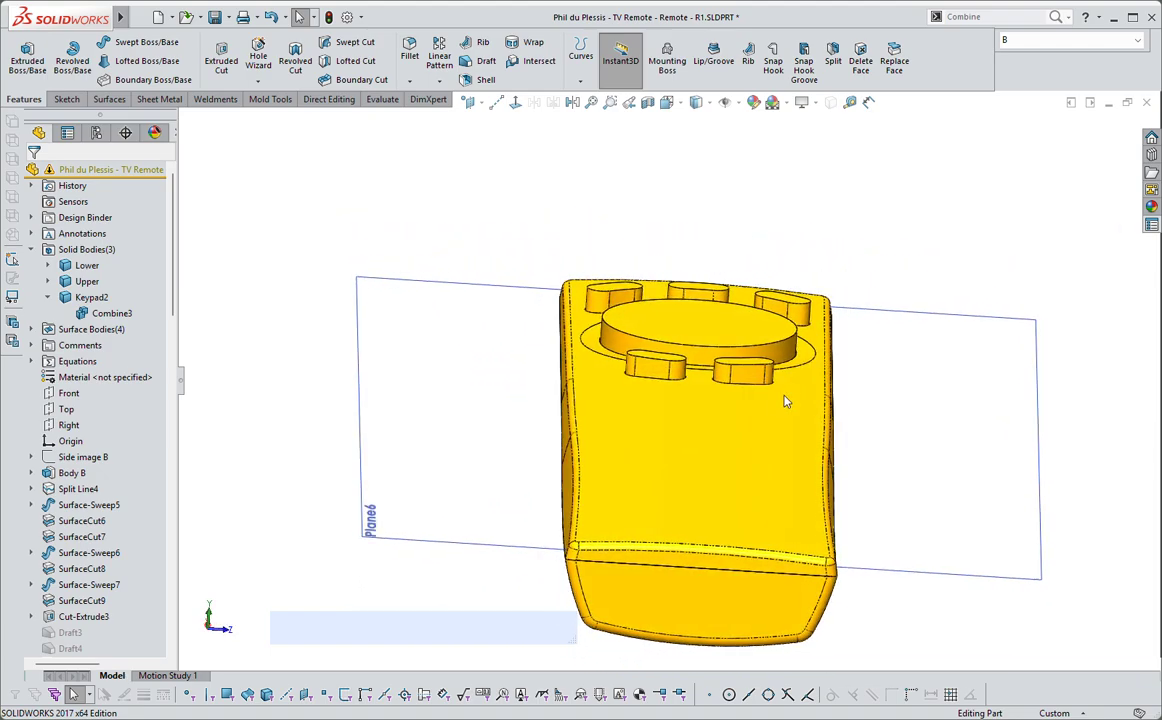
left_click(785, 401)
left_click(542, 510)
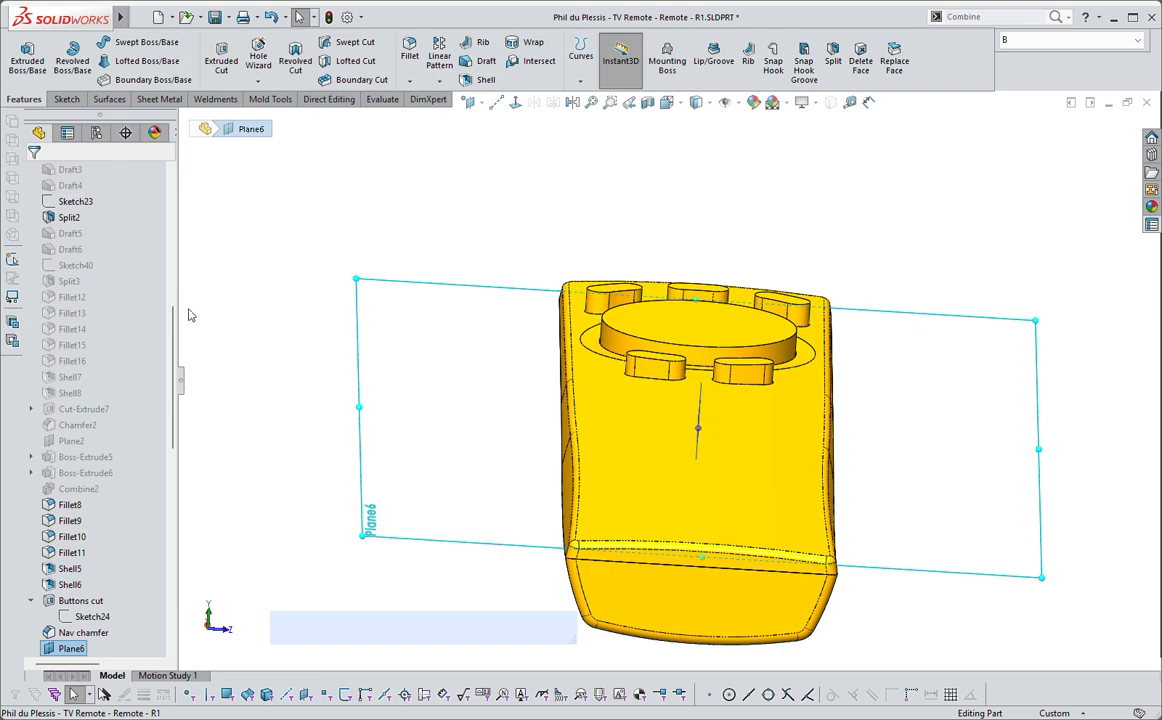
left_click(360, 331)
left_click(446, 195)
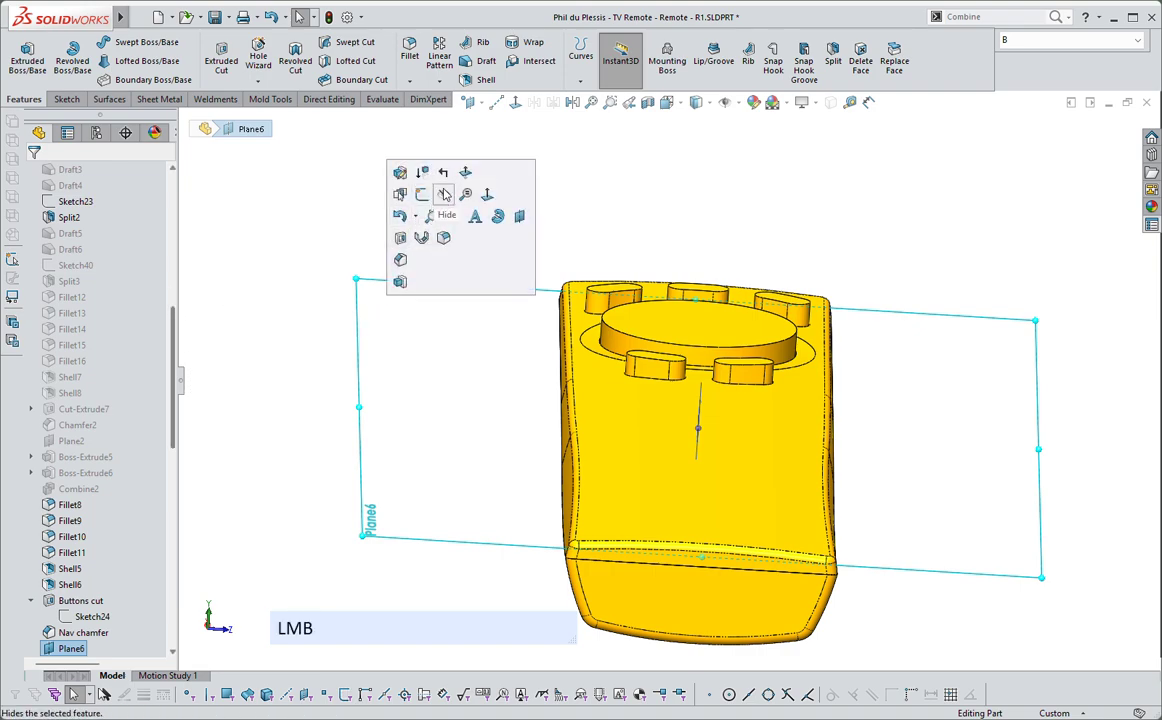
- On the Right plane, sketch an arc offset 0.2 mm above the housing's curved upper edge
left_click_drag(173, 316, 148, 194)
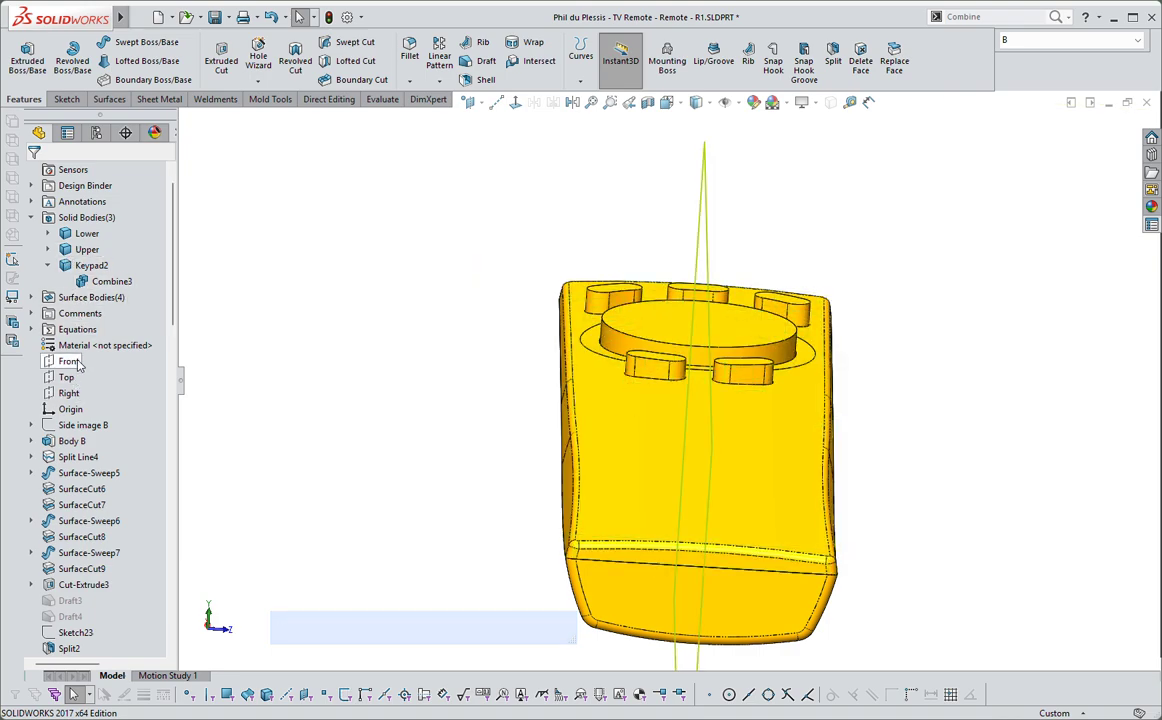
left_click(70, 393)
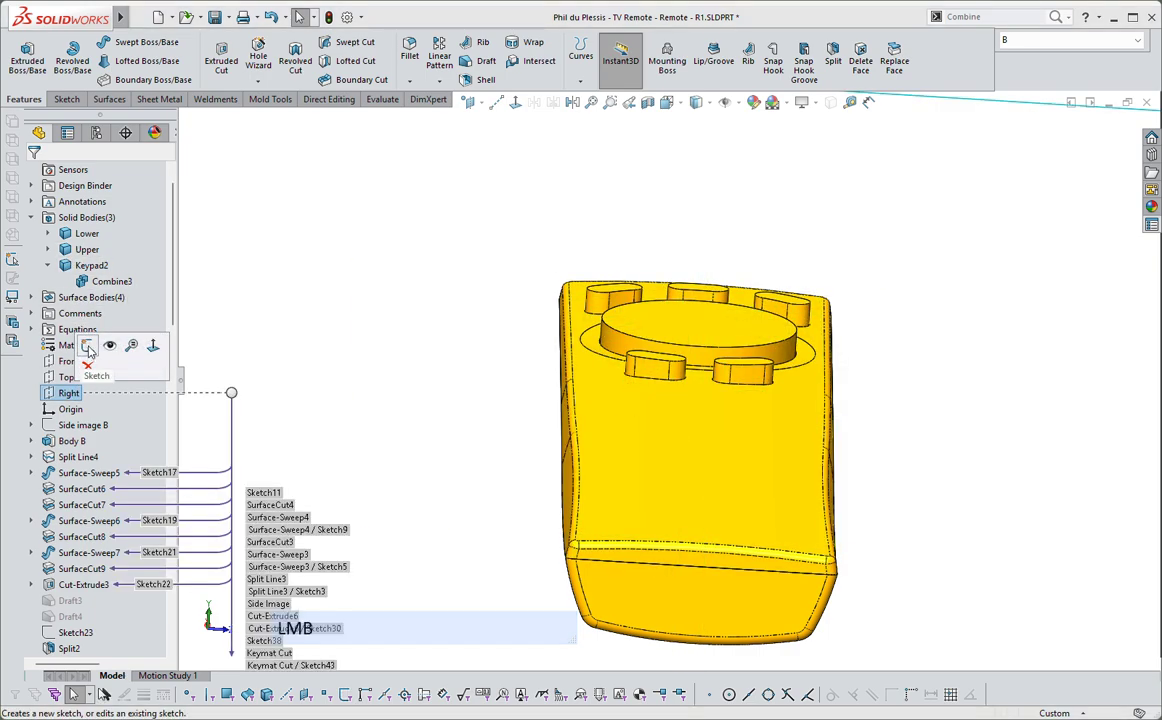
left_click(88, 347)
scroll(962, 278, "down", 1)
scroll(962, 278, "up", 3)
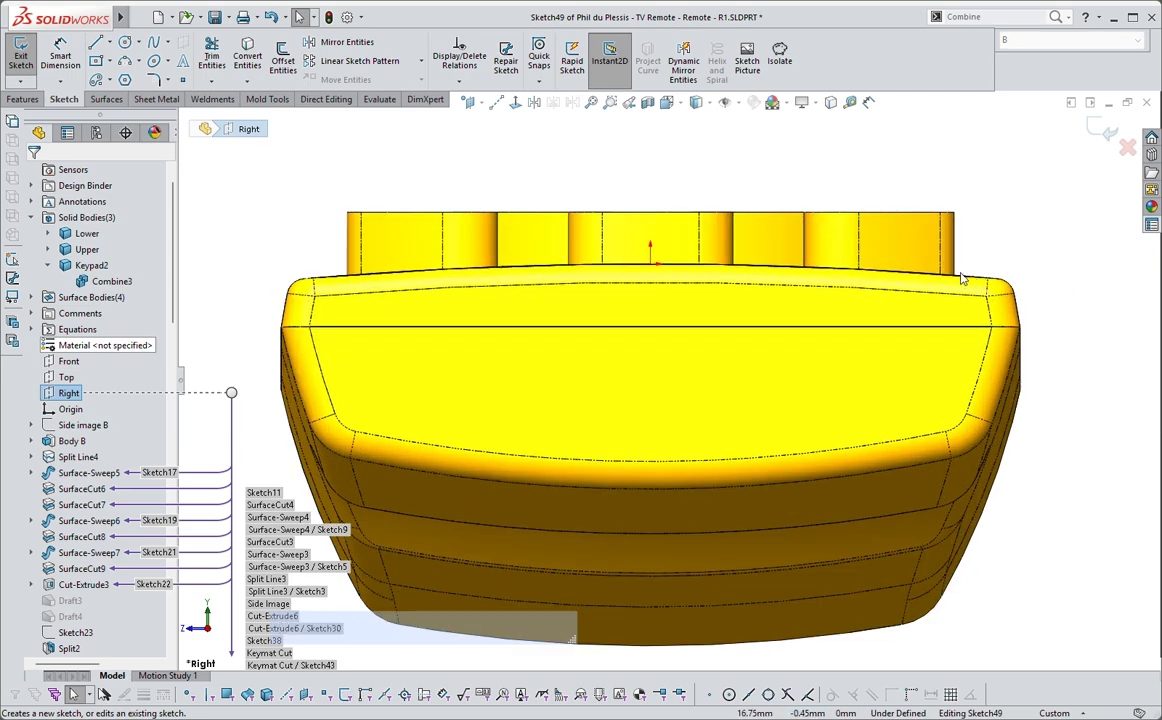
left_click(966, 284)
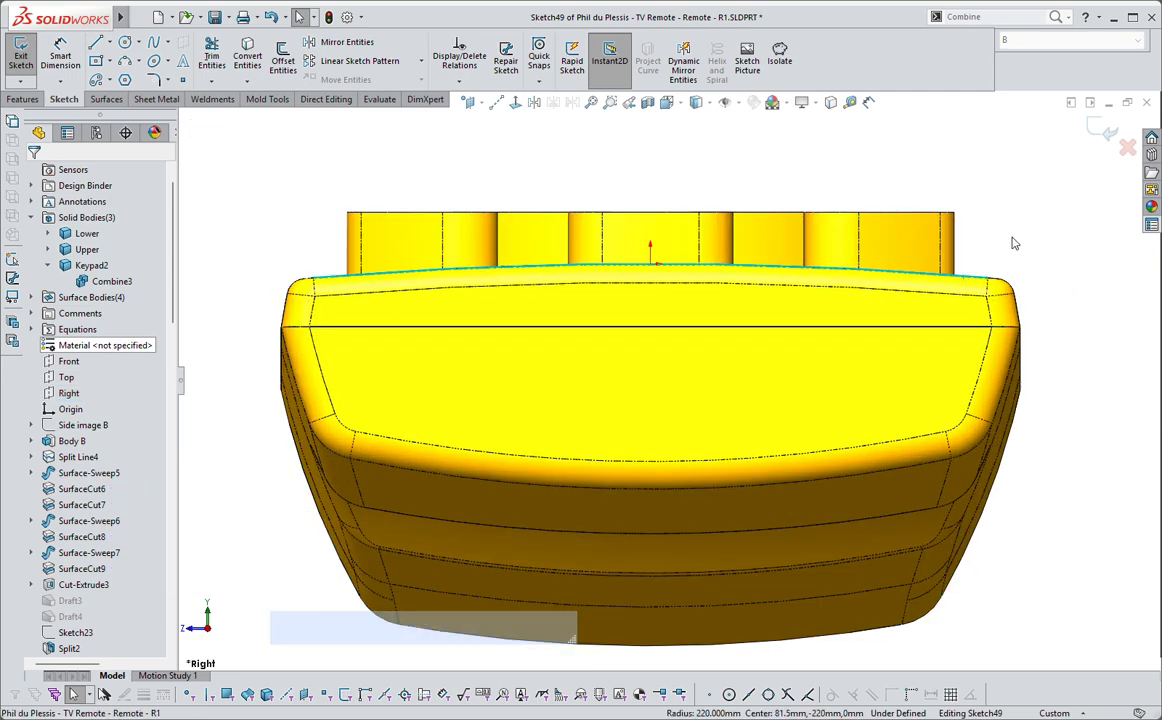
right_click_drag(1013, 243, 1070, 295)
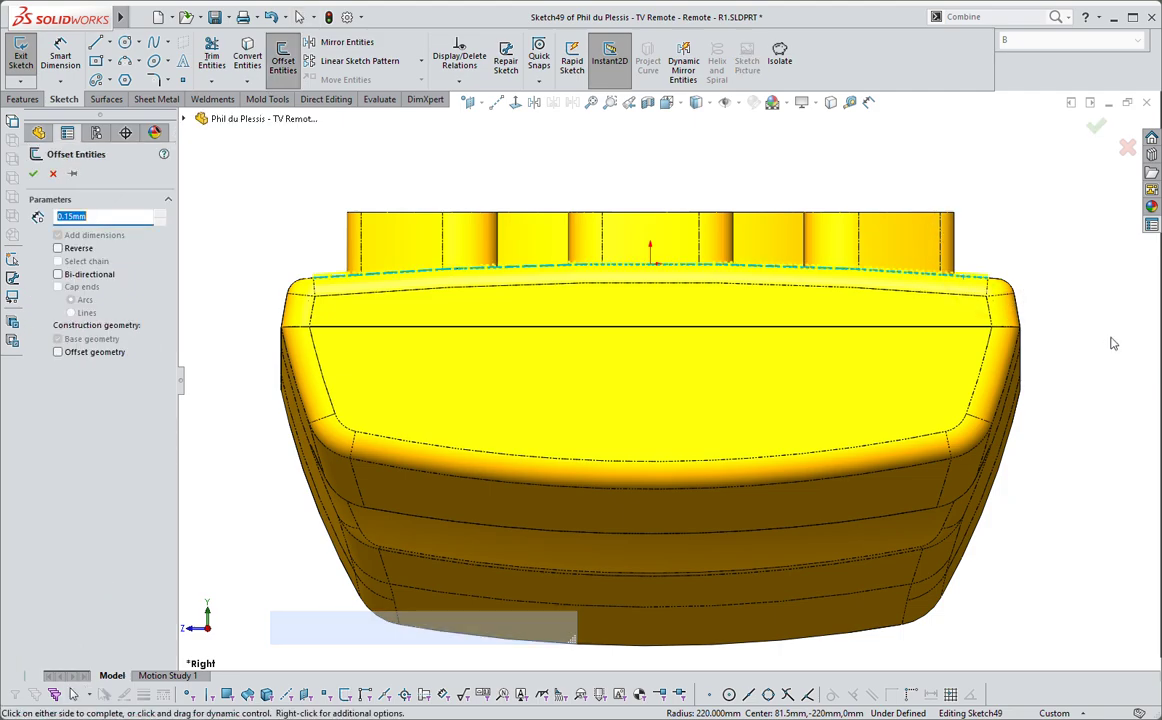
type(".")
left_click(33, 174)
scroll(652, 290, "up", 3)
scroll(650, 285, "down", 2)
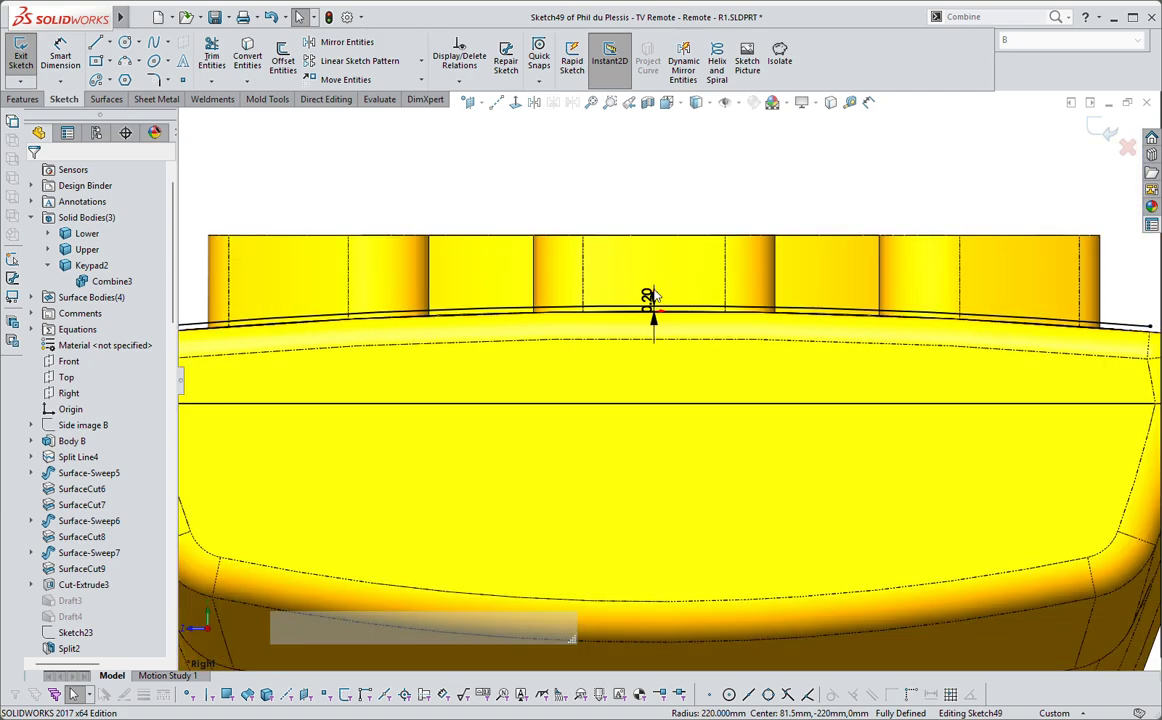
- Move the 0.20 offset dimension clear above the buttons and close the sketch
scroll(655, 296, "down", 1)
left_click_drag(652, 308, 772, 171)
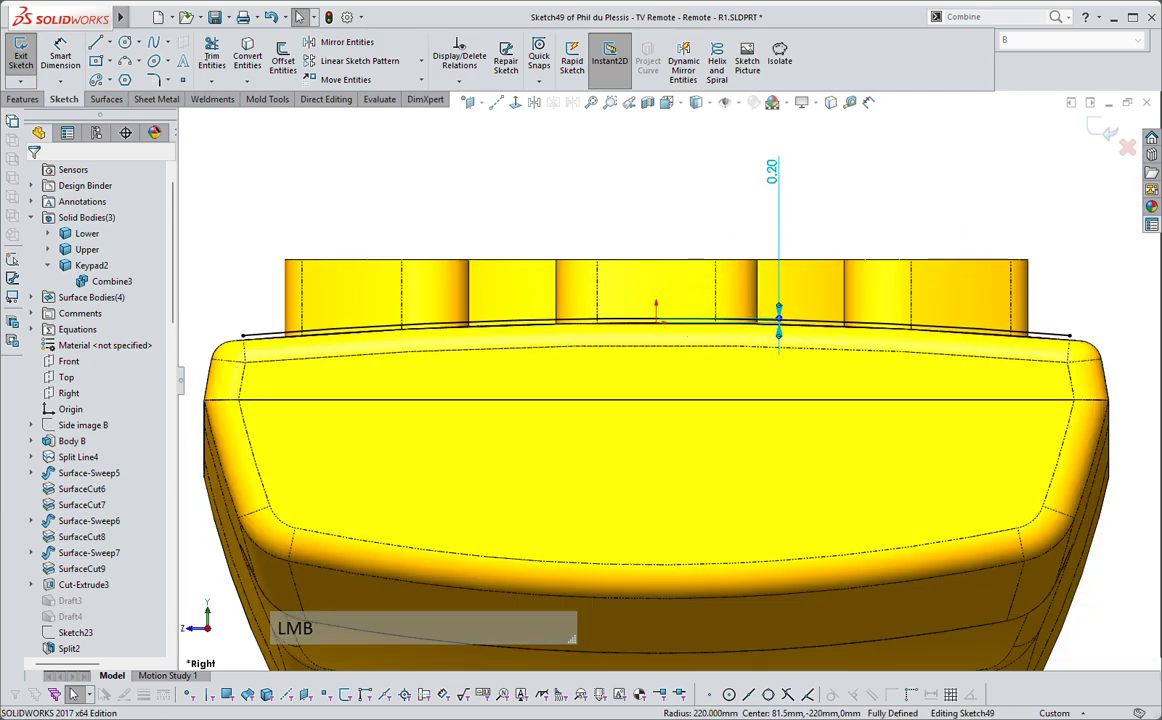
left_click(925, 213)
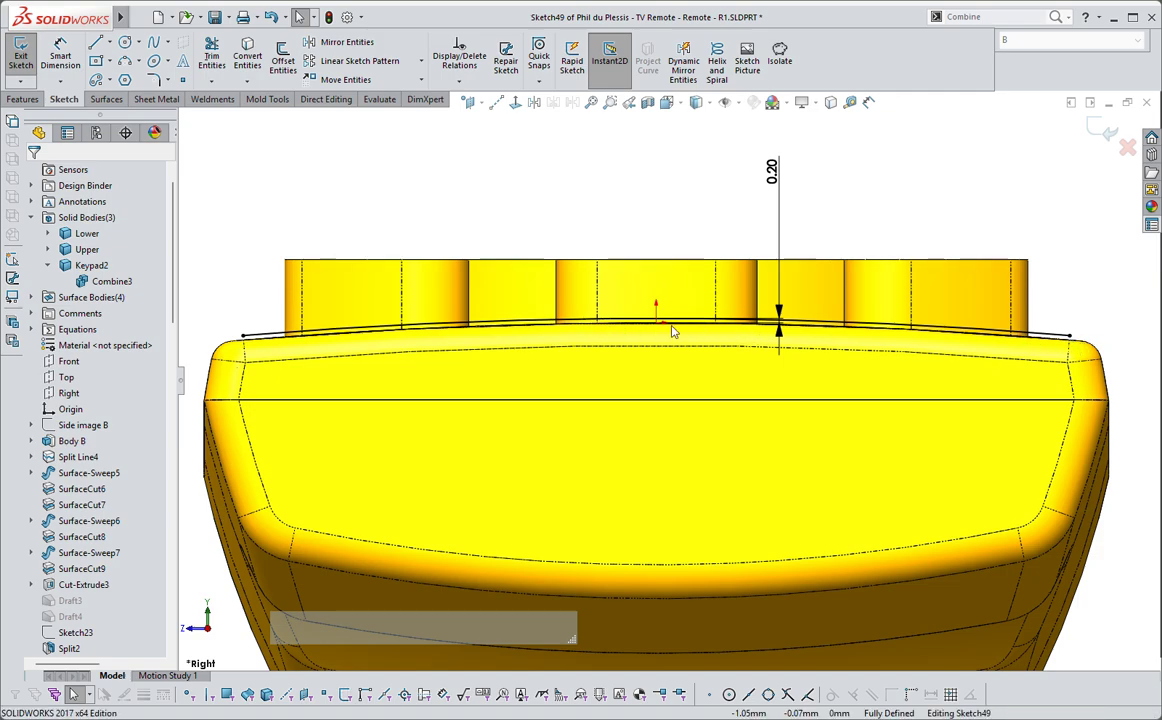
left_click(1071, 339)
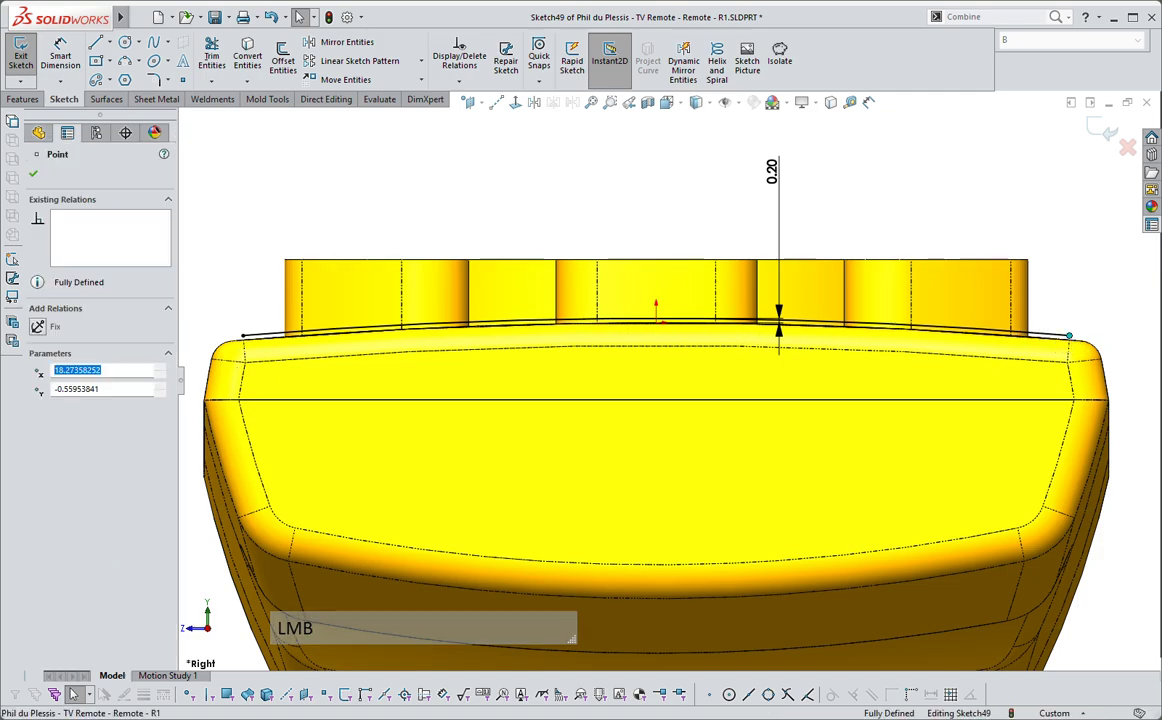
left_click(1024, 306)
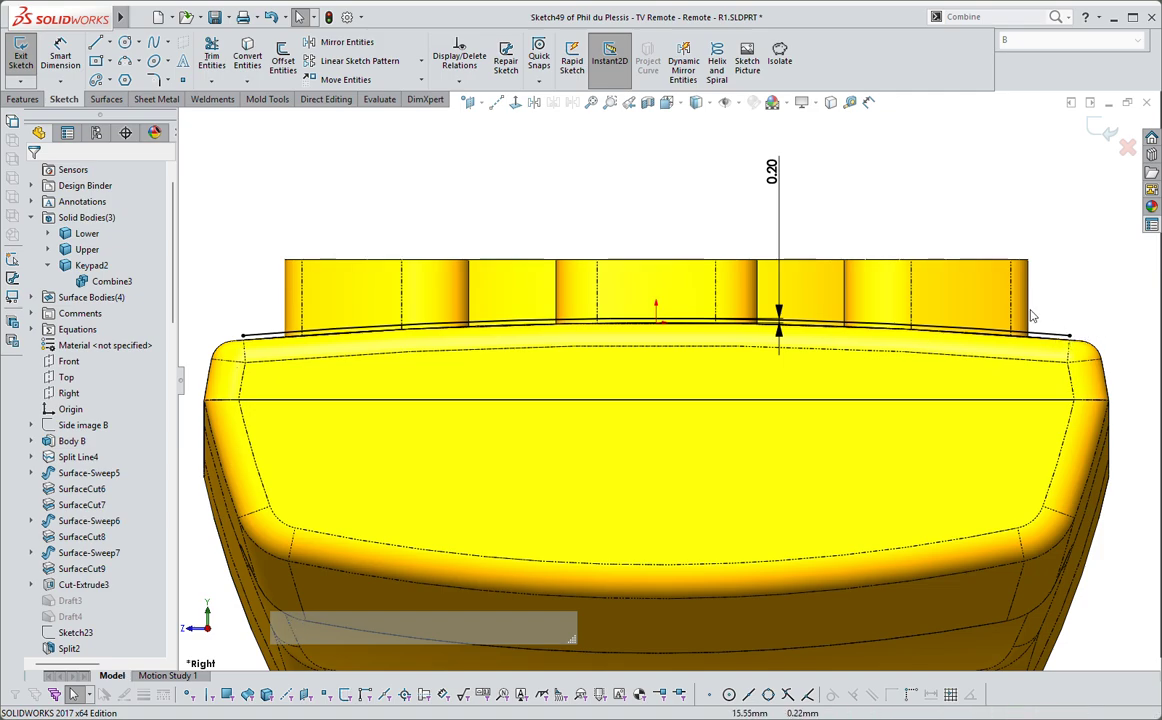
scroll(960, 288, "up", 4)
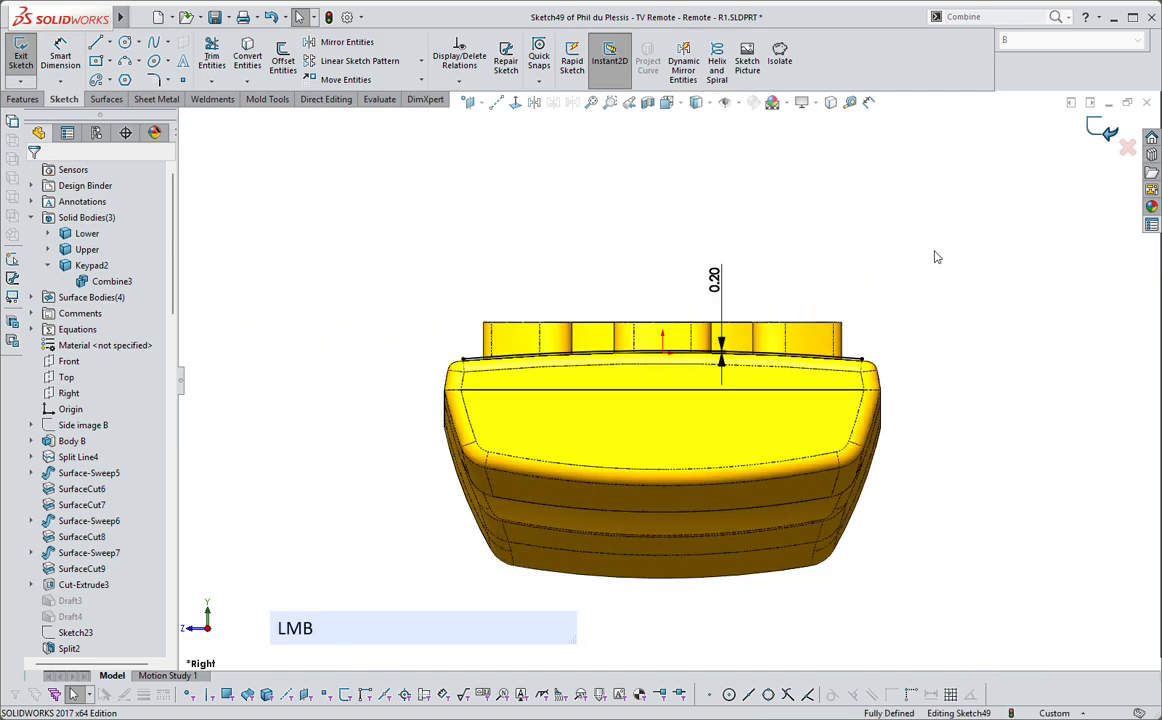
left_click(947, 282)
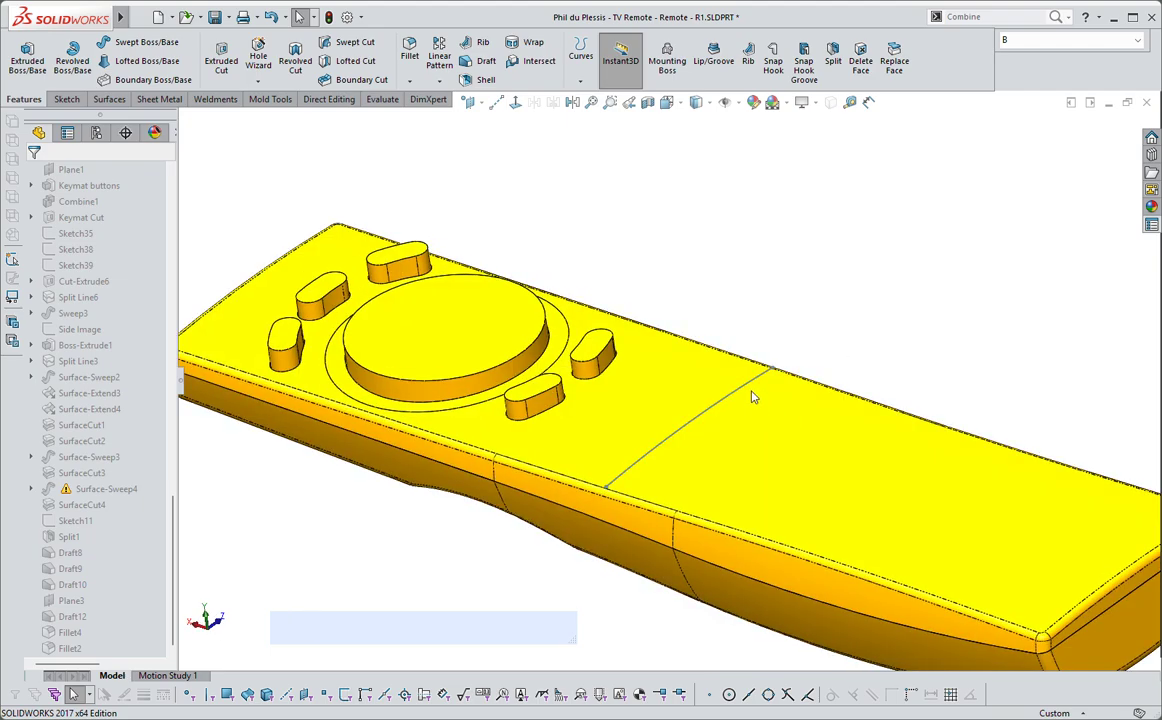
- Cut-extrude the offset arc Through All in both directions, with the cut side flipped upward to trim the button tops
right_click(698, 168)
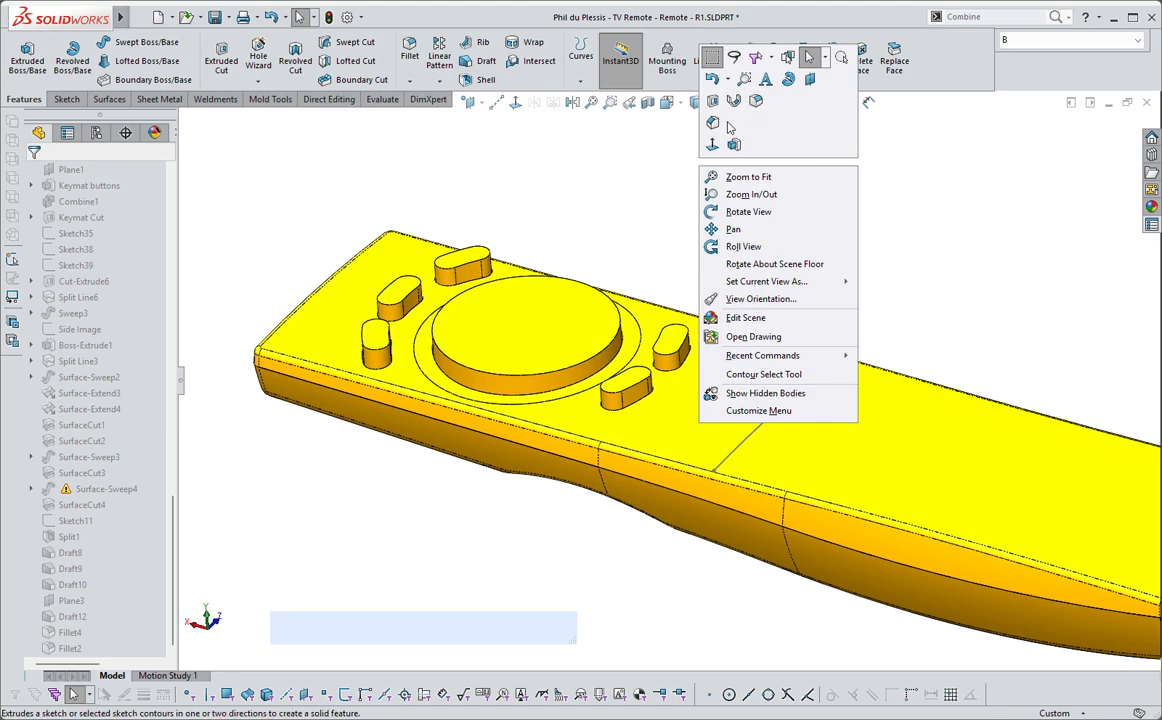
left_click(713, 101)
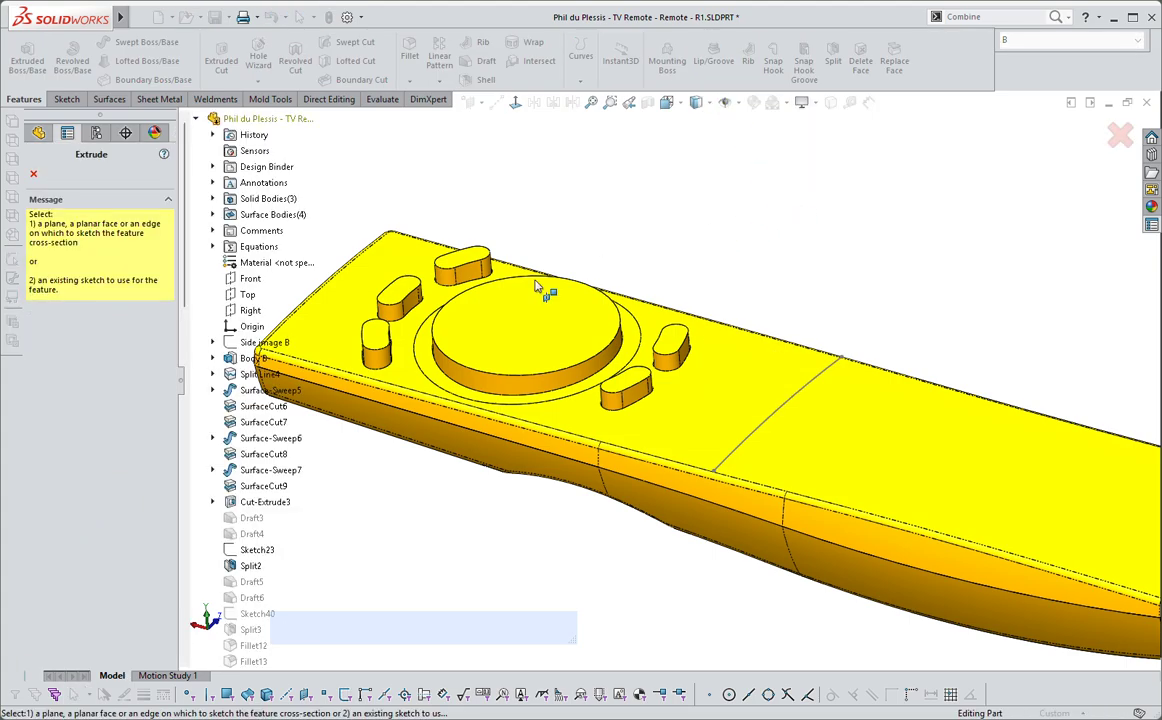
left_click(790, 408)
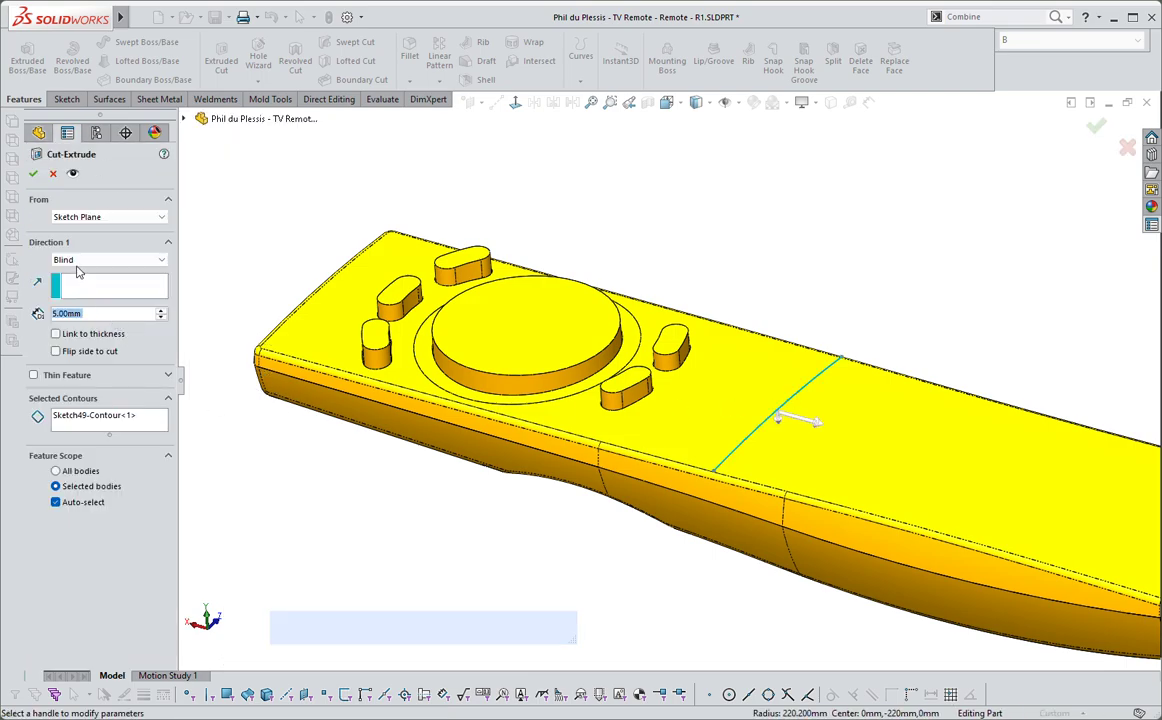
left_click(79, 263)
left_click(77, 287)
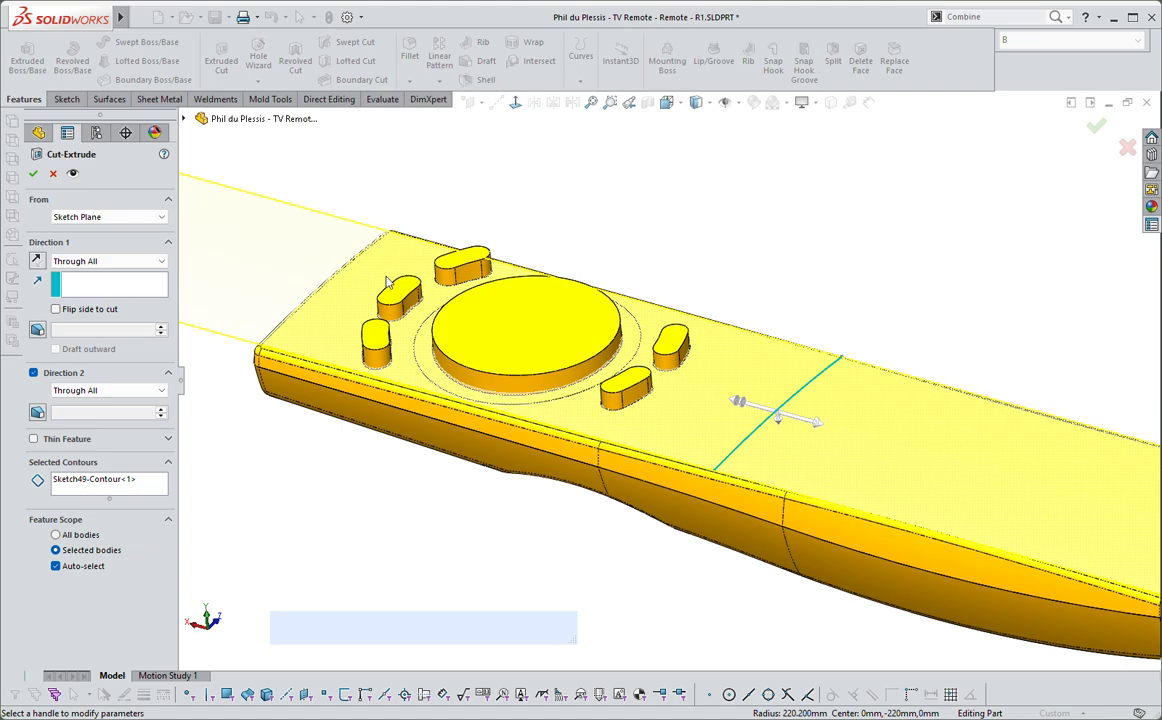
middle_click_drag(388, 283, 781, 432)
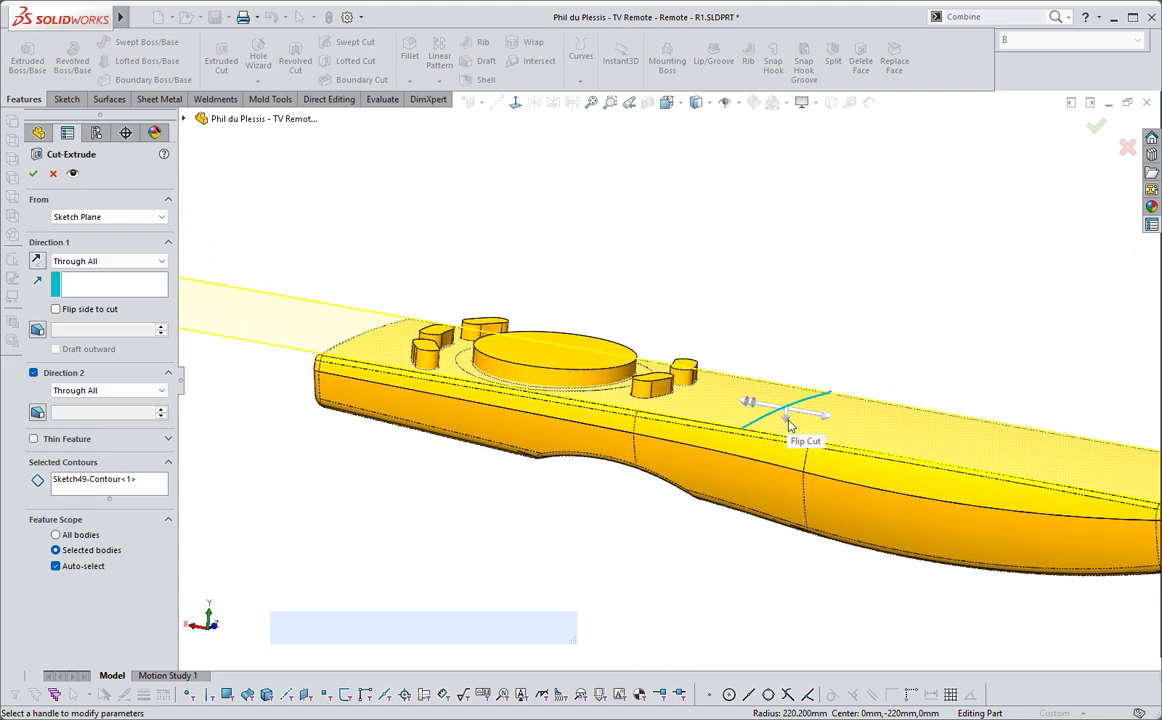
left_click(788, 424)
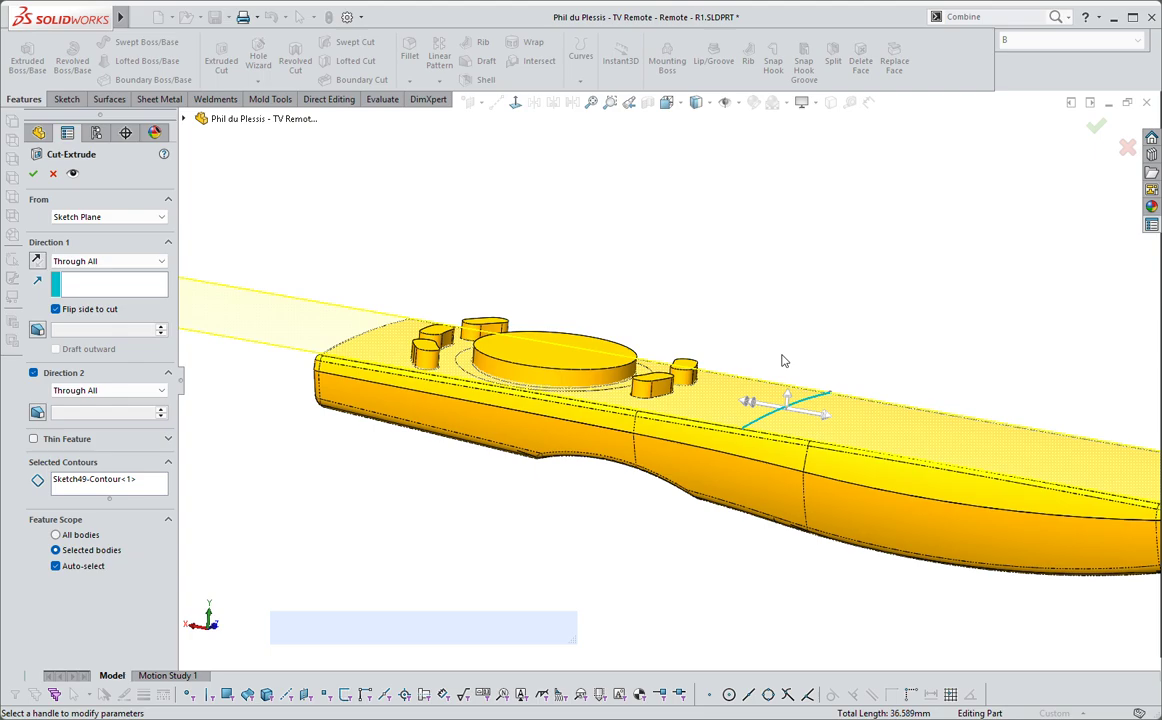
left_click(34, 177)
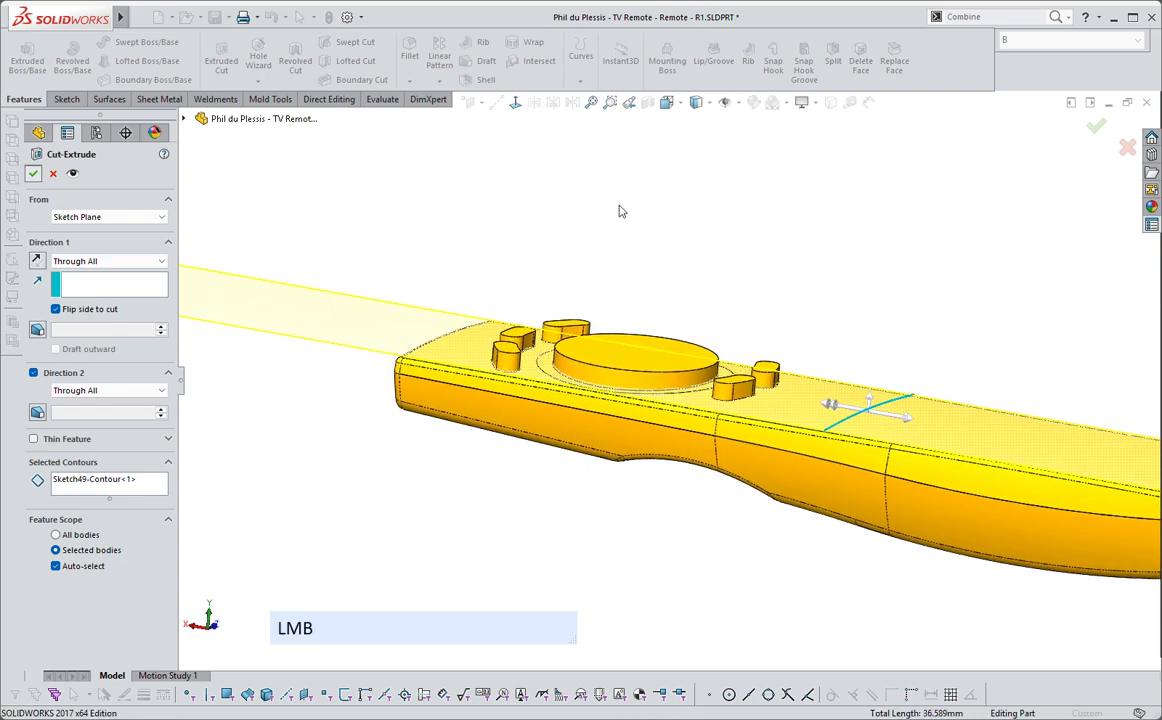
left_click(638, 254)
middle_click_drag(636, 256, 756, 288)
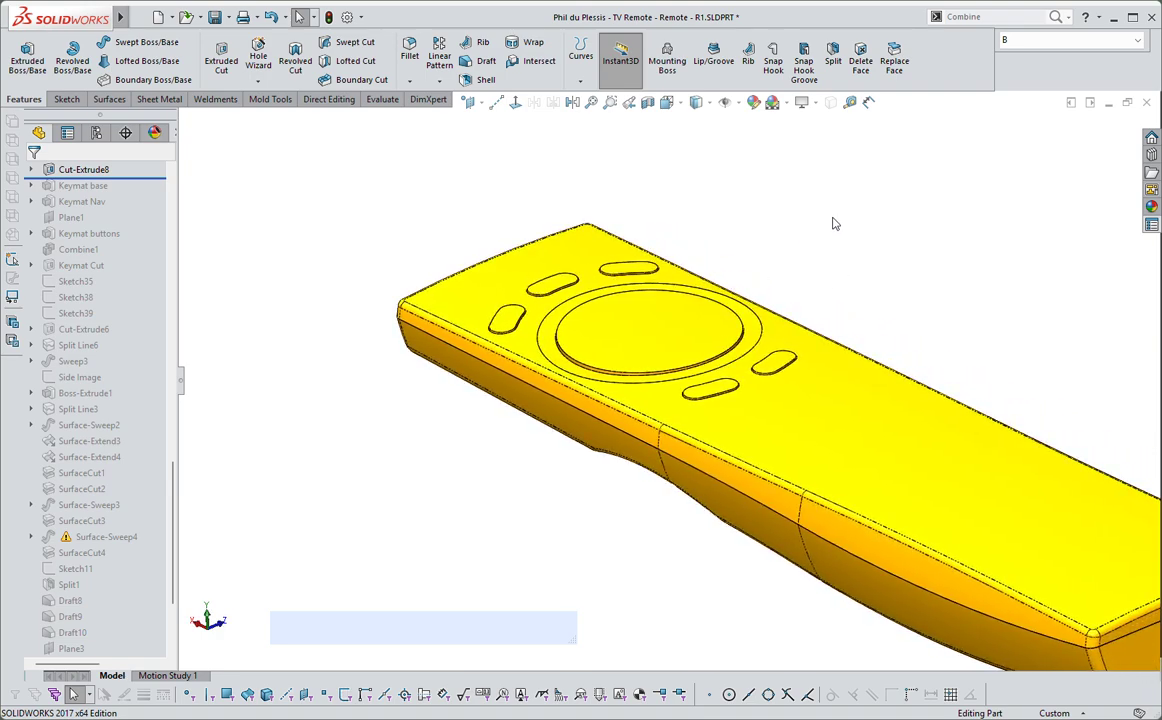
- Switch to the Keypad - R1 part and examine its base and buttons
right_click_drag(865, 212, 790, 296)
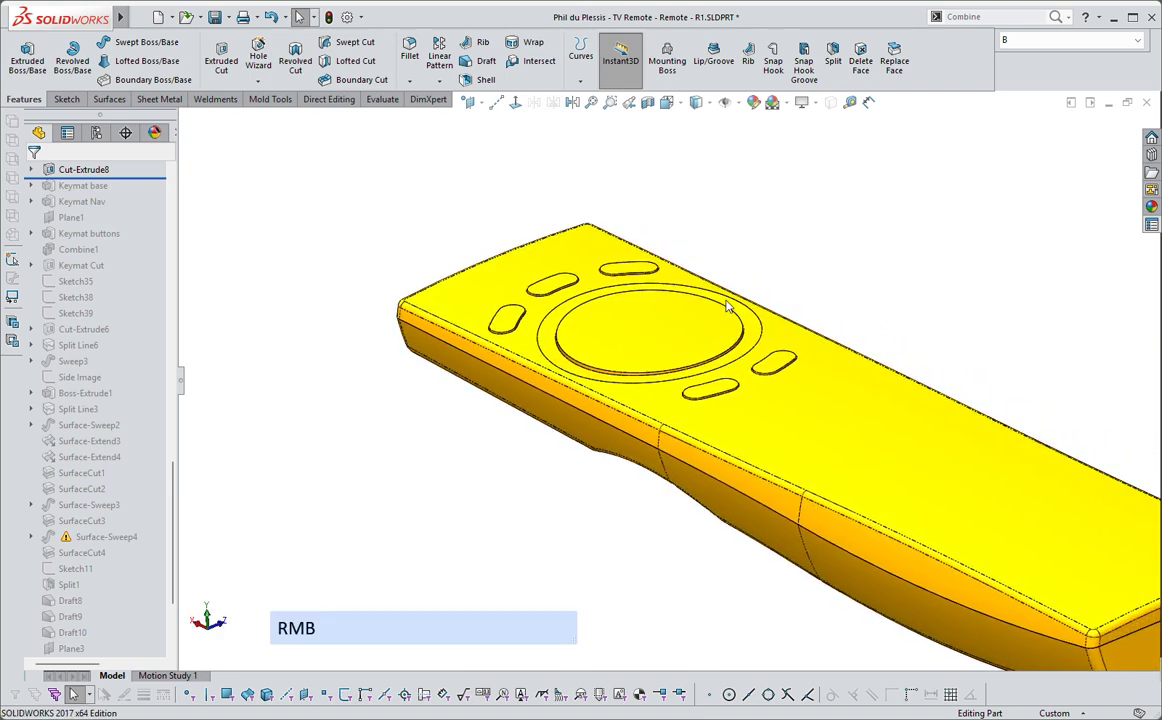
left_click(643, 390)
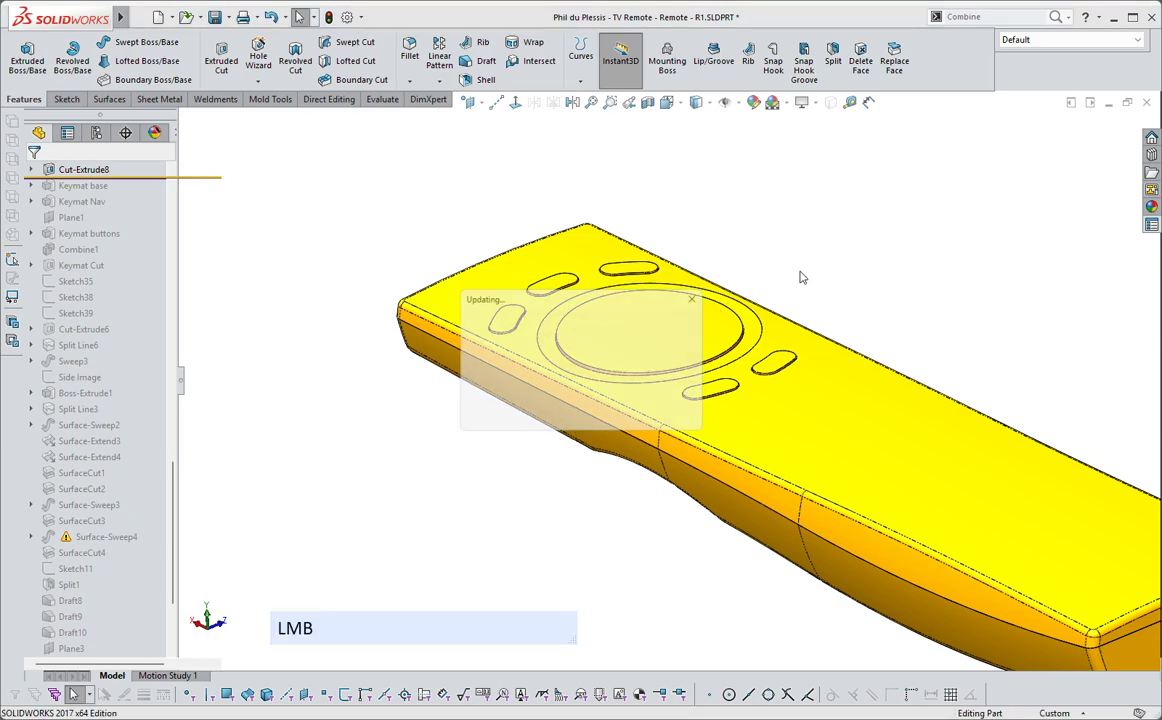
left_click(817, 257)
middle_click_drag(843, 390, 598, 281)
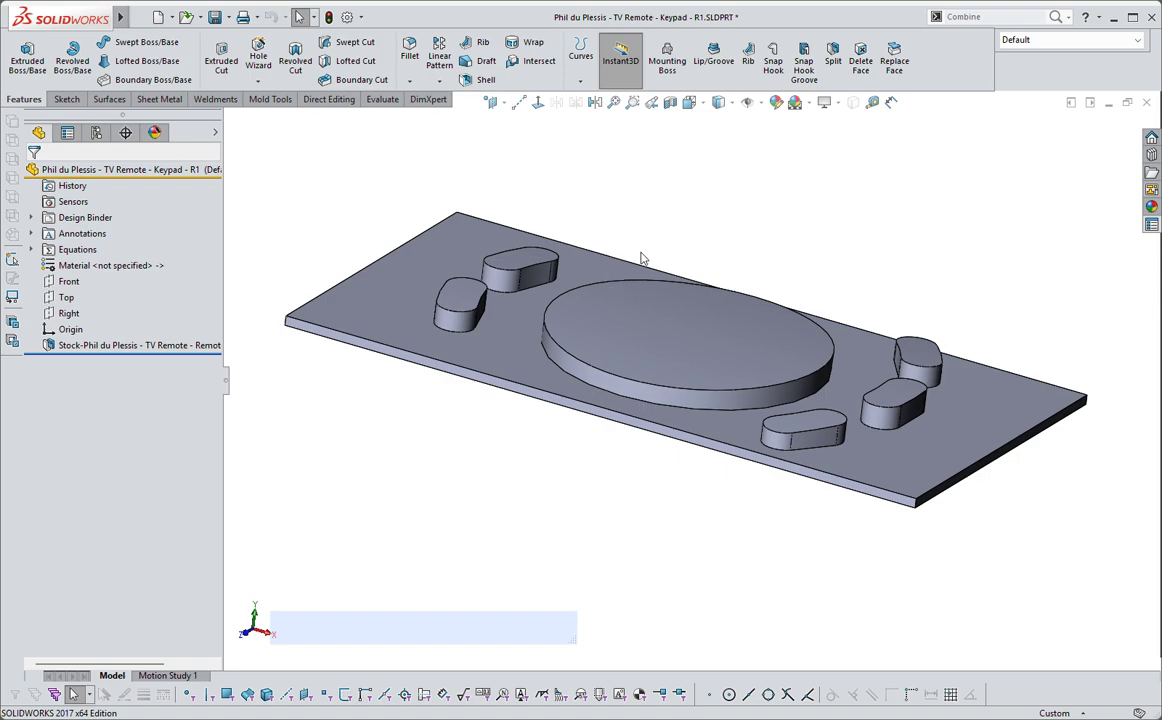
middle_click_drag(732, 225, 721, 143)
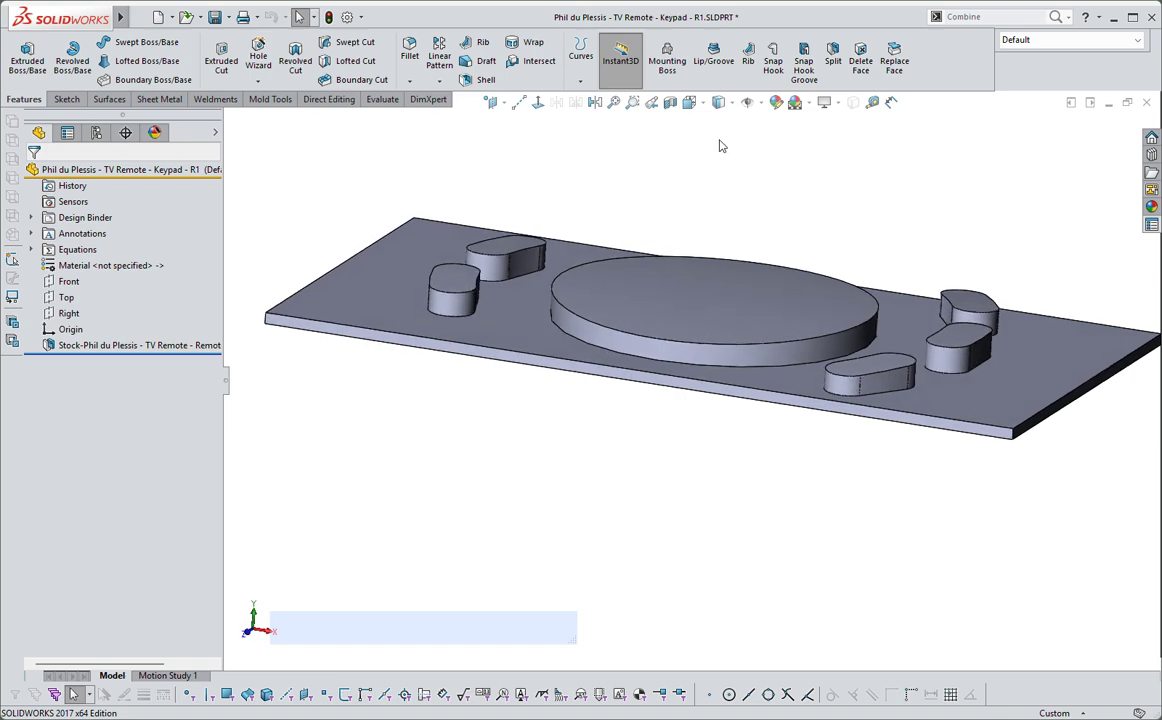
- Start a 1° neutral-plane draft with the underside of the keypad base as the only selected face, serving as neutral plane
left_click(487, 62)
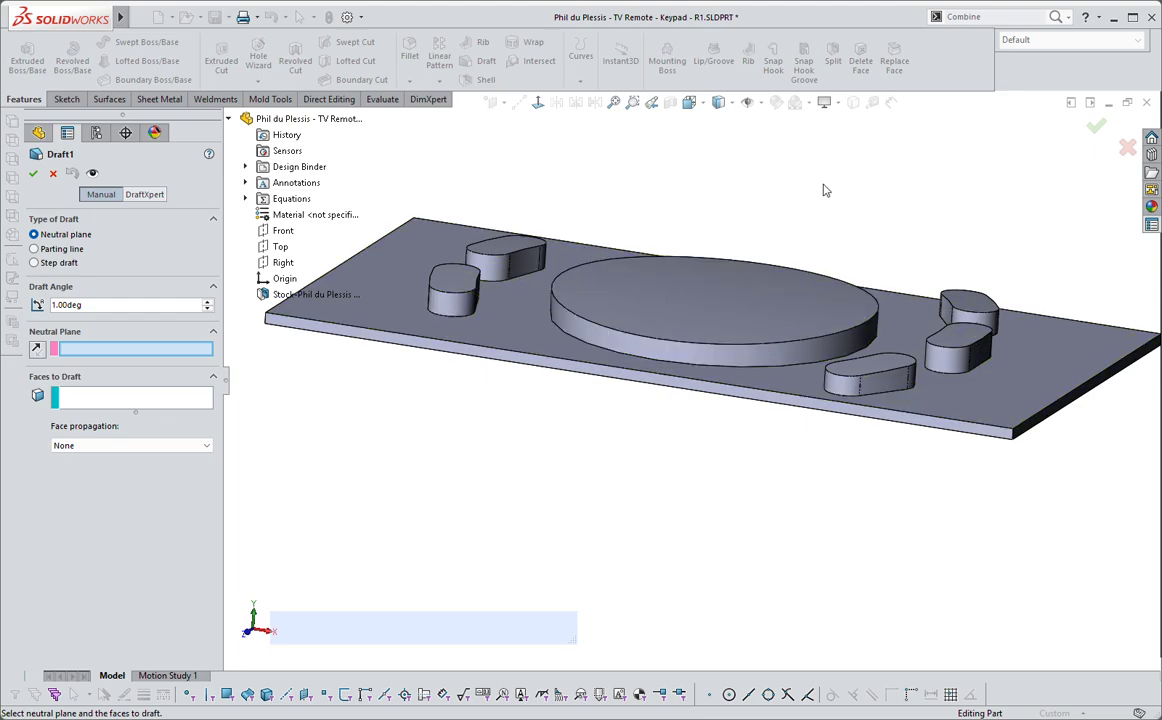
middle_click_drag(825, 189, 514, 301)
left_click(661, 288)
left_click(562, 345)
middle_click_drag(562, 345, 503, 445)
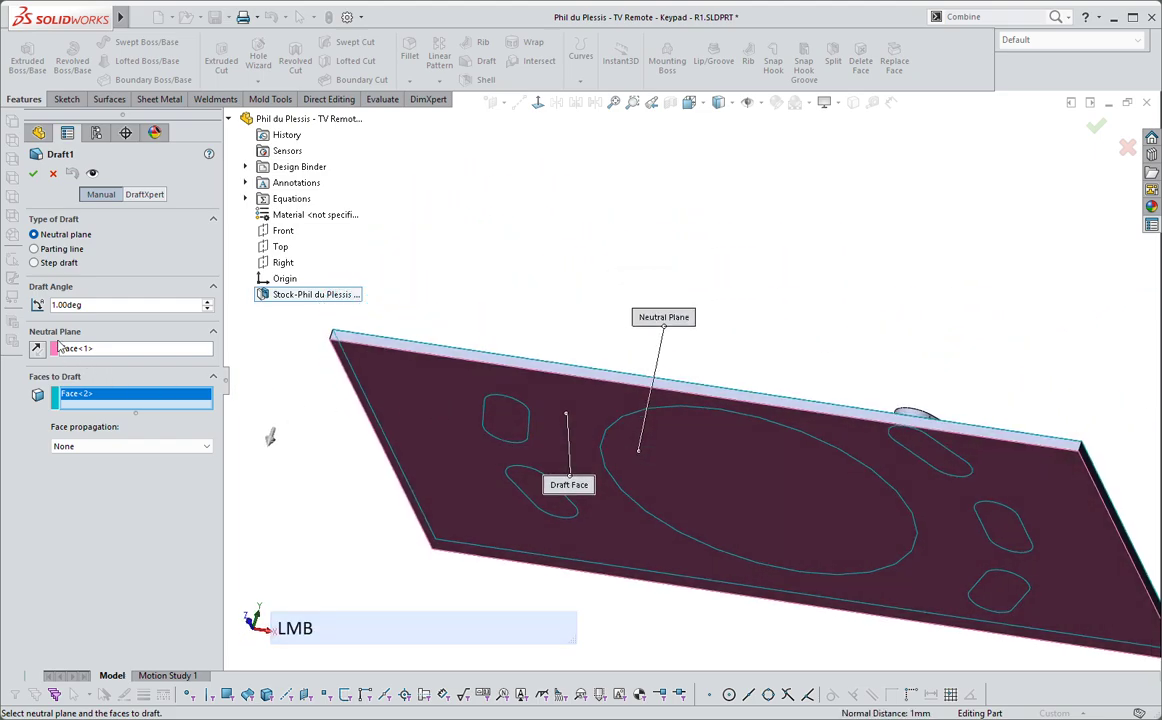
left_click(82, 399)
key("Delete")
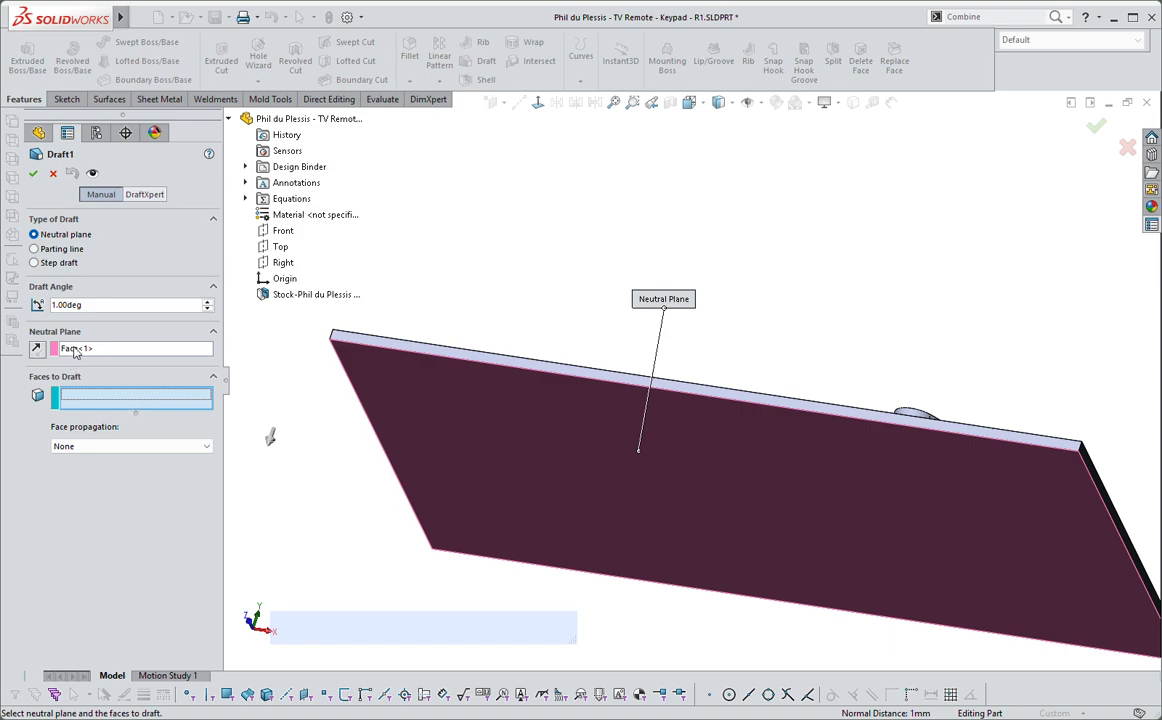
middle_click_drag(496, 390, 484, 350)
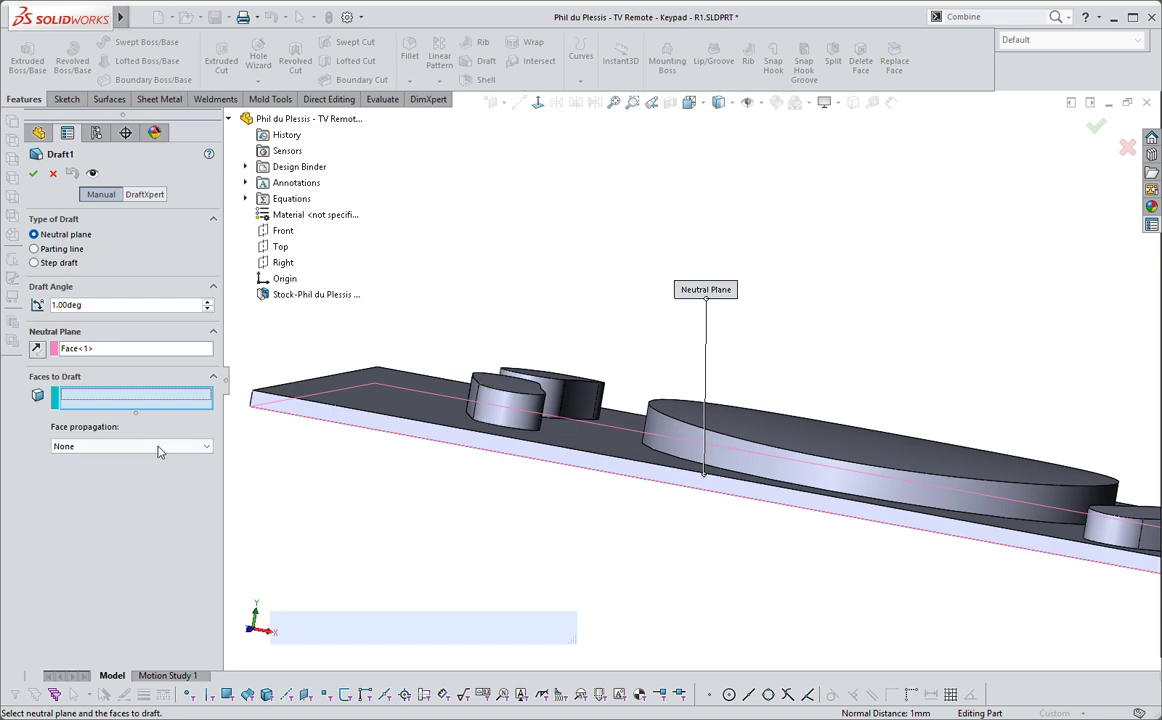
- Try All Faces as the draft's face propagation and set it back to None
left_click(106, 448)
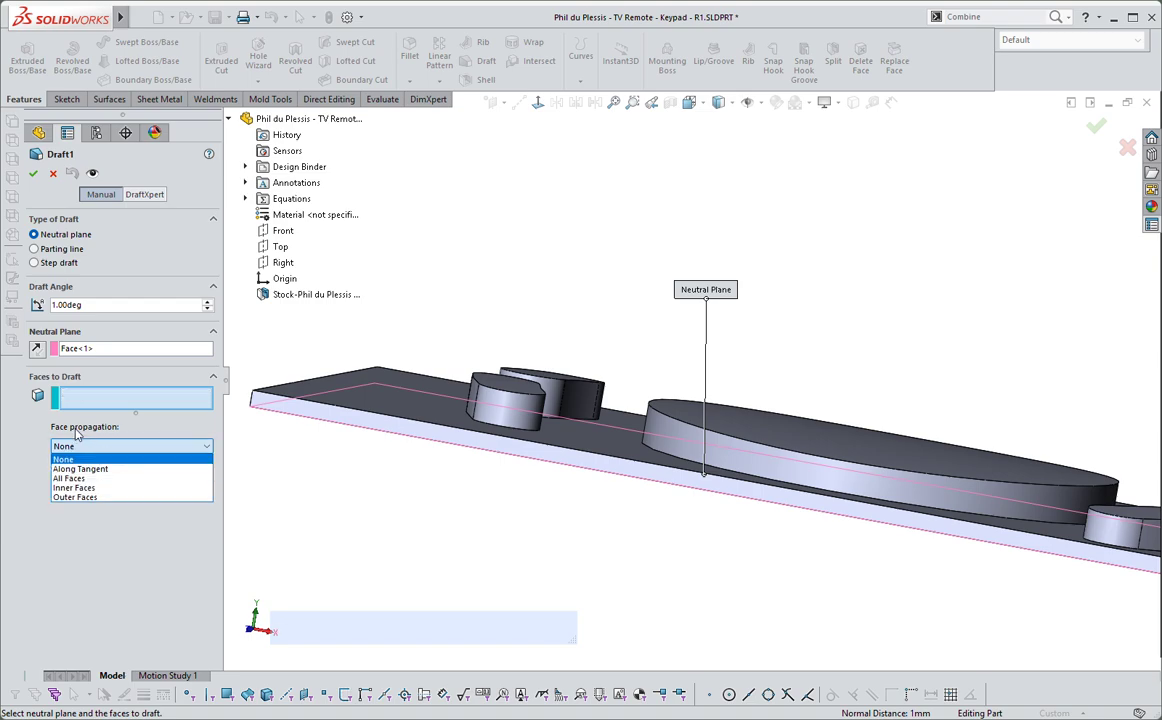
left_click(75, 478)
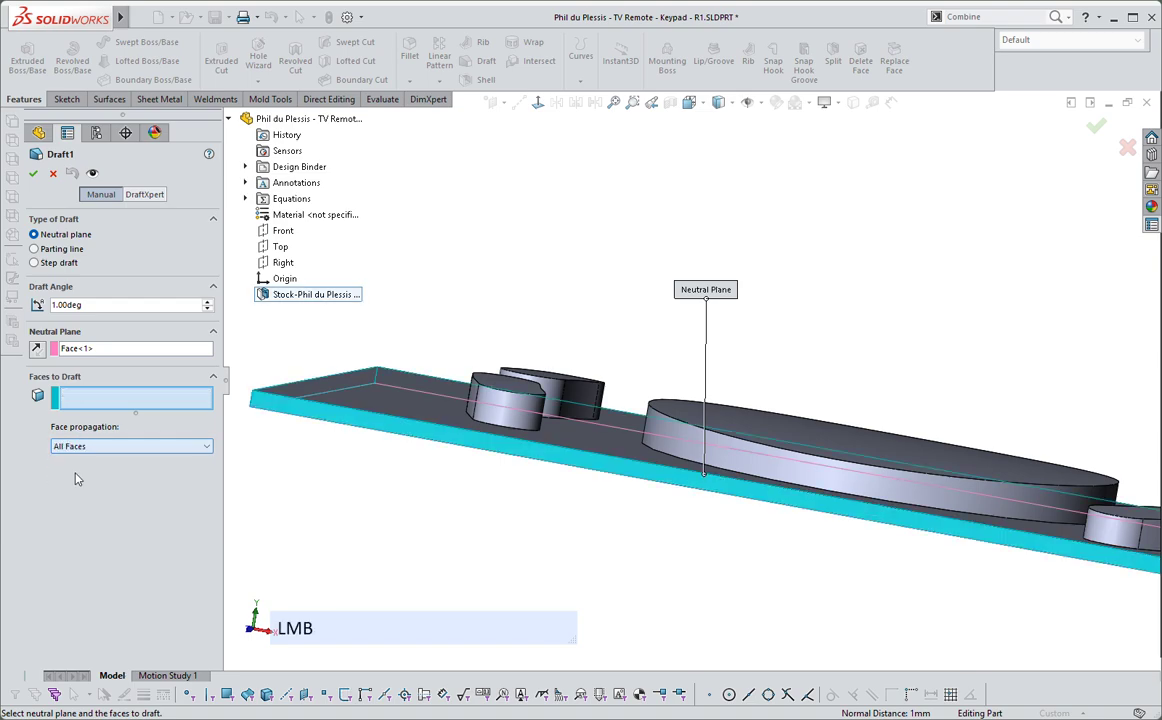
middle_click_drag(420, 462, 385, 363)
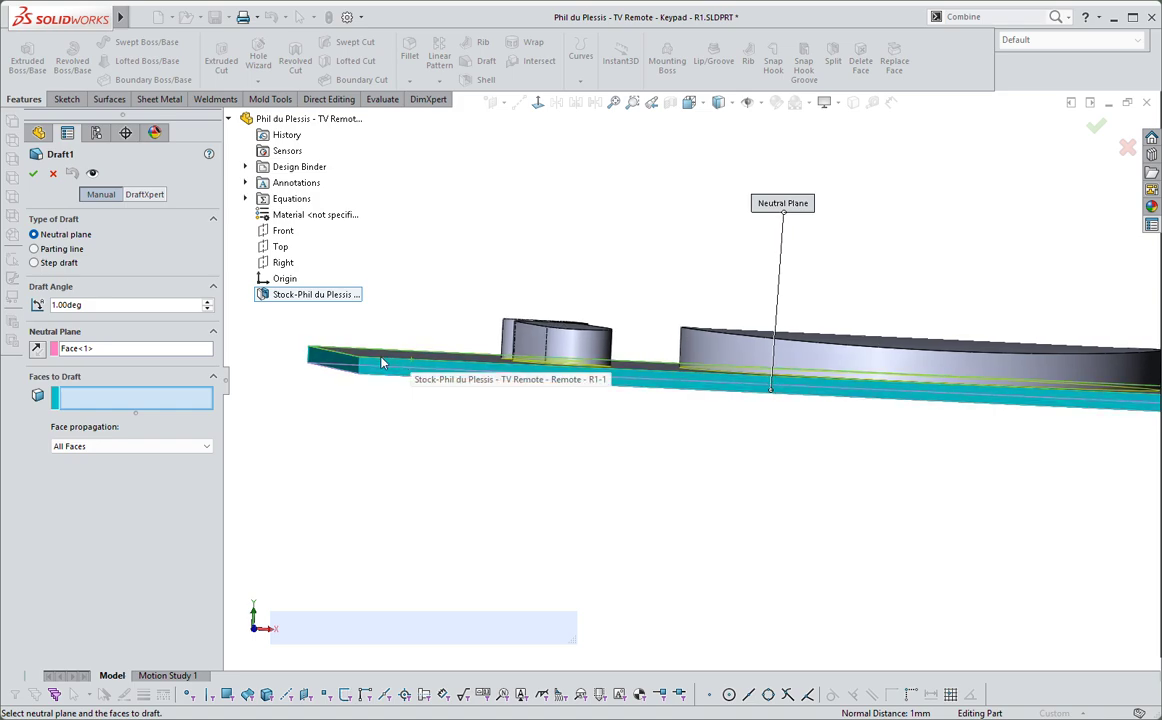
left_click(85, 446)
left_click(75, 458)
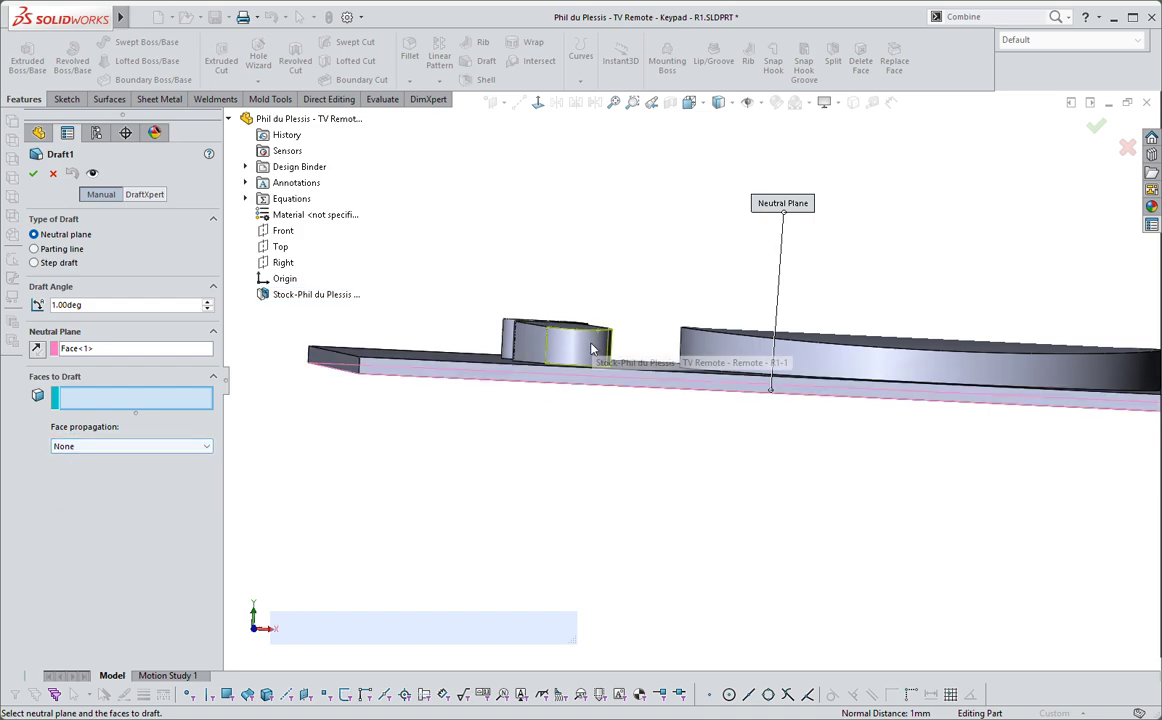
- Add the tangent side faces of the two small buttons at one end and the large round button's side to the draft
mouse_move(596, 346)
middle_mouse_down()
mouse_move(540, 335)
mouse_move(616, 333)
middle_mouse_up()
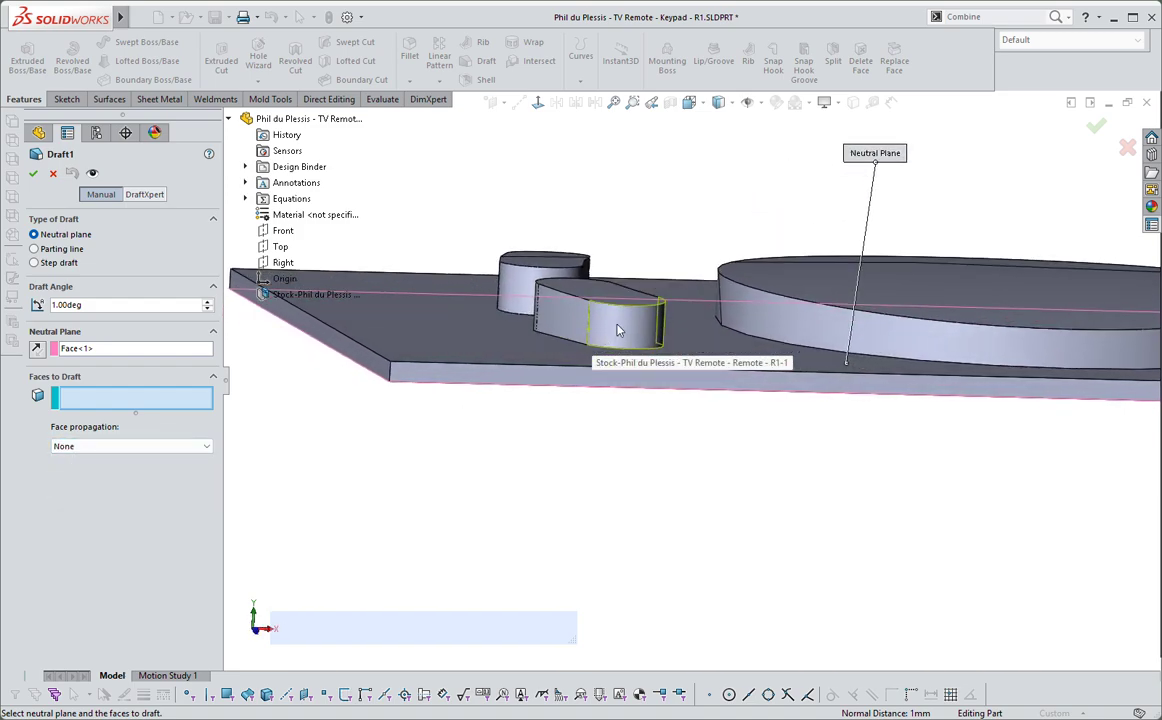
right_click(628, 333)
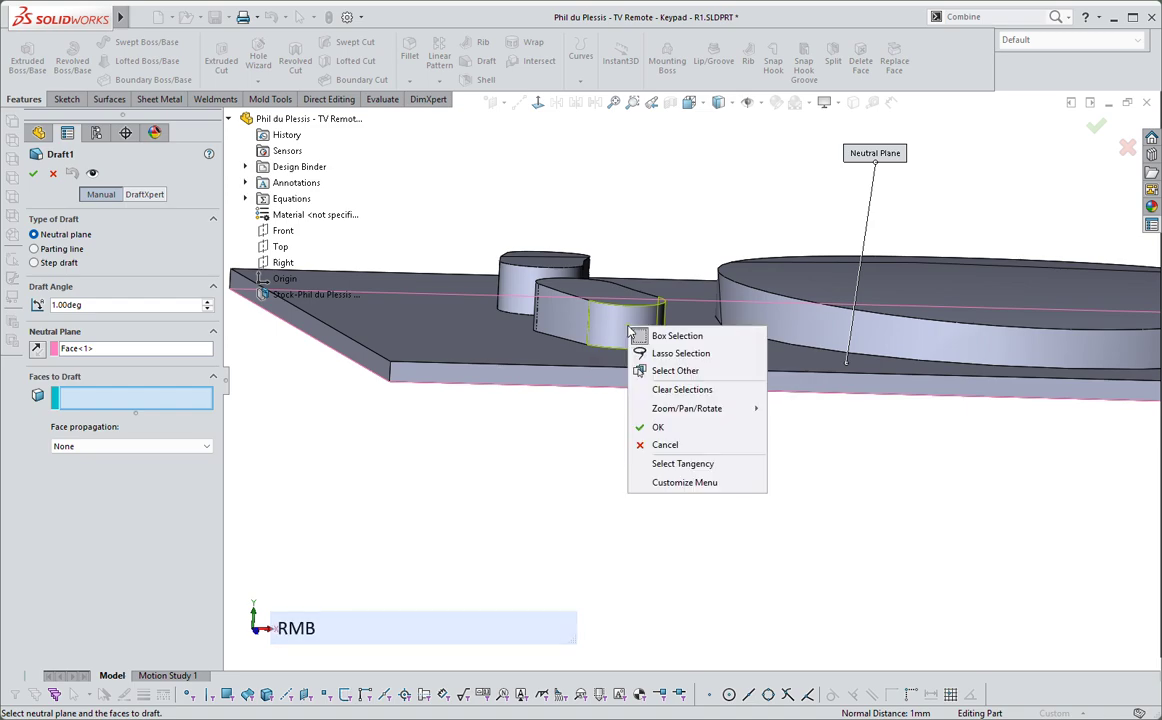
left_click(677, 464)
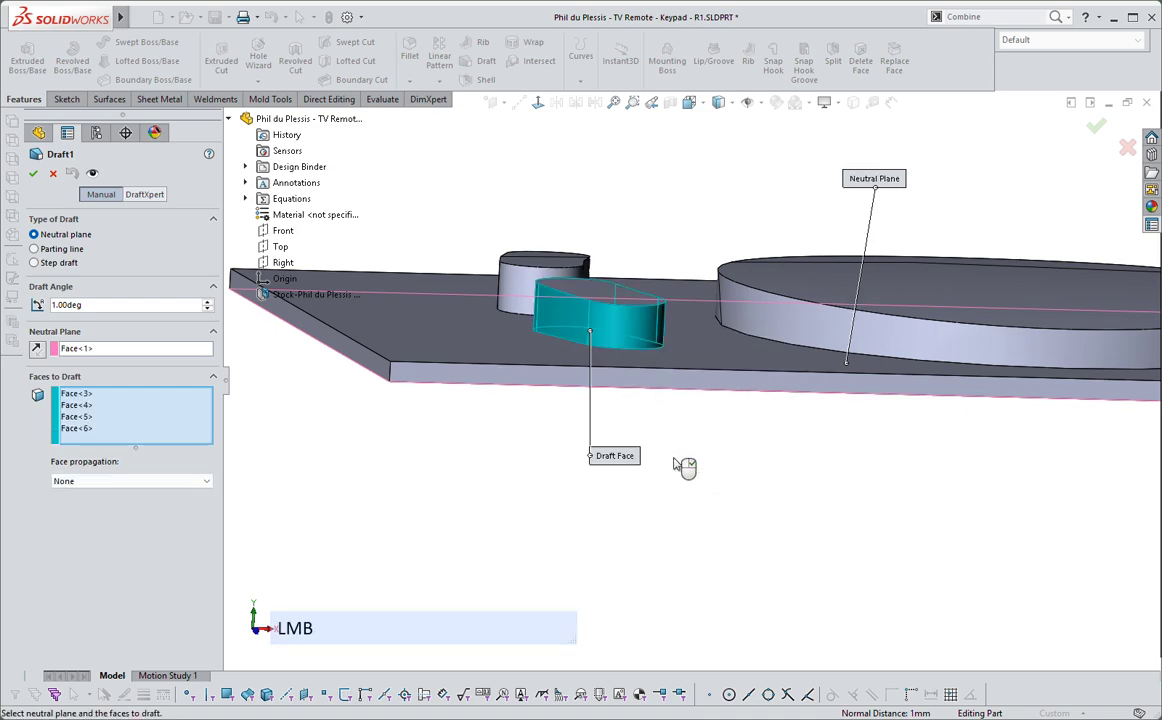
middle_click_drag(685, 467, 454, 306)
right_click(447, 311)
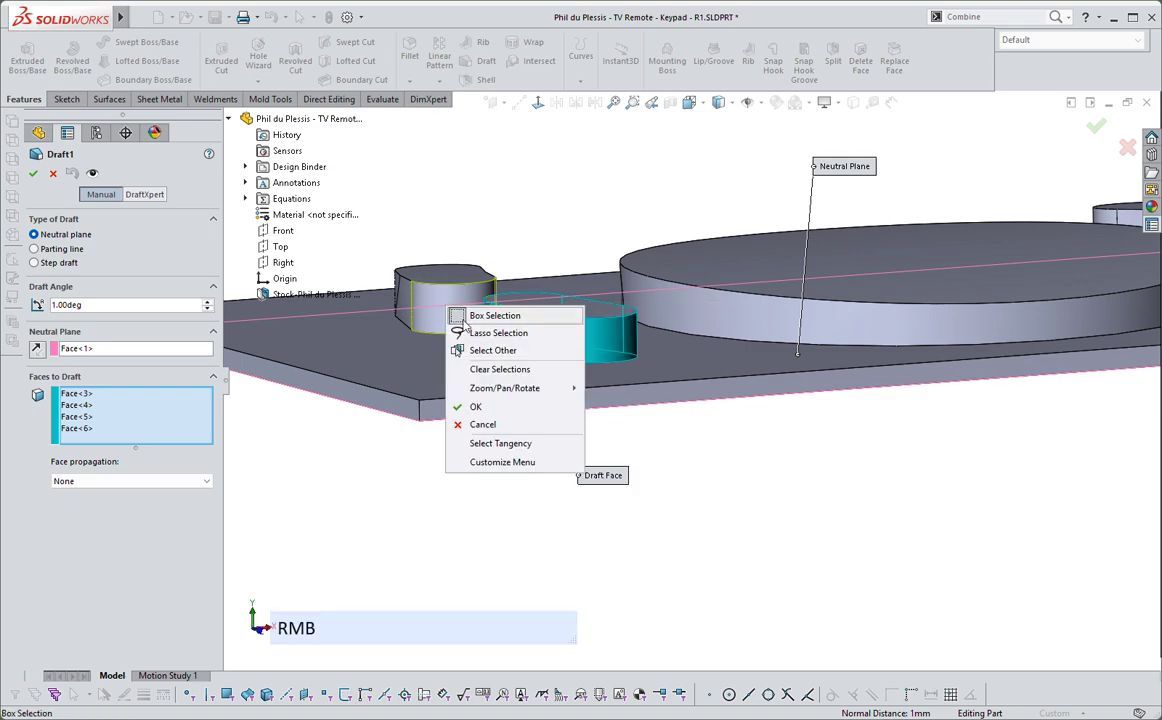
left_click(470, 441)
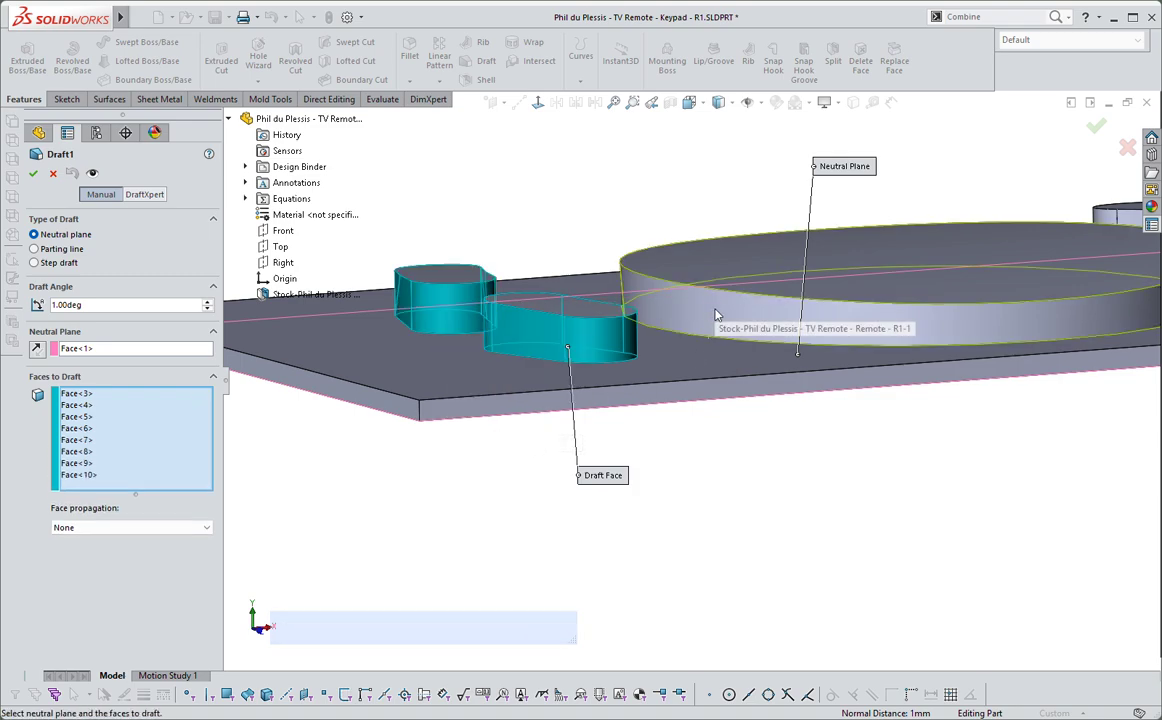
left_click(744, 322)
- Add the tangent side faces of the three small buttons at the keypad's other end to the faces to draft
middle_click_drag(744, 322, 695, 362)
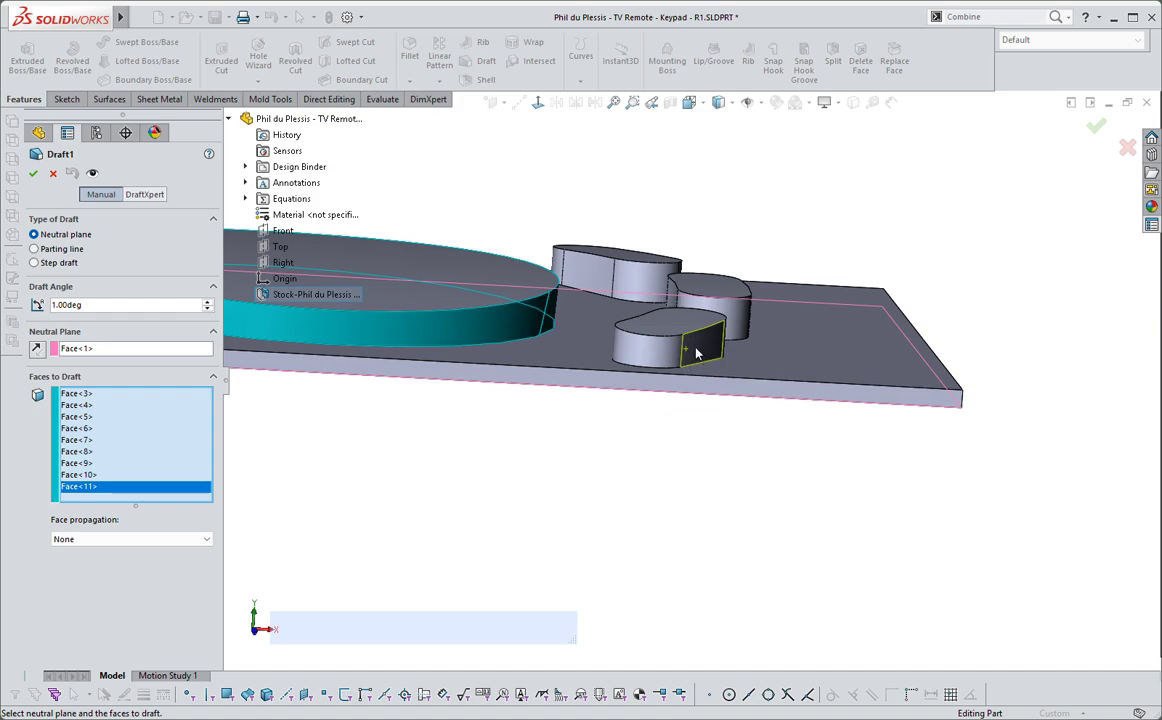
right_click(661, 356)
left_click(695, 484)
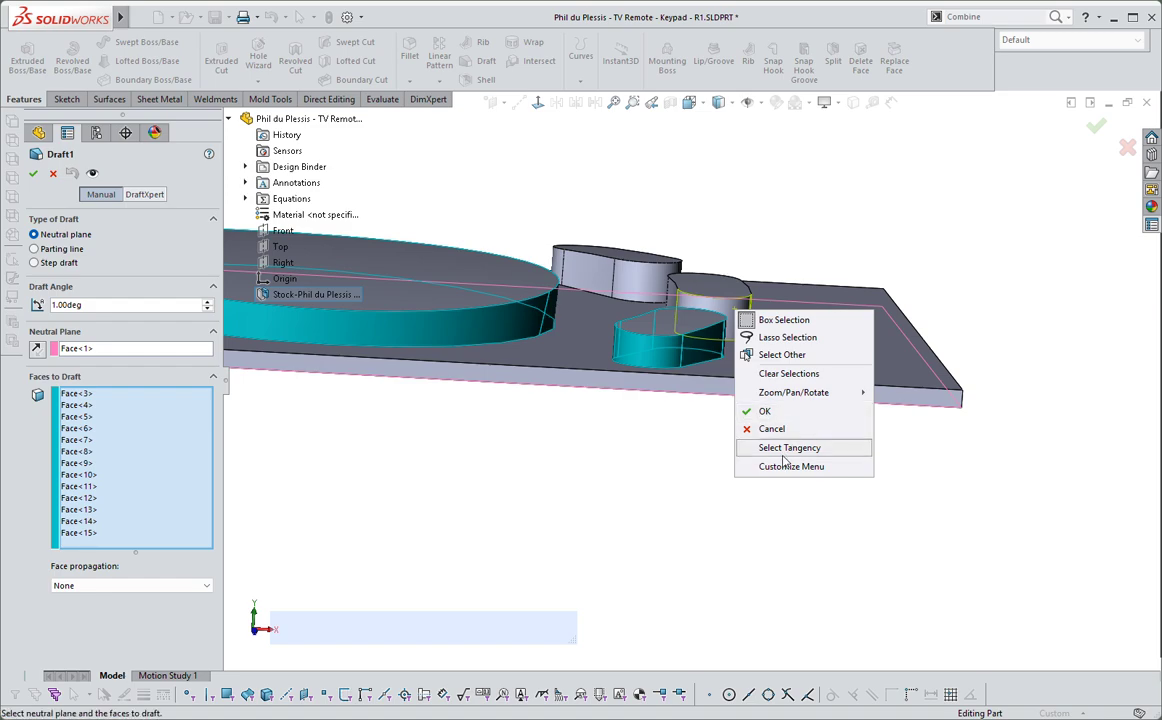
left_click(788, 448)
right_click(651, 290)
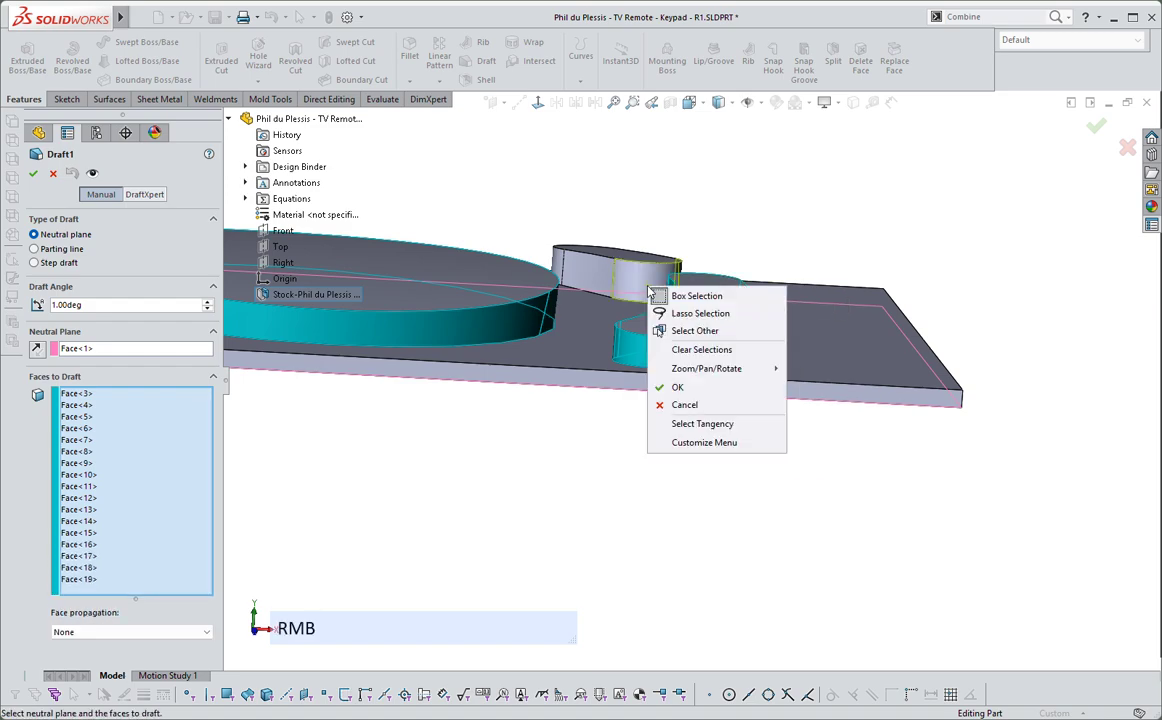
left_click(700, 425)
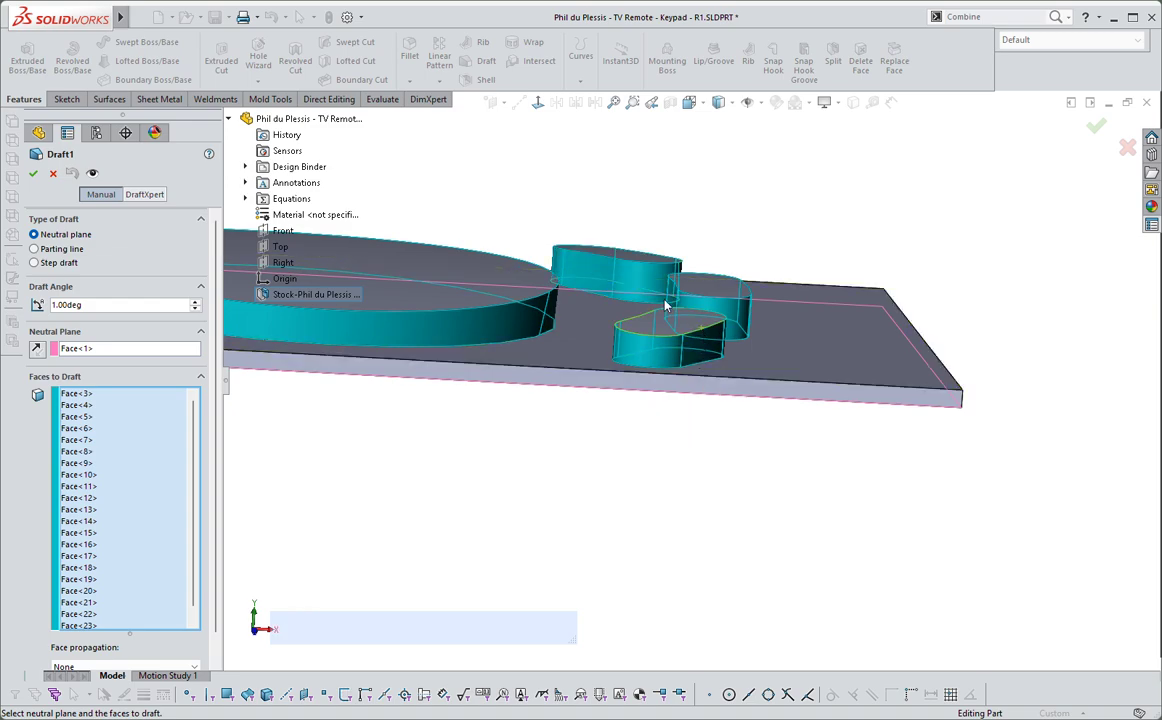
- Reverse the draft direction so it points upward, set the draft angle to 5°, and apply the draft
mouse_move(664, 303)
middle_mouse_down()
mouse_move(655, 260)
mouse_move(672, 257)
mouse_move(652, 286)
middle_mouse_up()
scroll(655, 260, "up", 4)
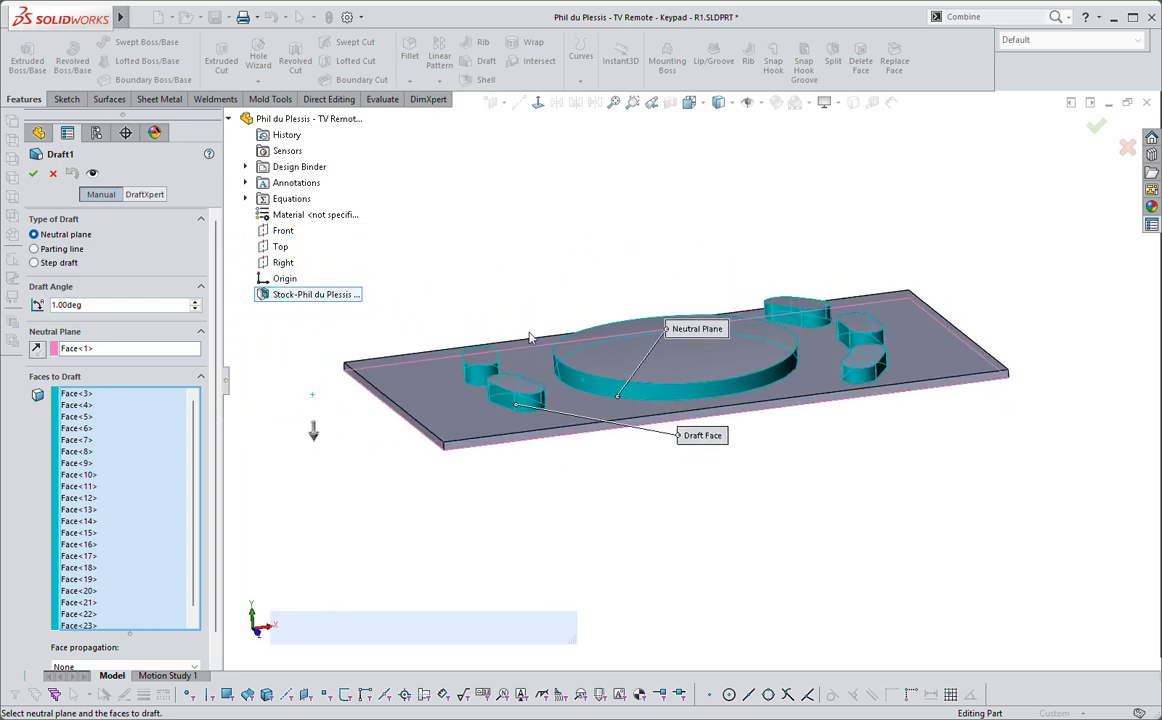
middle_click_drag(324, 434, 352, 399)
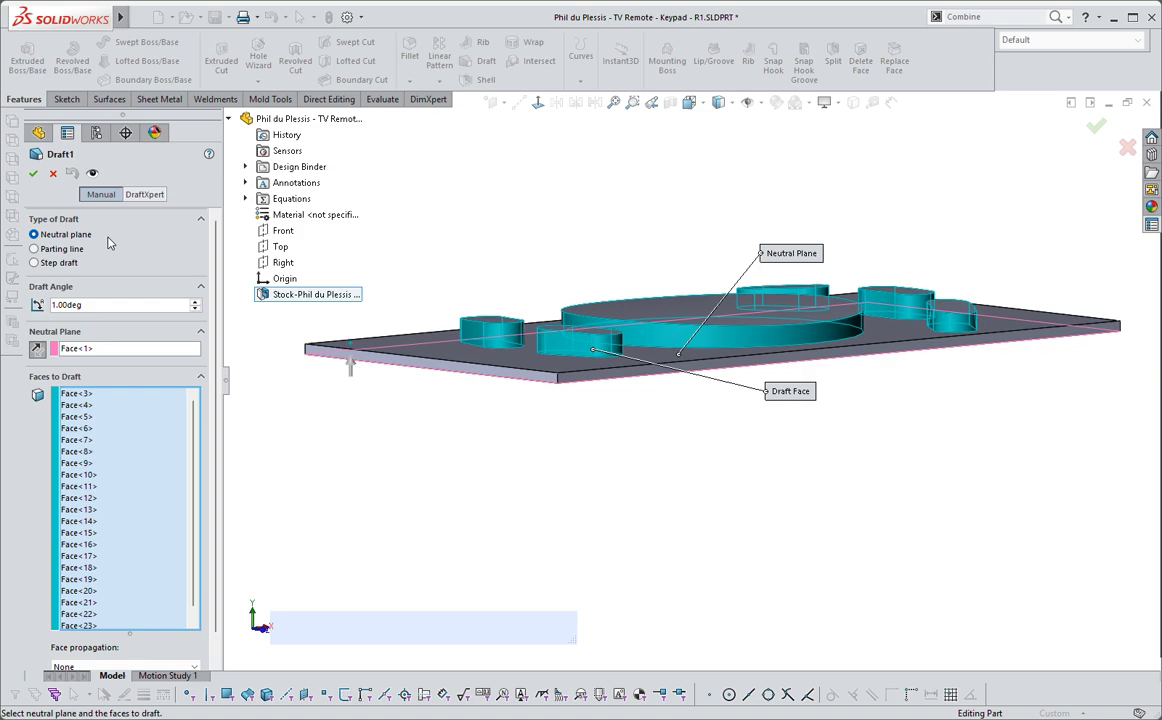
left_click(82, 304)
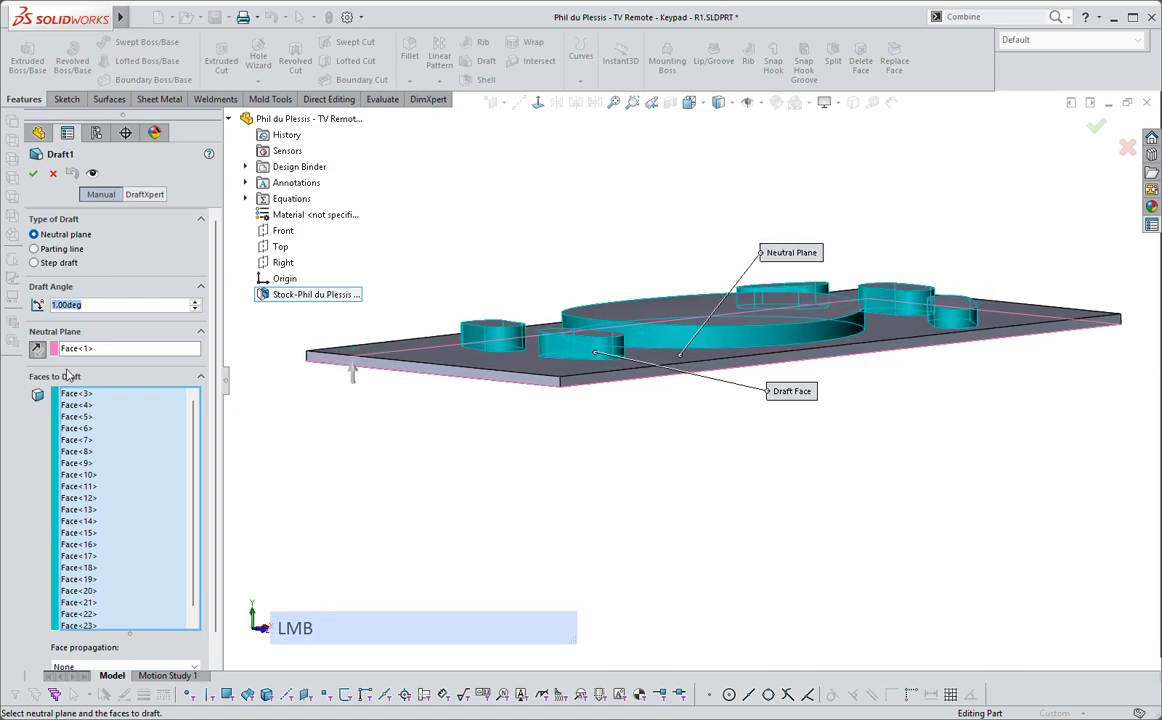
type("5")
key("Return")
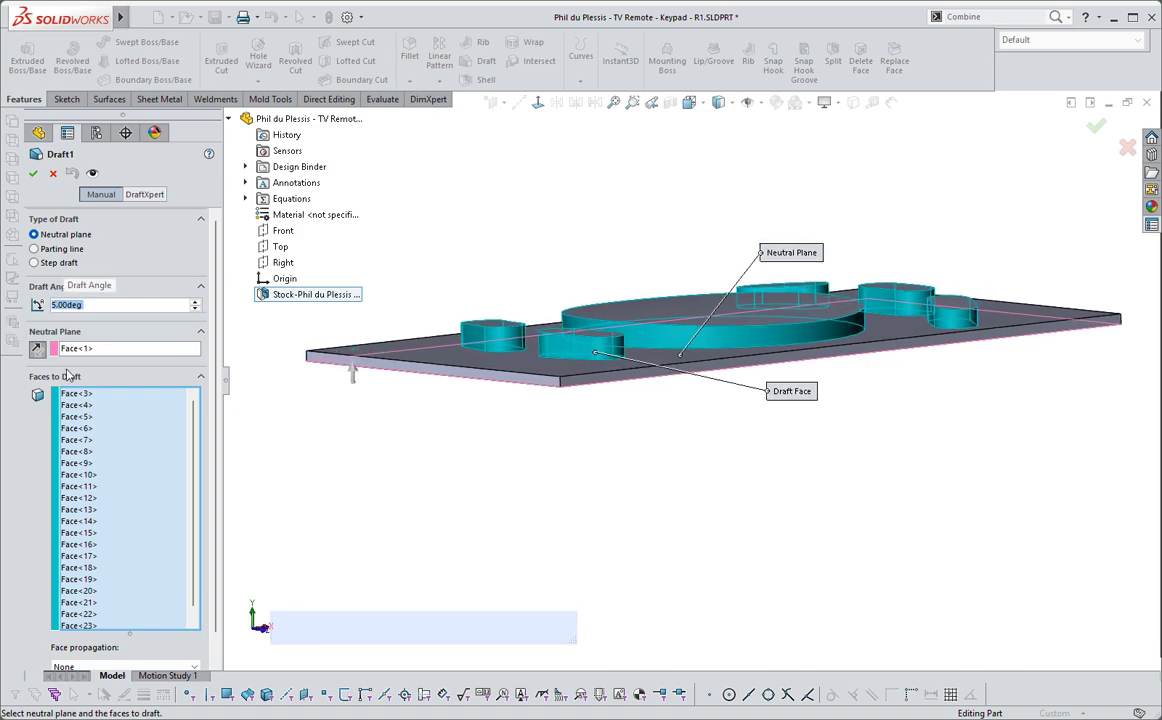
left_click(34, 173)
left_click(566, 227)
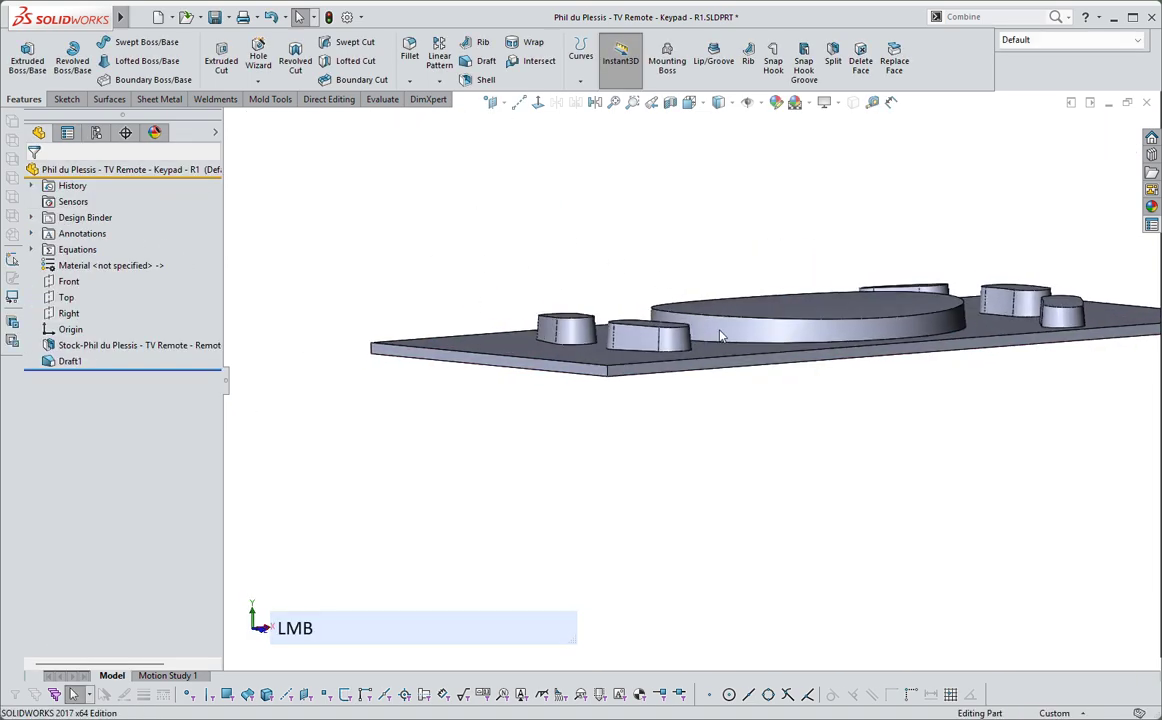
- Edit the button draft and set its angle to 1°
left_click(76, 361)
left_click(100, 294)
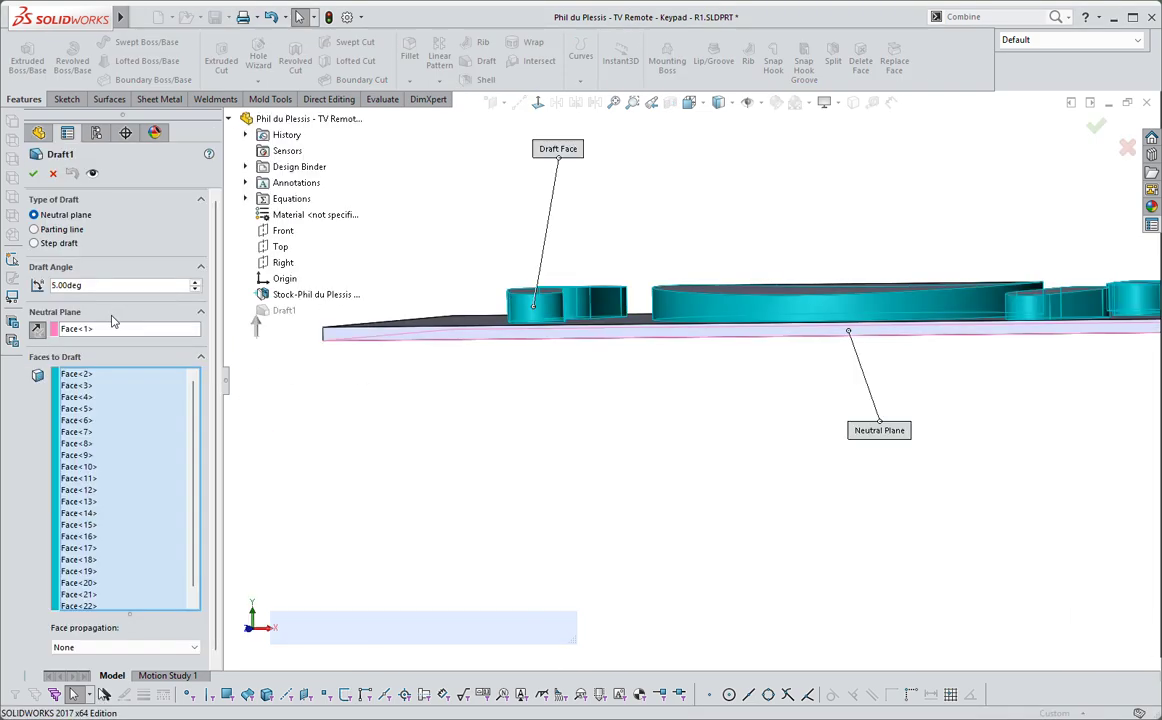
left_click(93, 287)
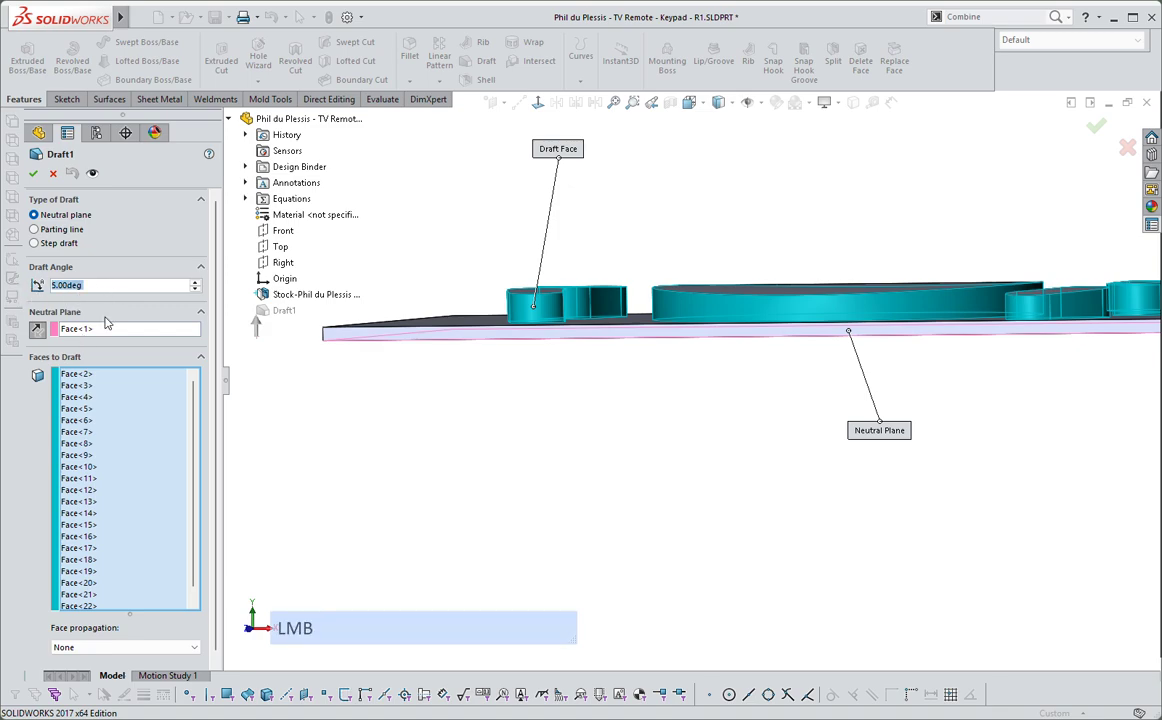
type("1")
key("Return")
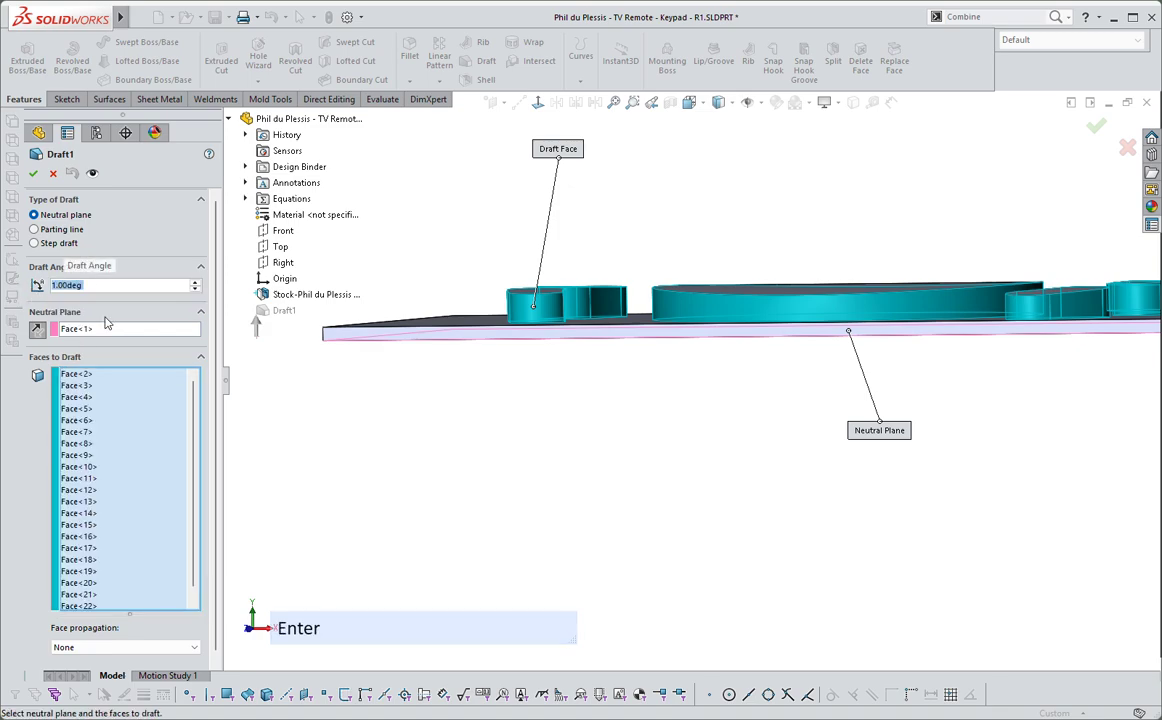
left_click(34, 174)
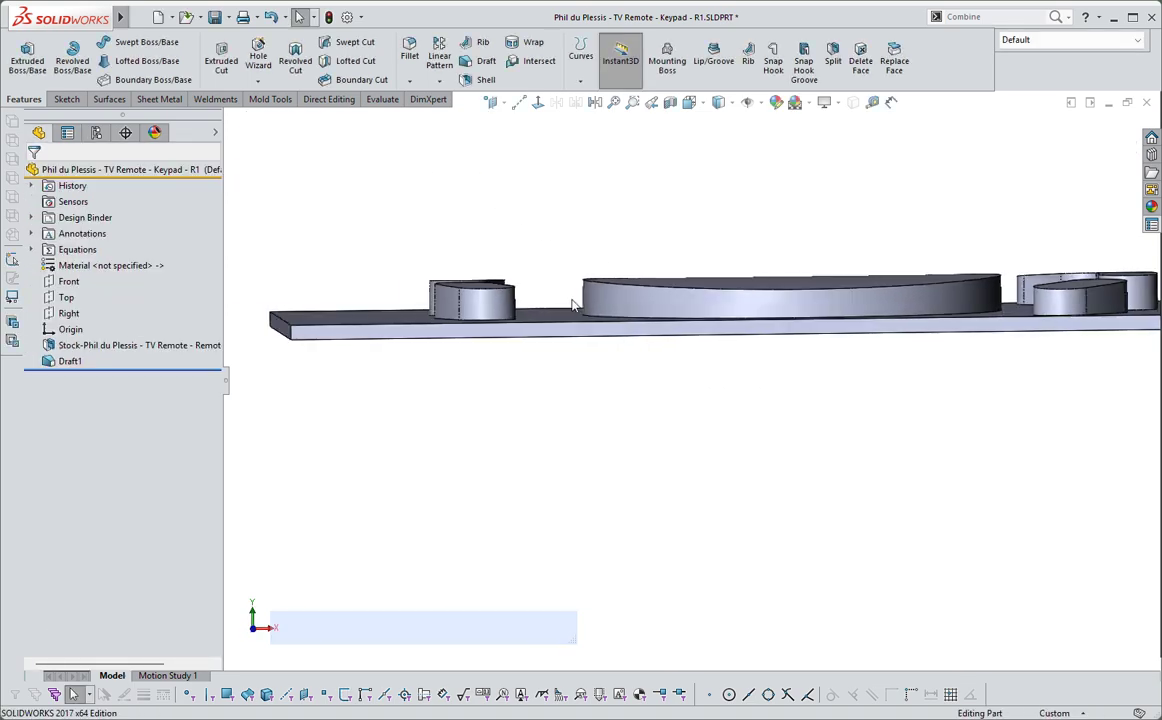
- Start a 0.25 mm fillet on the large round button's top edge and include the top faces of the two adjacent small buttons
middle_click_drag(568, 300, 657, 280)
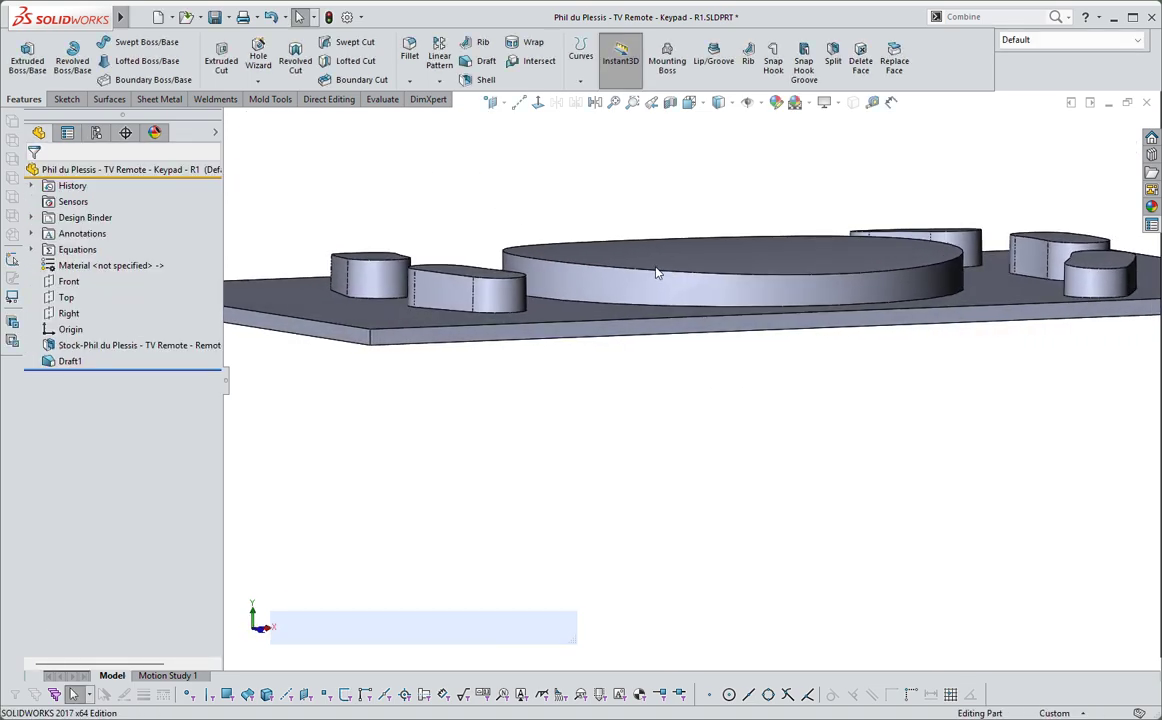
left_click(657, 272)
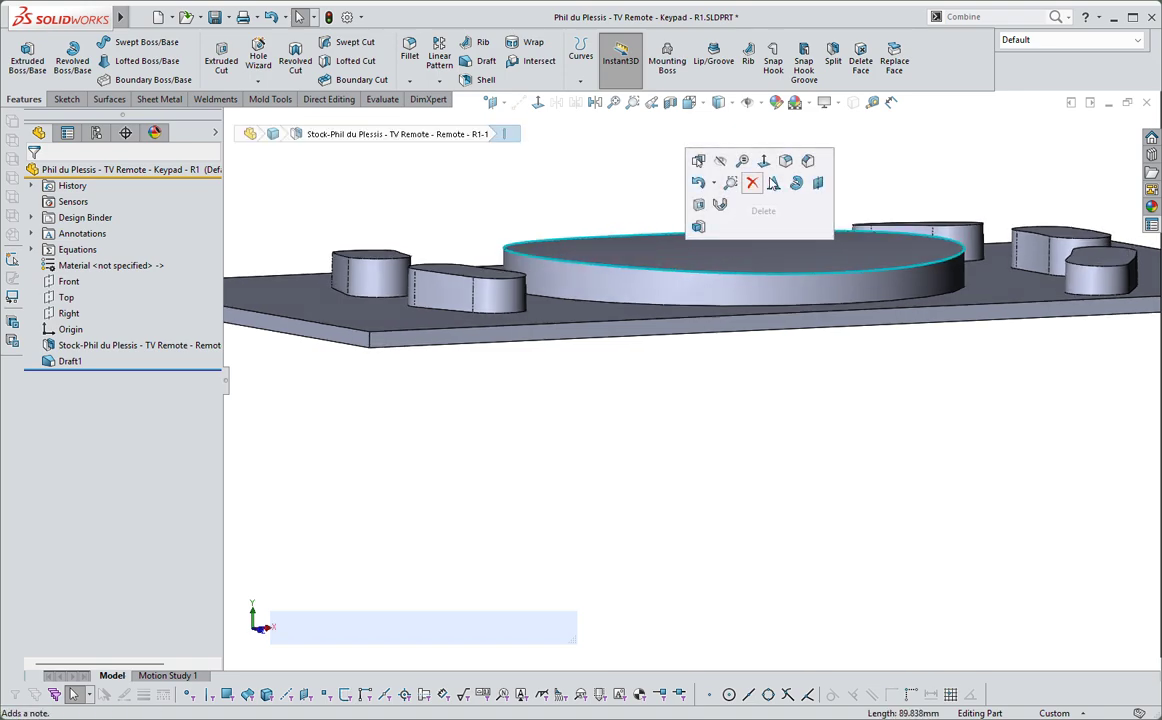
left_click(628, 204)
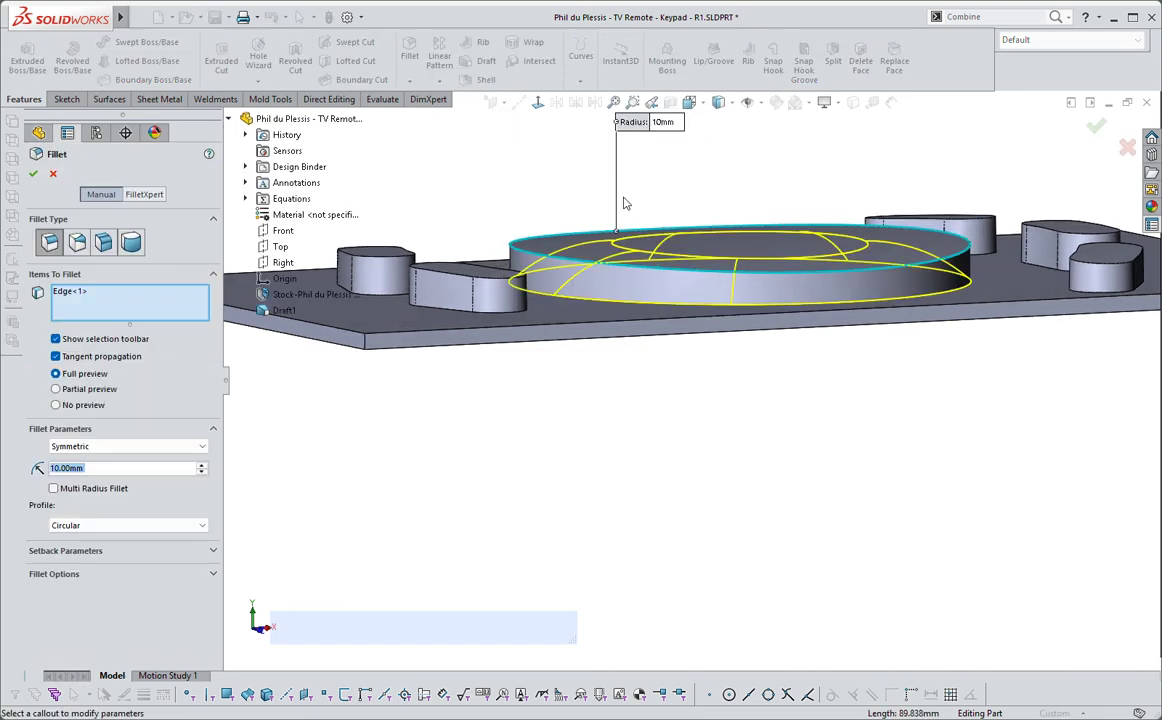
type("0.25")
key("Return")
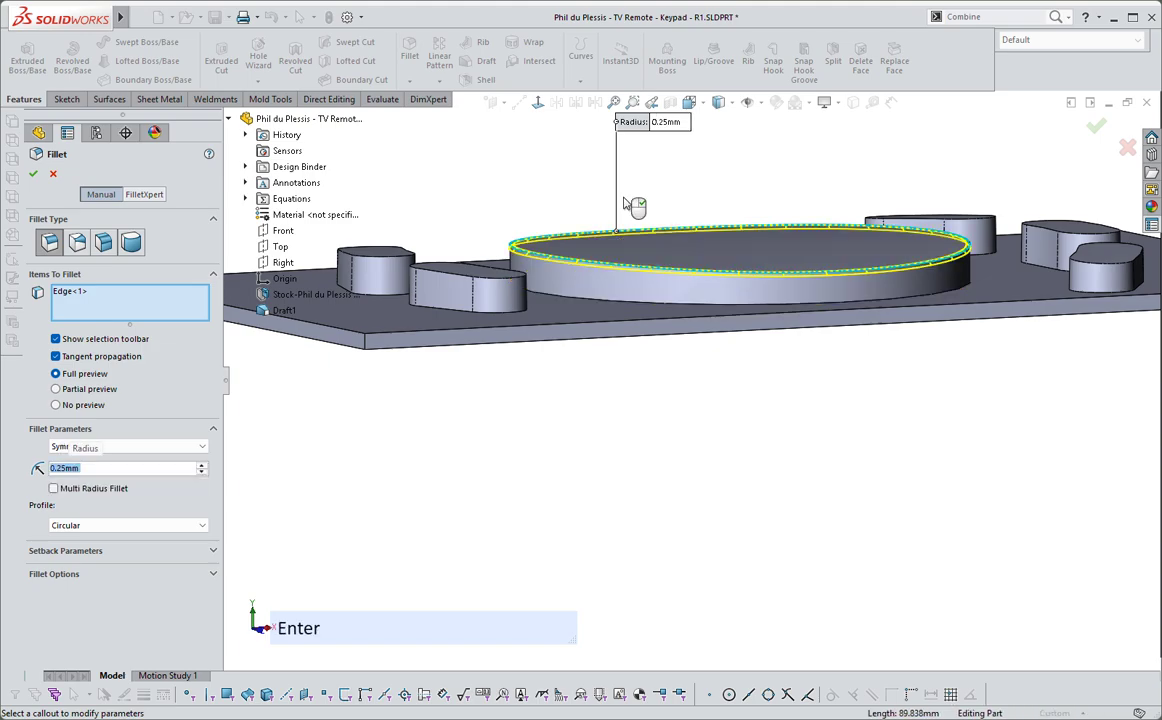
left_click(545, 260)
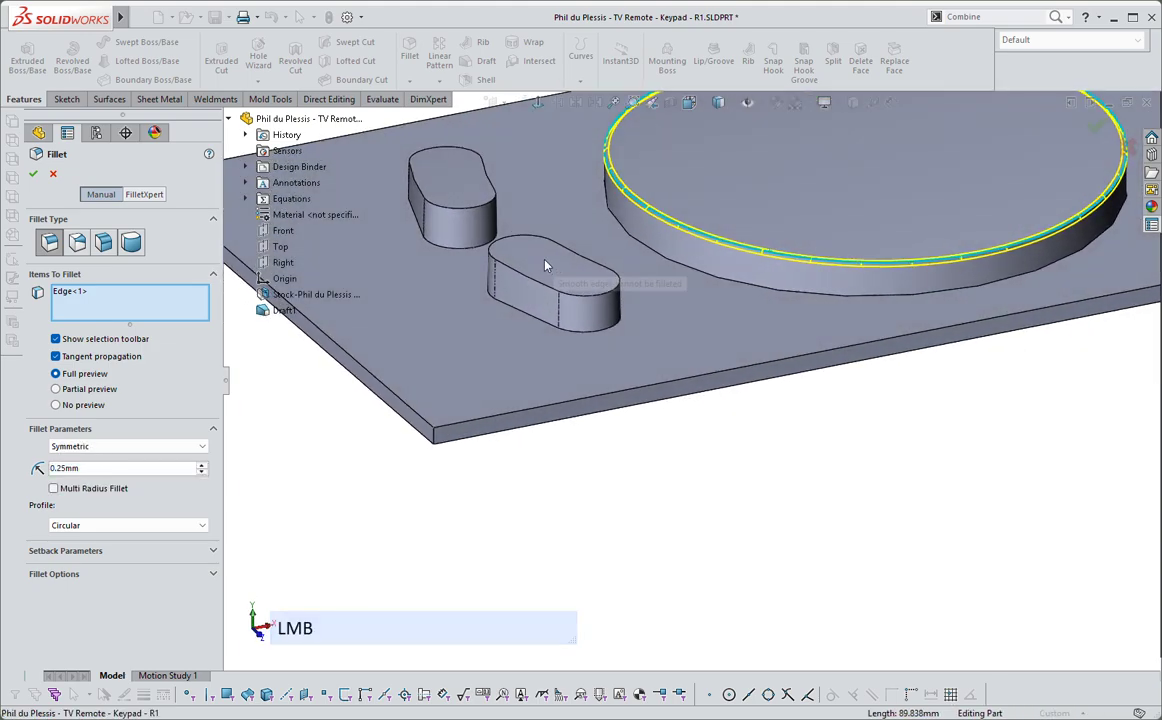
left_click(476, 178)
left_click(548, 264)
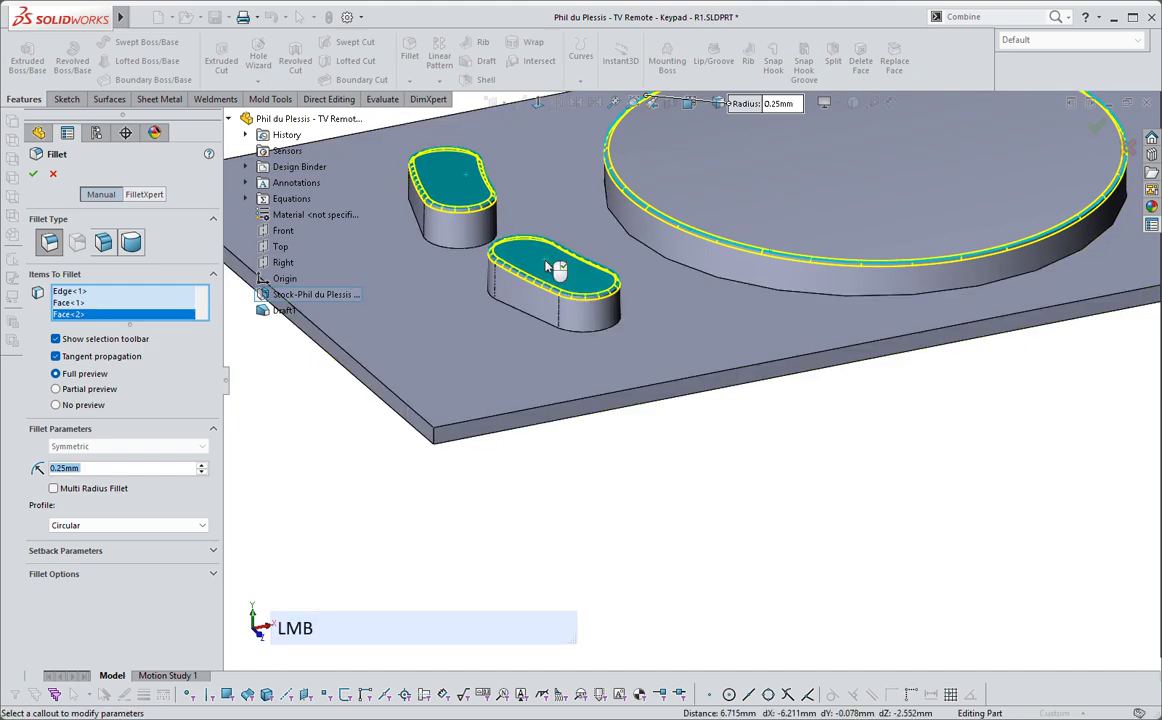
- Add the top faces of the three small buttons at the keypad's other end to the fillet selection
left_click(558, 186)
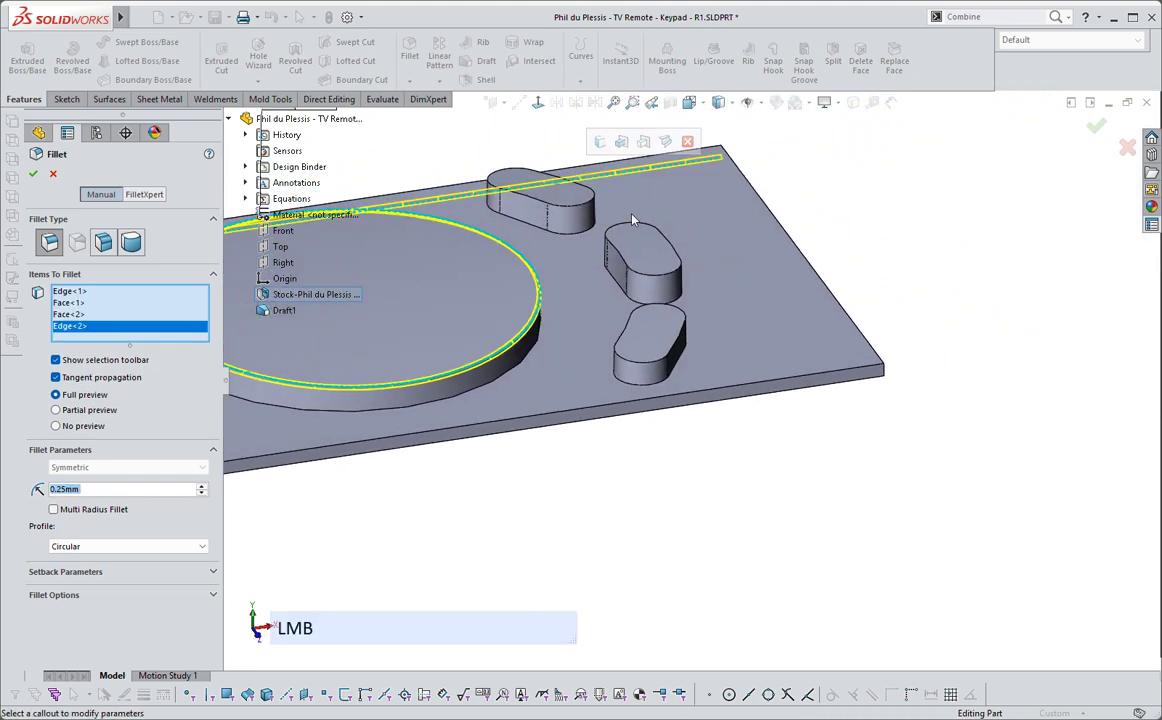
left_click(636, 242)
left_click(646, 251)
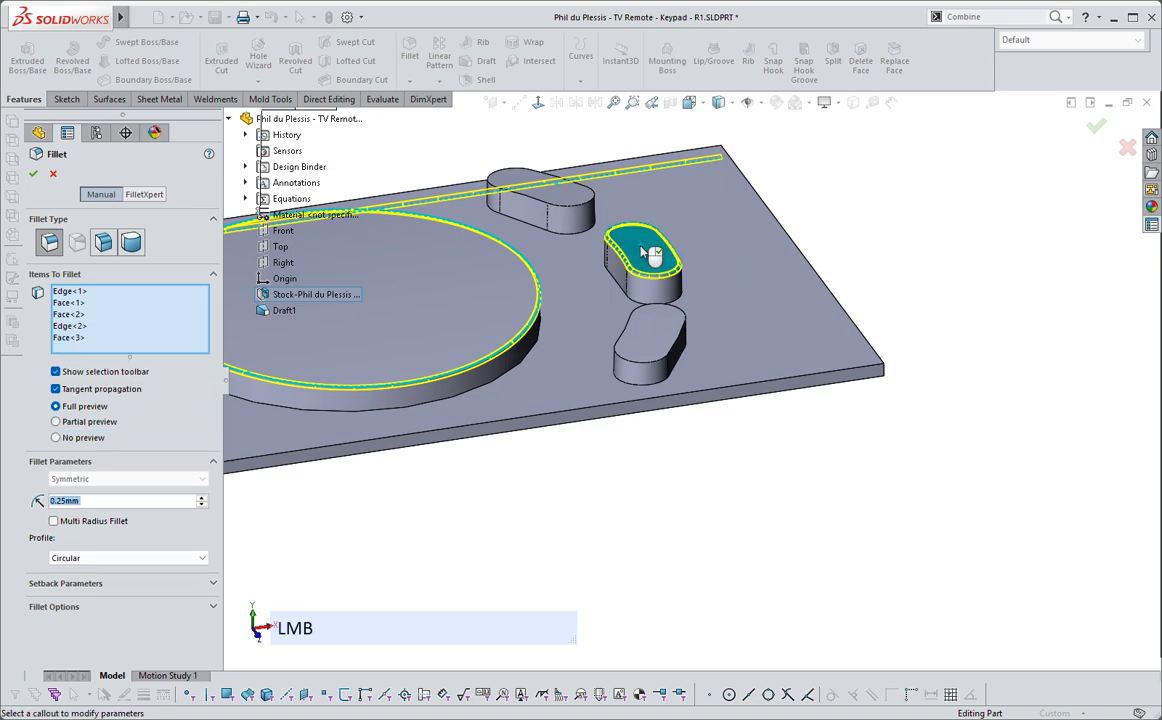
left_click(527, 187)
left_click(618, 340)
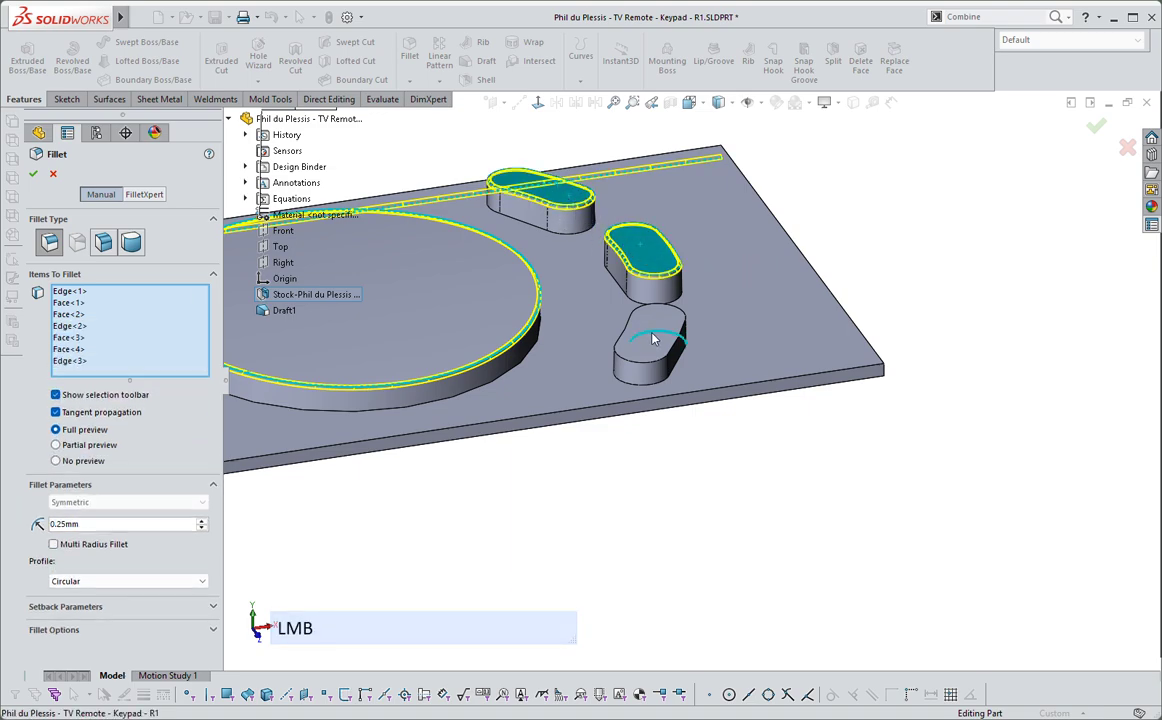
left_click(650, 328)
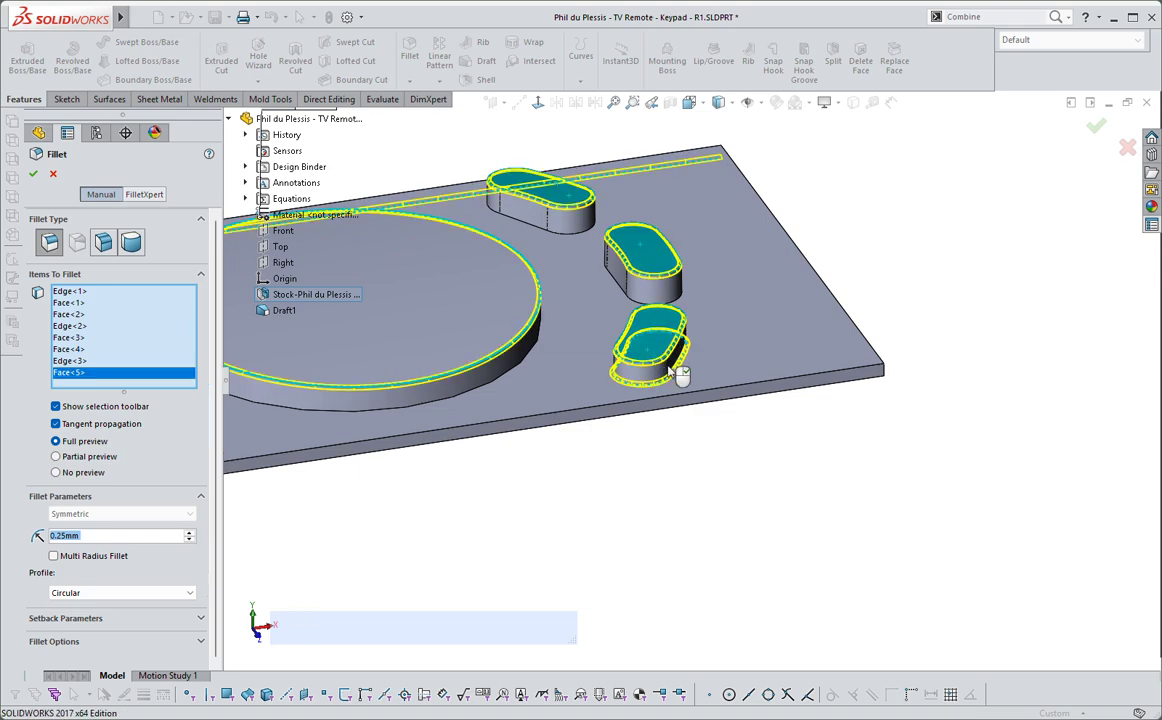
left_click(655, 385, "ctrl")
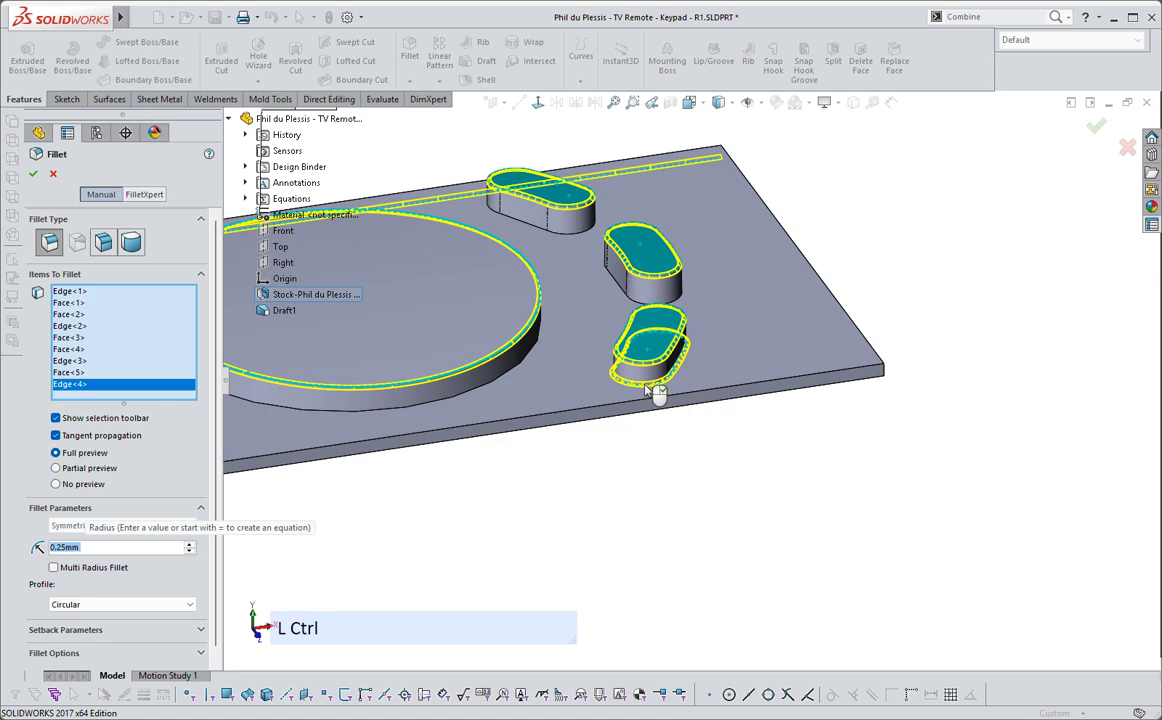
left_click(657, 392, "ctrl")
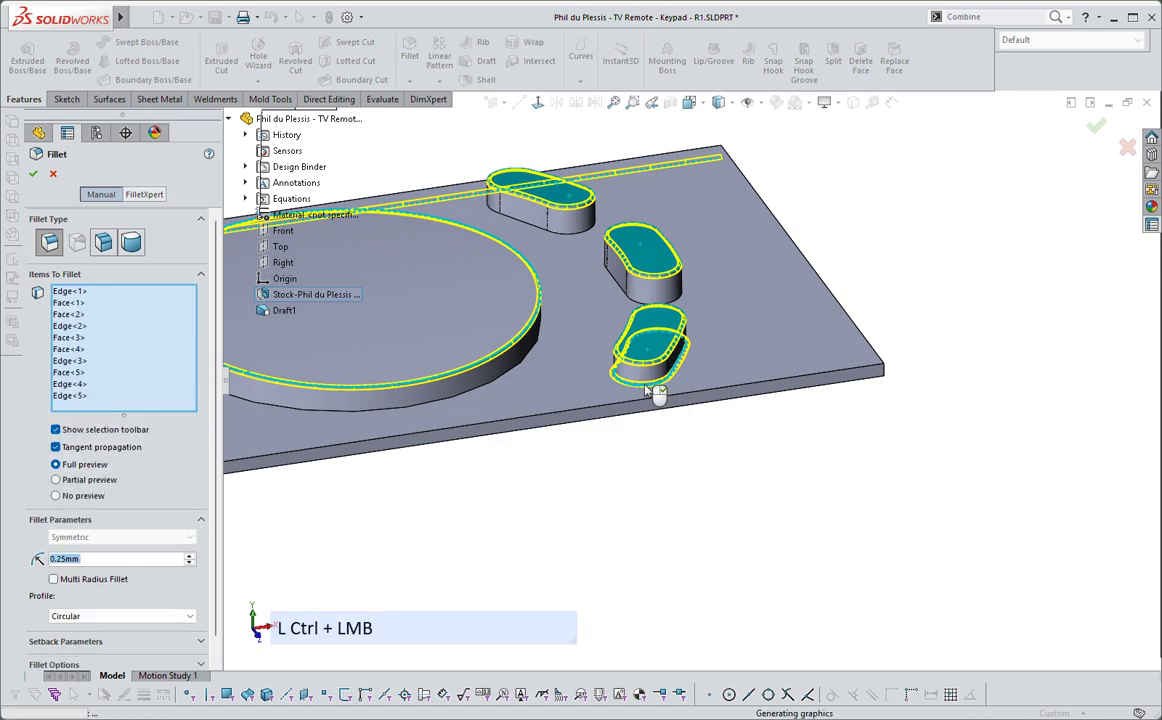
- Remove the stray base edges of the small button nearest the front from the fillet selection and reselect its top face
left_click(83, 399)
key("Delete")
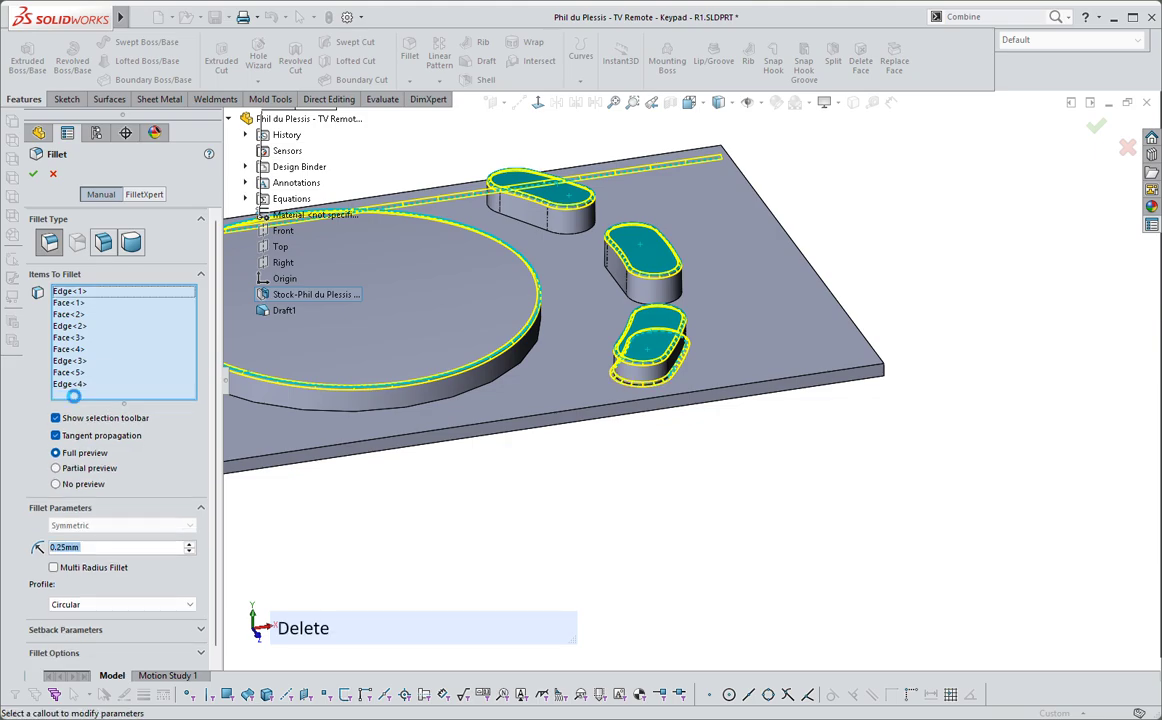
left_click(79, 386)
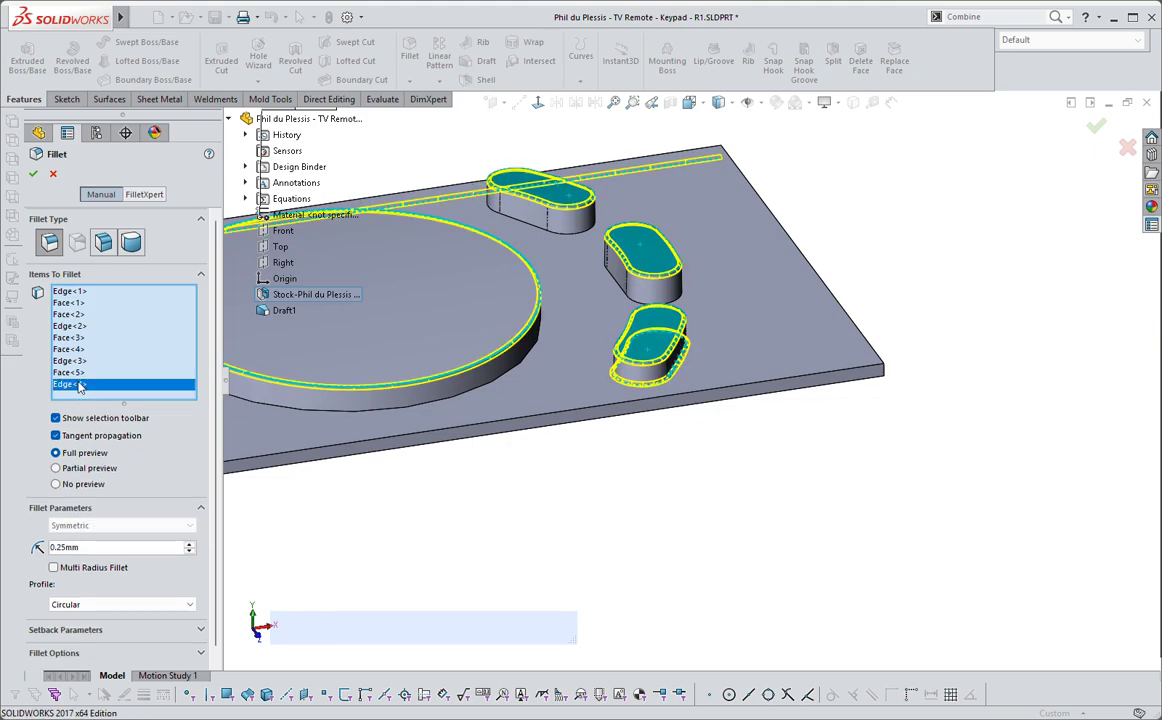
key("Delete")
left_click(75, 373)
key("Delete")
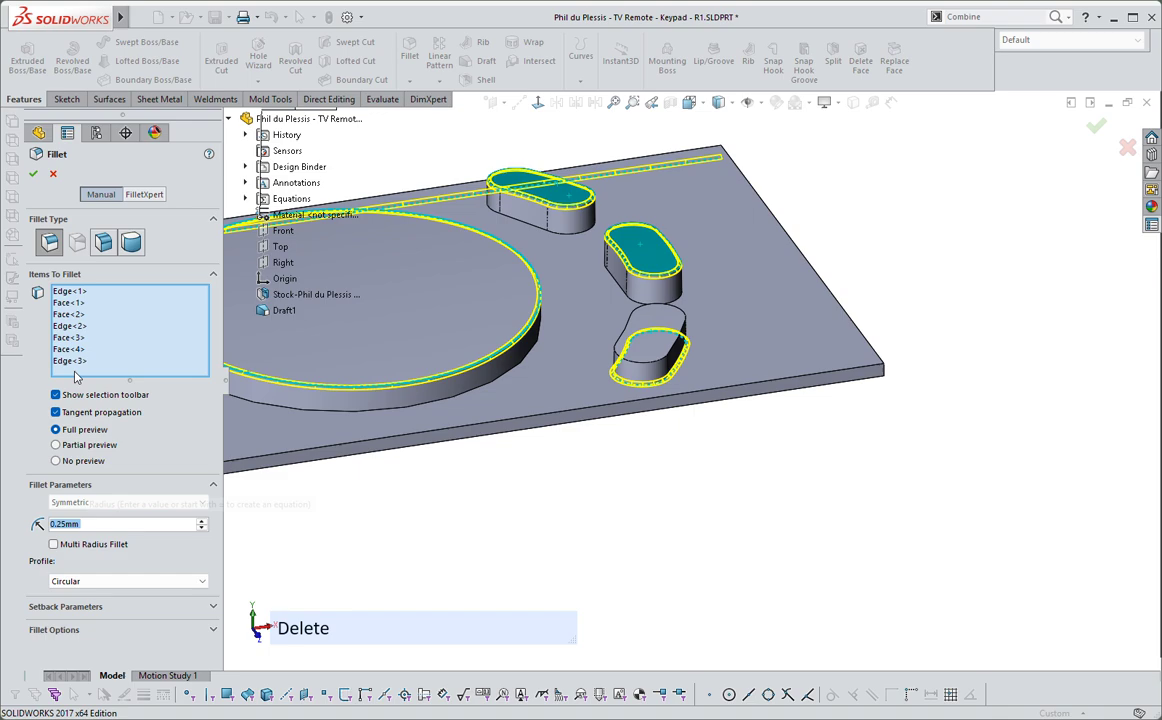
left_click(75, 361)
key("Delete")
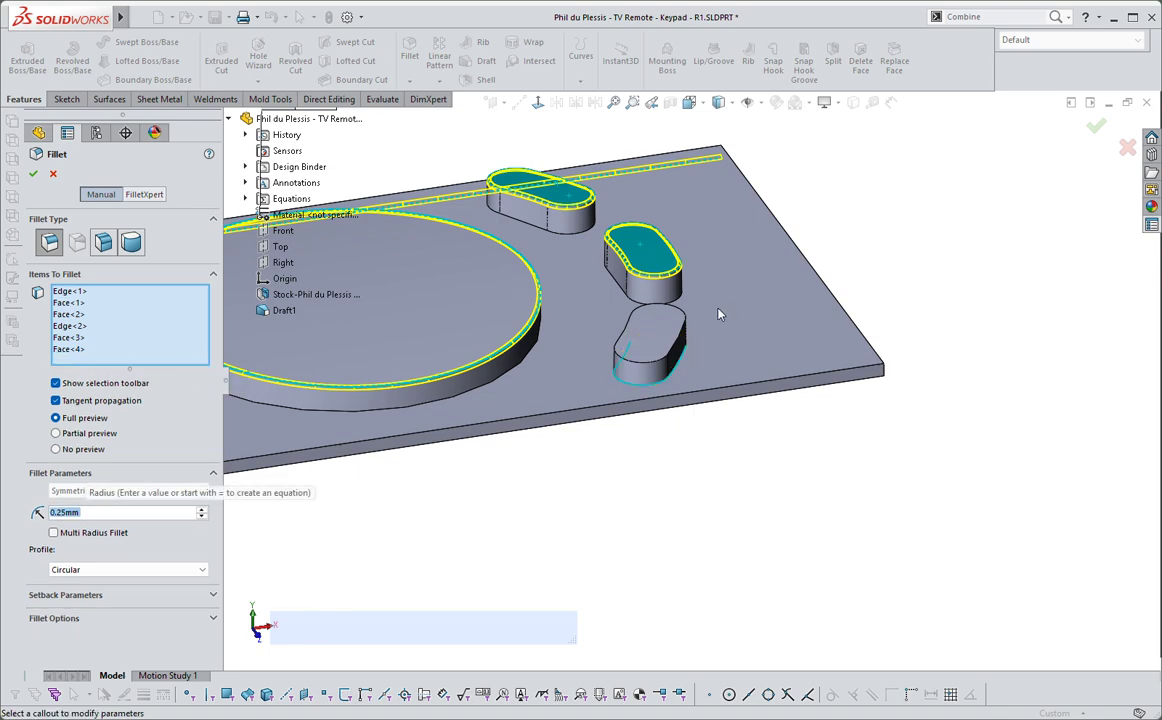
left_click(673, 324)
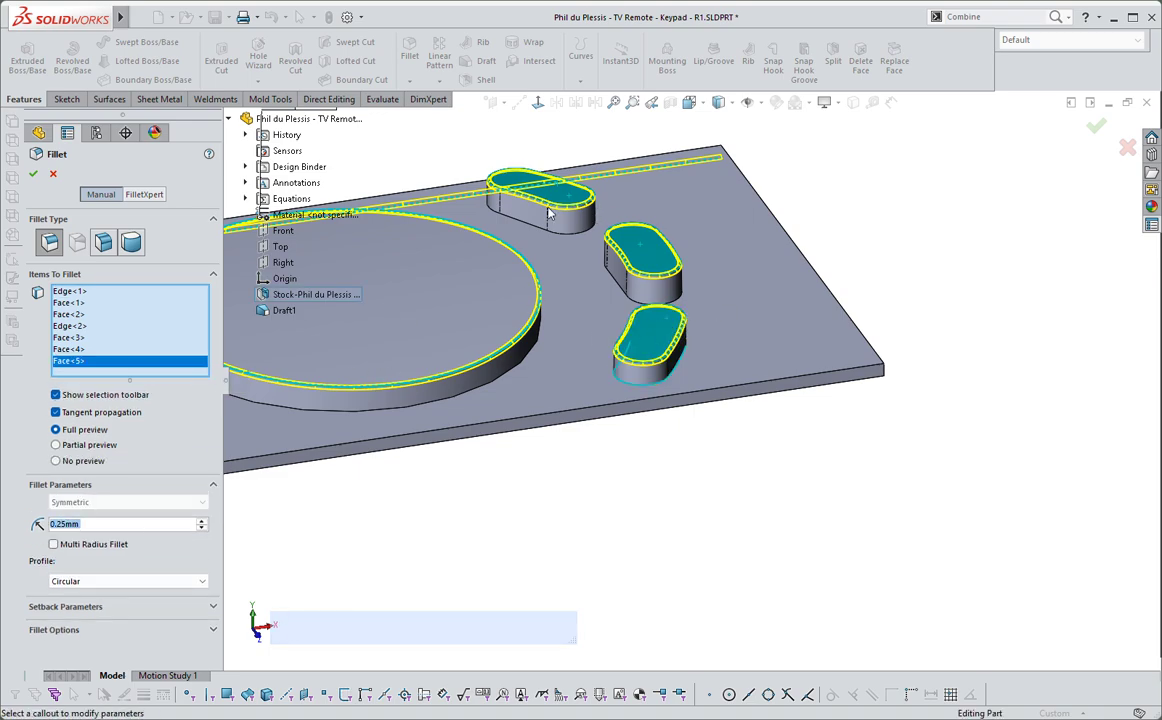
- Remove the stray second edge from the fillet selection and apply the 0.25 mm fillet to the button tops
left_click(77, 328)
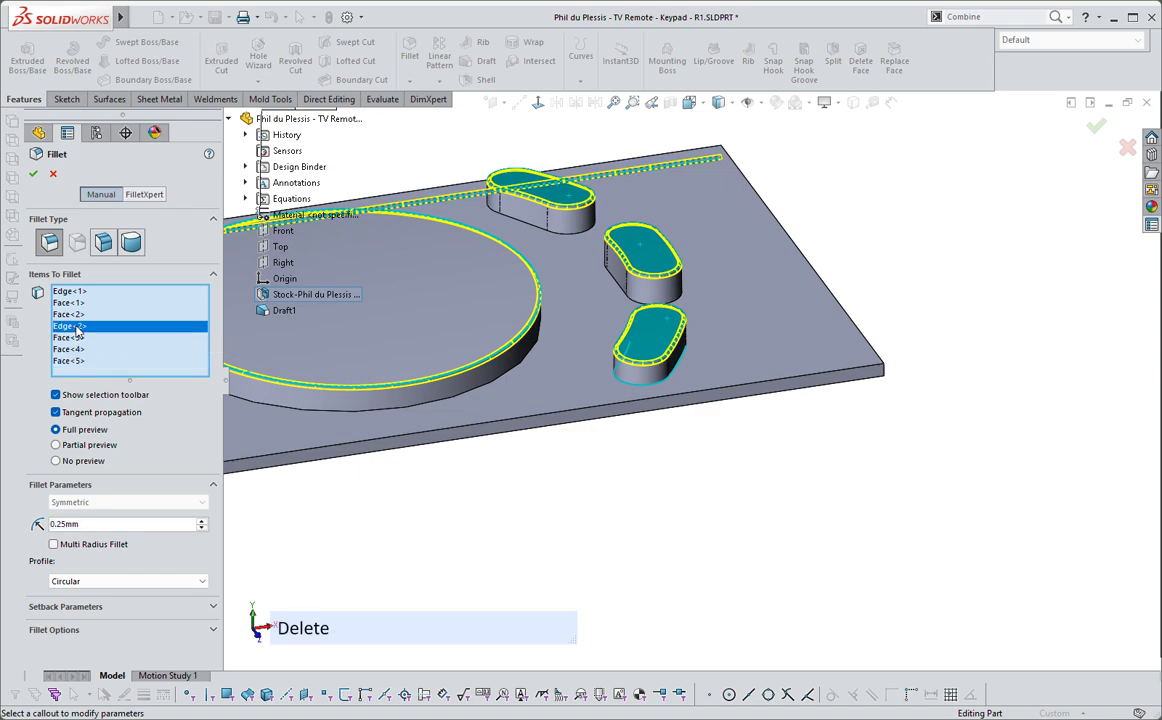
key("Delete")
scroll(730, 199, "down", 3)
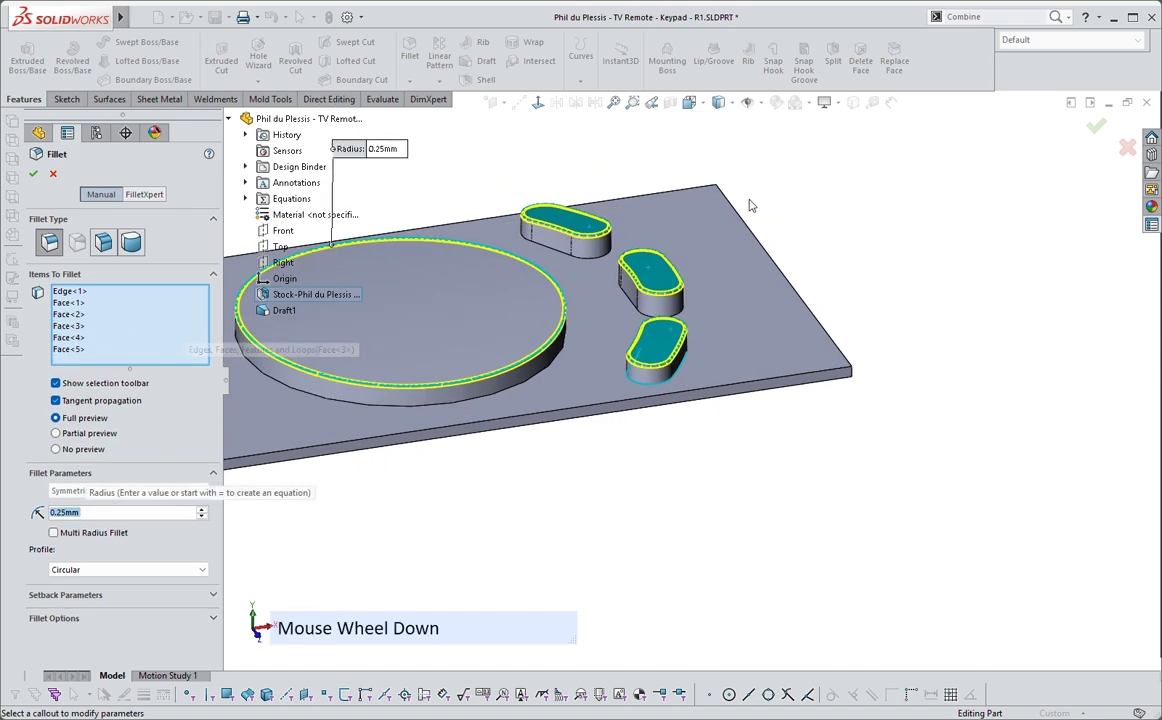
middle_click_drag(730, 199, 842, 239)
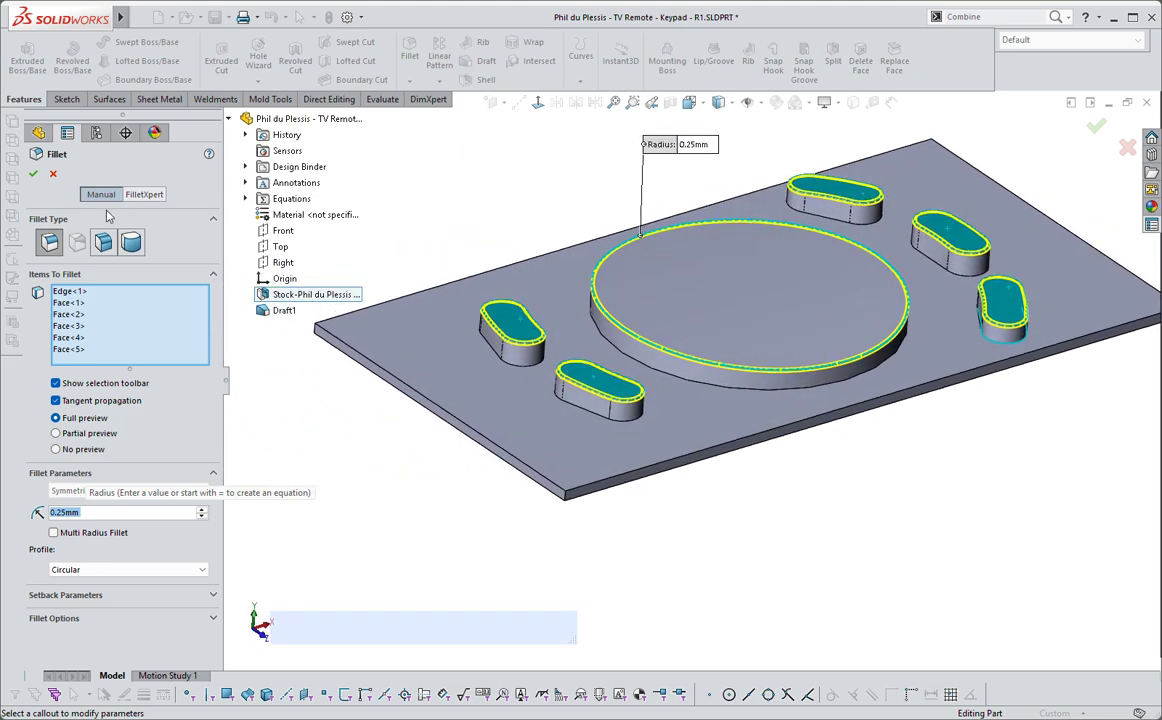
left_click(33, 177)
- Shell the keypad to a 1 mm wall thickness, removing the flat underside face of the base plate
middle_click_drag(700, 249, 652, 247)
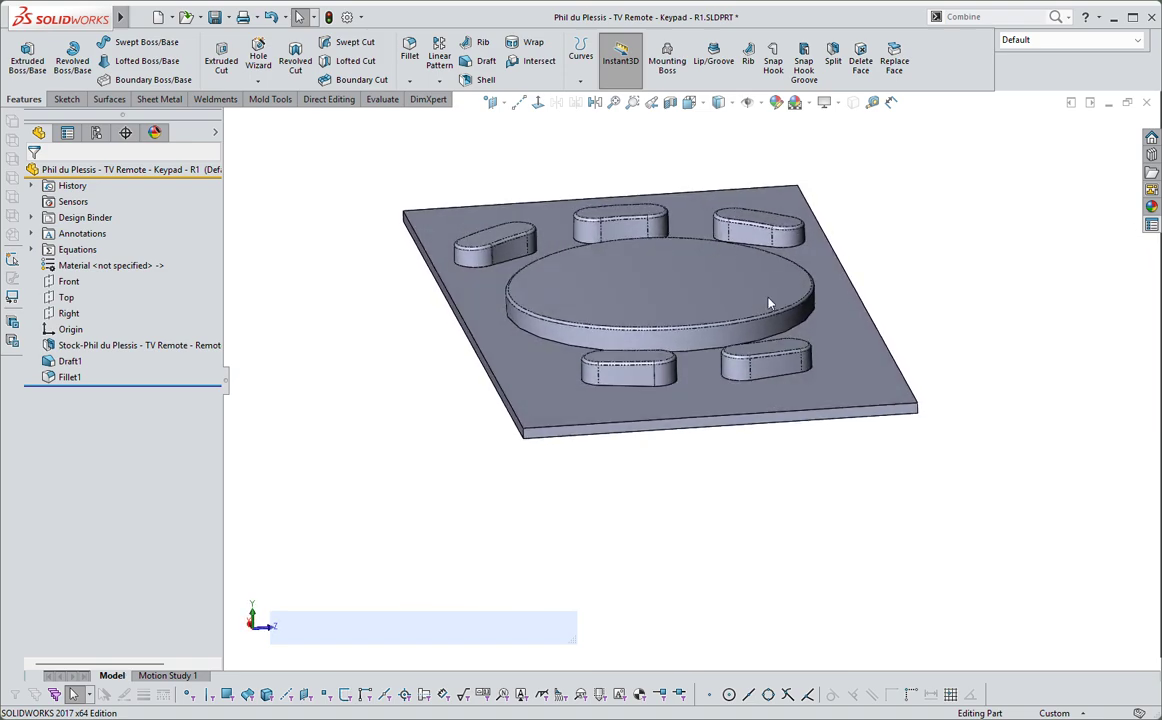
middle_click_drag(741, 305, 484, 99)
left_click(482, 81)
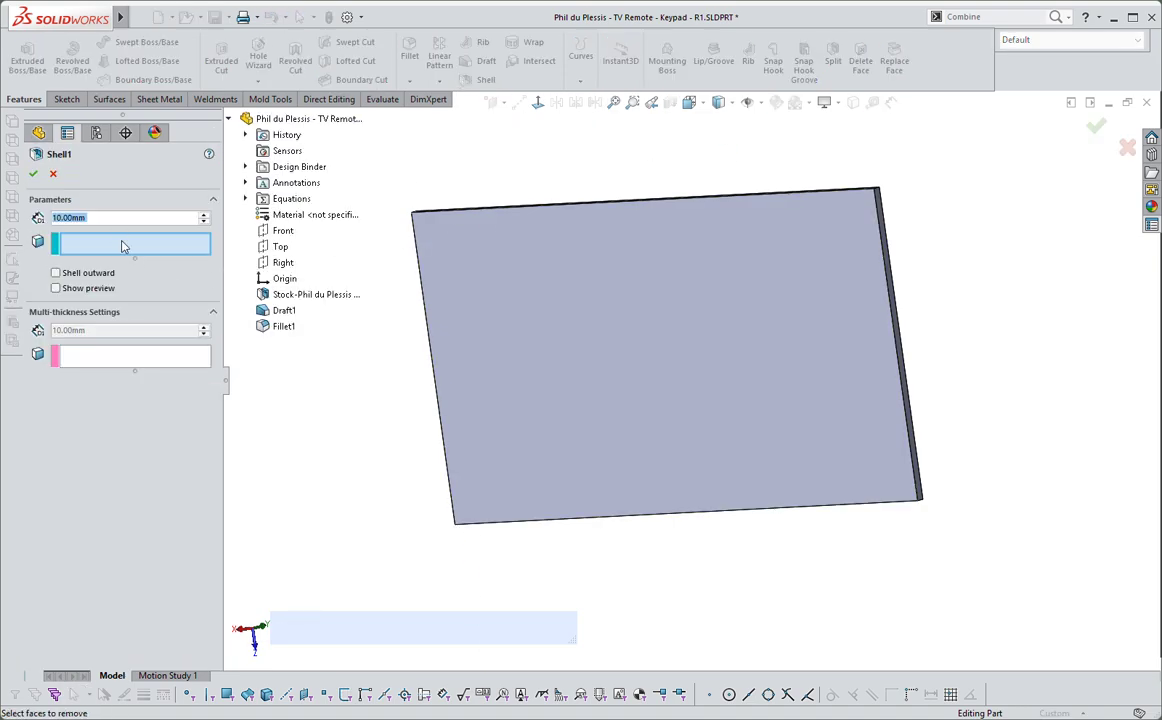
type("1")
key("Return")
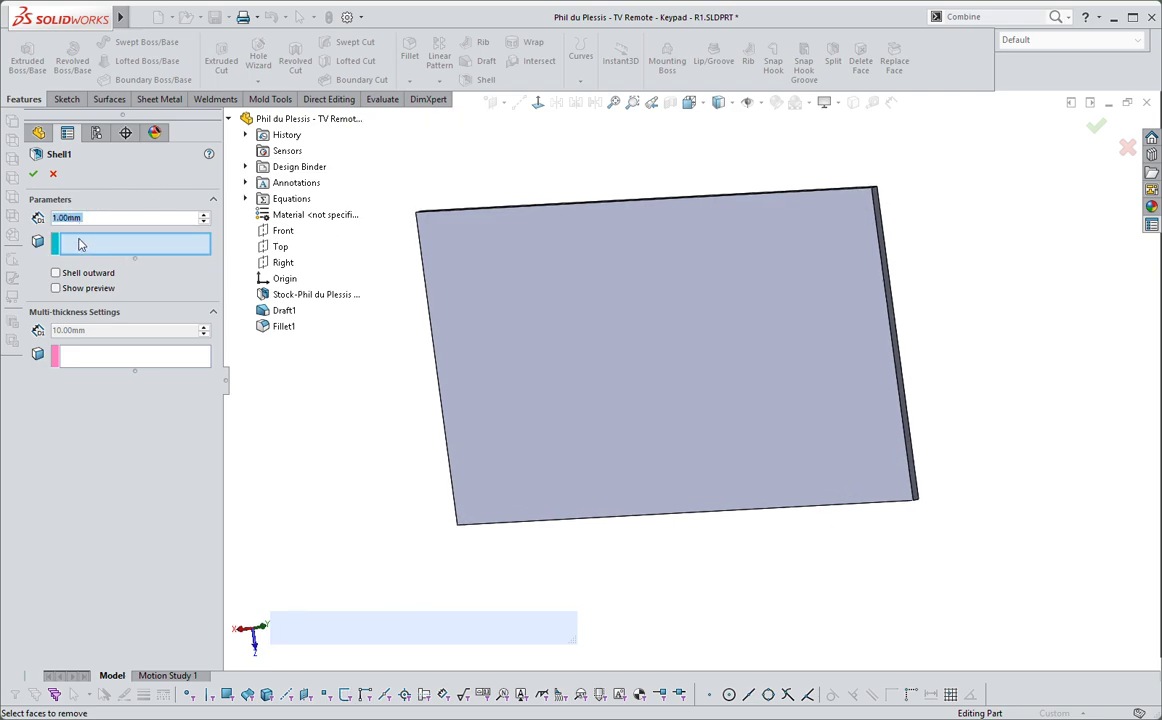
left_click(81, 244)
left_click(585, 290)
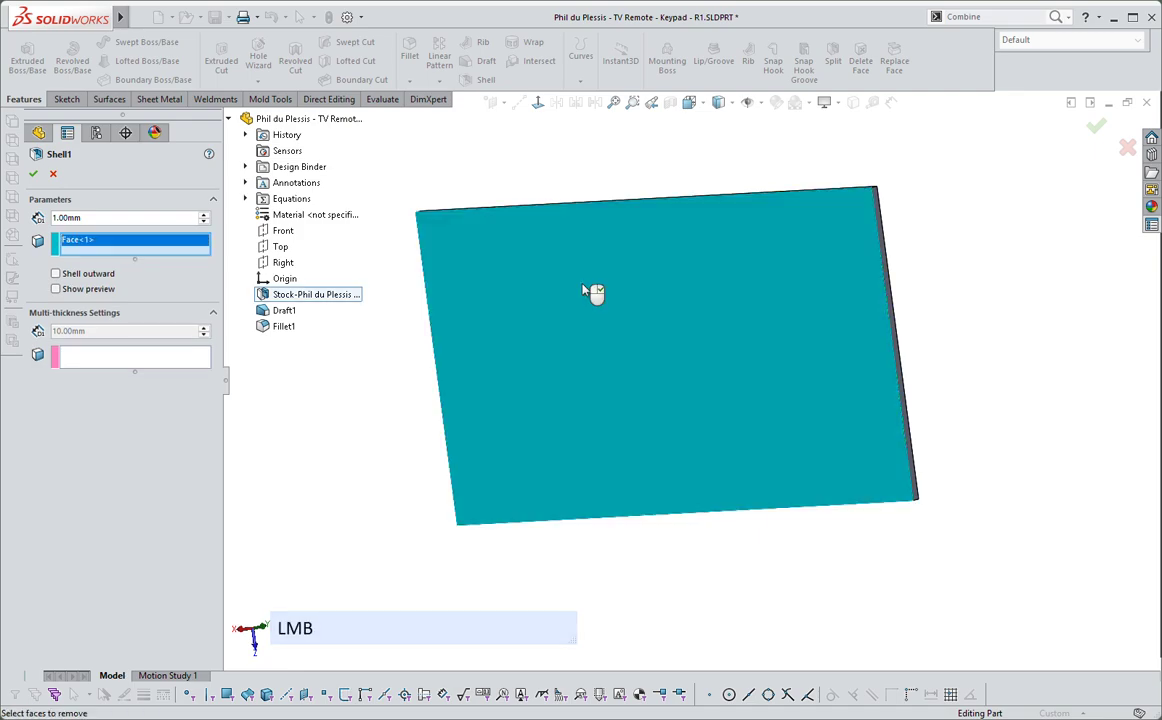
left_click(33, 174)
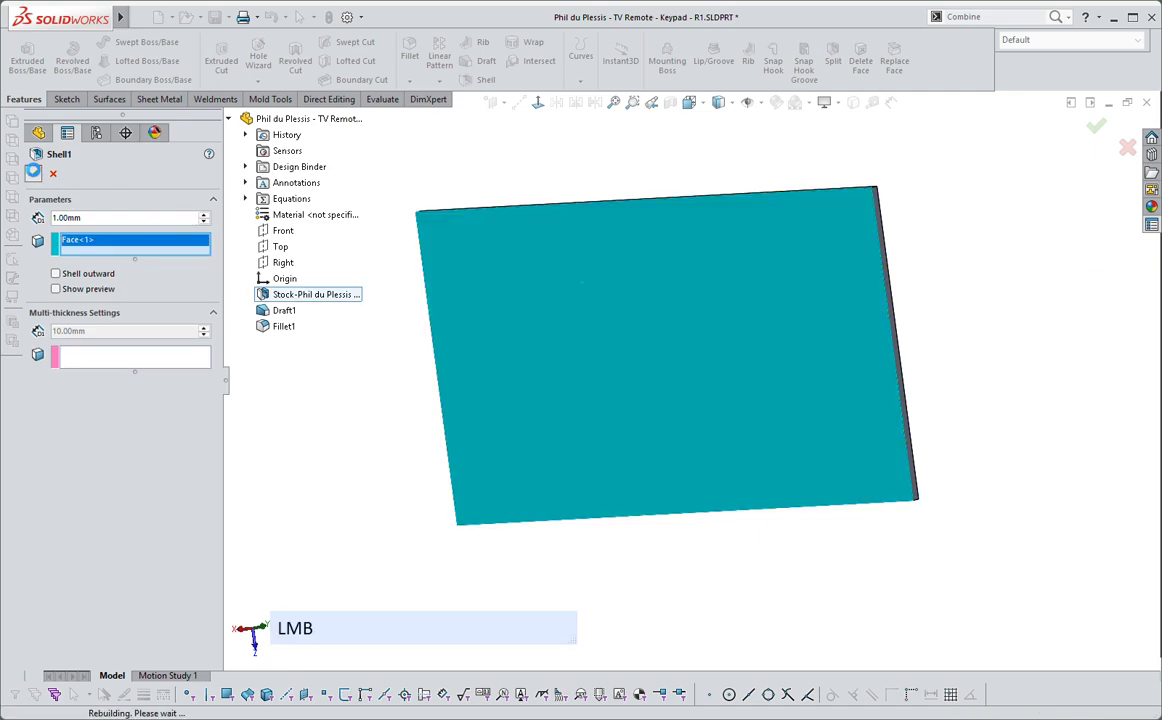
middle_click_drag(744, 289, 731, 266)
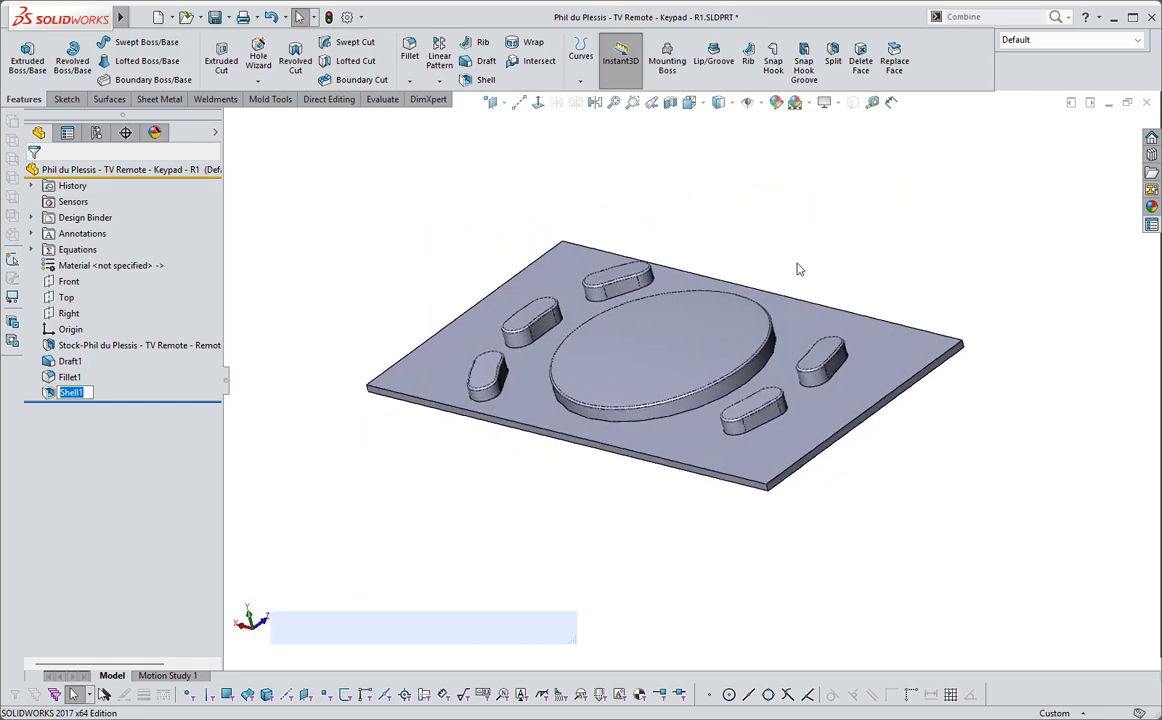
left_click(876, 243)
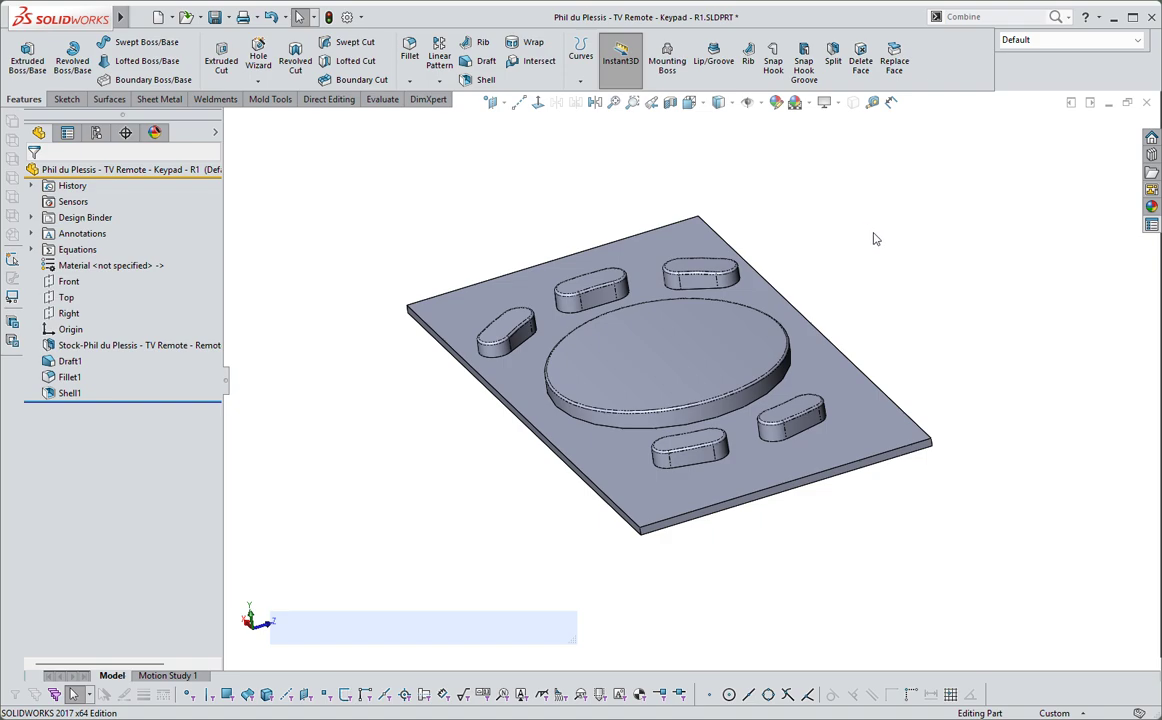